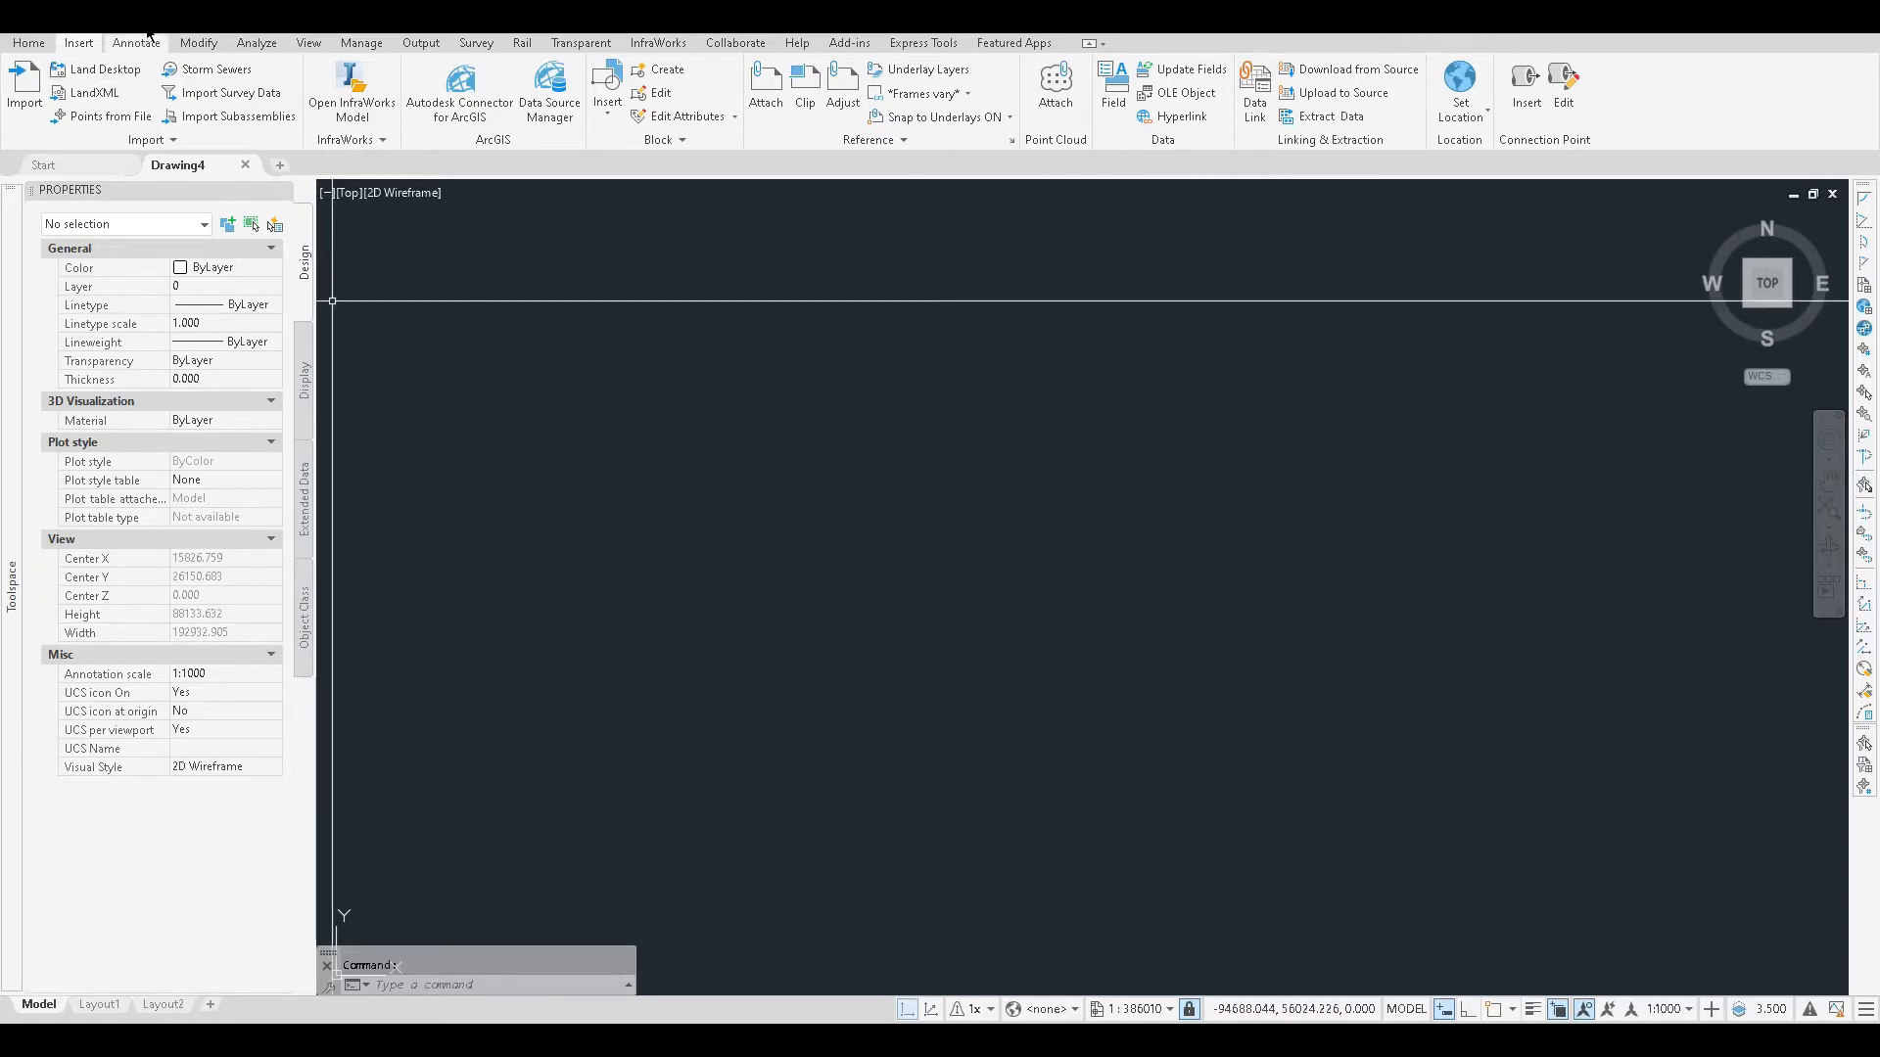
Step: From the URBANO folder in File Explorer, bring the CBD_URB_LINEA.shp shapefile into the empty drawing
{"action": "key", "text": "alt+Tab"}
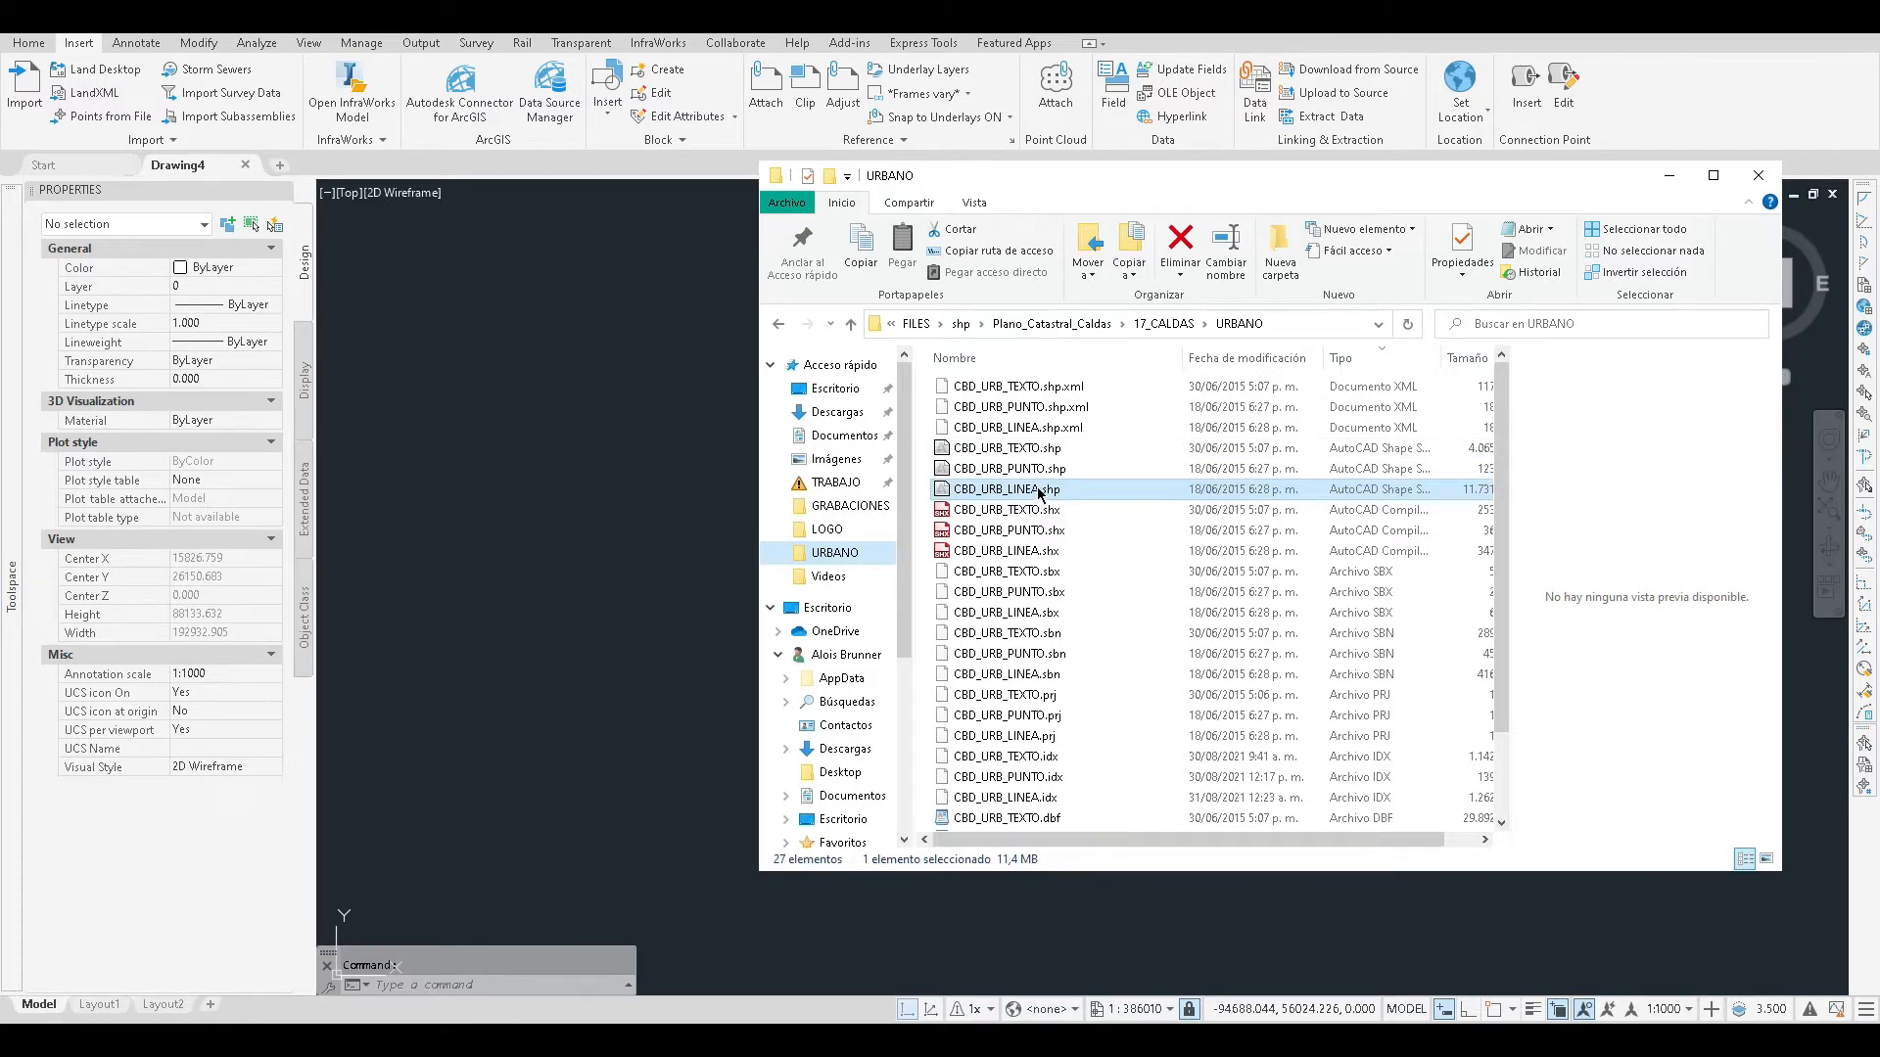
{"action": "left_click_drag", "start_coordinate": [1039, 492], "coordinate": [593, 495]}
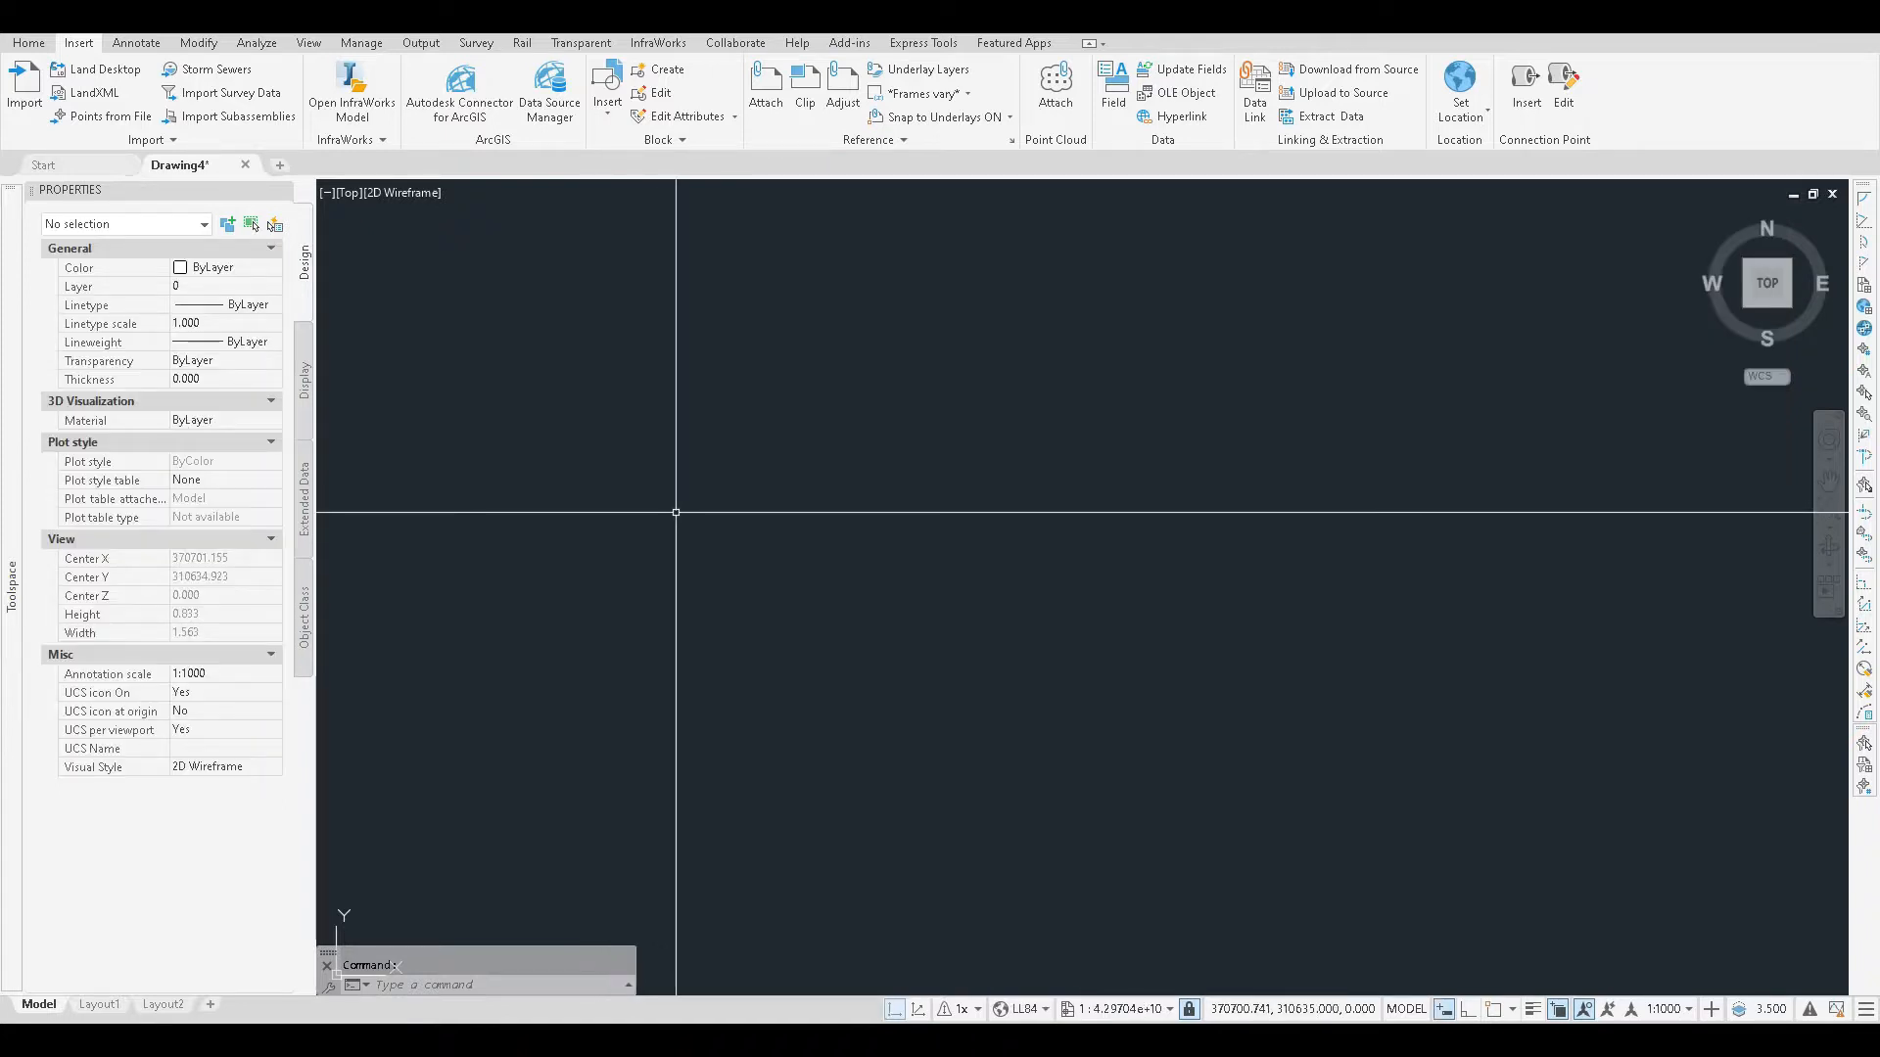
{"action": "middle_click", "coordinate": [992, 484]}
{"action": "middle_click", "coordinate": [993, 484]}
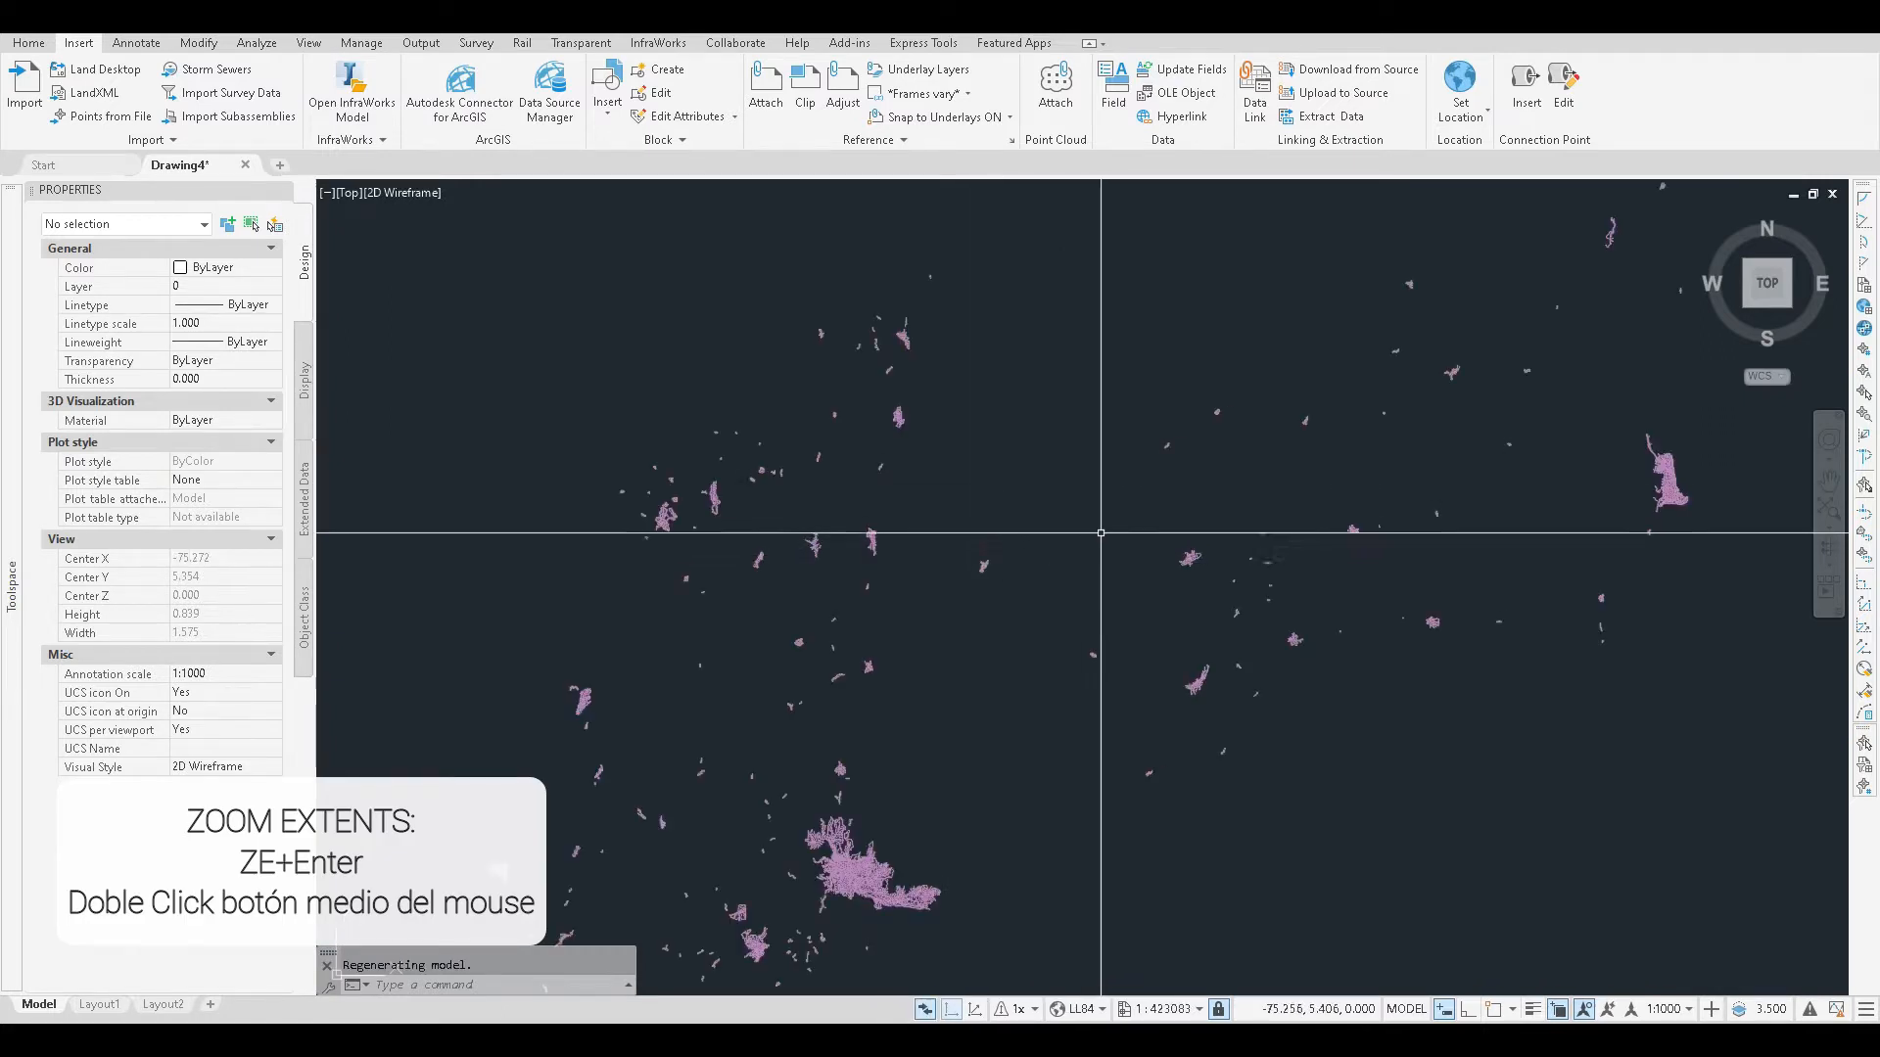
Step: Select the block outline next to the circular roundabout in the city grid to inspect its feature properties
{"action": "mouse_move", "coordinate": [1172, 472]}
{"action": "middle_mouse_down"}
{"action": "mouse_move", "coordinate": [1112, 495]}
{"action": "mouse_move", "coordinate": [1192, 383]}
{"action": "middle_mouse_up"}
{"action": "scroll", "coordinate": [839, 768], "scroll_direction": "up", "scroll_amount": 8}
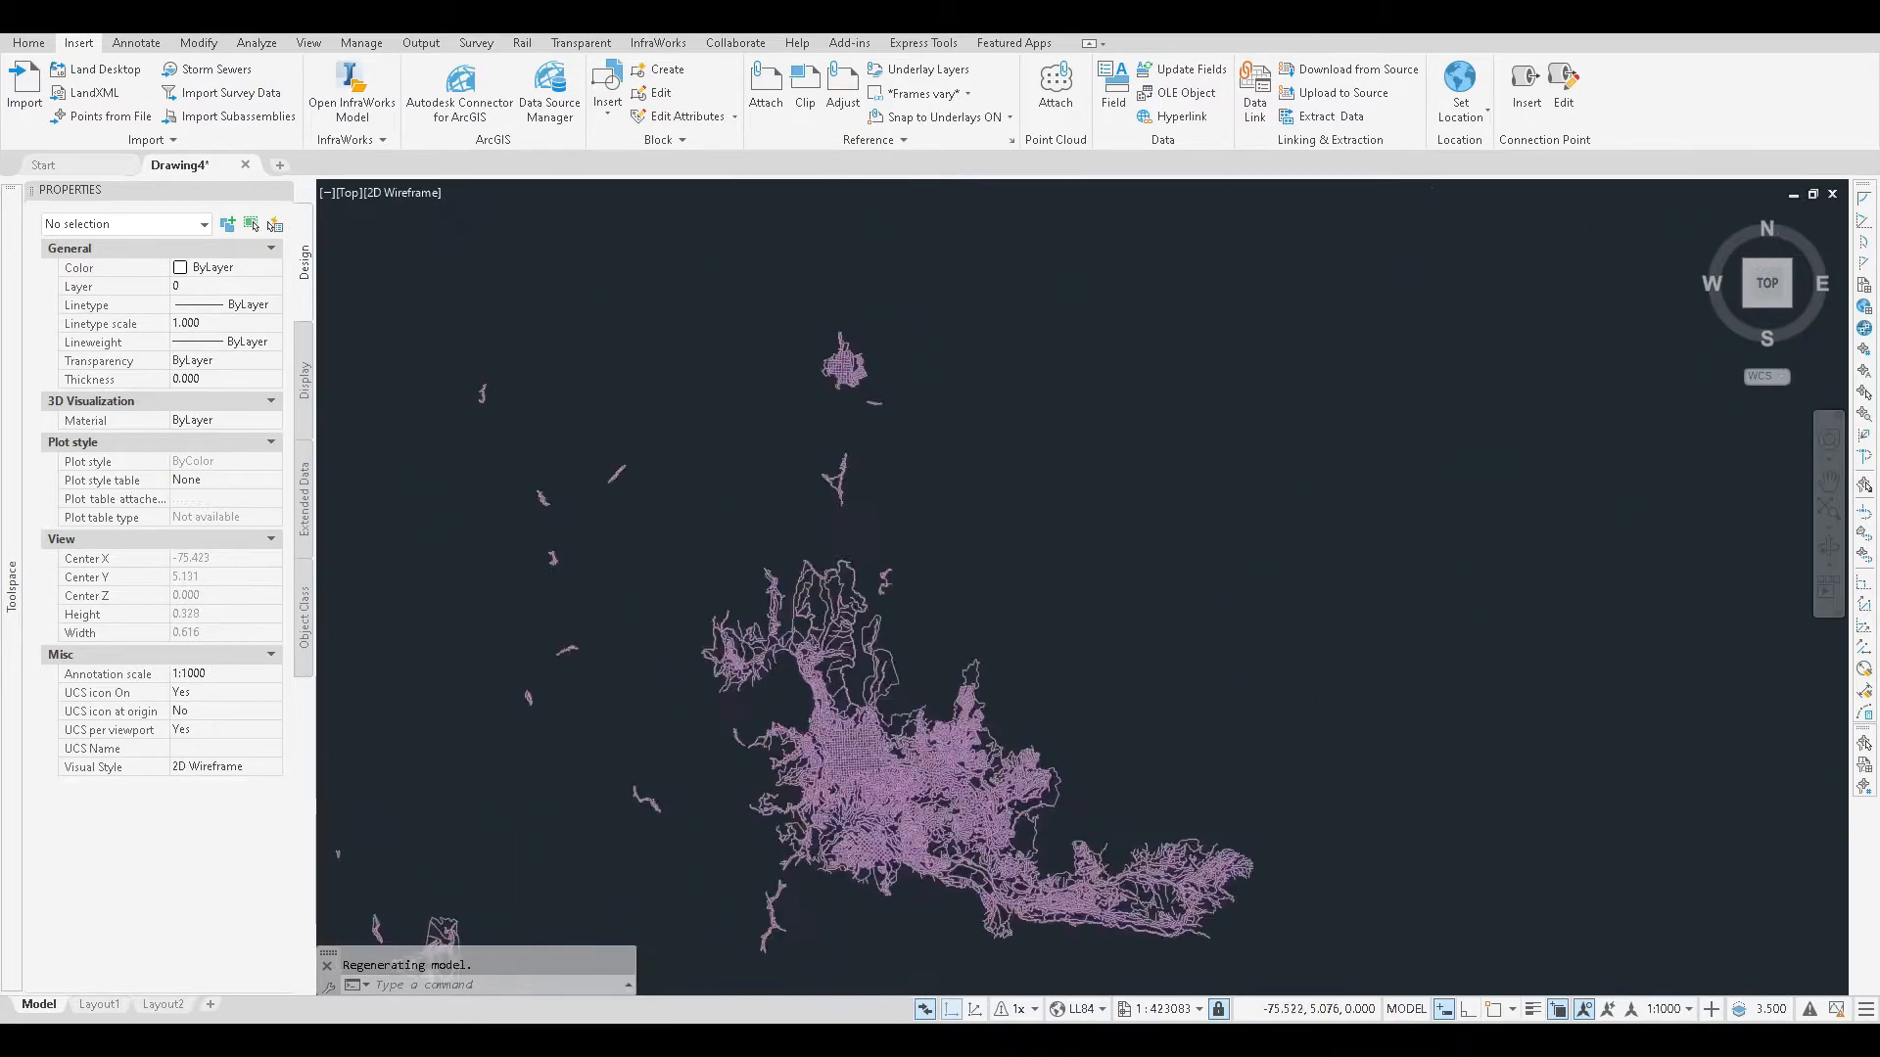
{"action": "scroll", "coordinate": [954, 537], "scroll_direction": "up", "scroll_amount": 5}
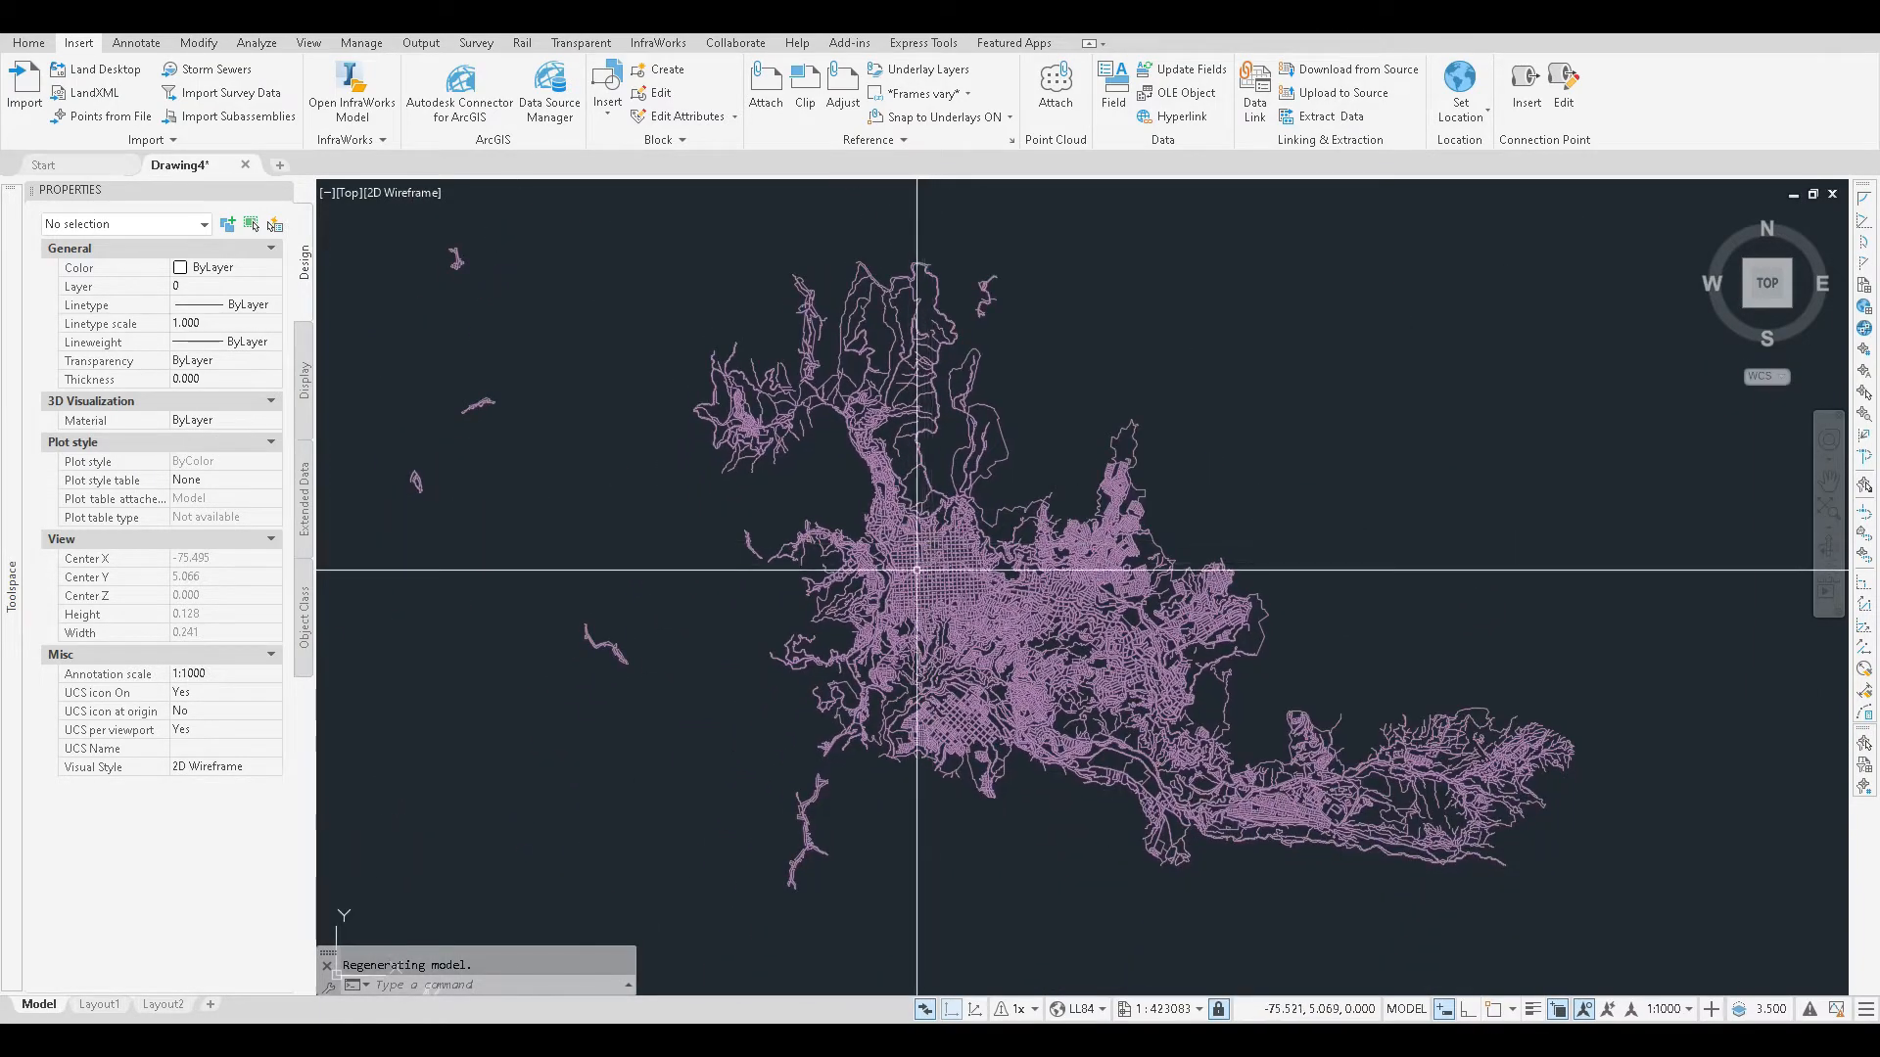
{"action": "scroll", "coordinate": [954, 538], "scroll_direction": "up", "scroll_amount": 8}
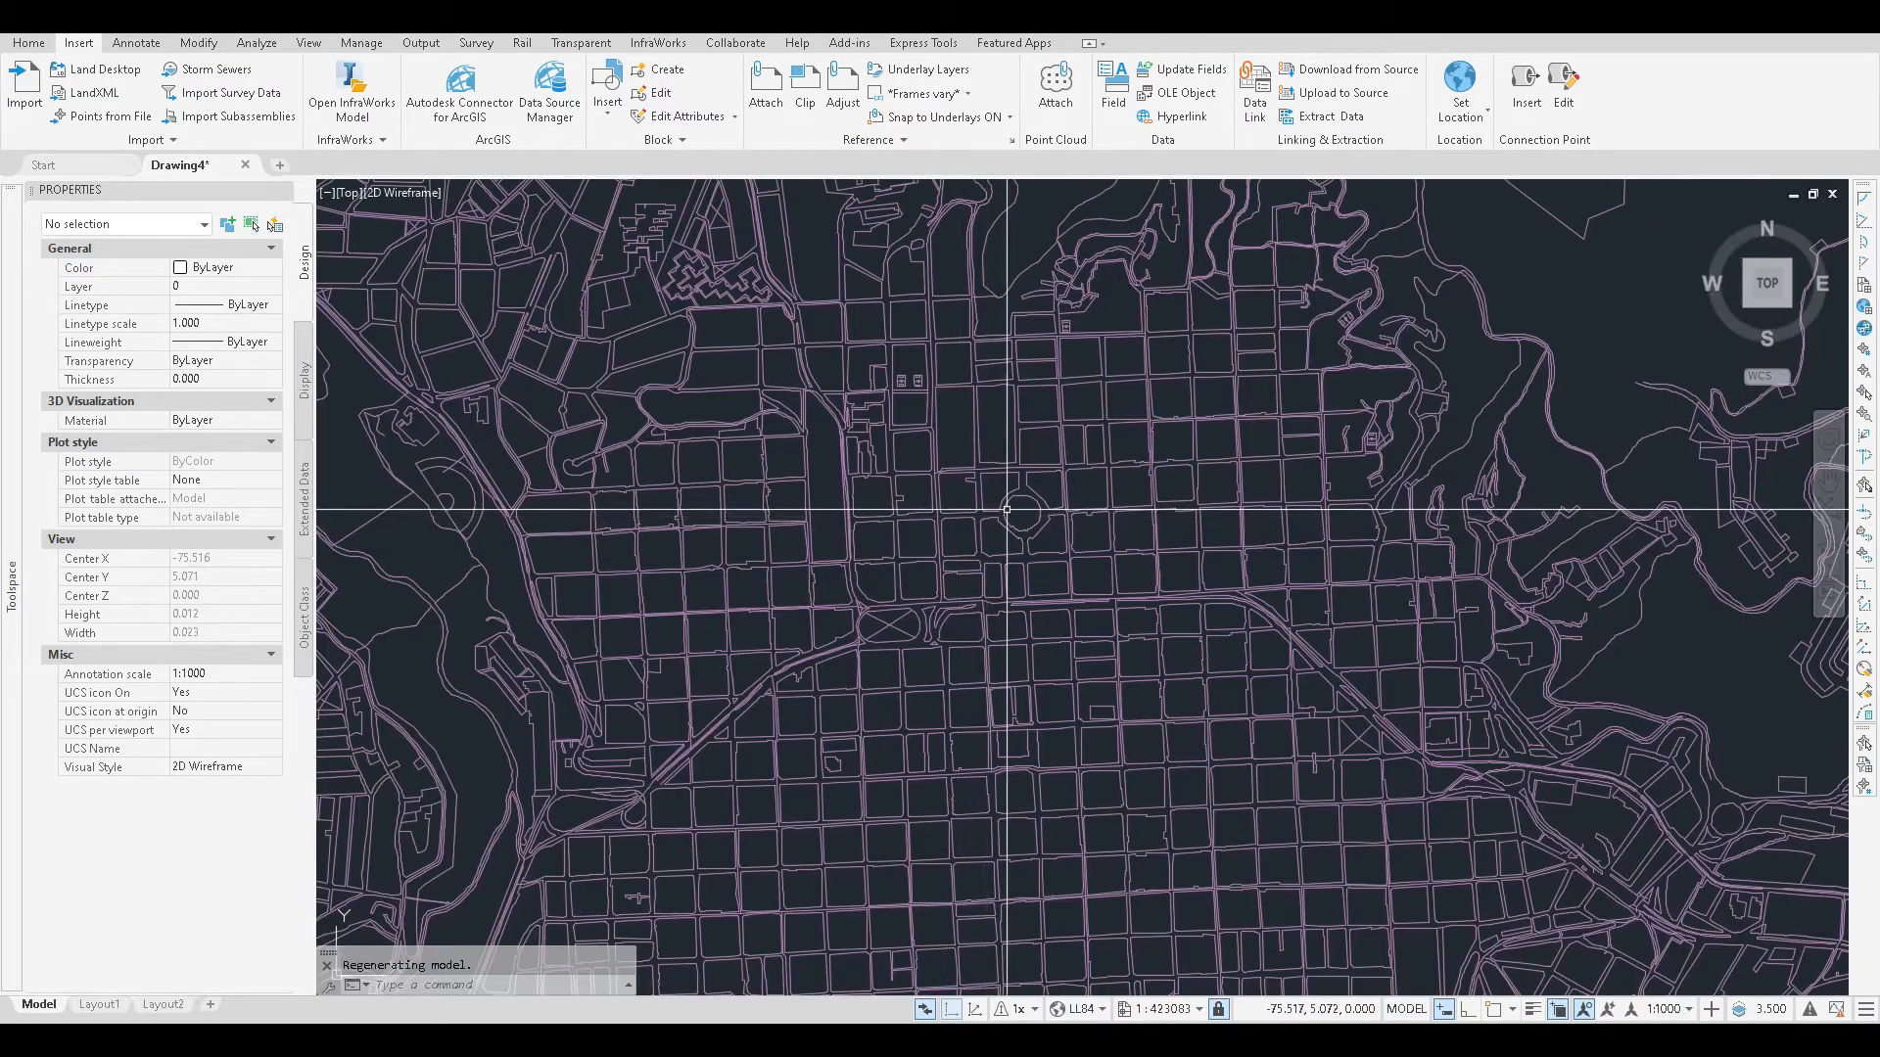
{"action": "scroll", "coordinate": [1009, 509], "scroll_direction": "up", "scroll_amount": 5}
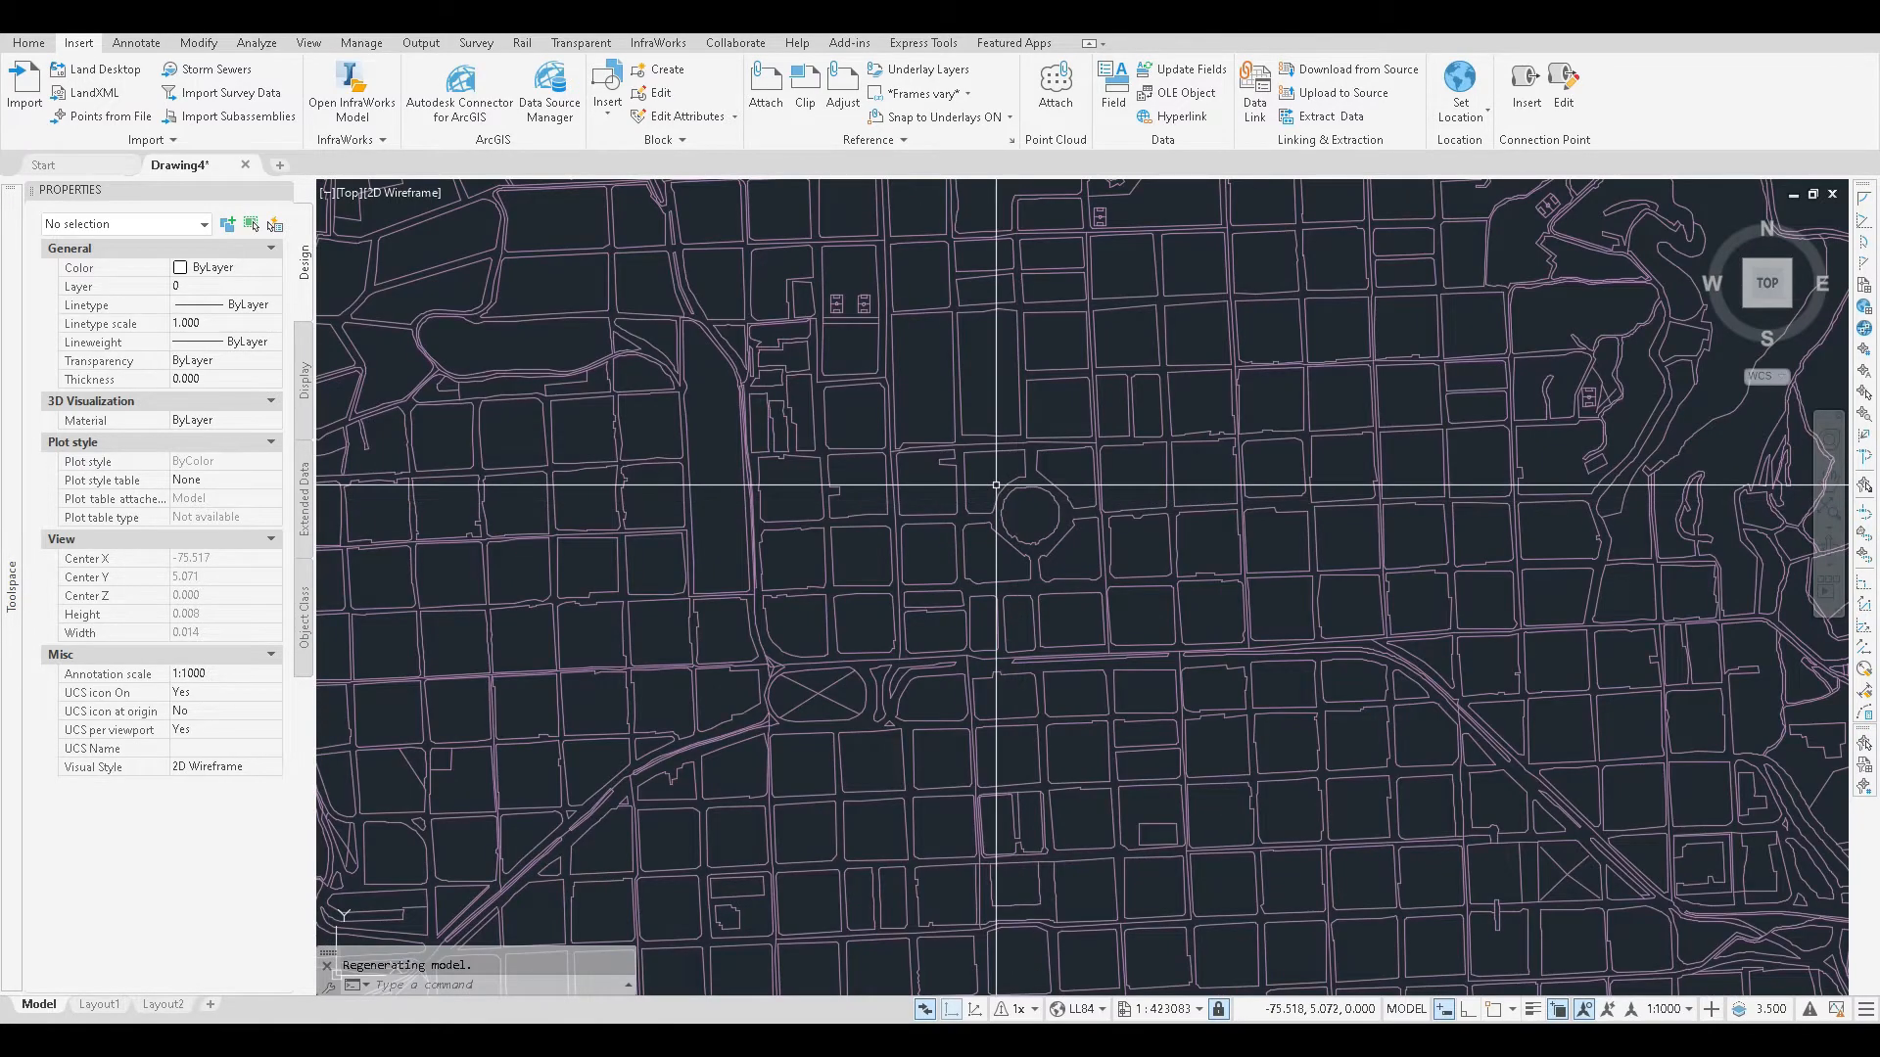
{"action": "left_click", "coordinate": [945, 477]}
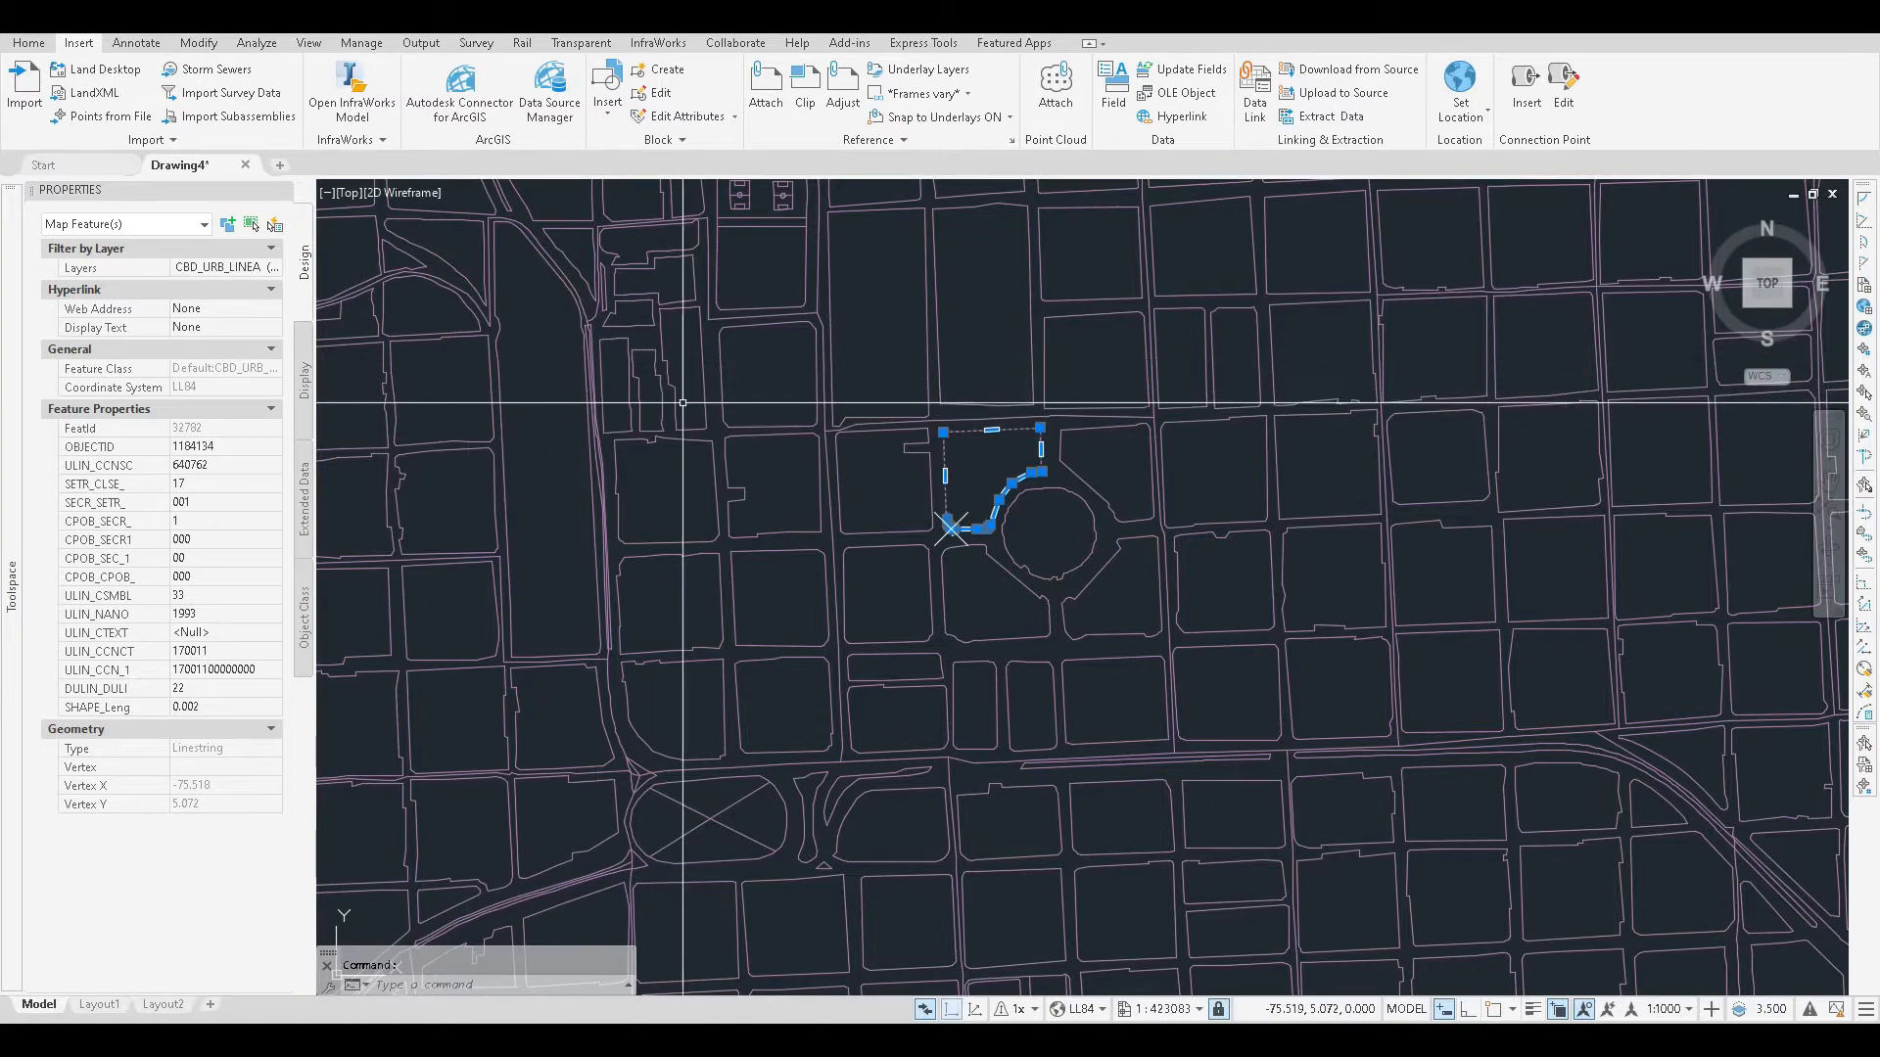
Step: Examine the imported street network around the city grid and its outskirts, clearing the feature selection
{"action": "scroll", "coordinate": [1096, 423], "scroll_direction": "down", "scroll_amount": 2}
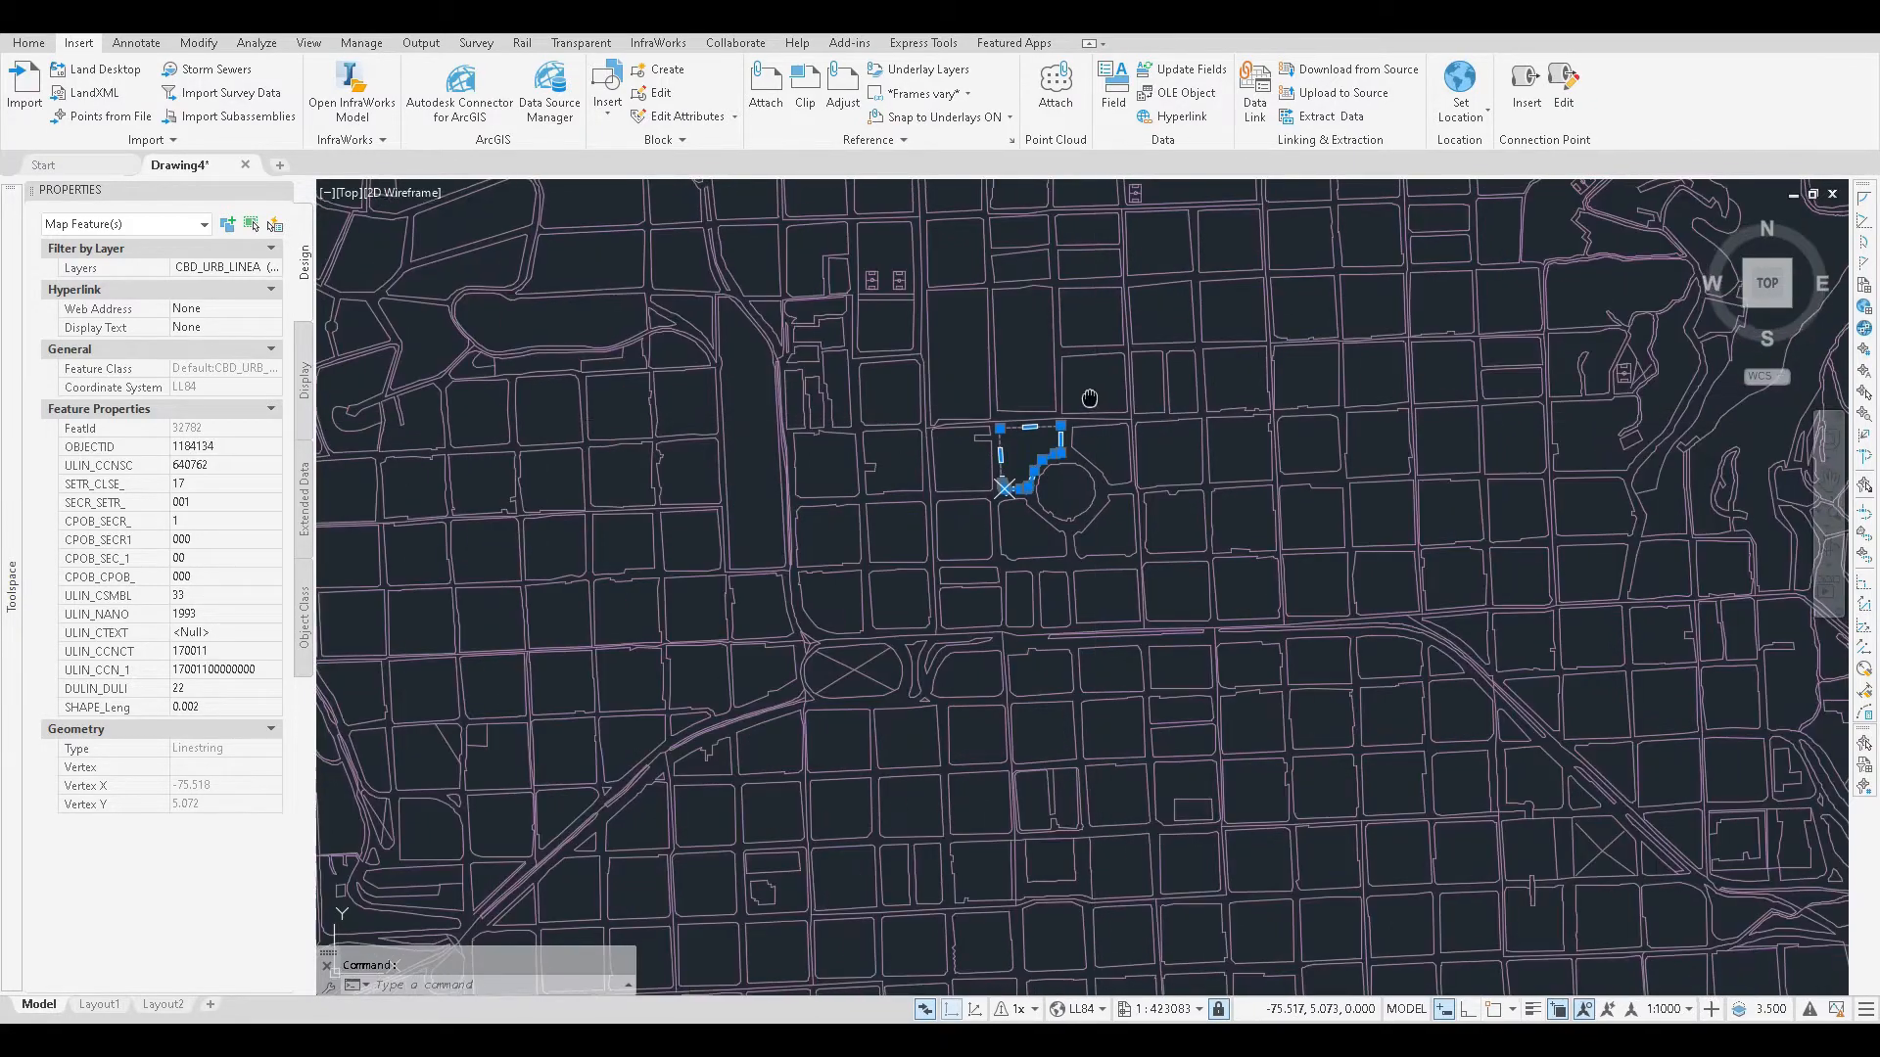
{"action": "middle_click_drag", "start_coordinate": [1159, 449], "coordinate": [883, 346]}
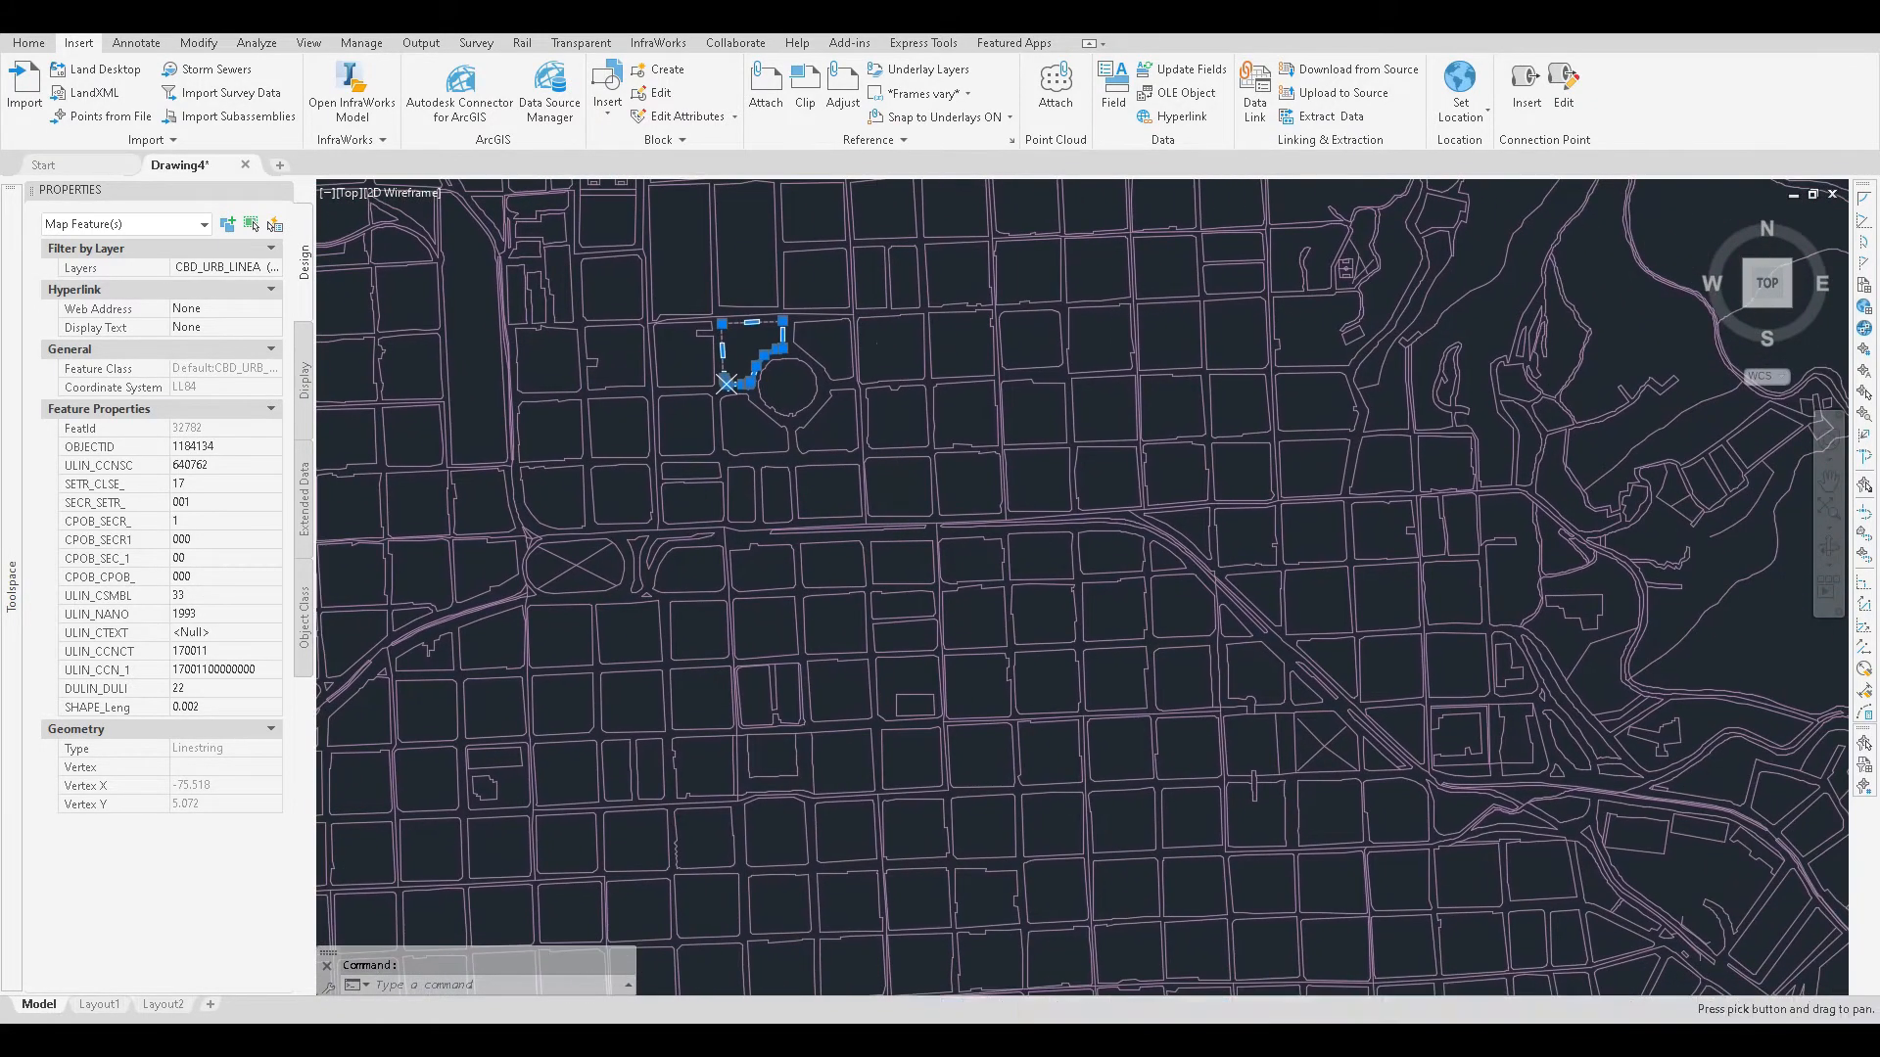
{"action": "scroll", "coordinate": [988, 427], "scroll_direction": "down", "scroll_amount": 3}
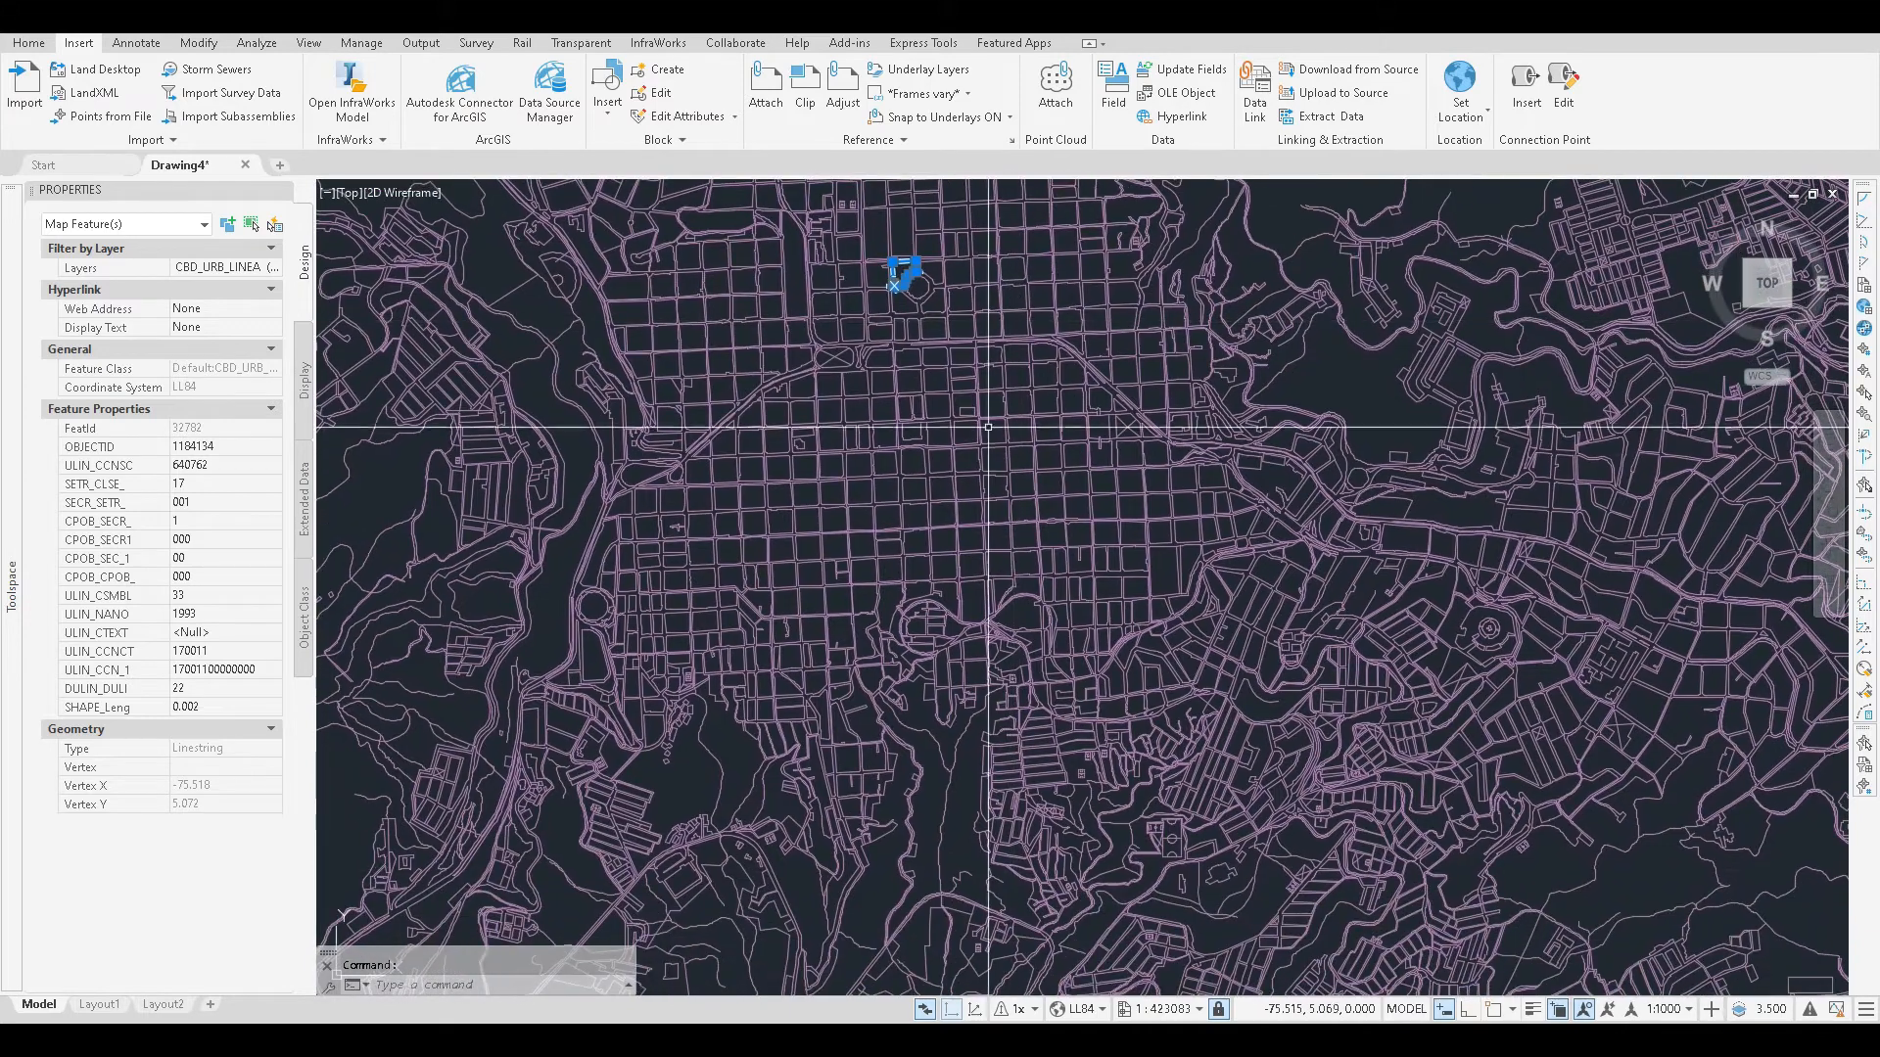
{"action": "middle_click_drag", "start_coordinate": [984, 468], "coordinate": [982, 386]}
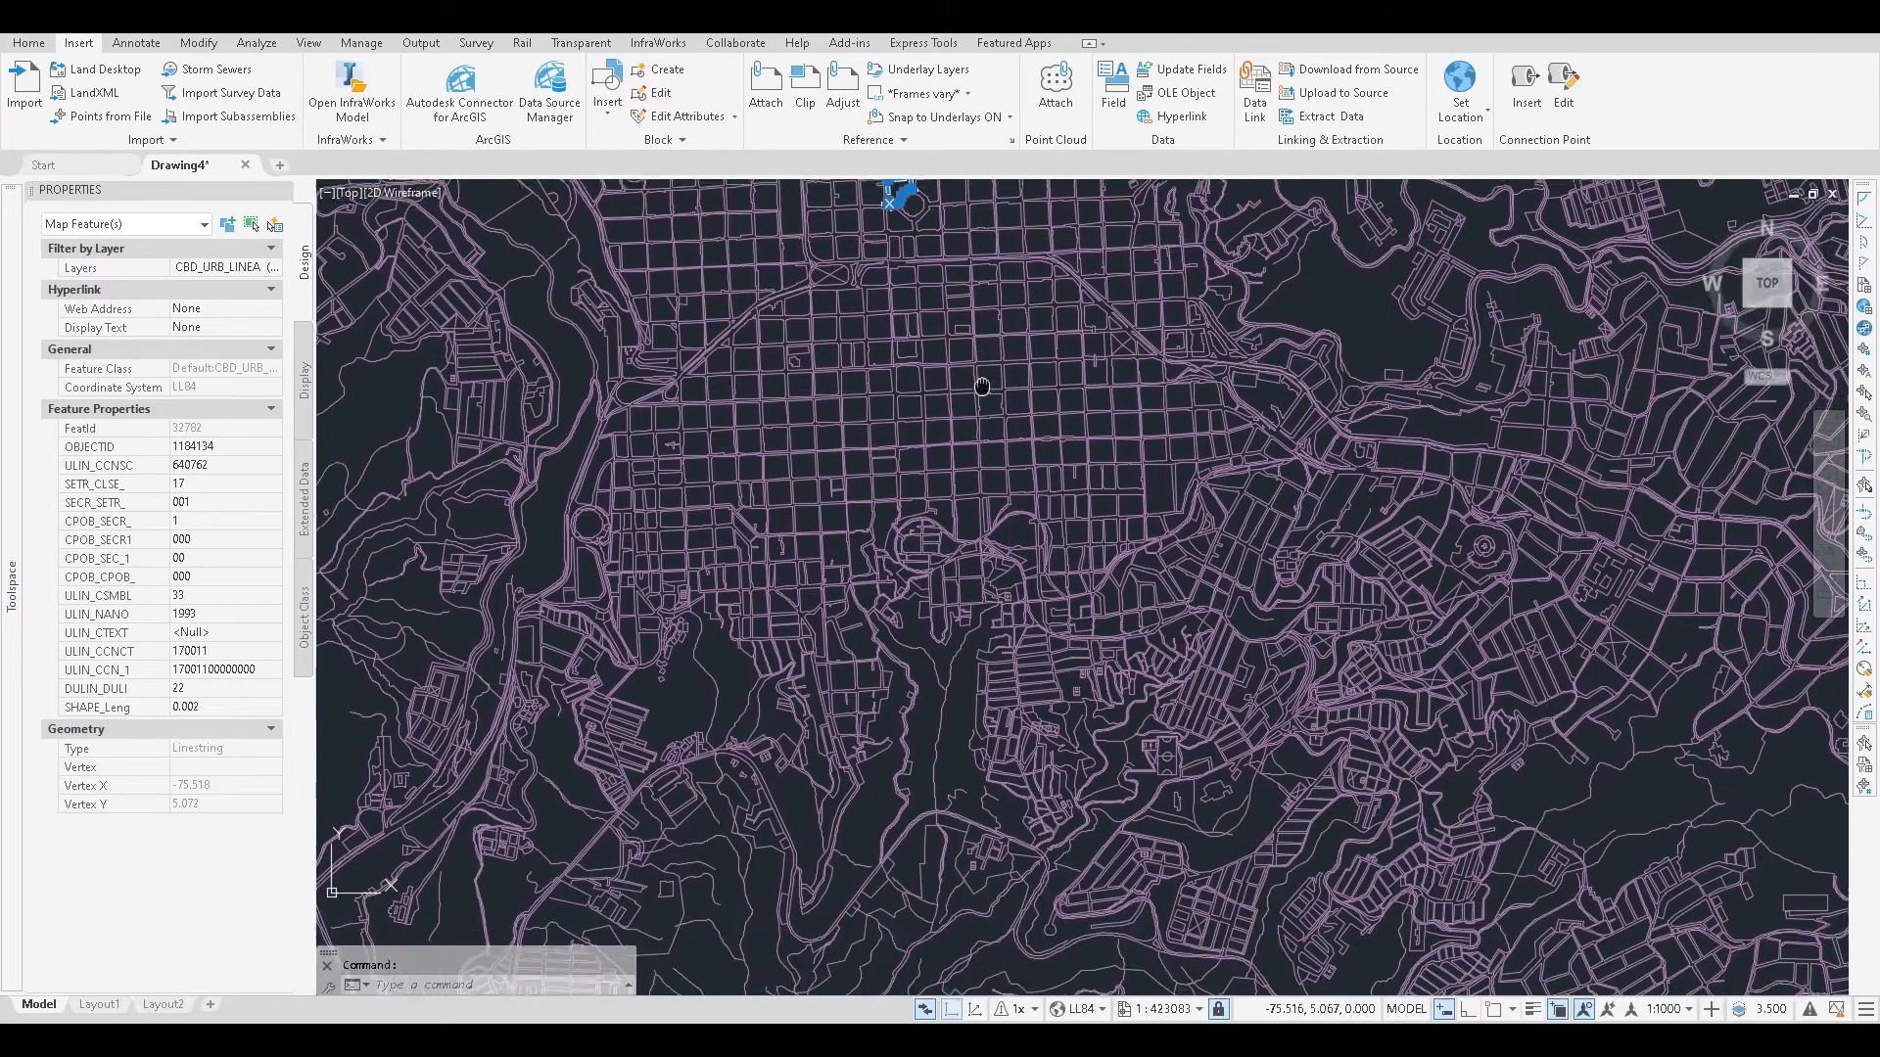
{"action": "scroll", "coordinate": [993, 426], "scroll_direction": "down", "scroll_amount": 2}
{"action": "middle_click_drag", "start_coordinate": [1087, 550], "coordinate": [990, 447]}
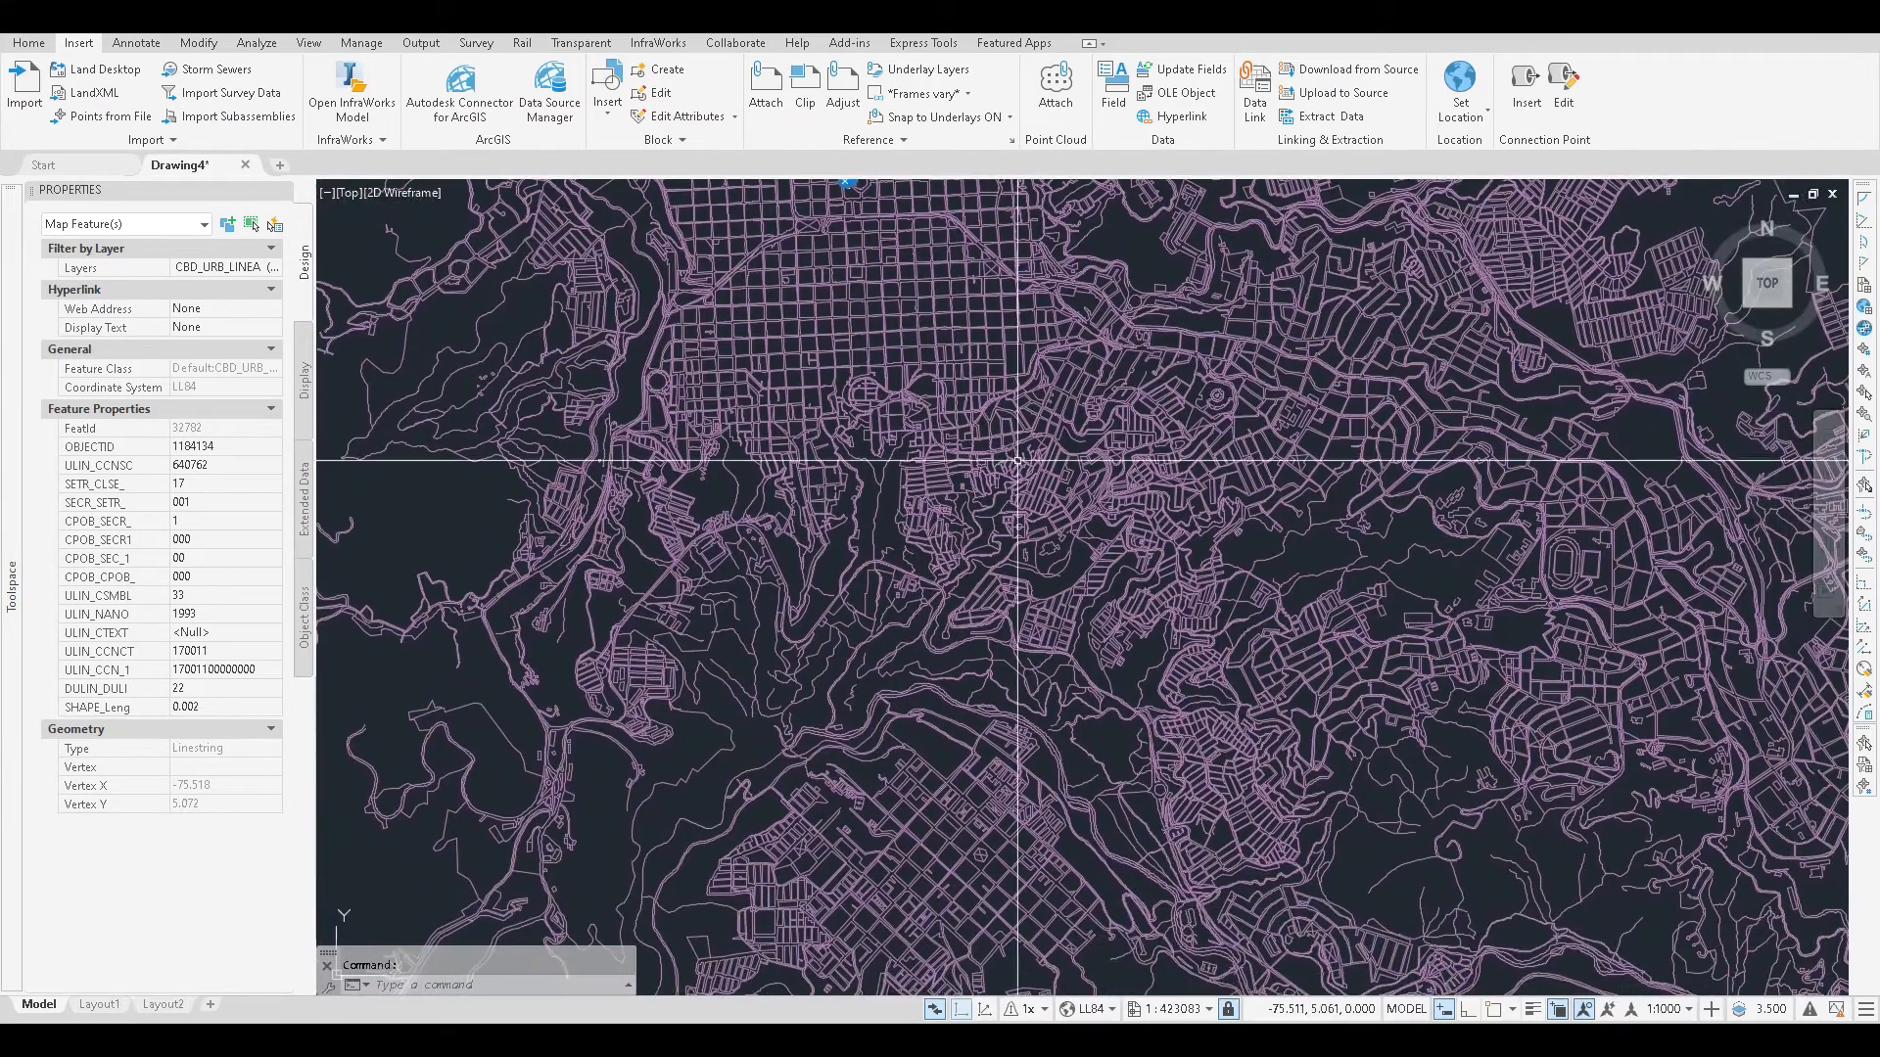
{"action": "key", "text": "Escape"}
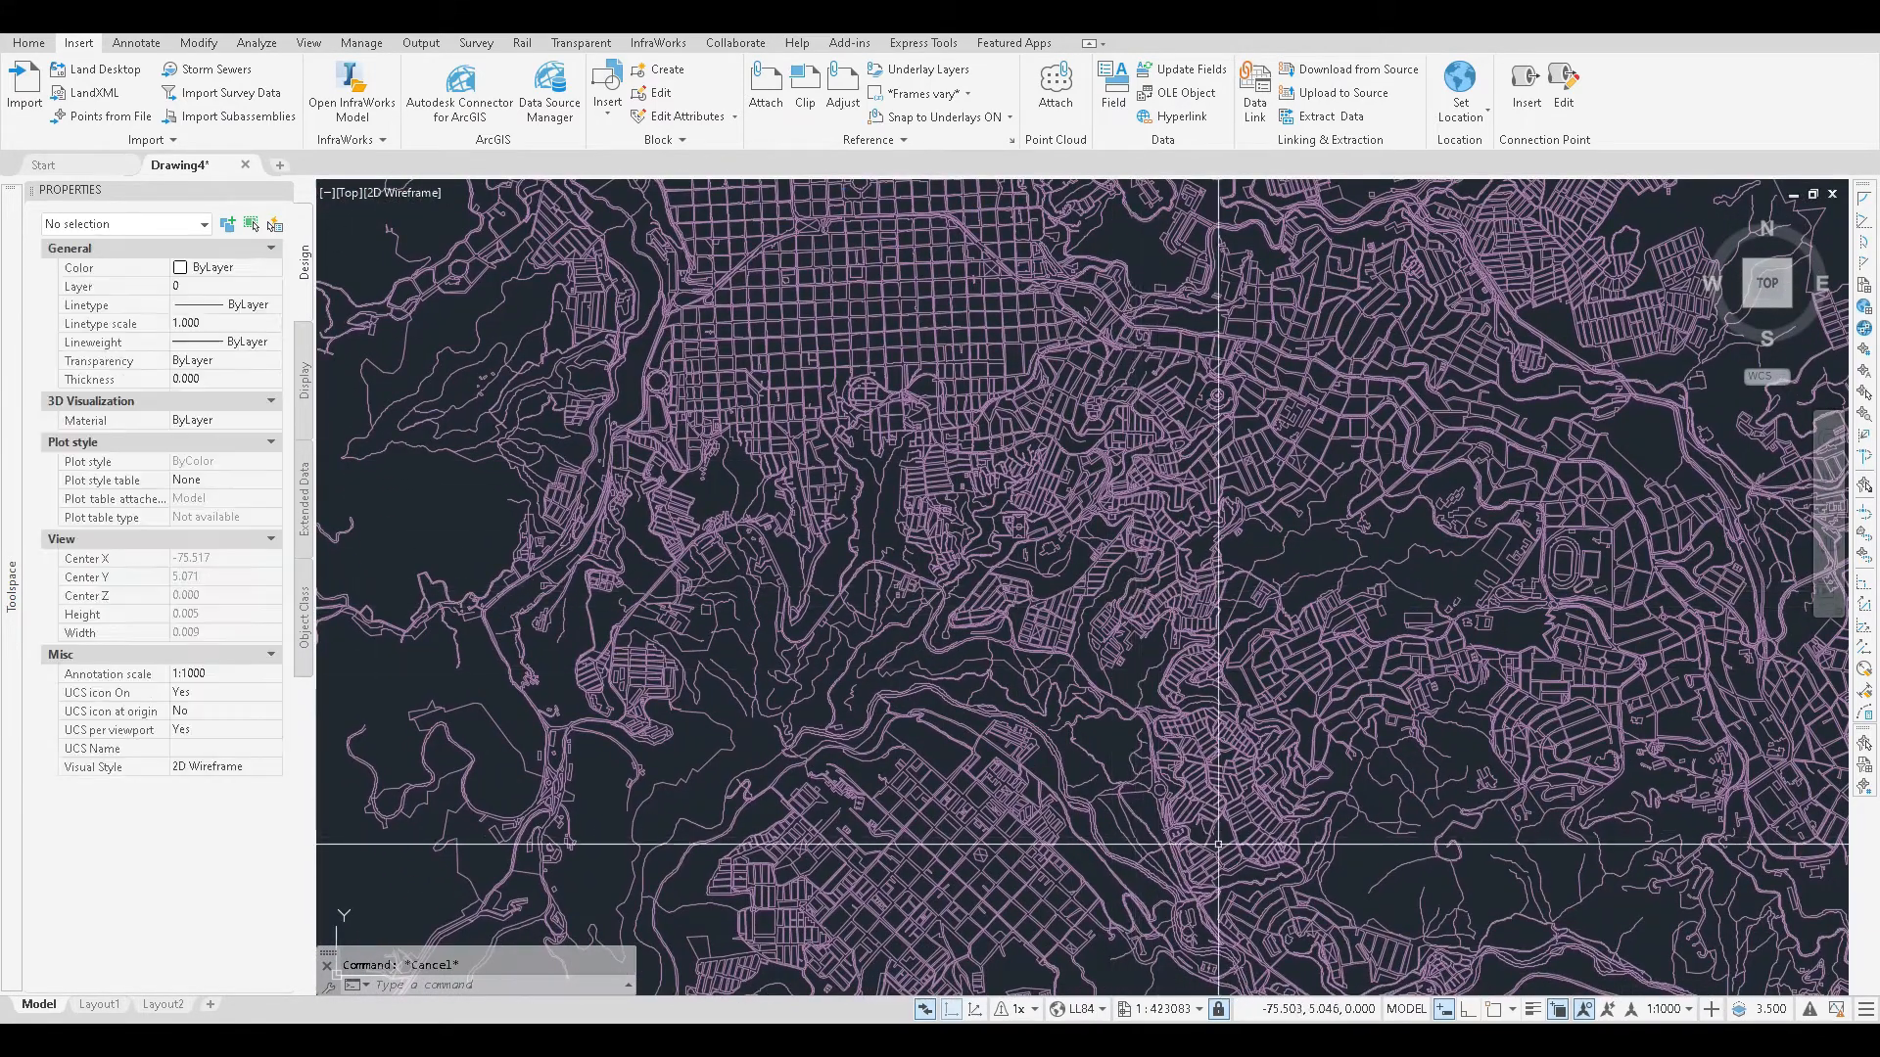
{"action": "middle_click_drag", "start_coordinate": [1222, 915], "coordinate": [1194, 805]}
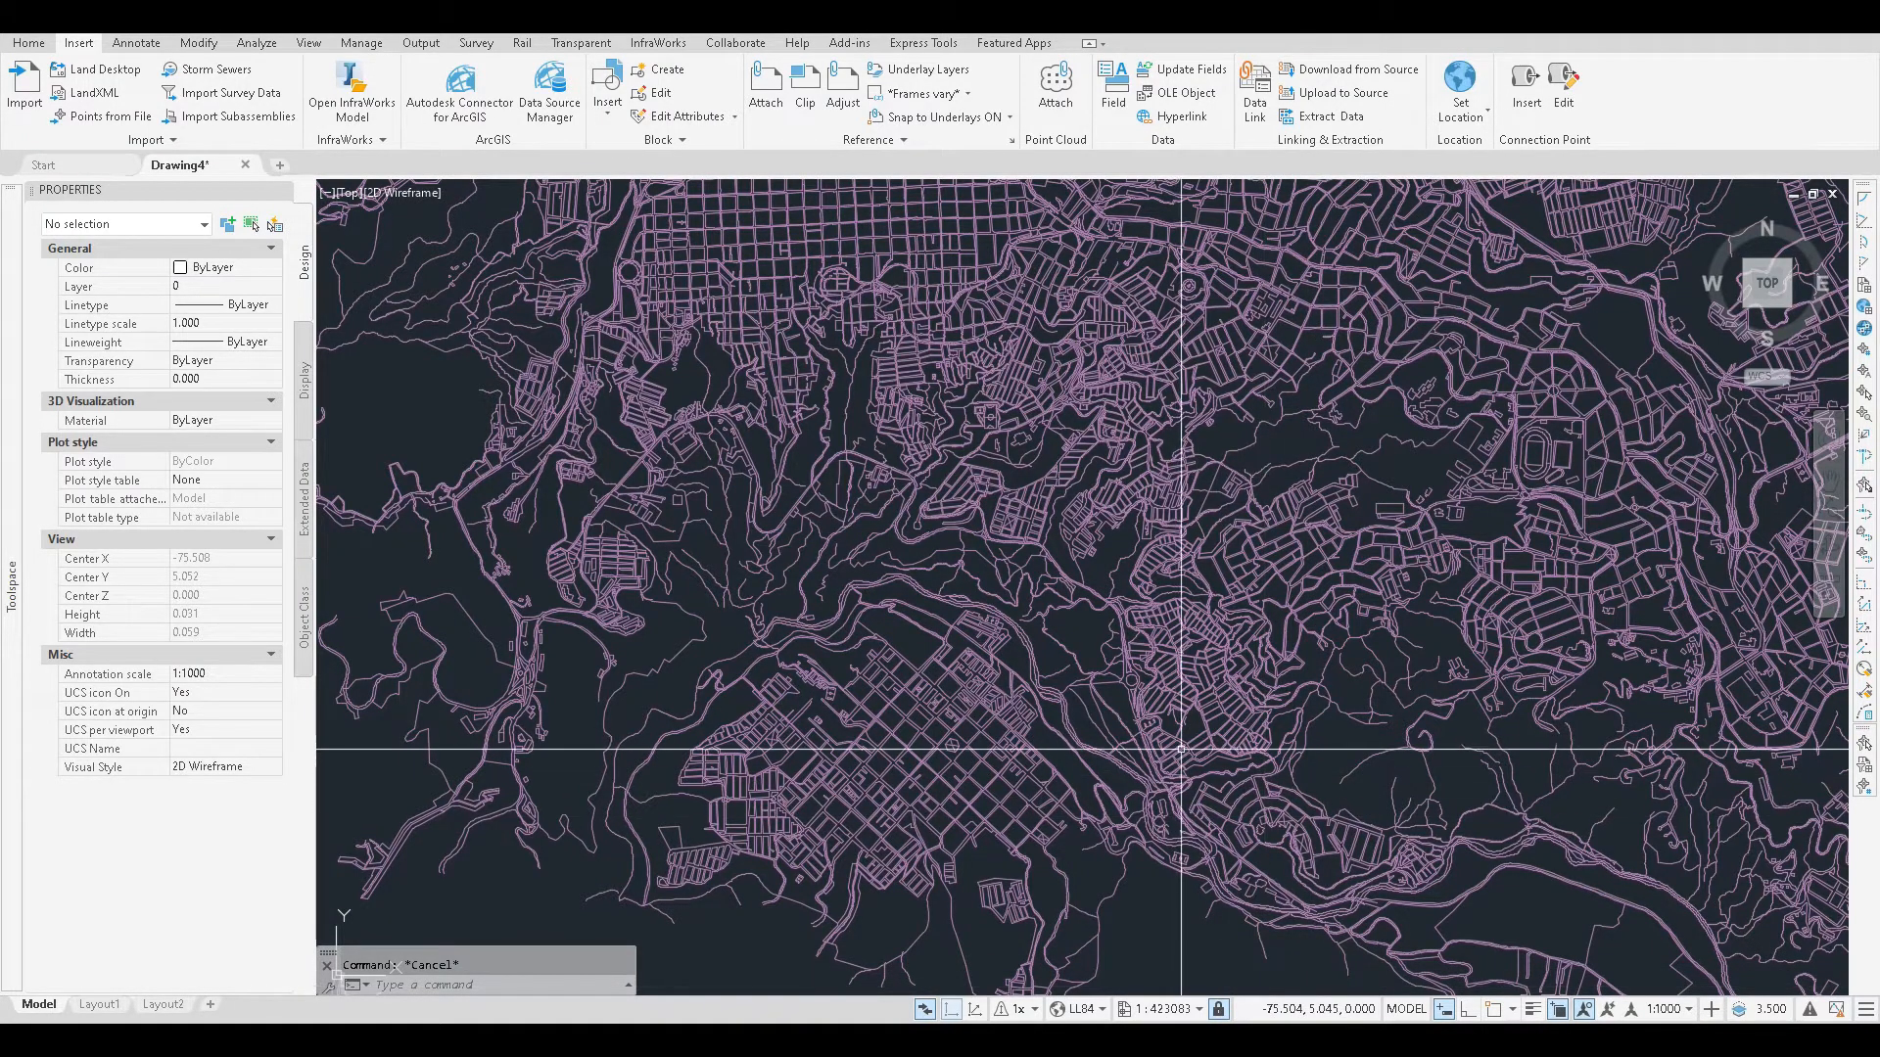
{"action": "scroll", "coordinate": [1132, 637], "scroll_direction": "down", "scroll_amount": 3}
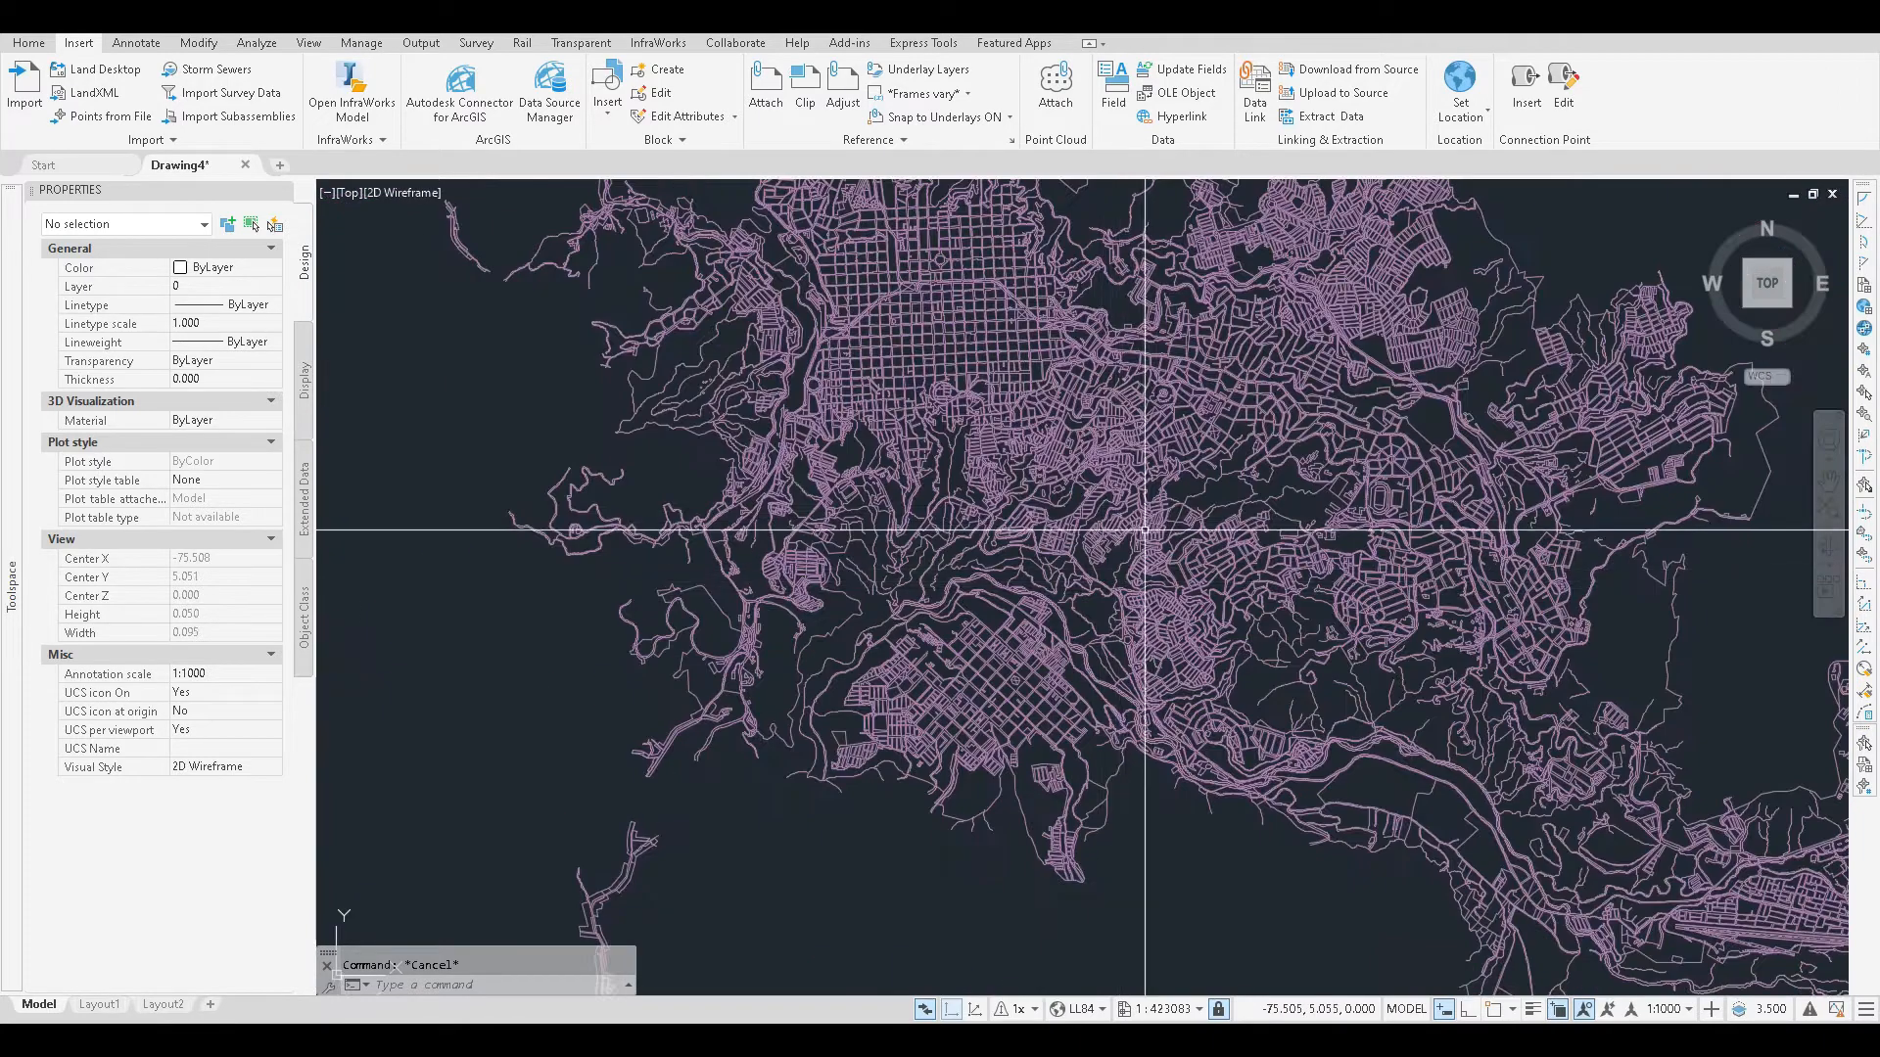
{"action": "middle_click_drag", "start_coordinate": [1134, 451], "coordinate": [1131, 502]}
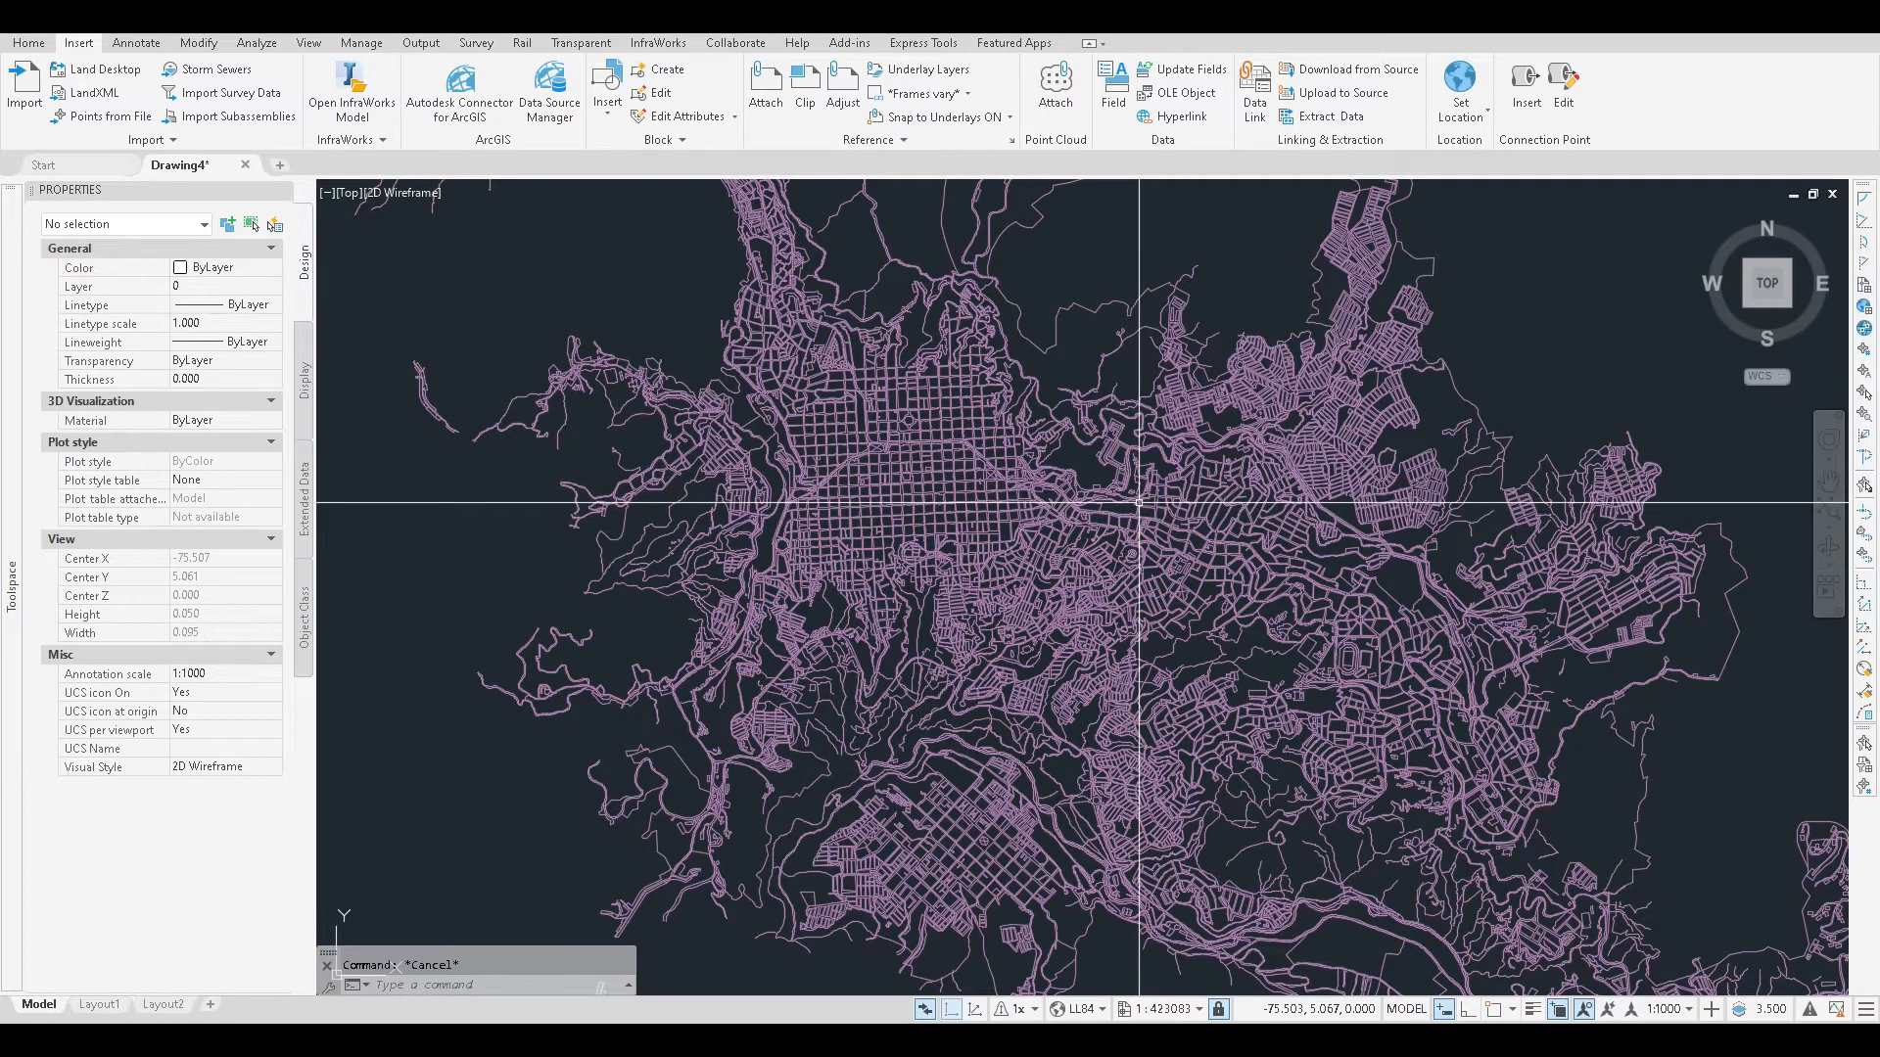
{"action": "scroll", "coordinate": [1131, 533], "scroll_direction": "down", "scroll_amount": 6}
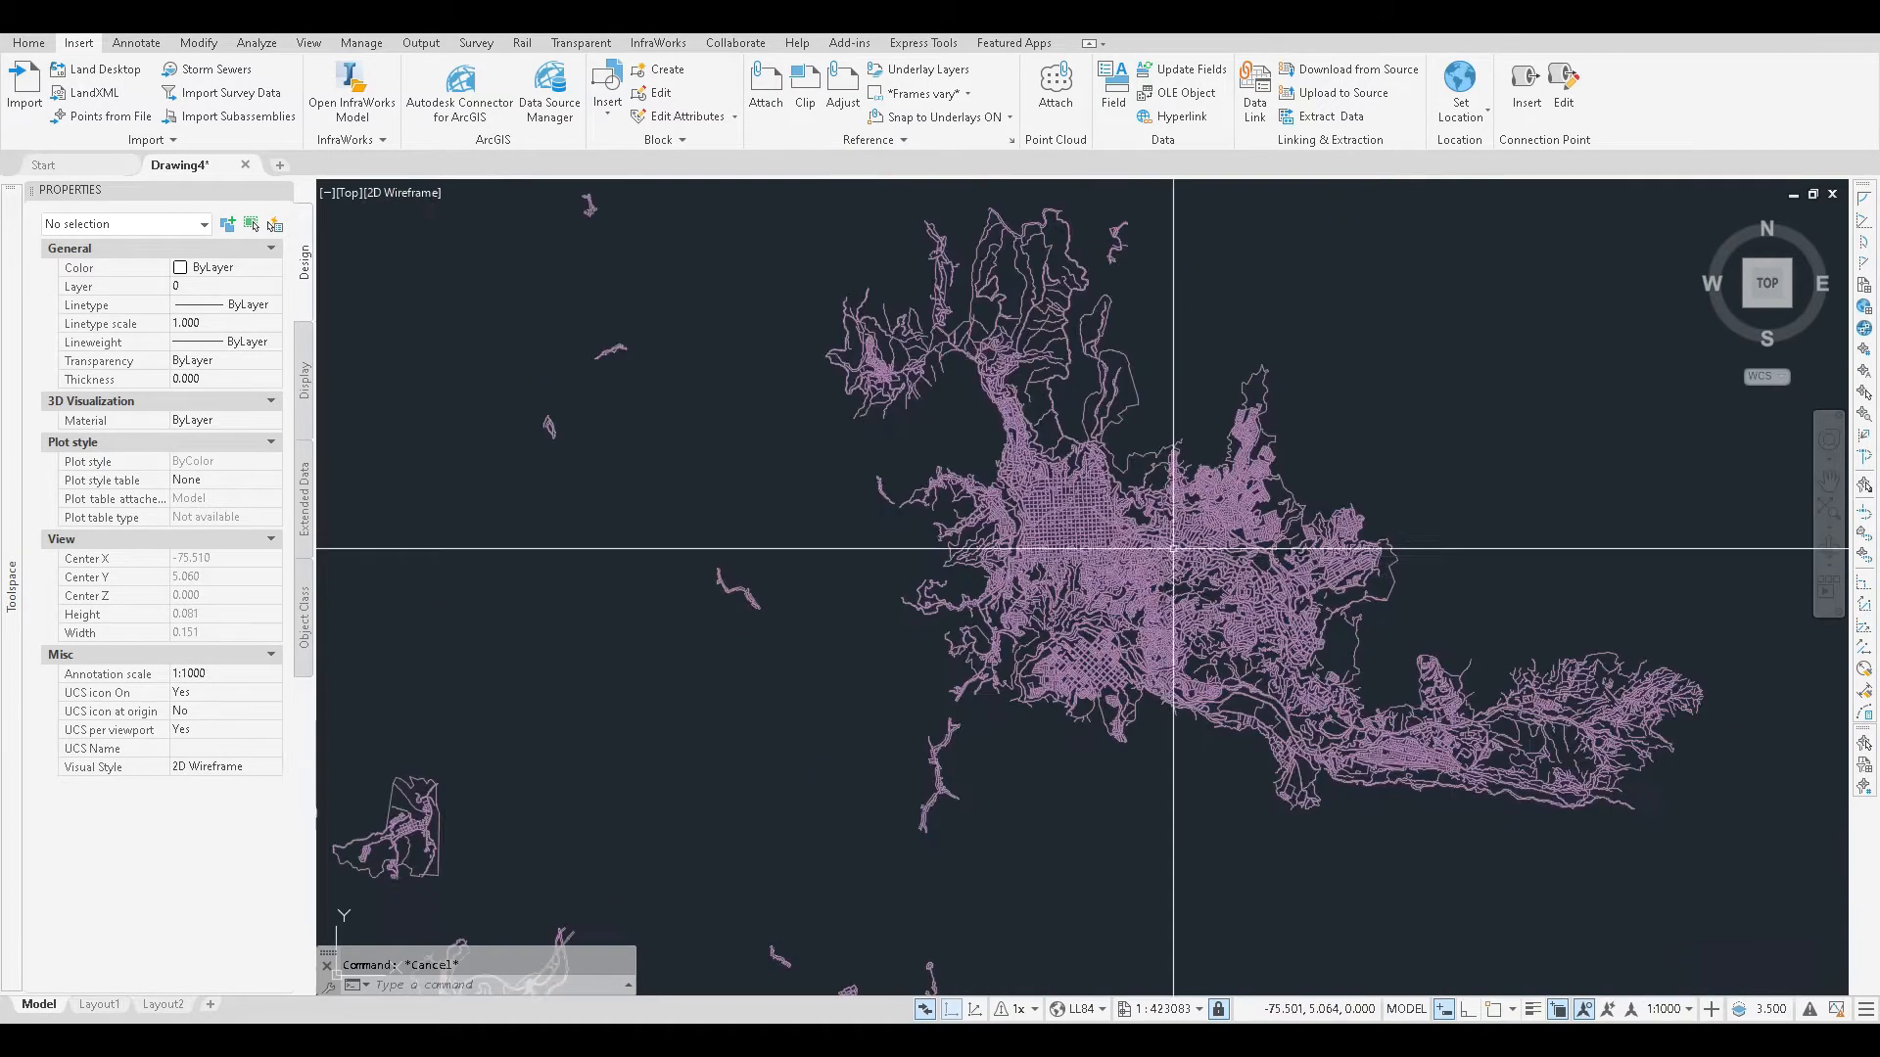
{"action": "scroll", "coordinate": [1131, 533], "scroll_direction": "down", "scroll_amount": 5}
{"action": "middle_click_drag", "start_coordinate": [1071, 538], "coordinate": [1191, 571]}
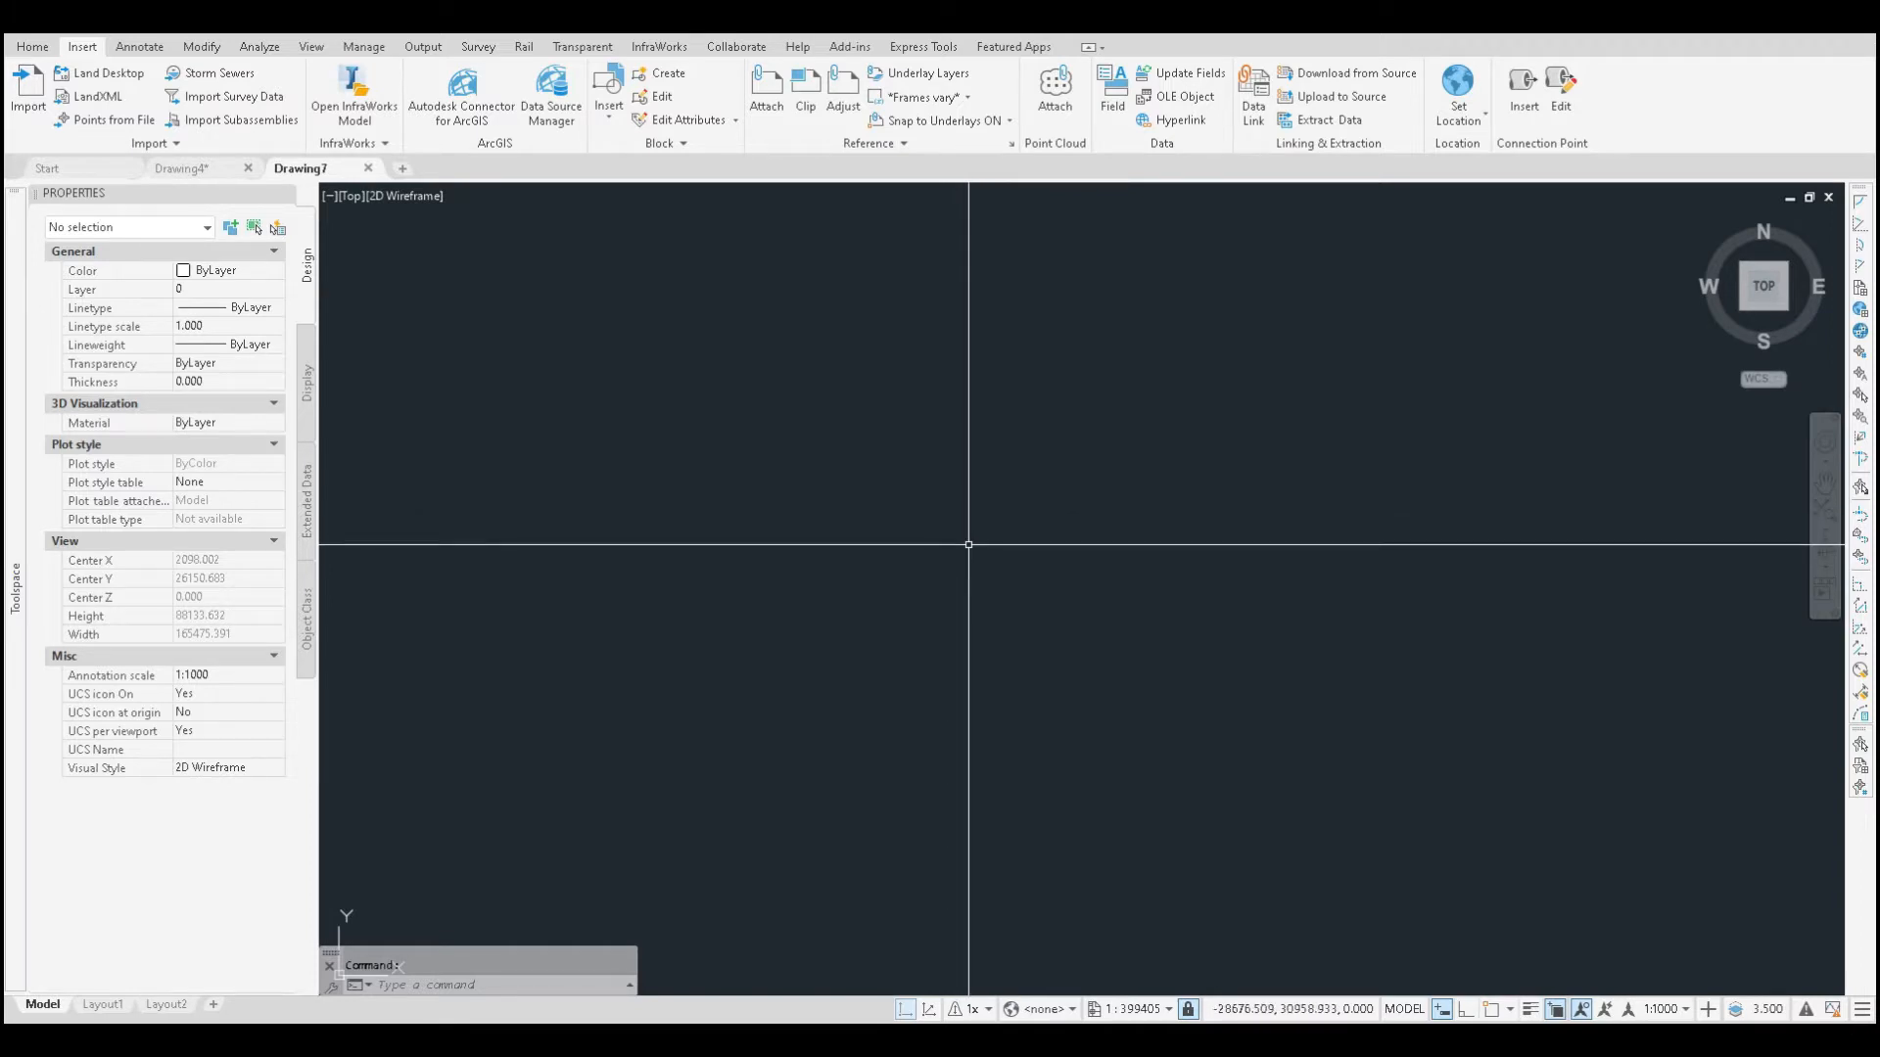
Step: Assign the MAGNA-SIRGAS / Colombia Bogota coordinate system (EPSG 3116) to the empty Drawing7 with MAPCSASSIGN, searching for "magna"
{"action": "type", "text": "MAPc"}
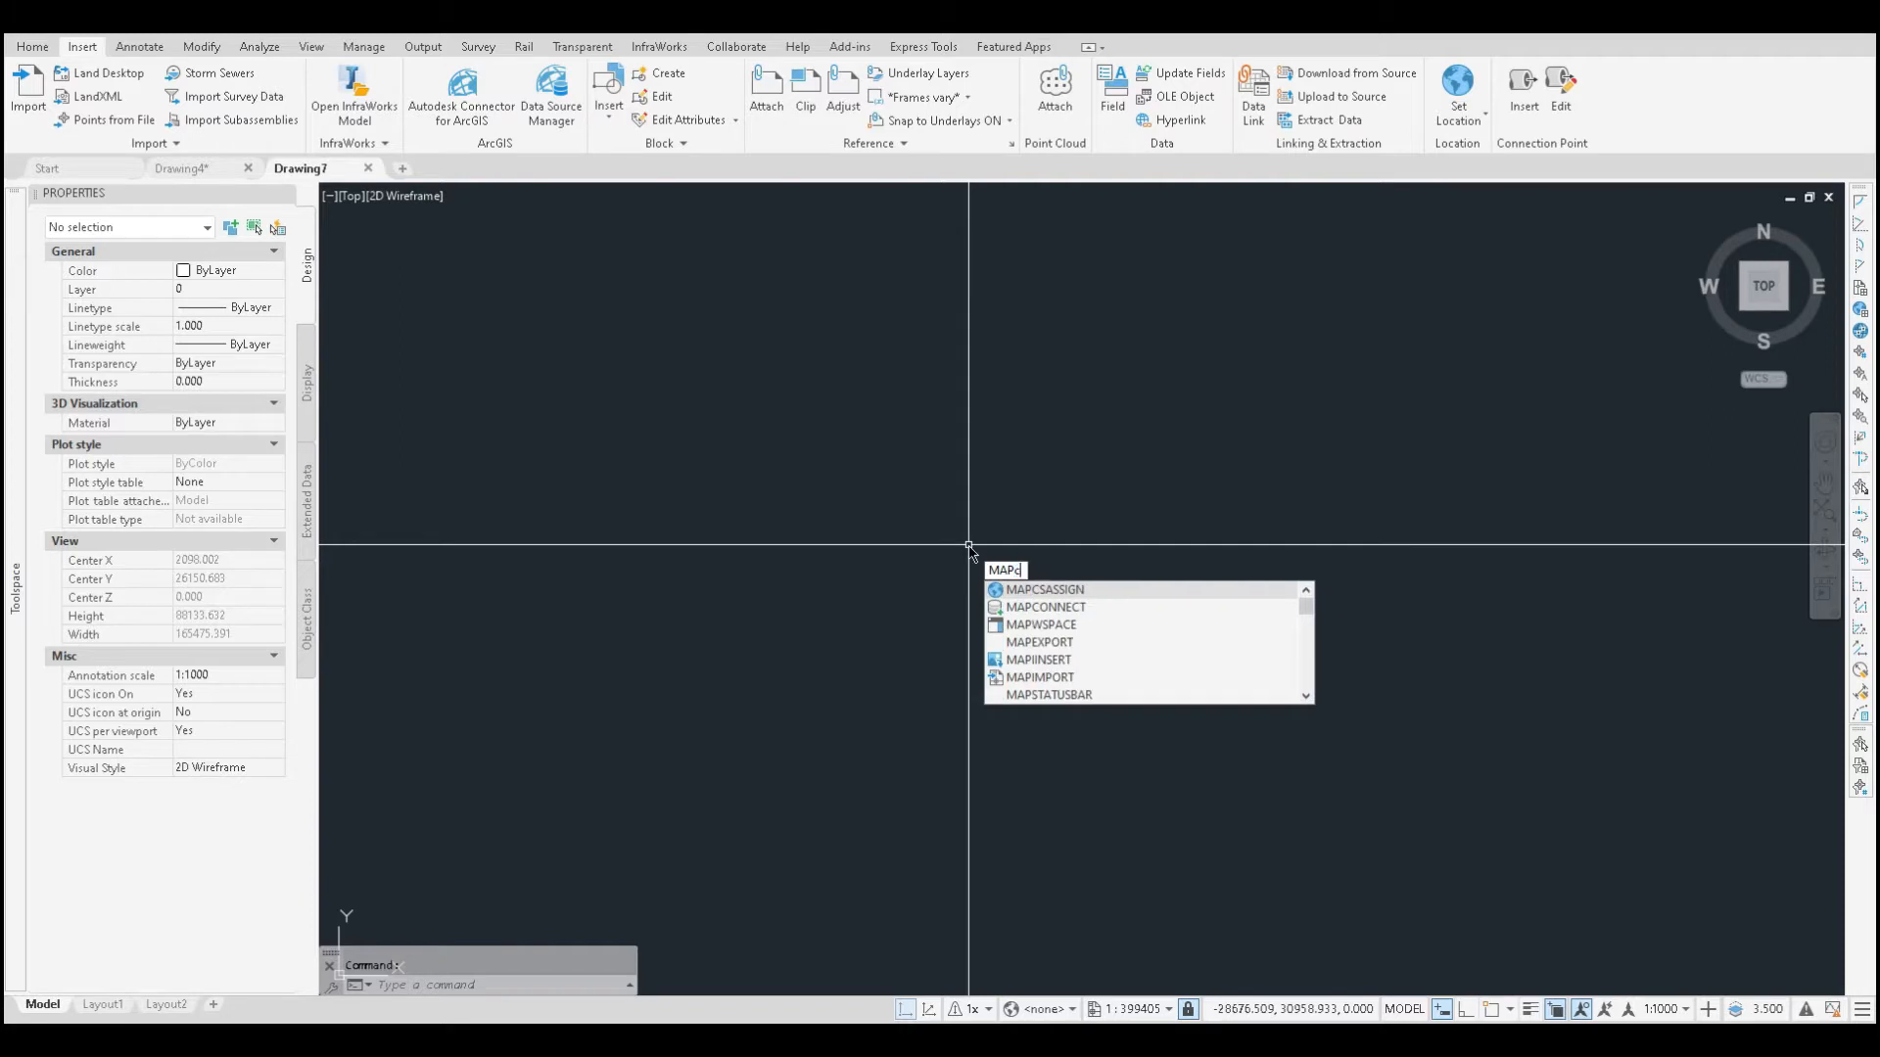
{"action": "type", "text": "s"}
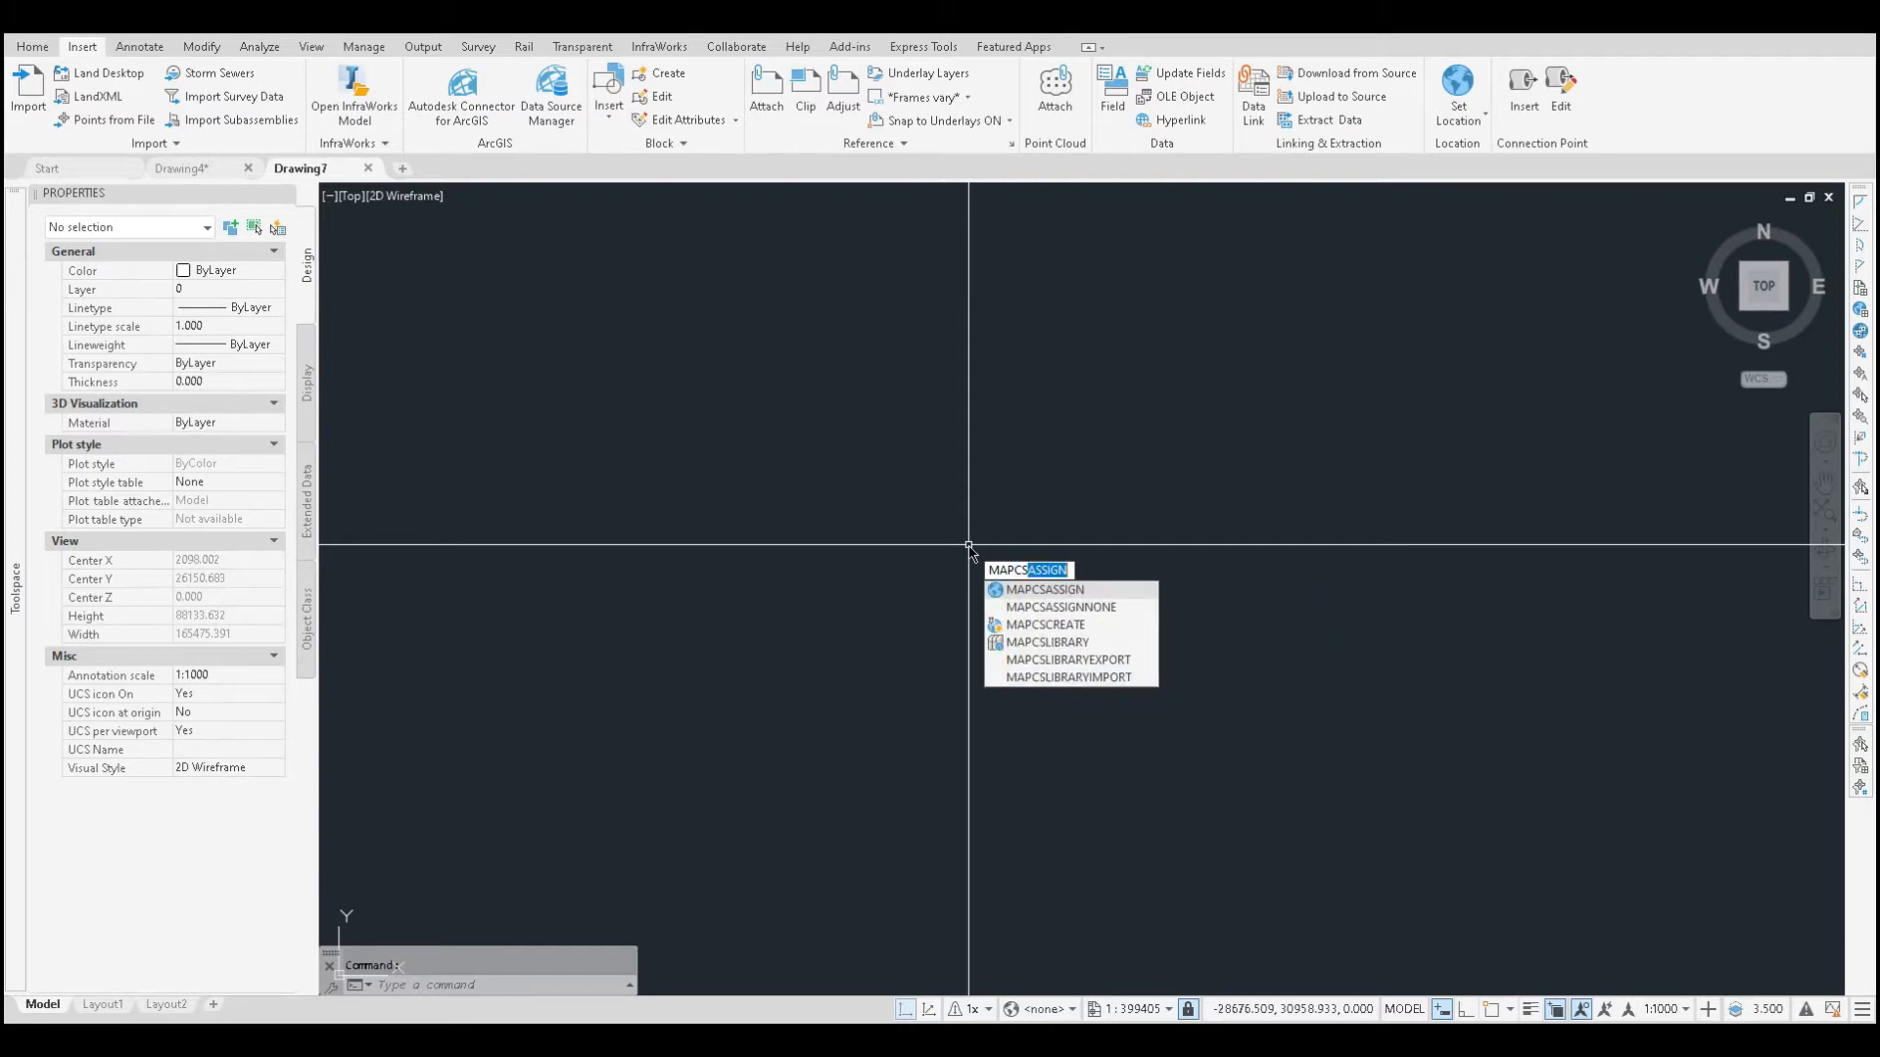
{"action": "type", "text": "ass"}
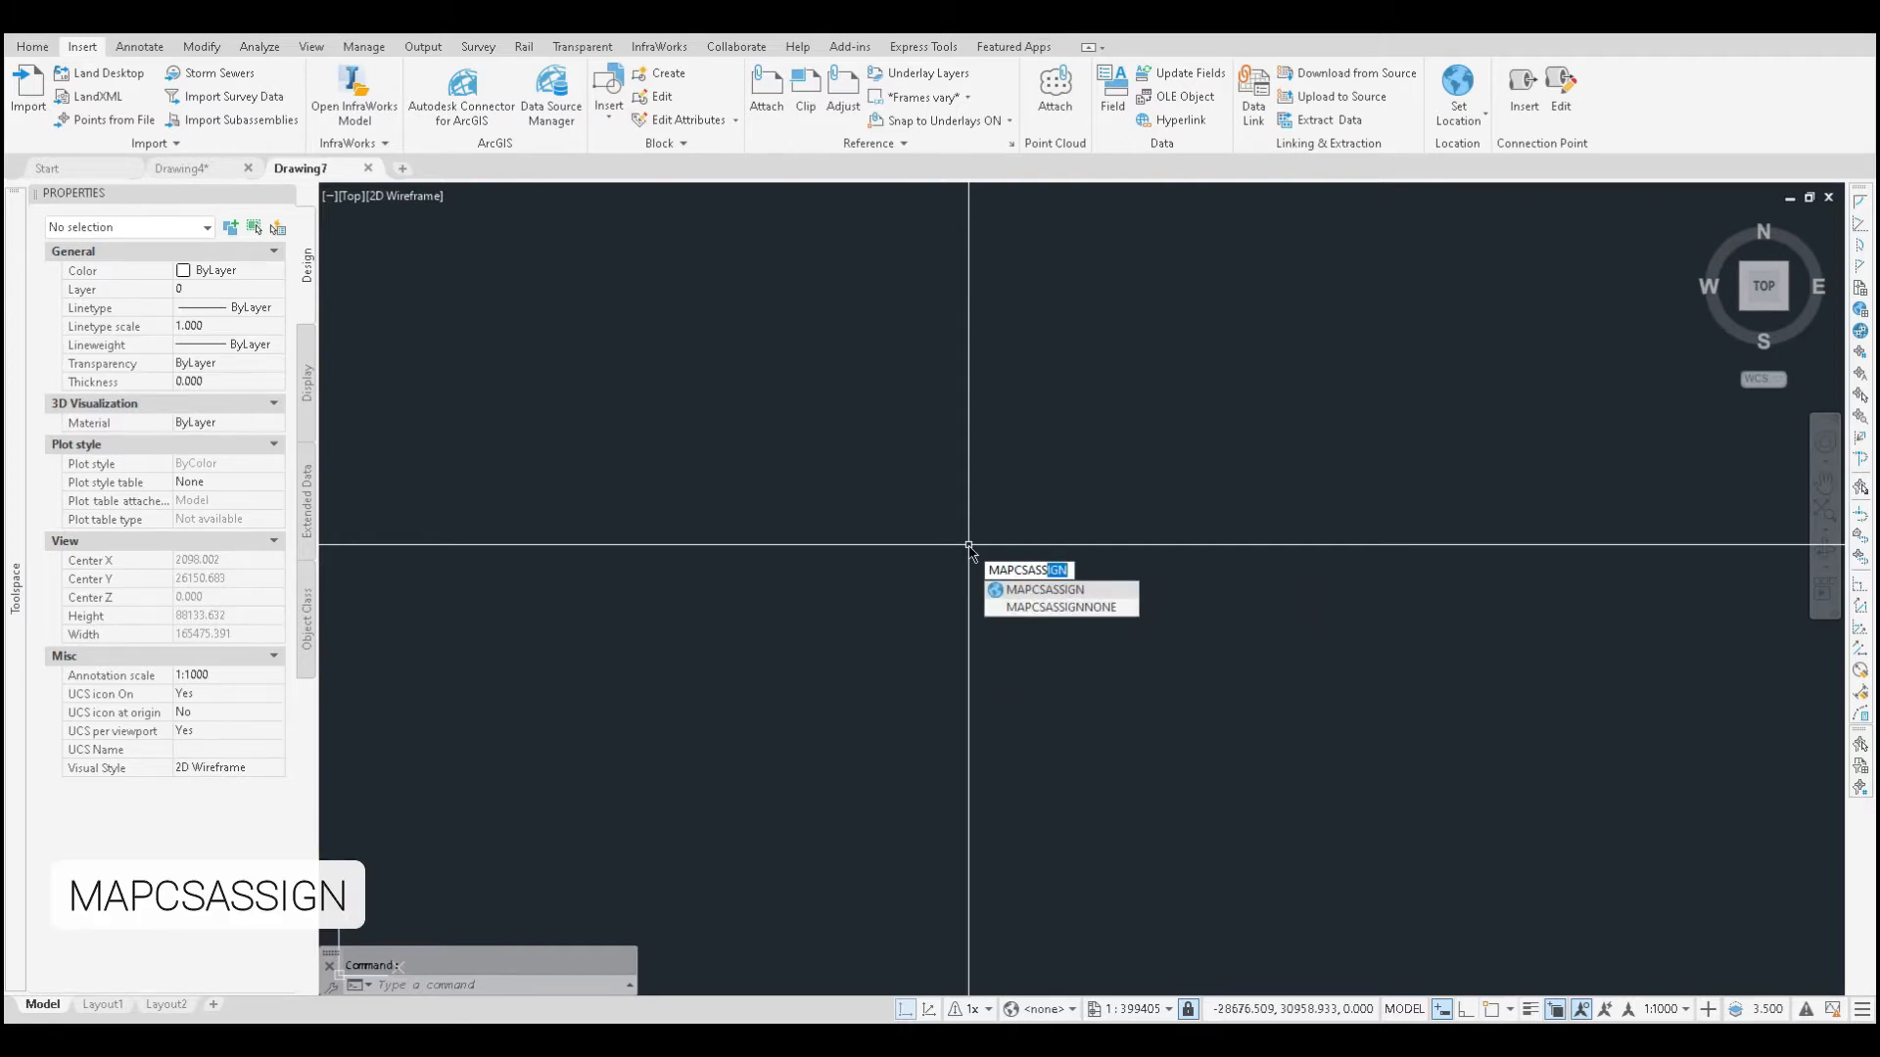
{"action": "key", "text": "Return"}
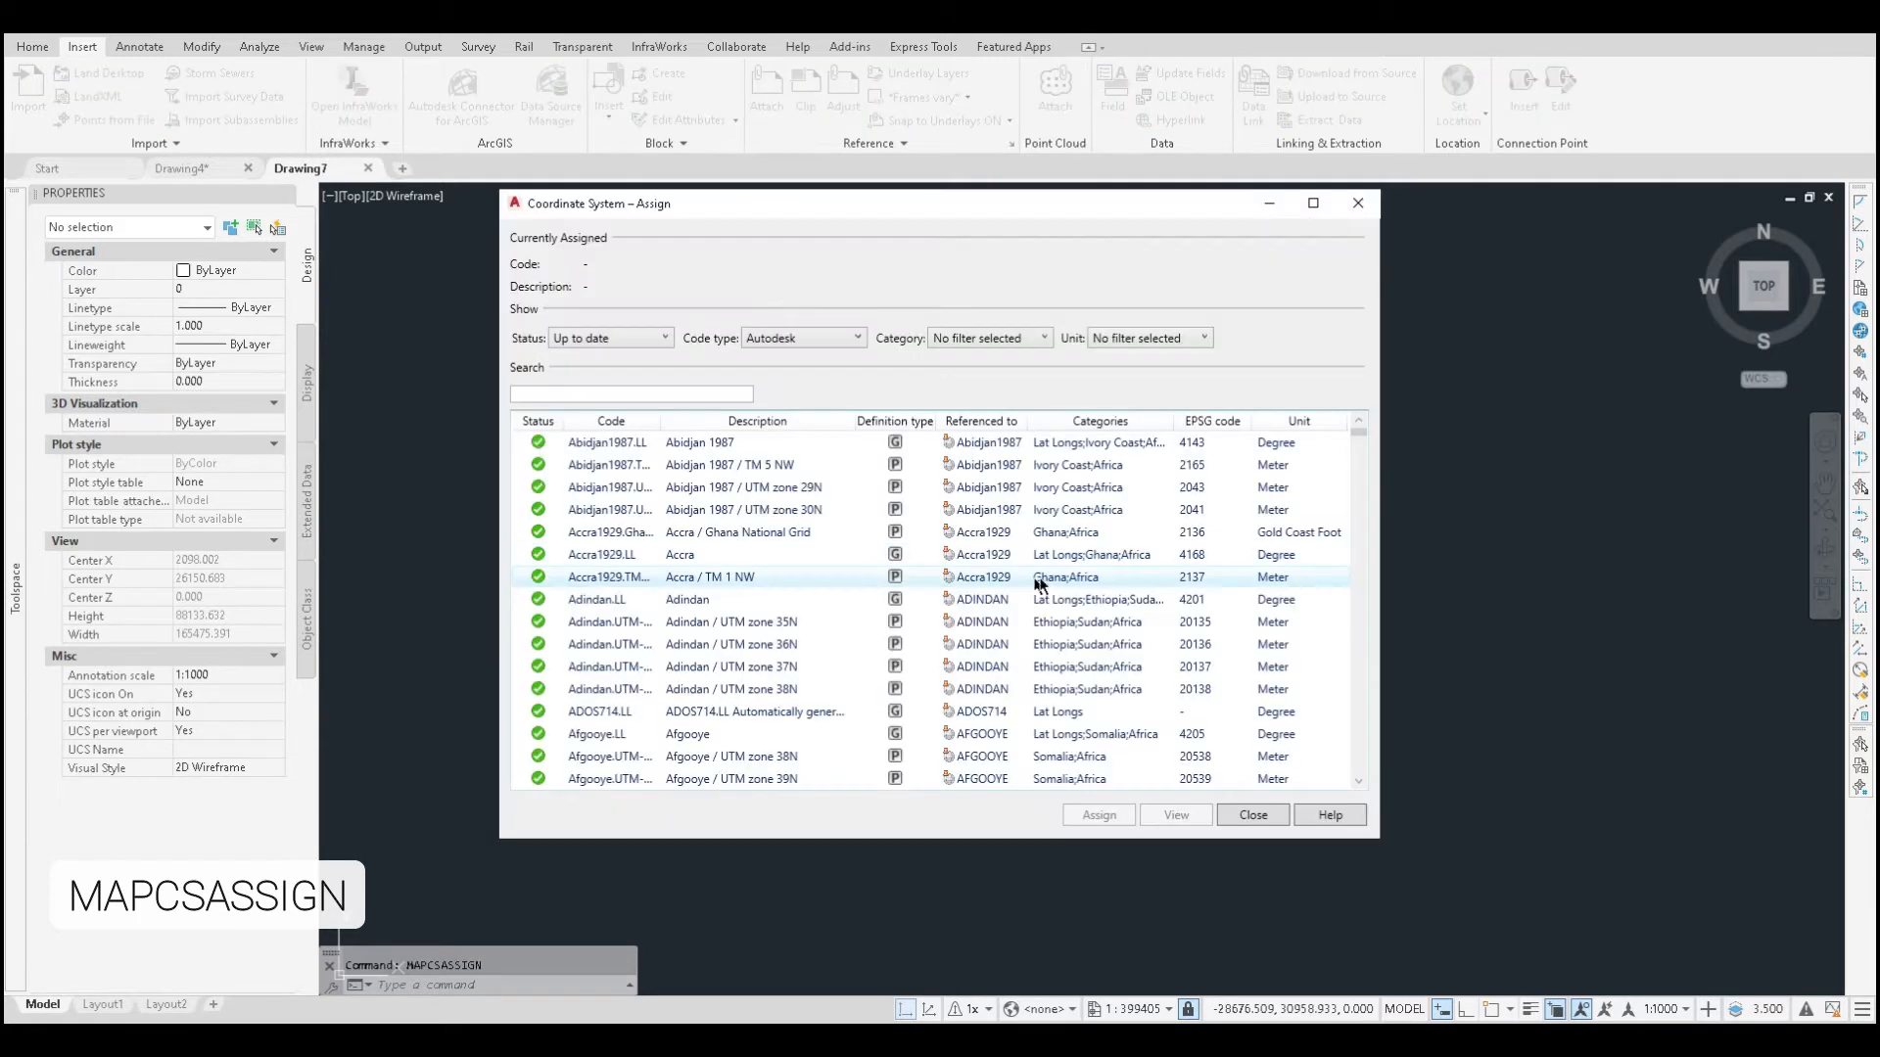
{"action": "left_click_drag", "start_coordinate": [890, 198], "coordinate": [1008, 227]}
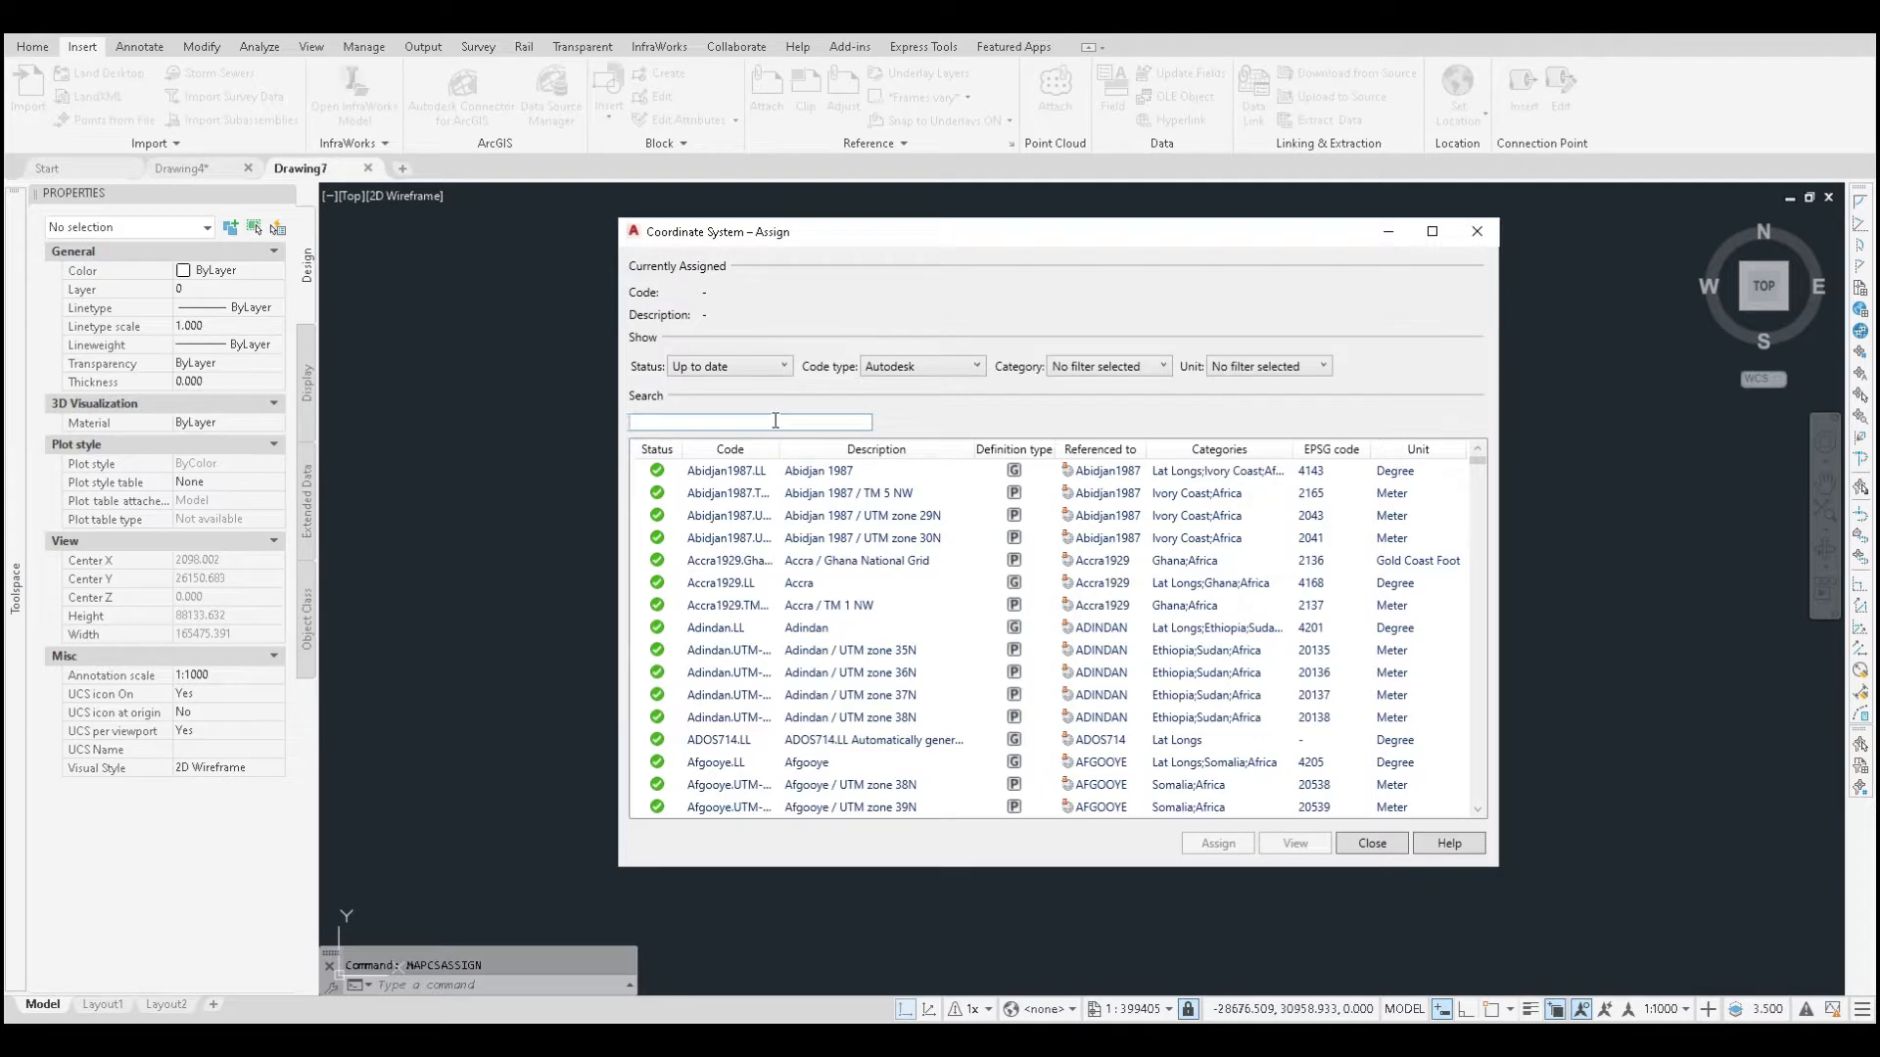
{"action": "type", "text": "agna"}
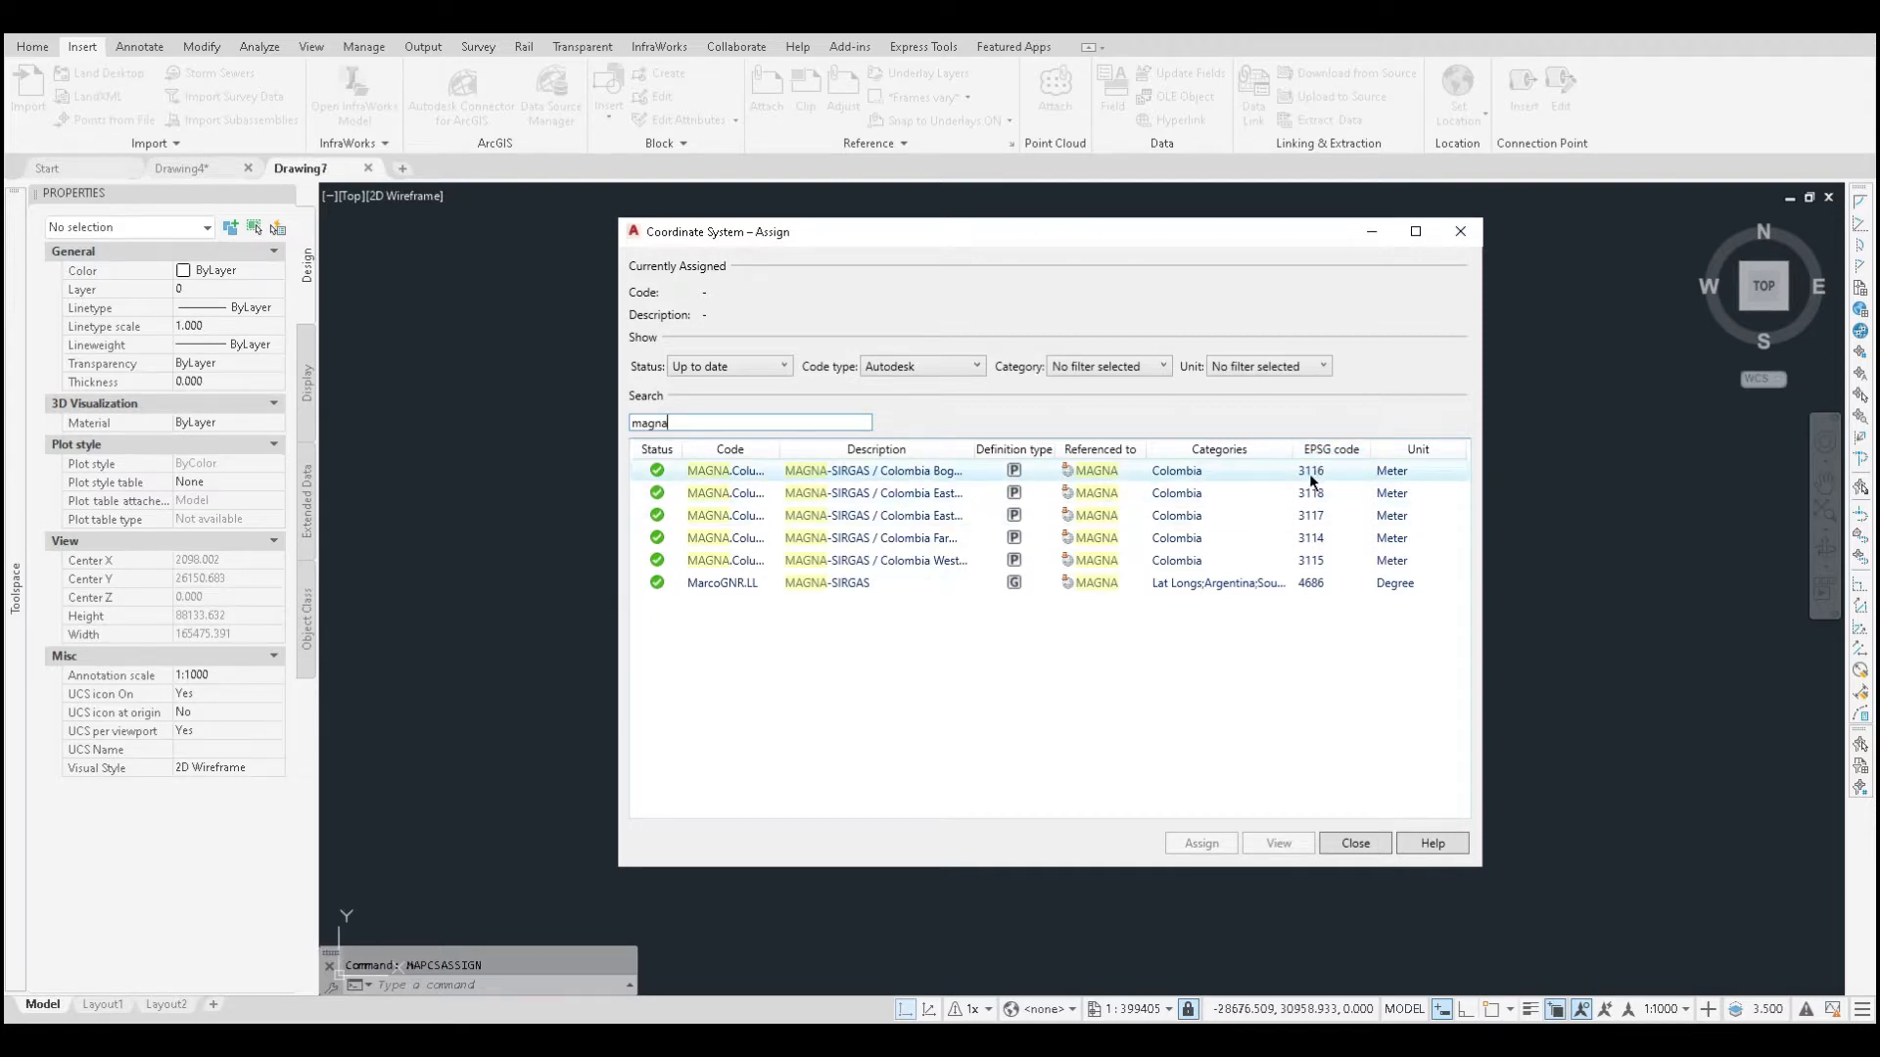
{"action": "left_click", "coordinate": [839, 470]}
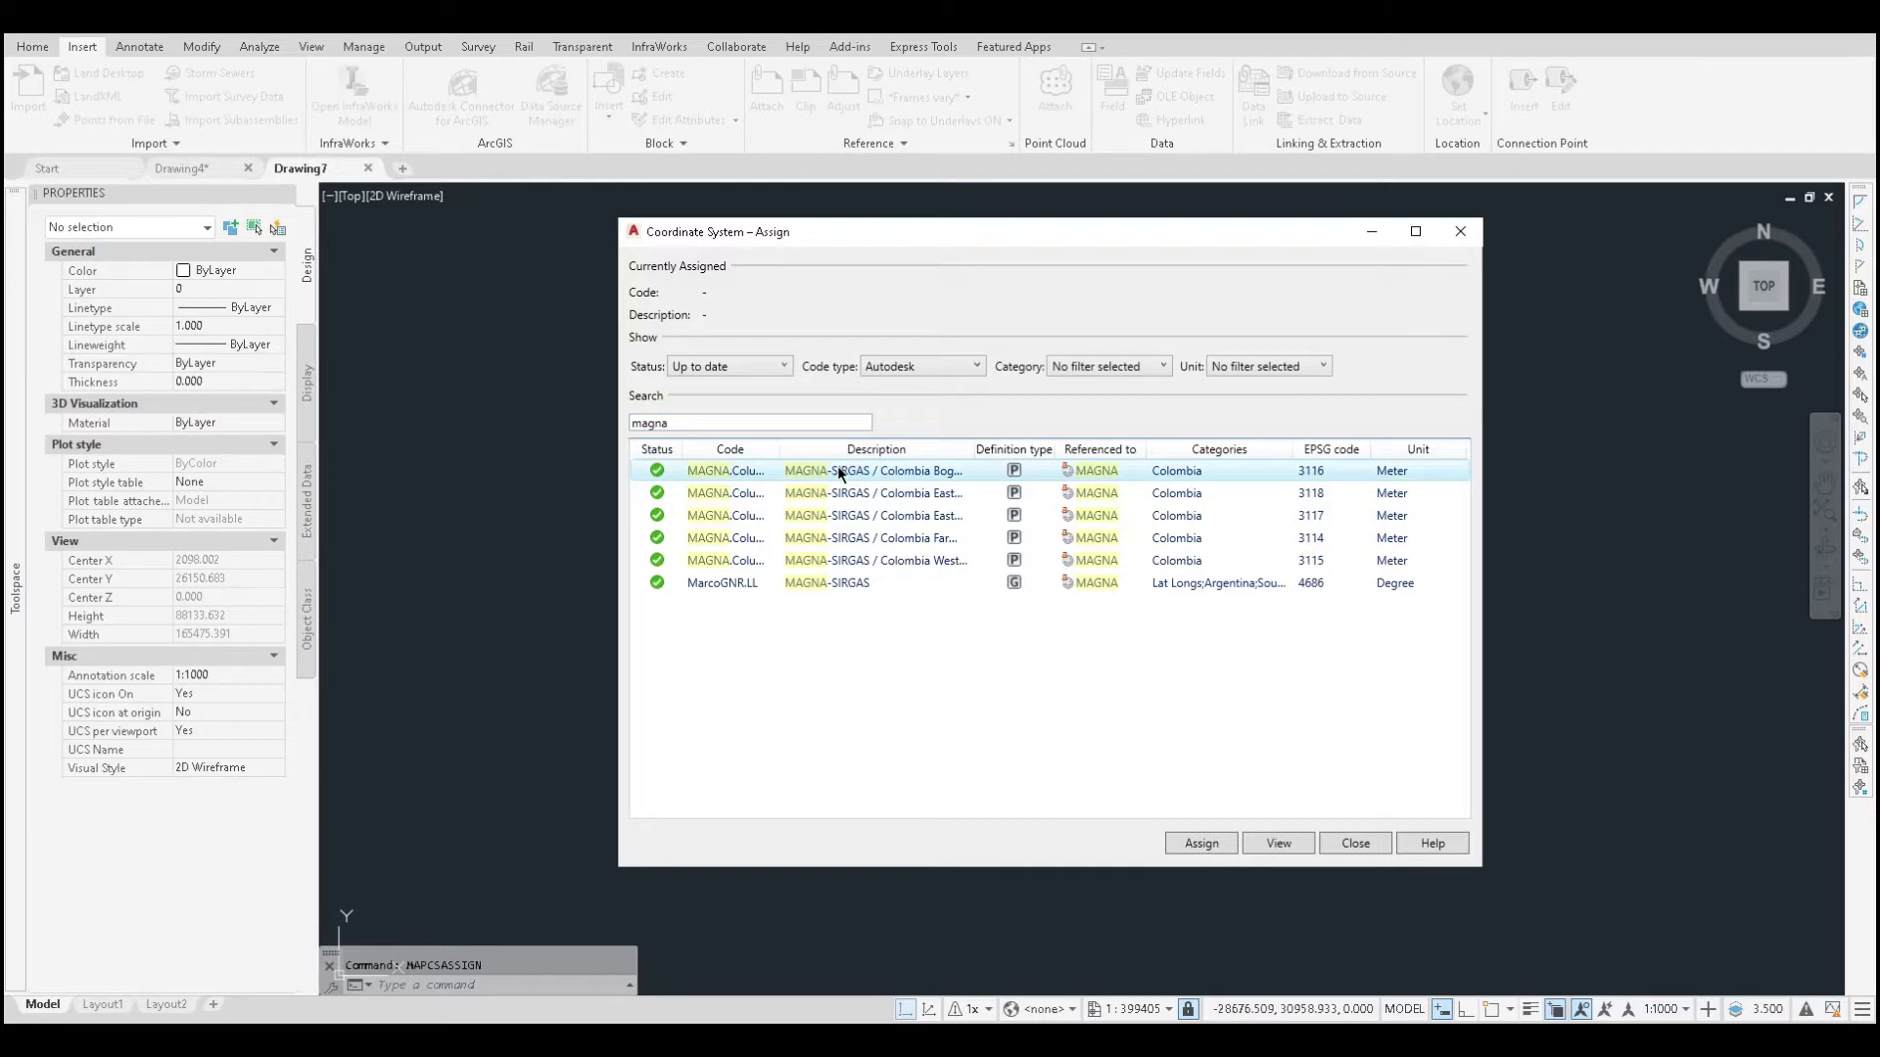
{"action": "left_click", "coordinate": [1191, 844]}
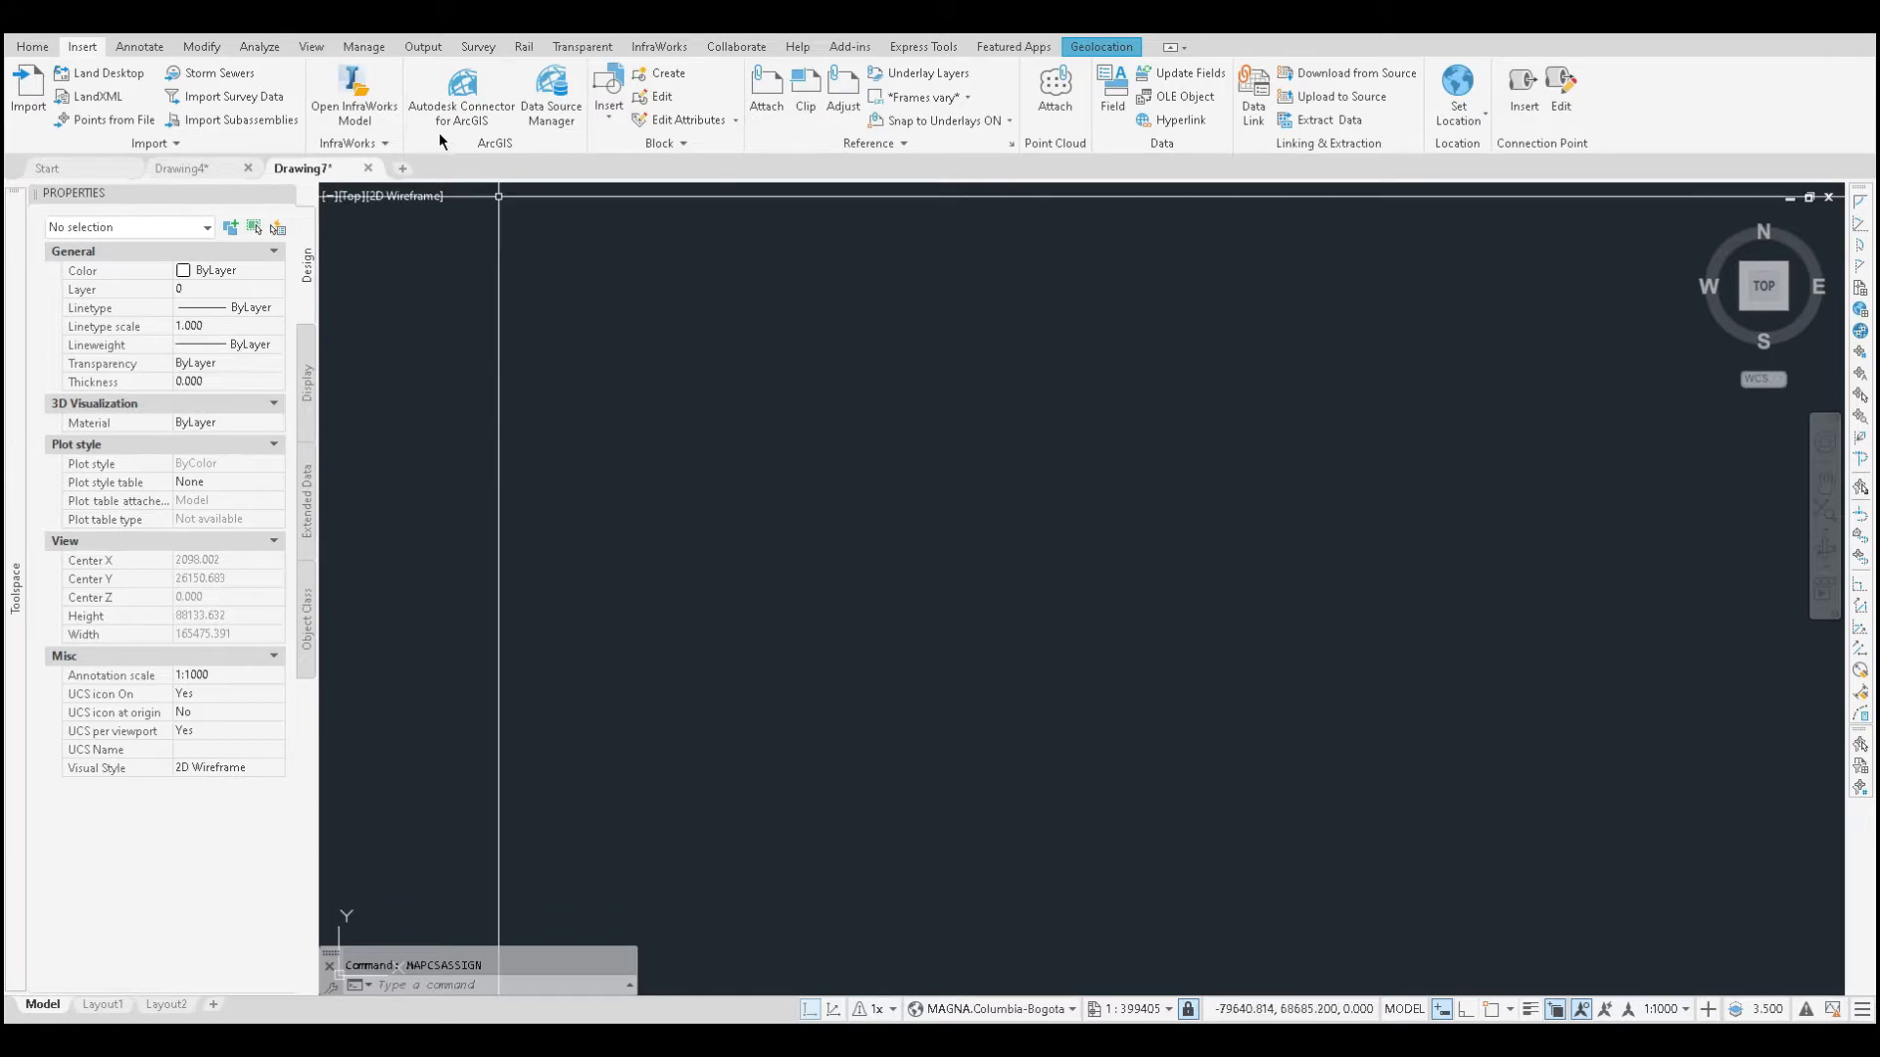
Step: Bring CBD_URB_LINEA.shp from the URBANO folder in File Explorer into the georeferenced Drawing7
{"action": "key", "text": "alt+Tab"}
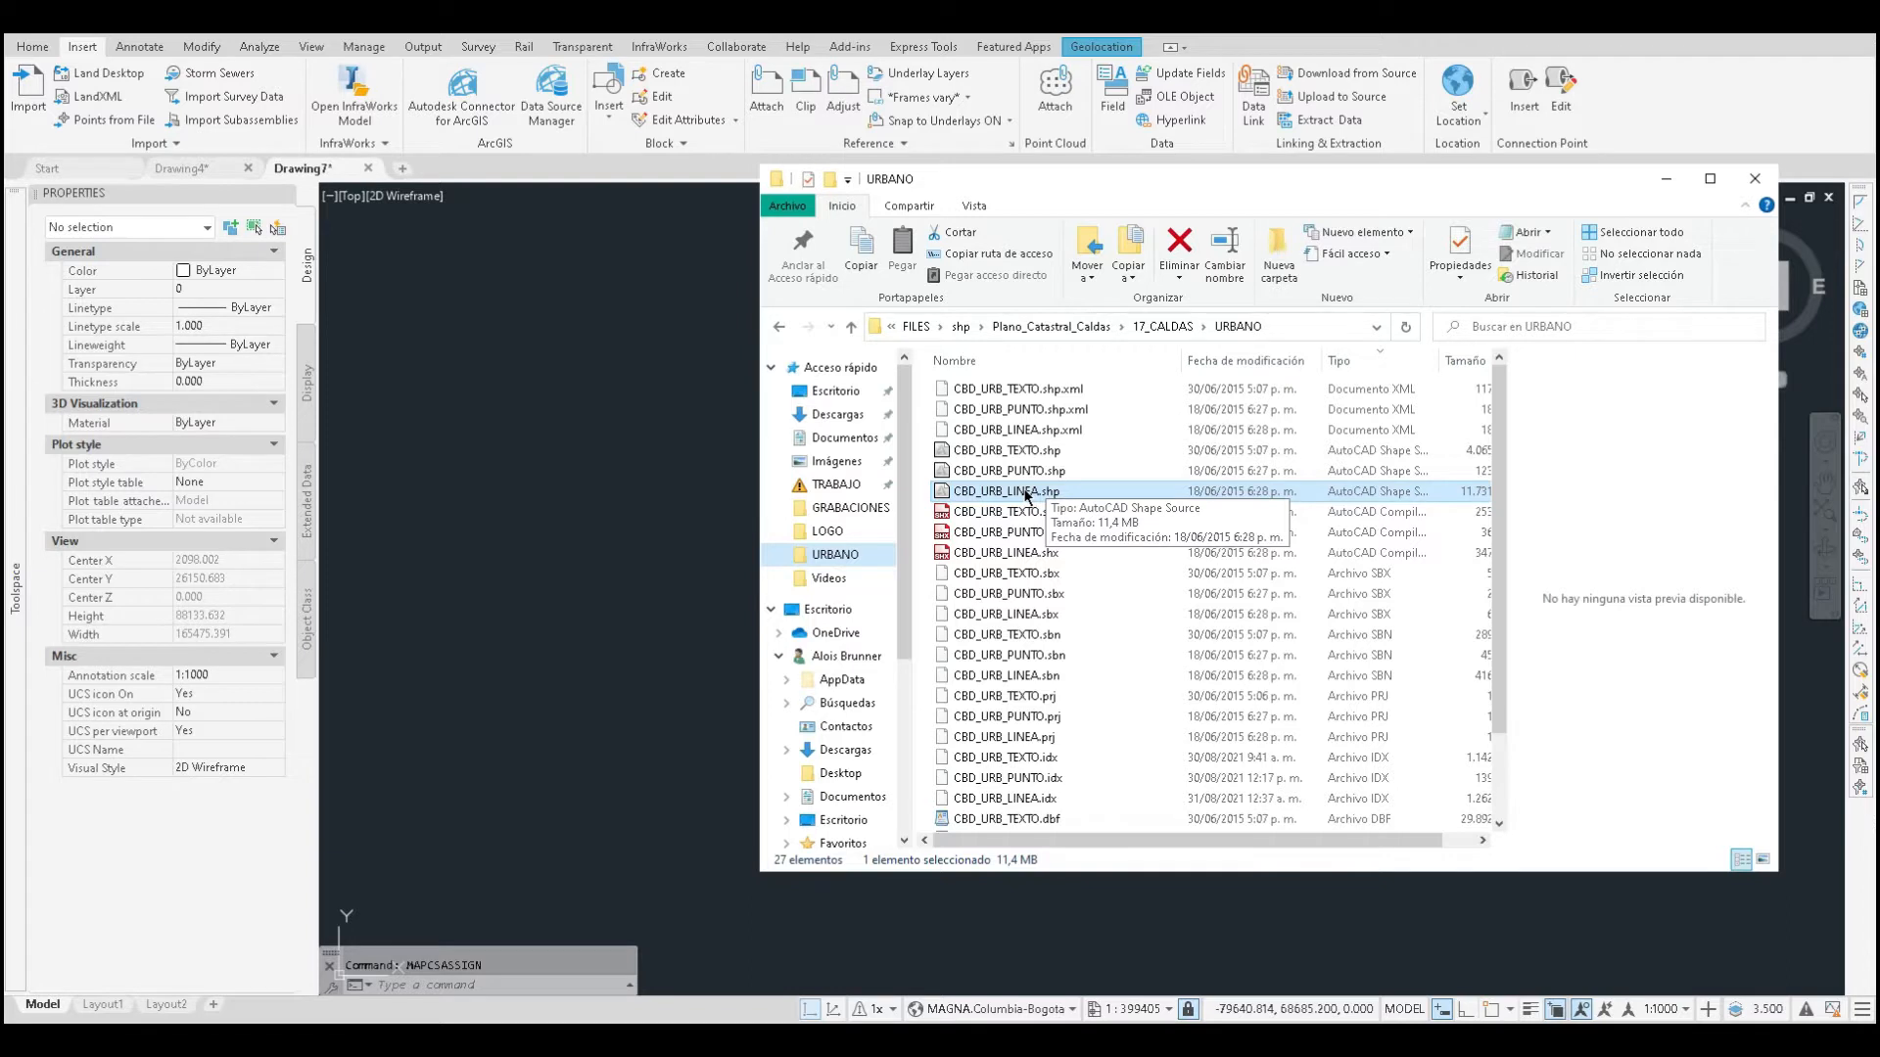
{"action": "left_click_drag", "start_coordinate": [1026, 494], "coordinate": [621, 478]}
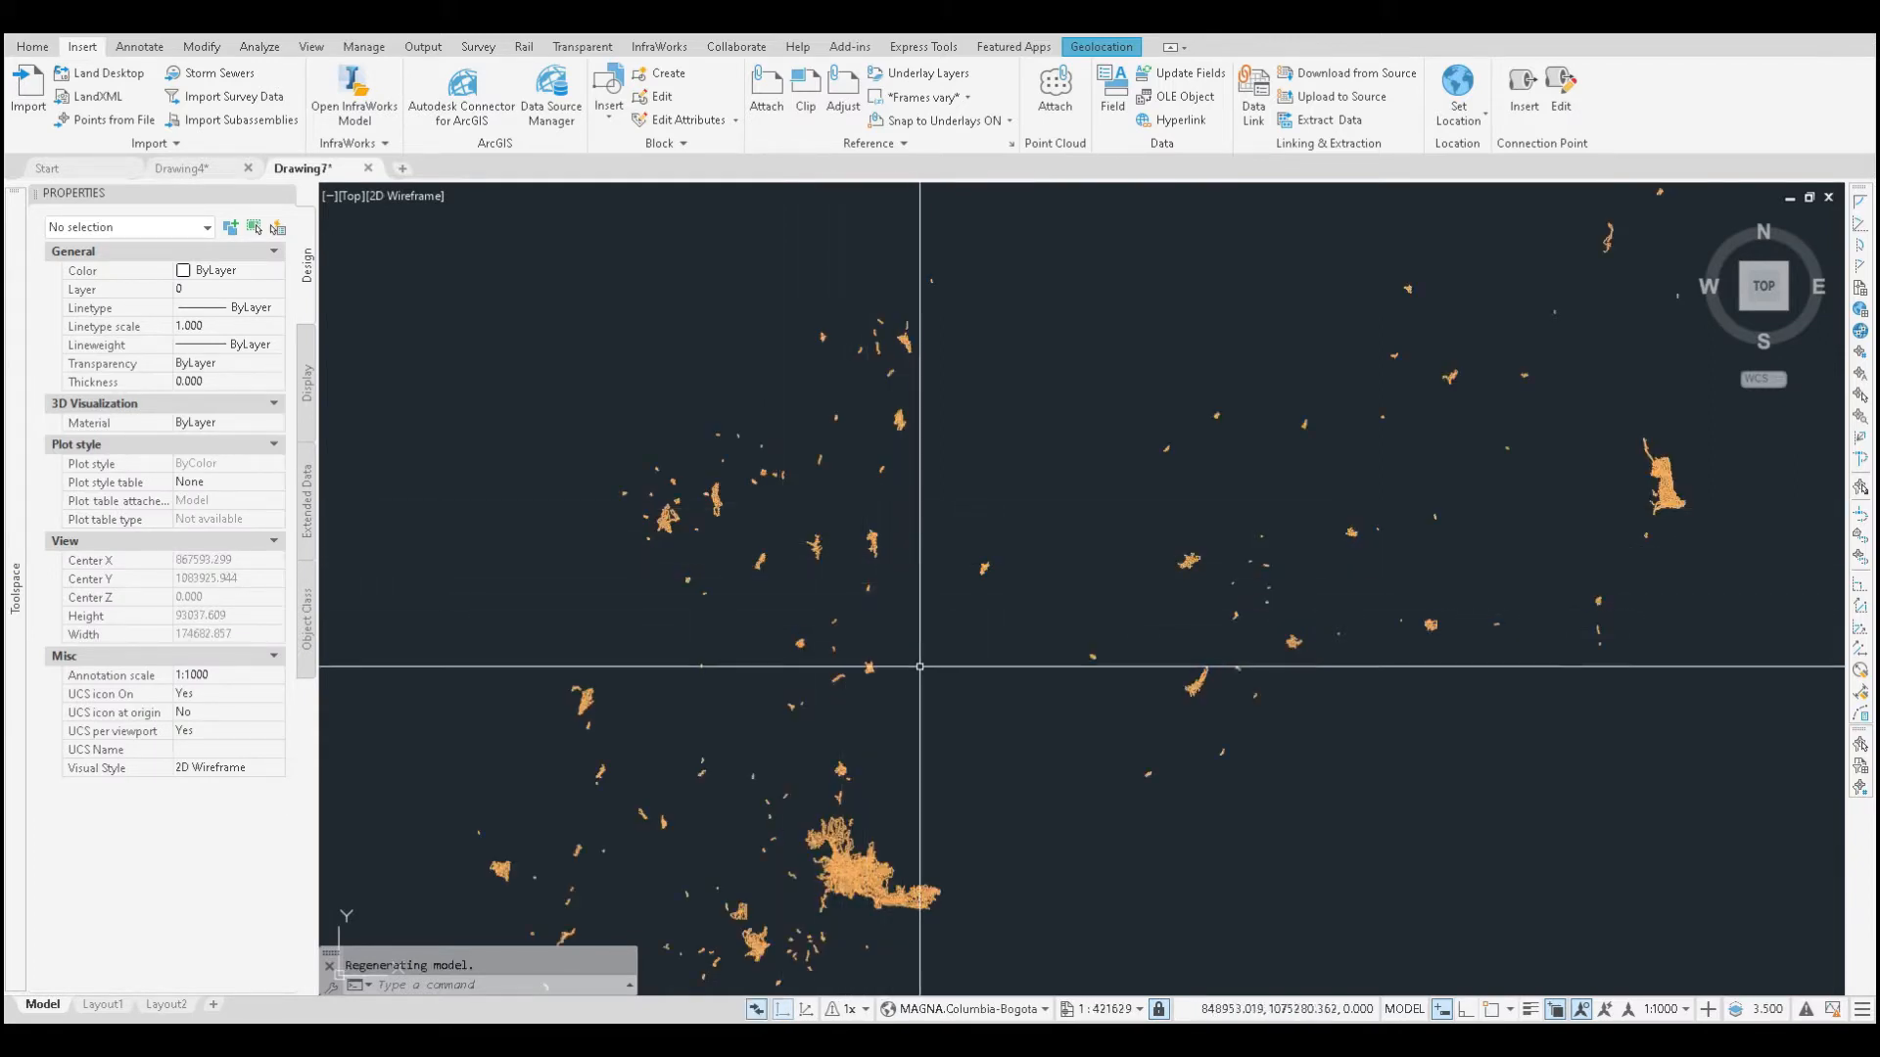
Step: Select the long curved block outline just north of the city grid to inspect its feature properties and coordinates
{"action": "middle_click_drag", "start_coordinate": [916, 671], "coordinate": [993, 476]}
{"action": "scroll", "coordinate": [878, 597], "scroll_direction": "up", "scroll_amount": 10}
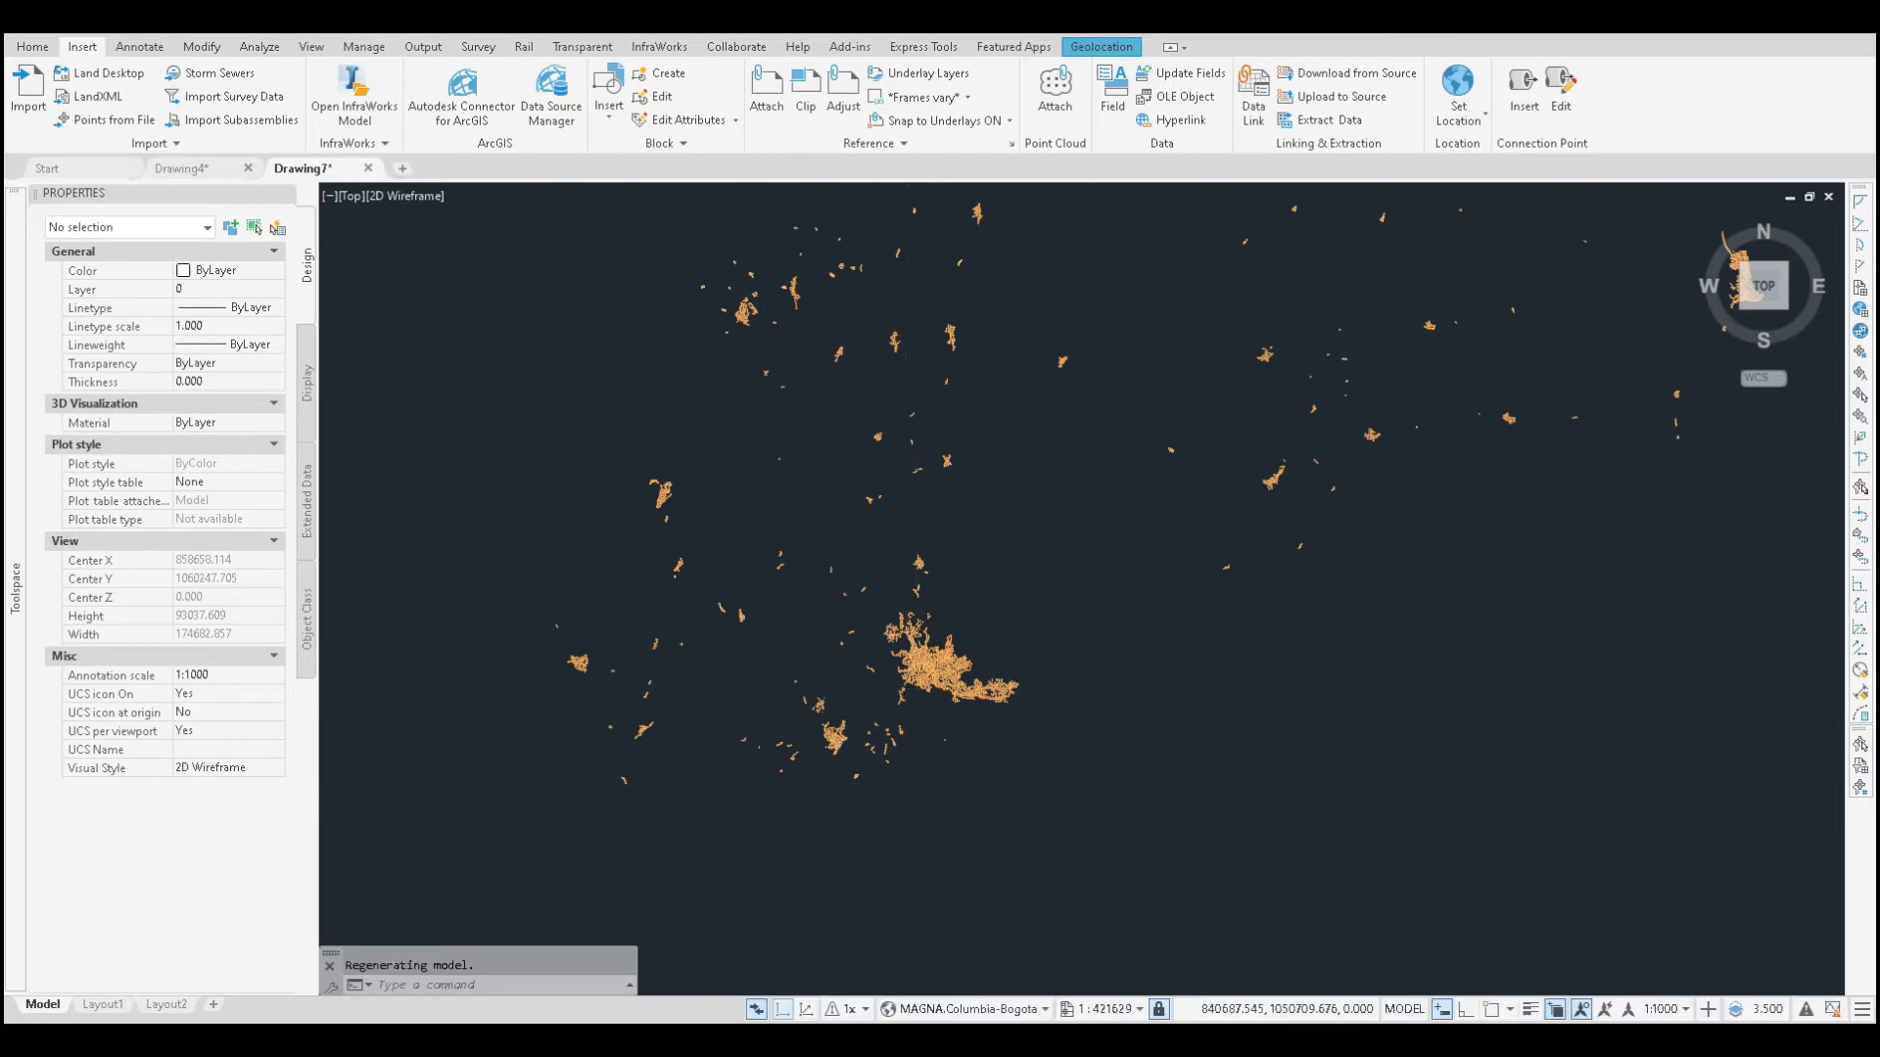
{"action": "scroll", "coordinate": [878, 597], "scroll_direction": "up", "scroll_amount": 8}
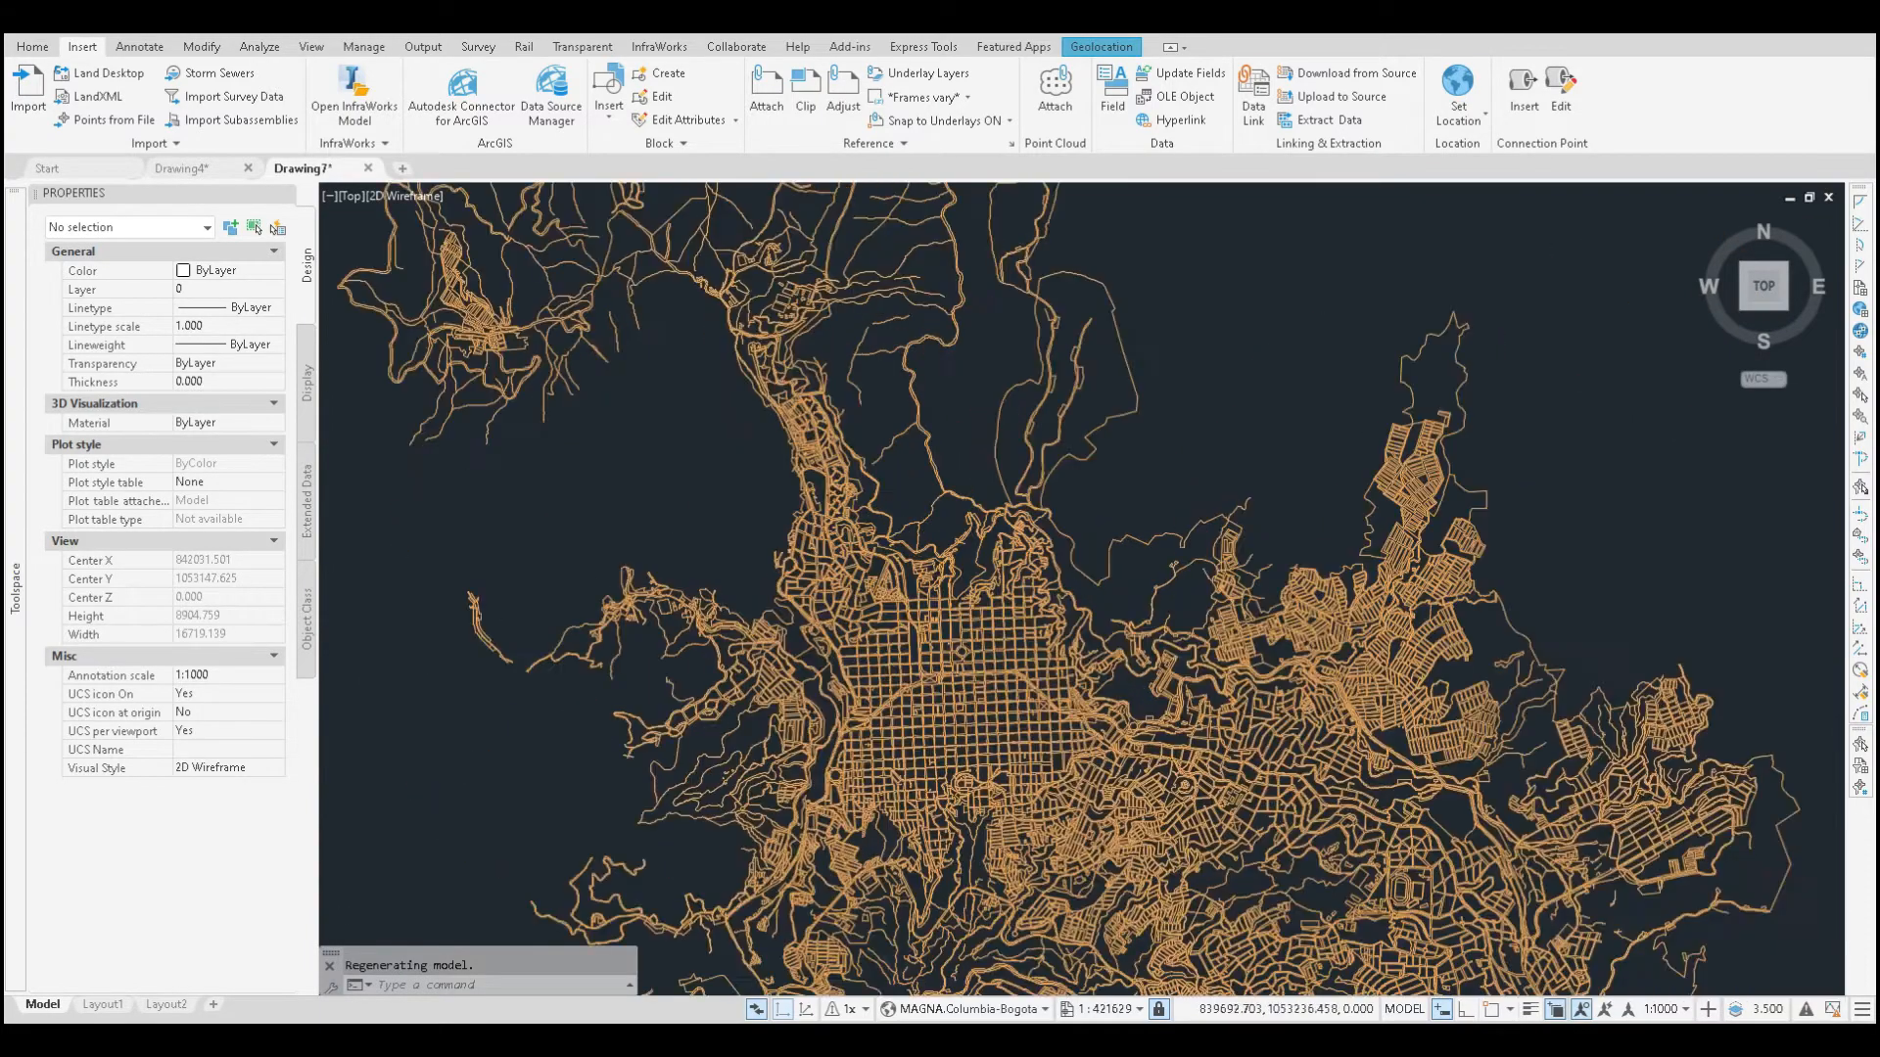
{"action": "scroll", "coordinate": [959, 568], "scroll_direction": "up", "scroll_amount": 2}
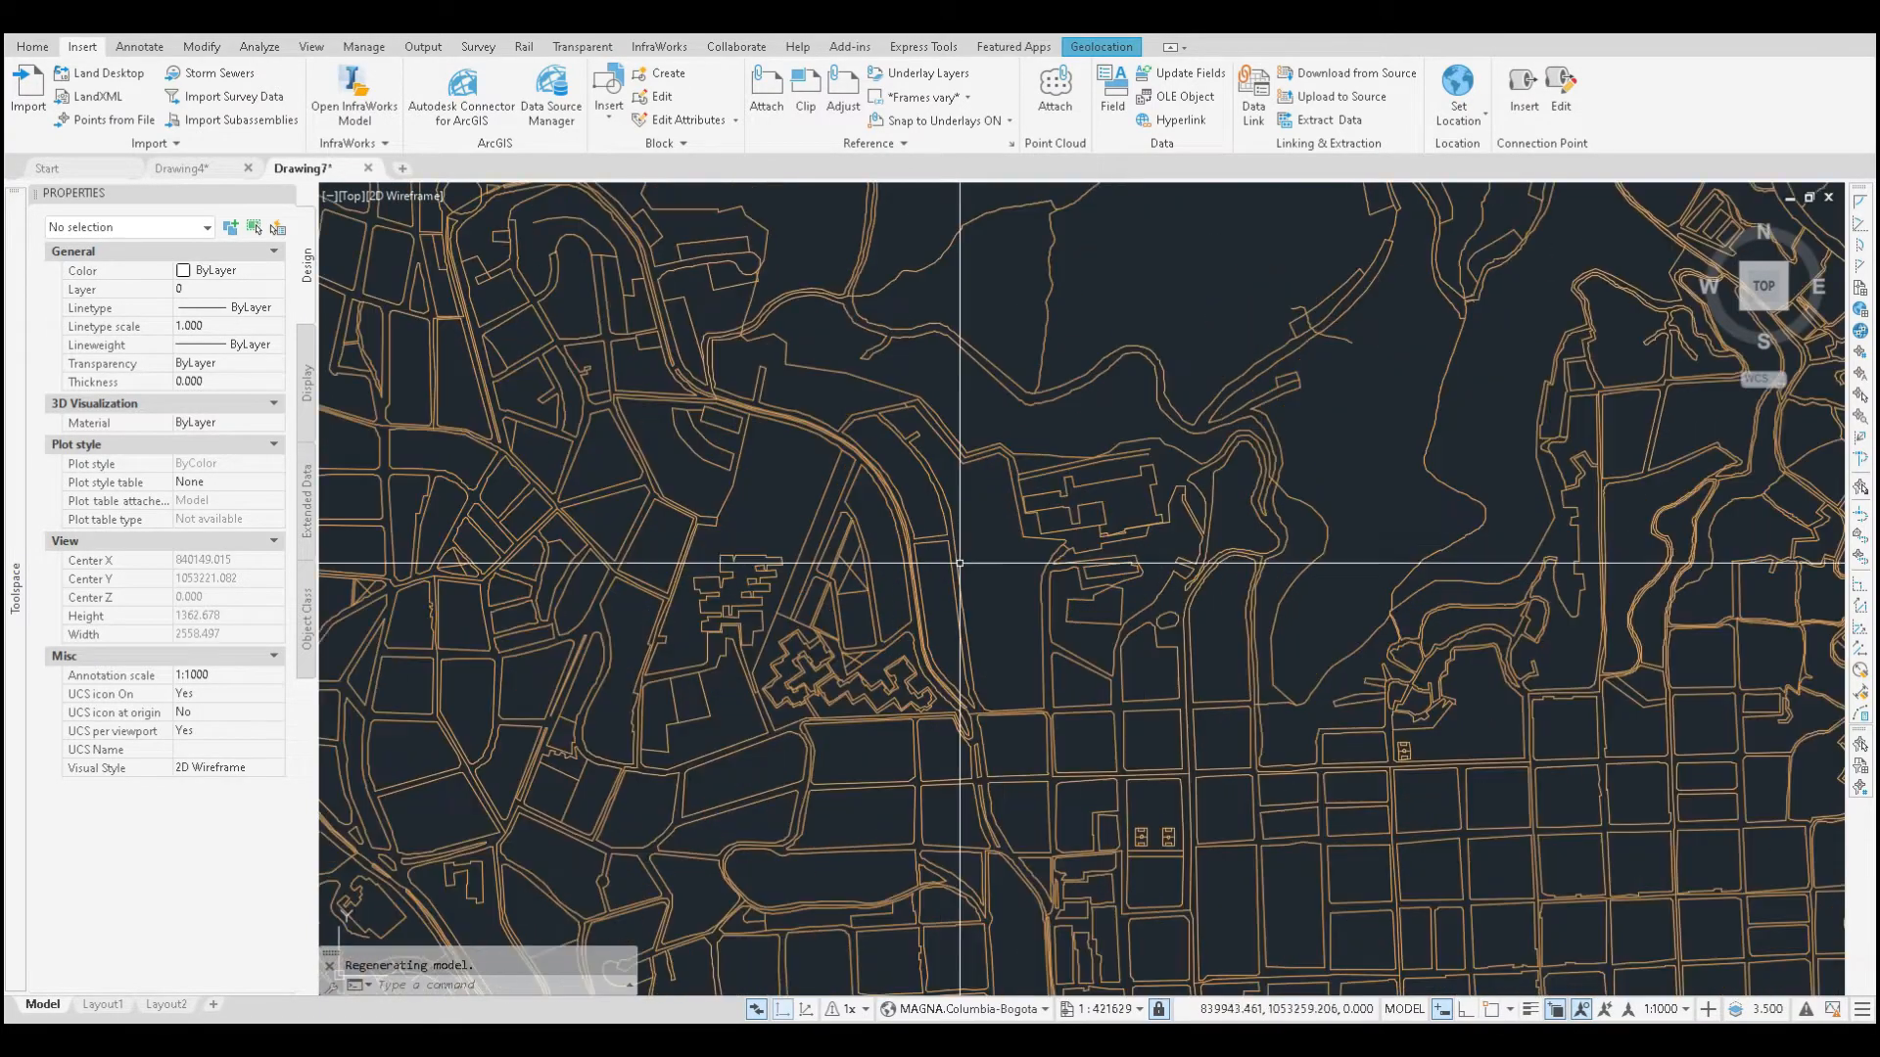
{"action": "left_click", "coordinate": [994, 531]}
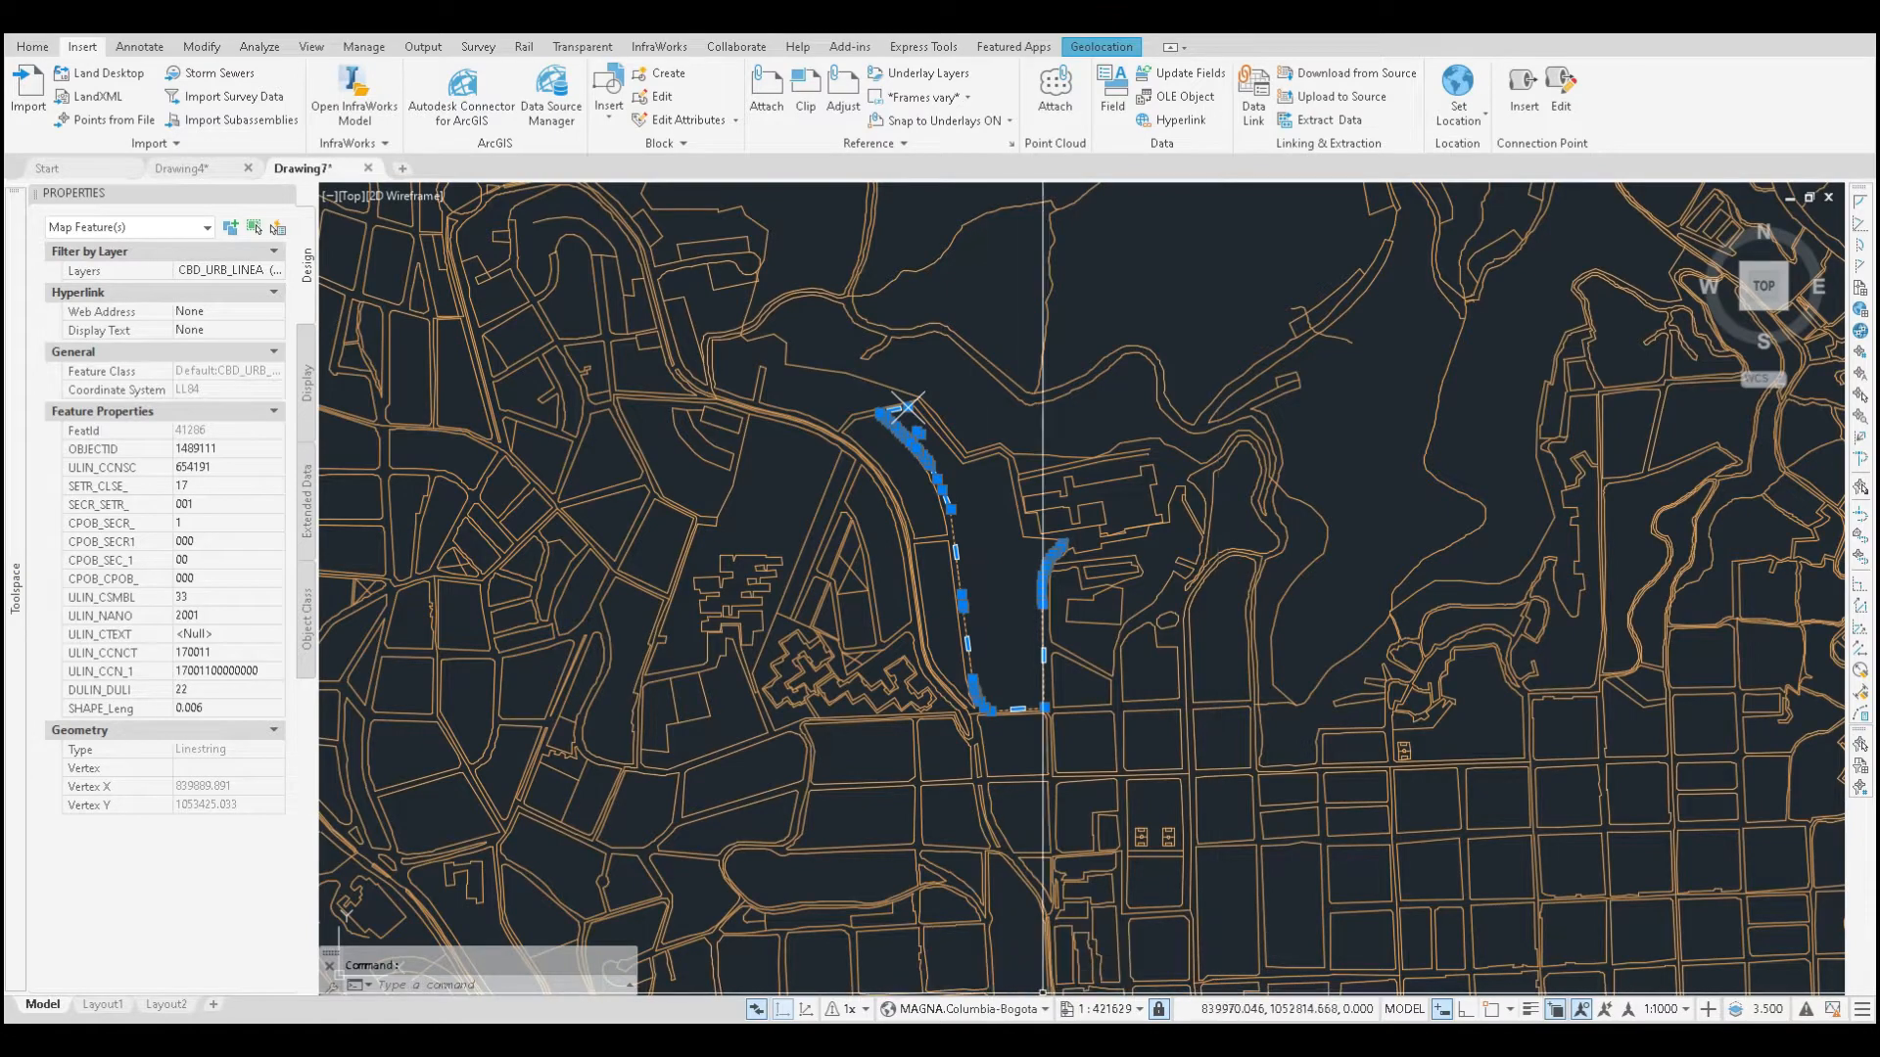
Step: Turn on the aerial satellite imagery of the online map beneath the CBD_URB_LINEA street lines
{"action": "scroll", "coordinate": [1155, 538], "scroll_direction": "down", "scroll_amount": 6}
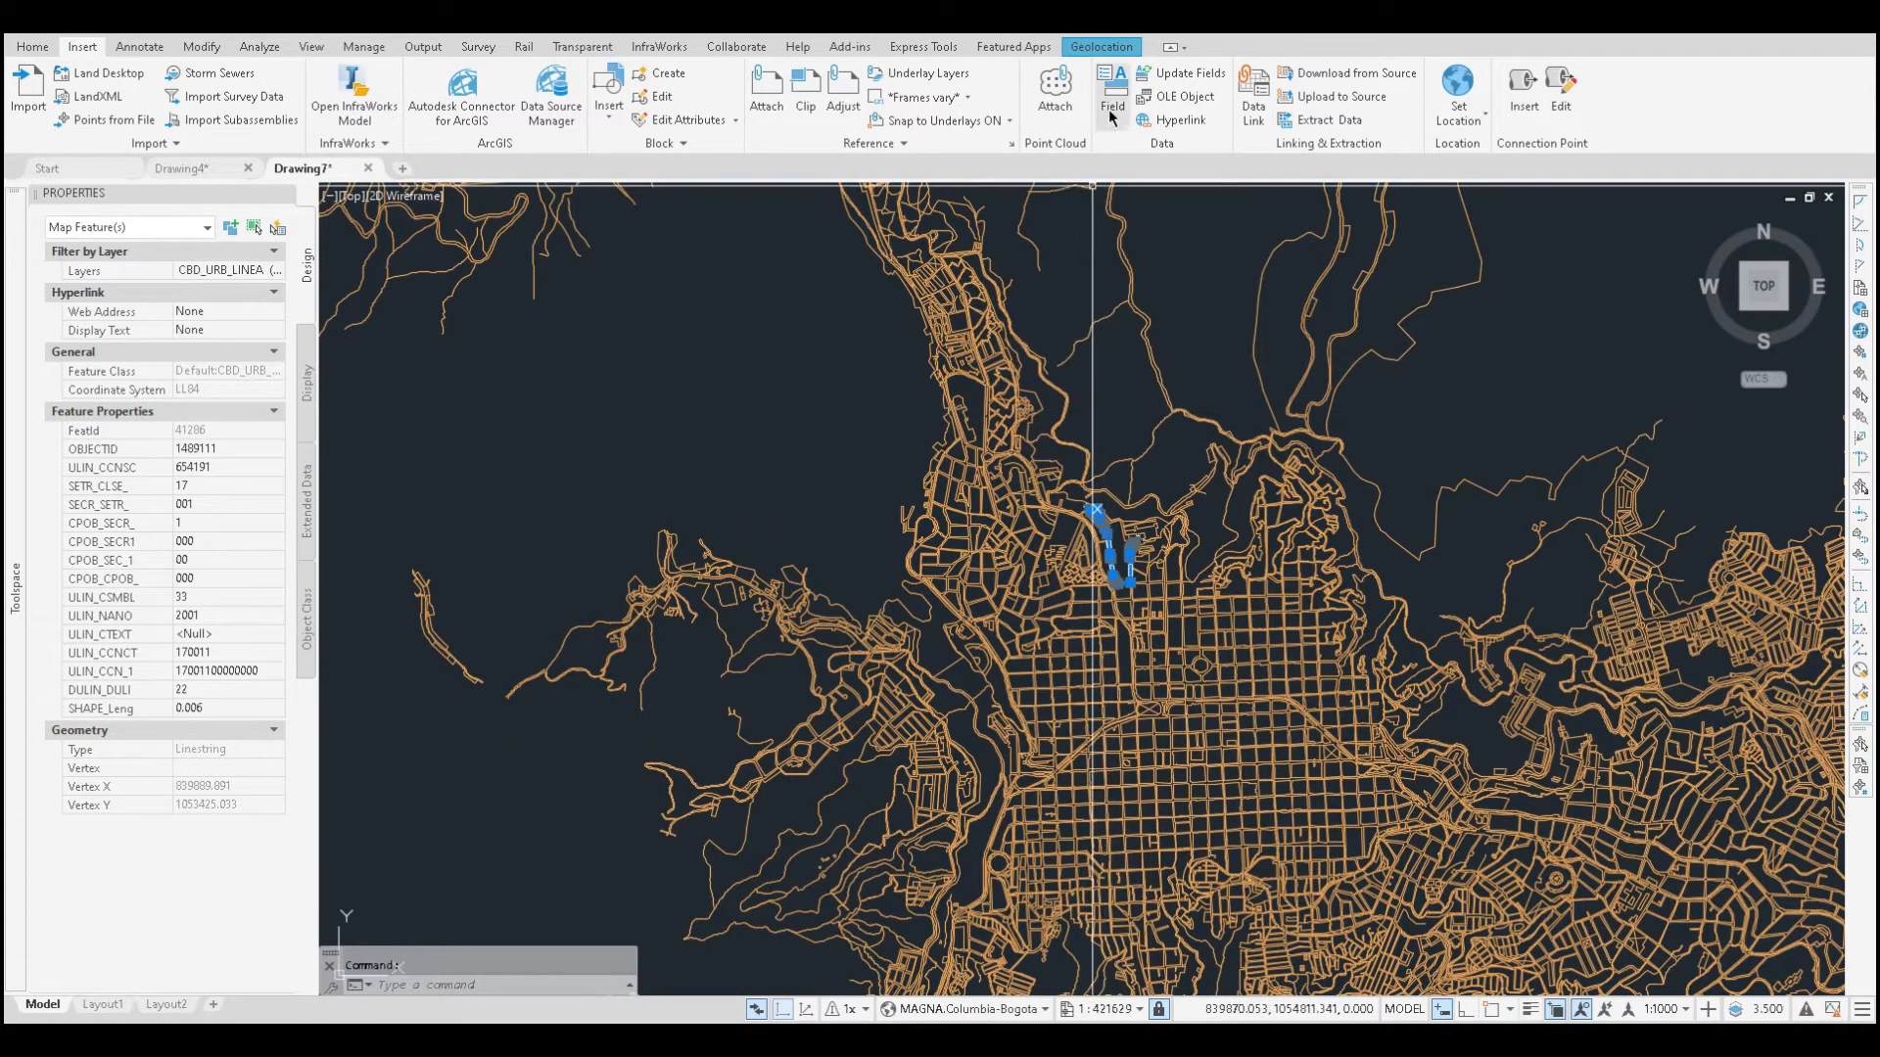
{"action": "left_click", "coordinate": [1087, 51]}
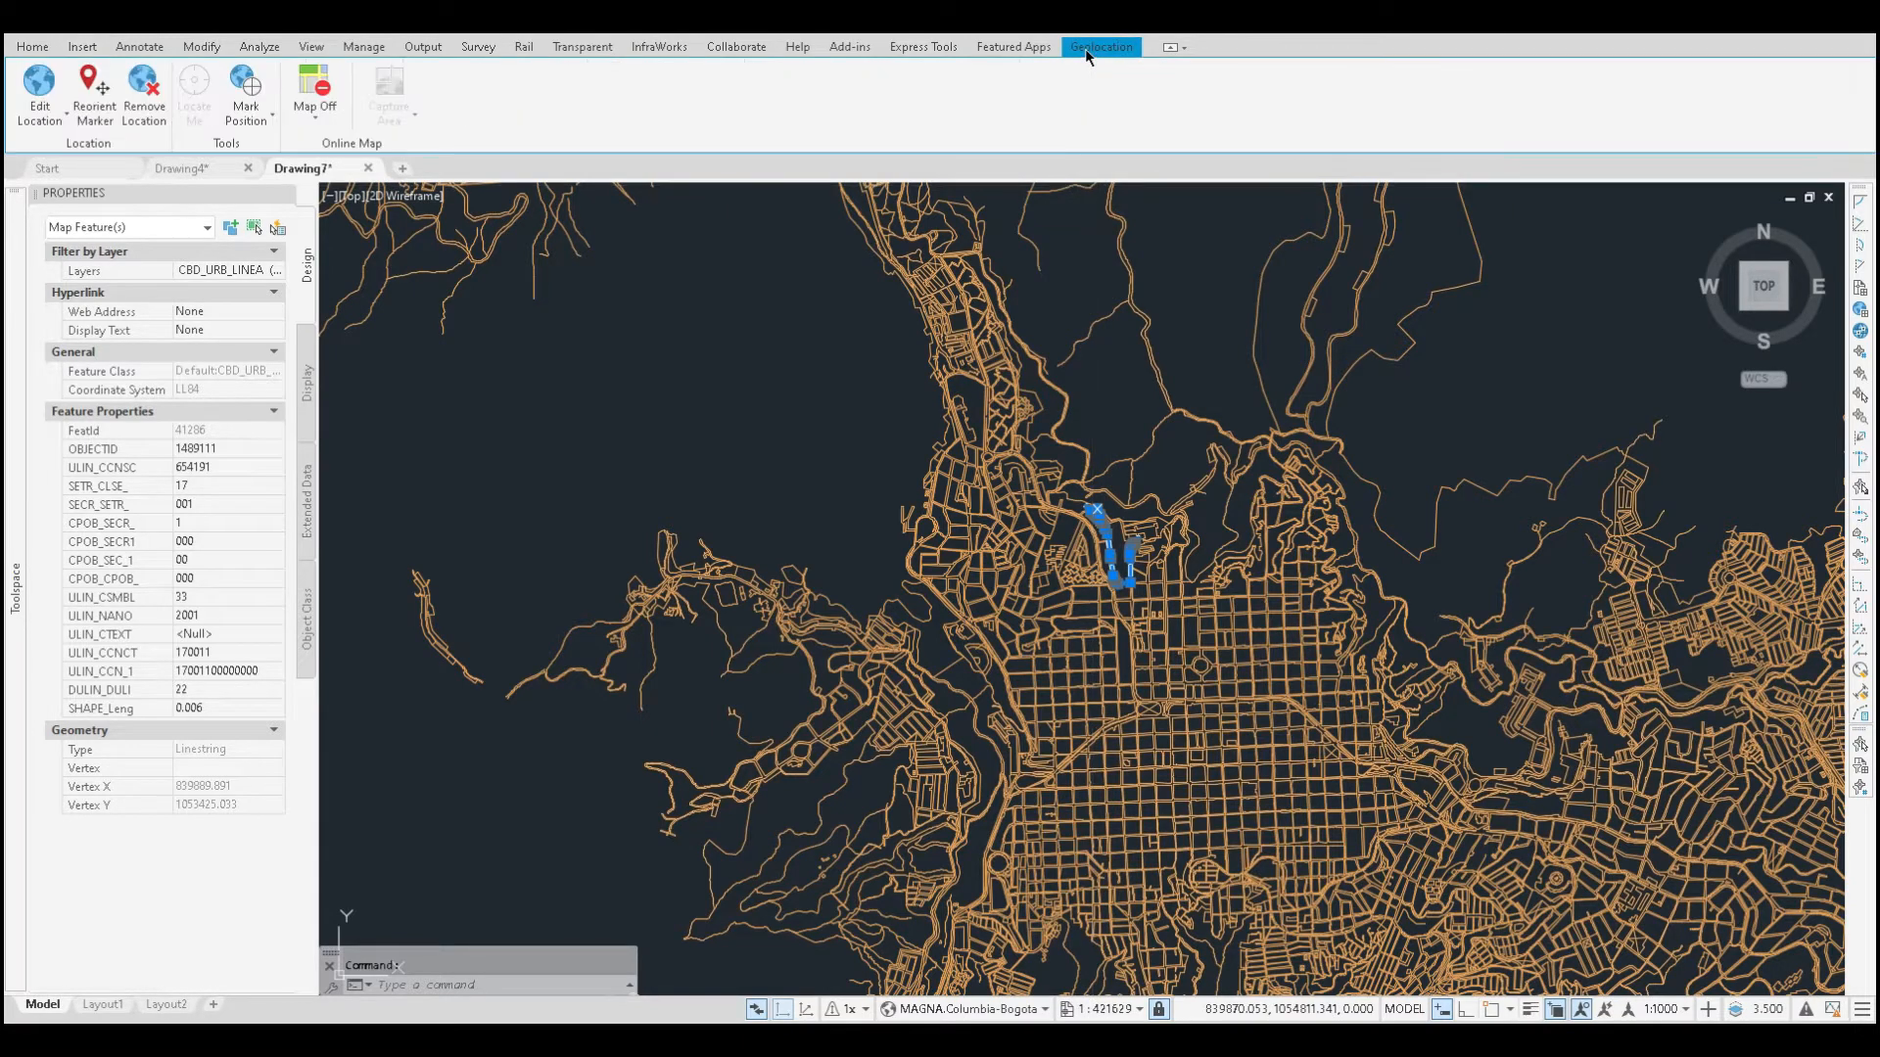
{"action": "left_click", "coordinate": [317, 119]}
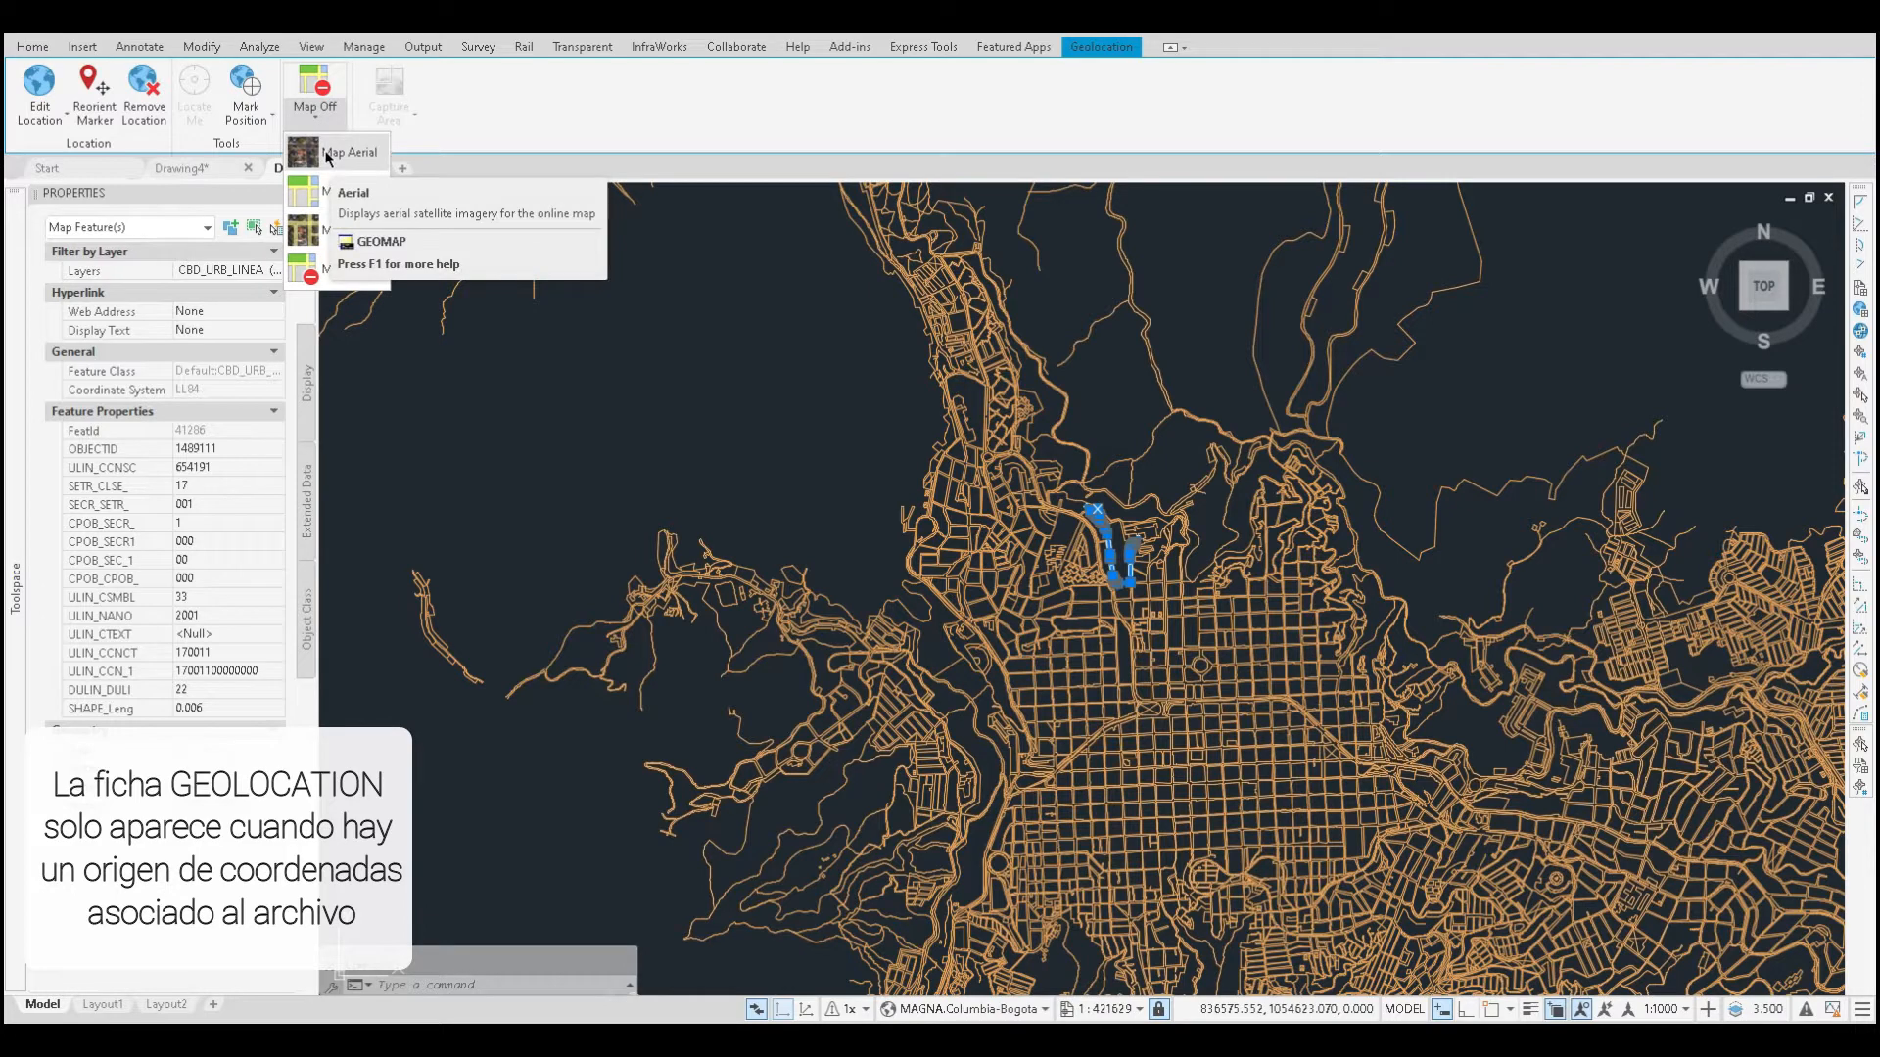
{"action": "left_click", "coordinate": [328, 154]}
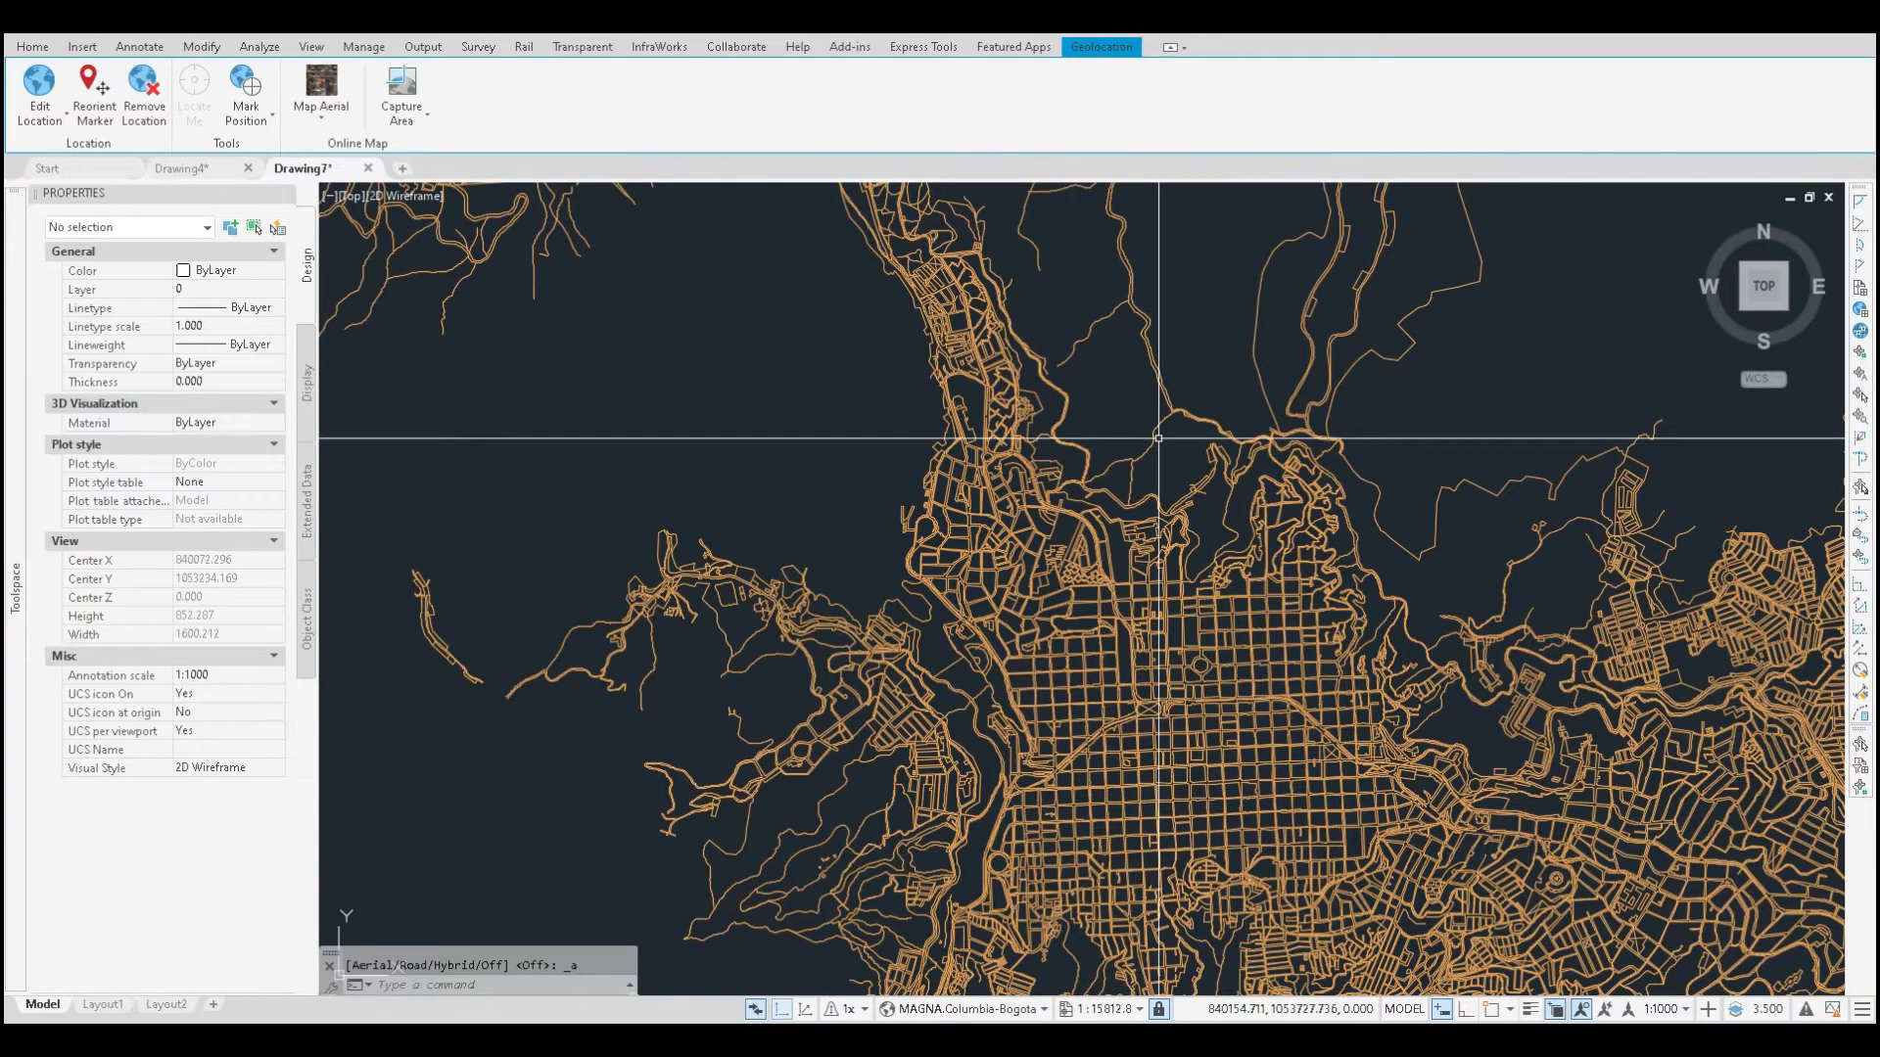
Step: Examine how the street lines align with the aerial imagery around the circular open-air theatre and the stadium with its running track
{"action": "scroll", "coordinate": [1098, 489], "scroll_direction": "down", "scroll_amount": 5}
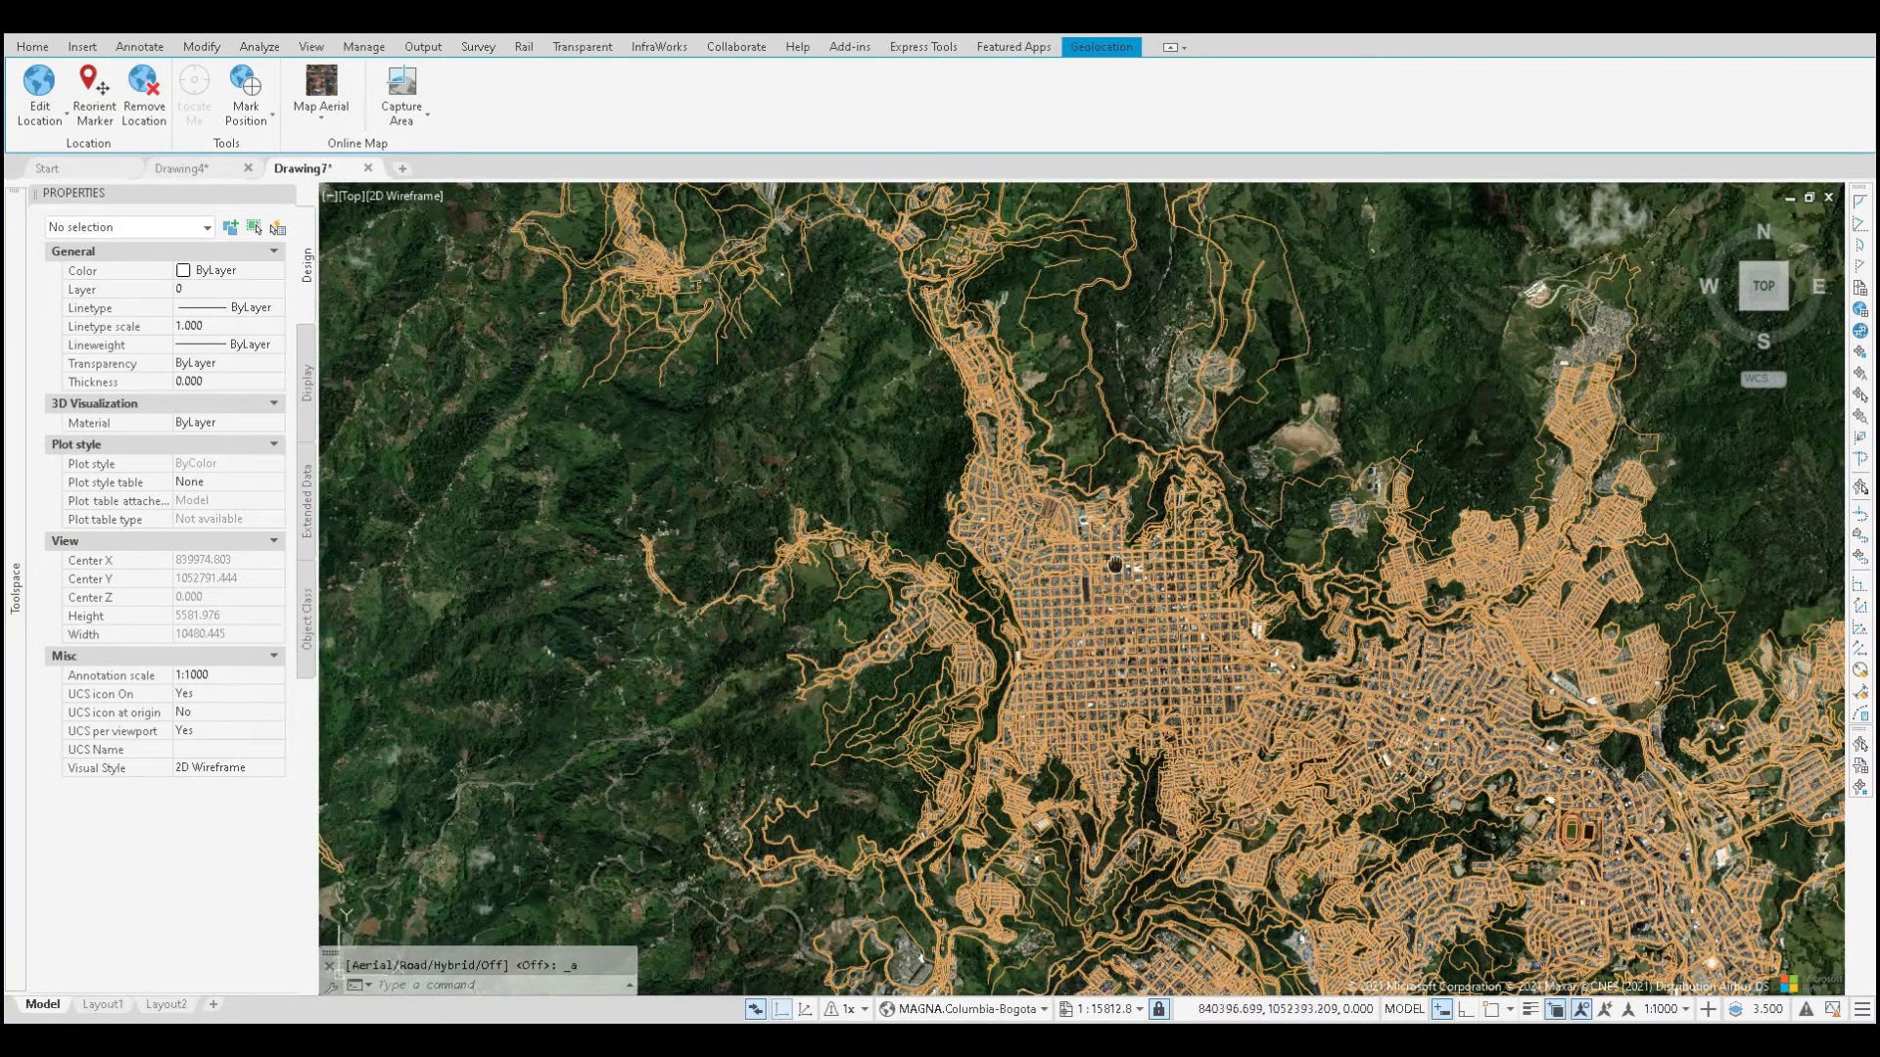
{"action": "scroll", "coordinate": [1340, 609], "scroll_direction": "up", "scroll_amount": 3}
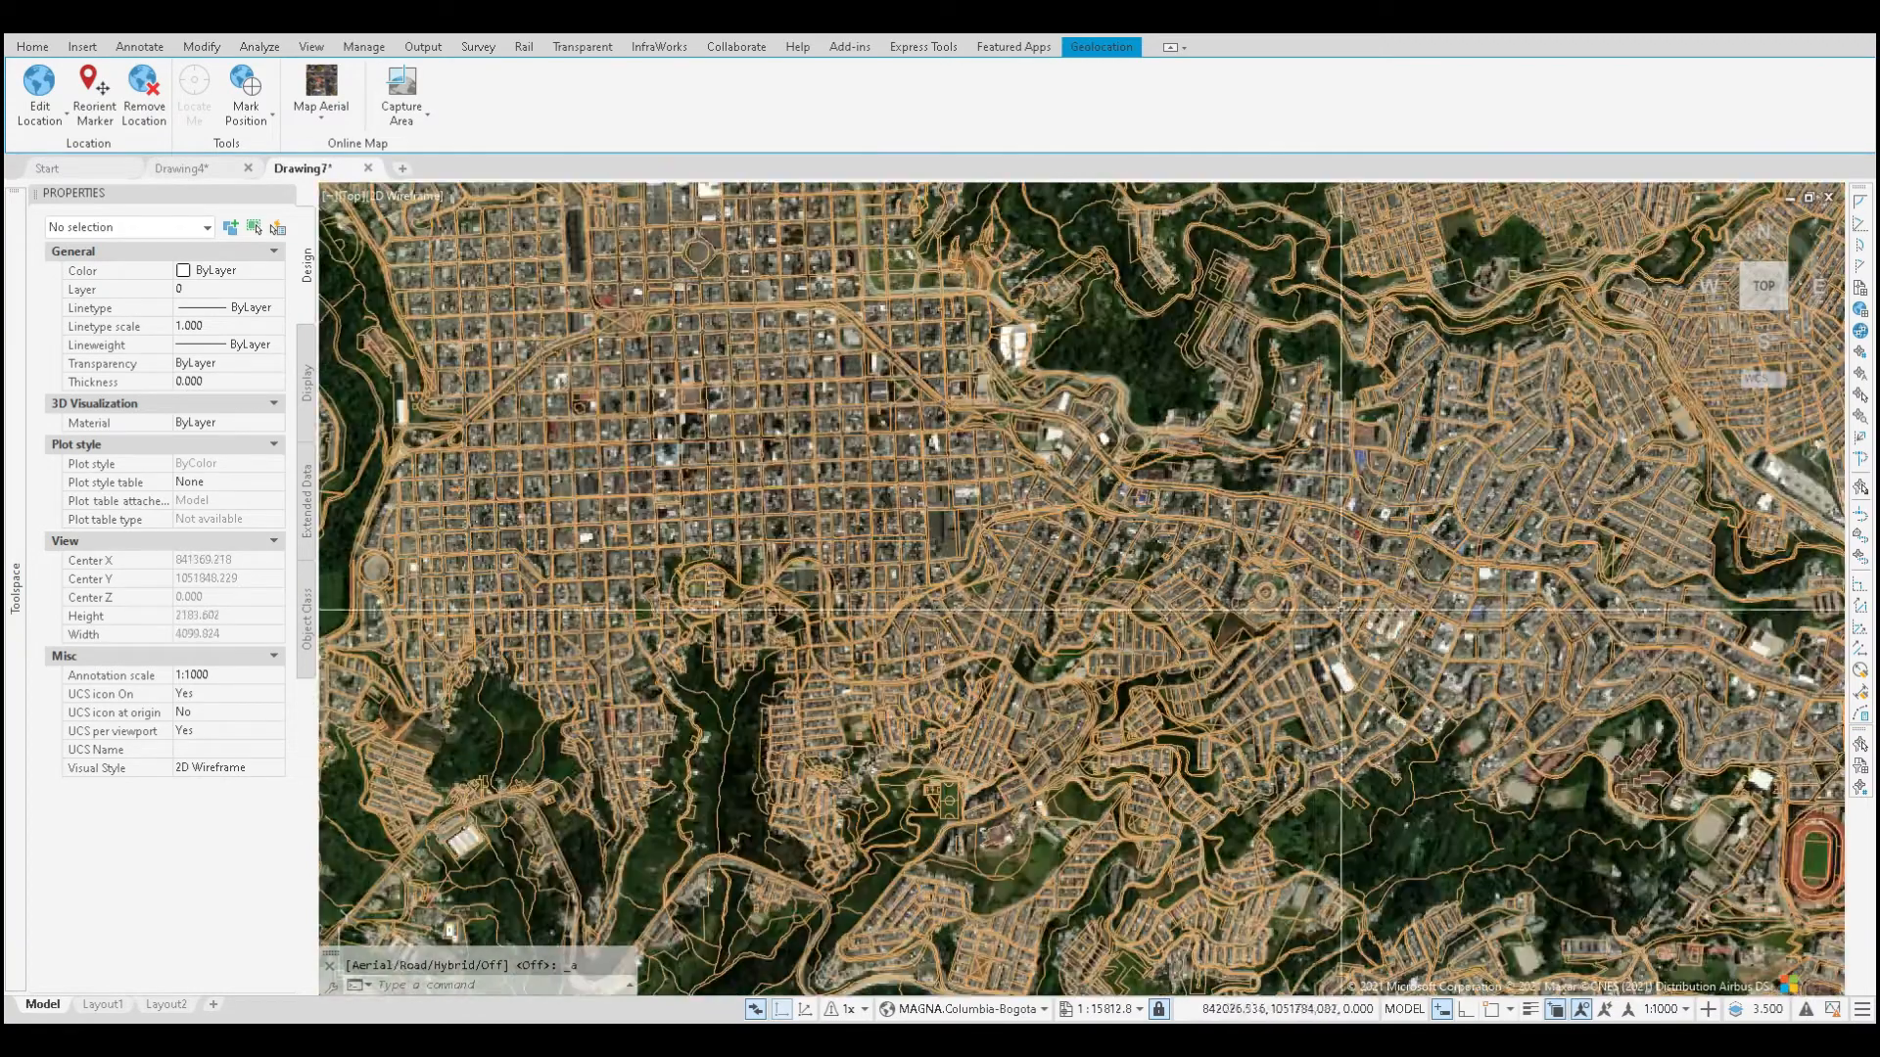
{"action": "scroll", "coordinate": [1341, 609], "scroll_direction": "up", "scroll_amount": 5}
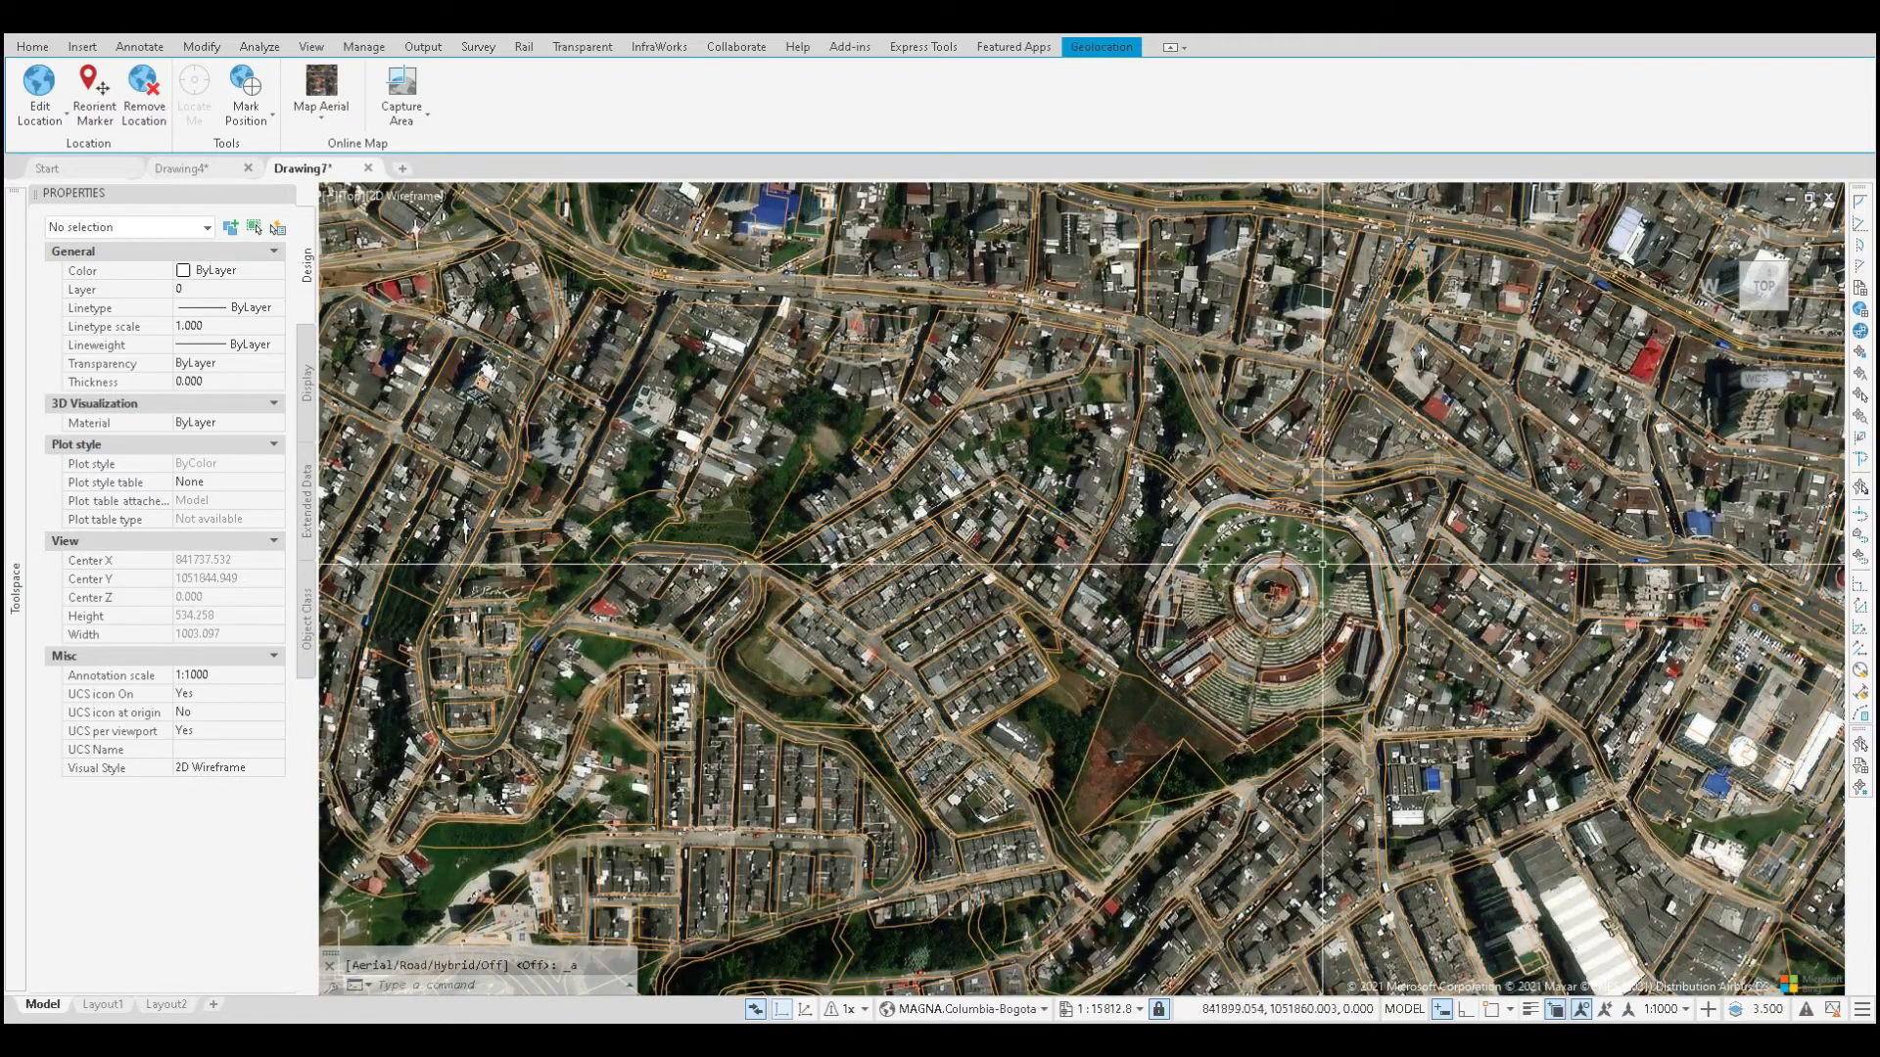
{"action": "middle_click_drag", "start_coordinate": [1322, 565], "coordinate": [1051, 450]}
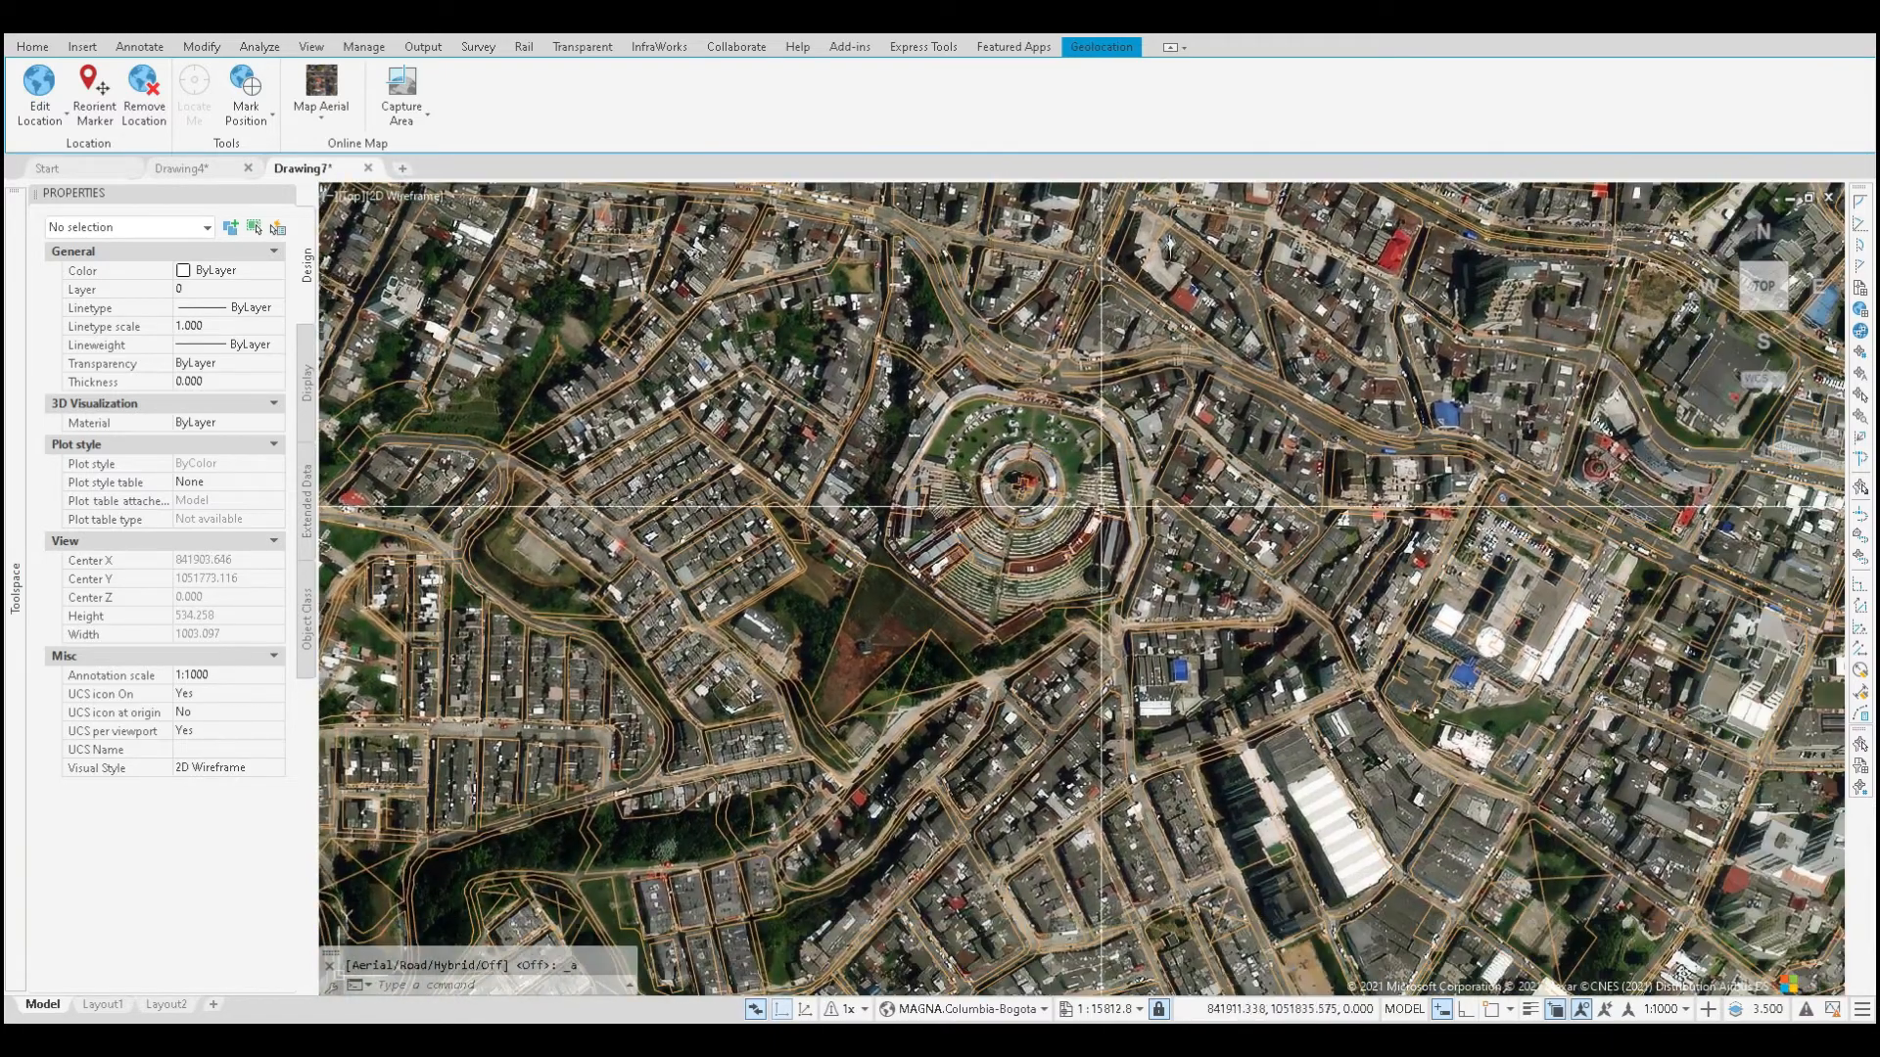
{"action": "scroll", "coordinate": [1165, 563], "scroll_direction": "down", "scroll_amount": 5}
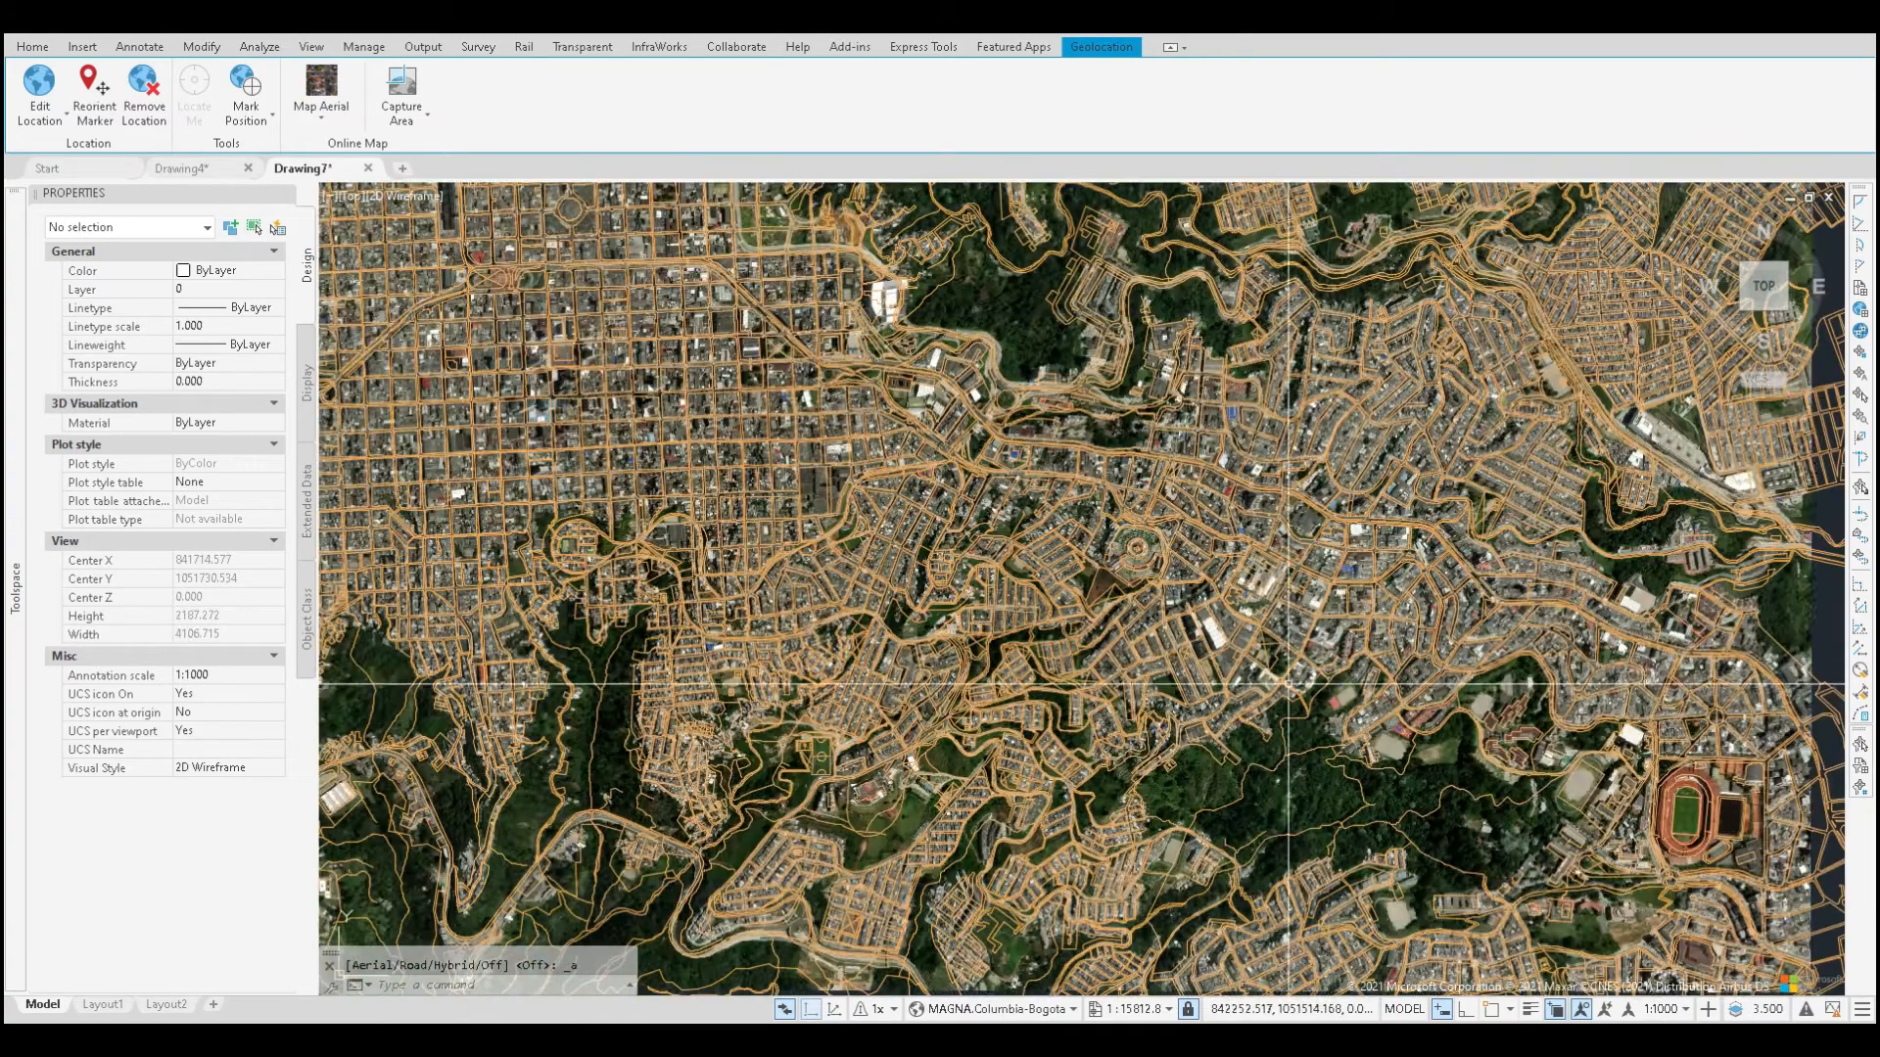
{"action": "middle_click_drag", "start_coordinate": [1643, 838], "coordinate": [1289, 718]}
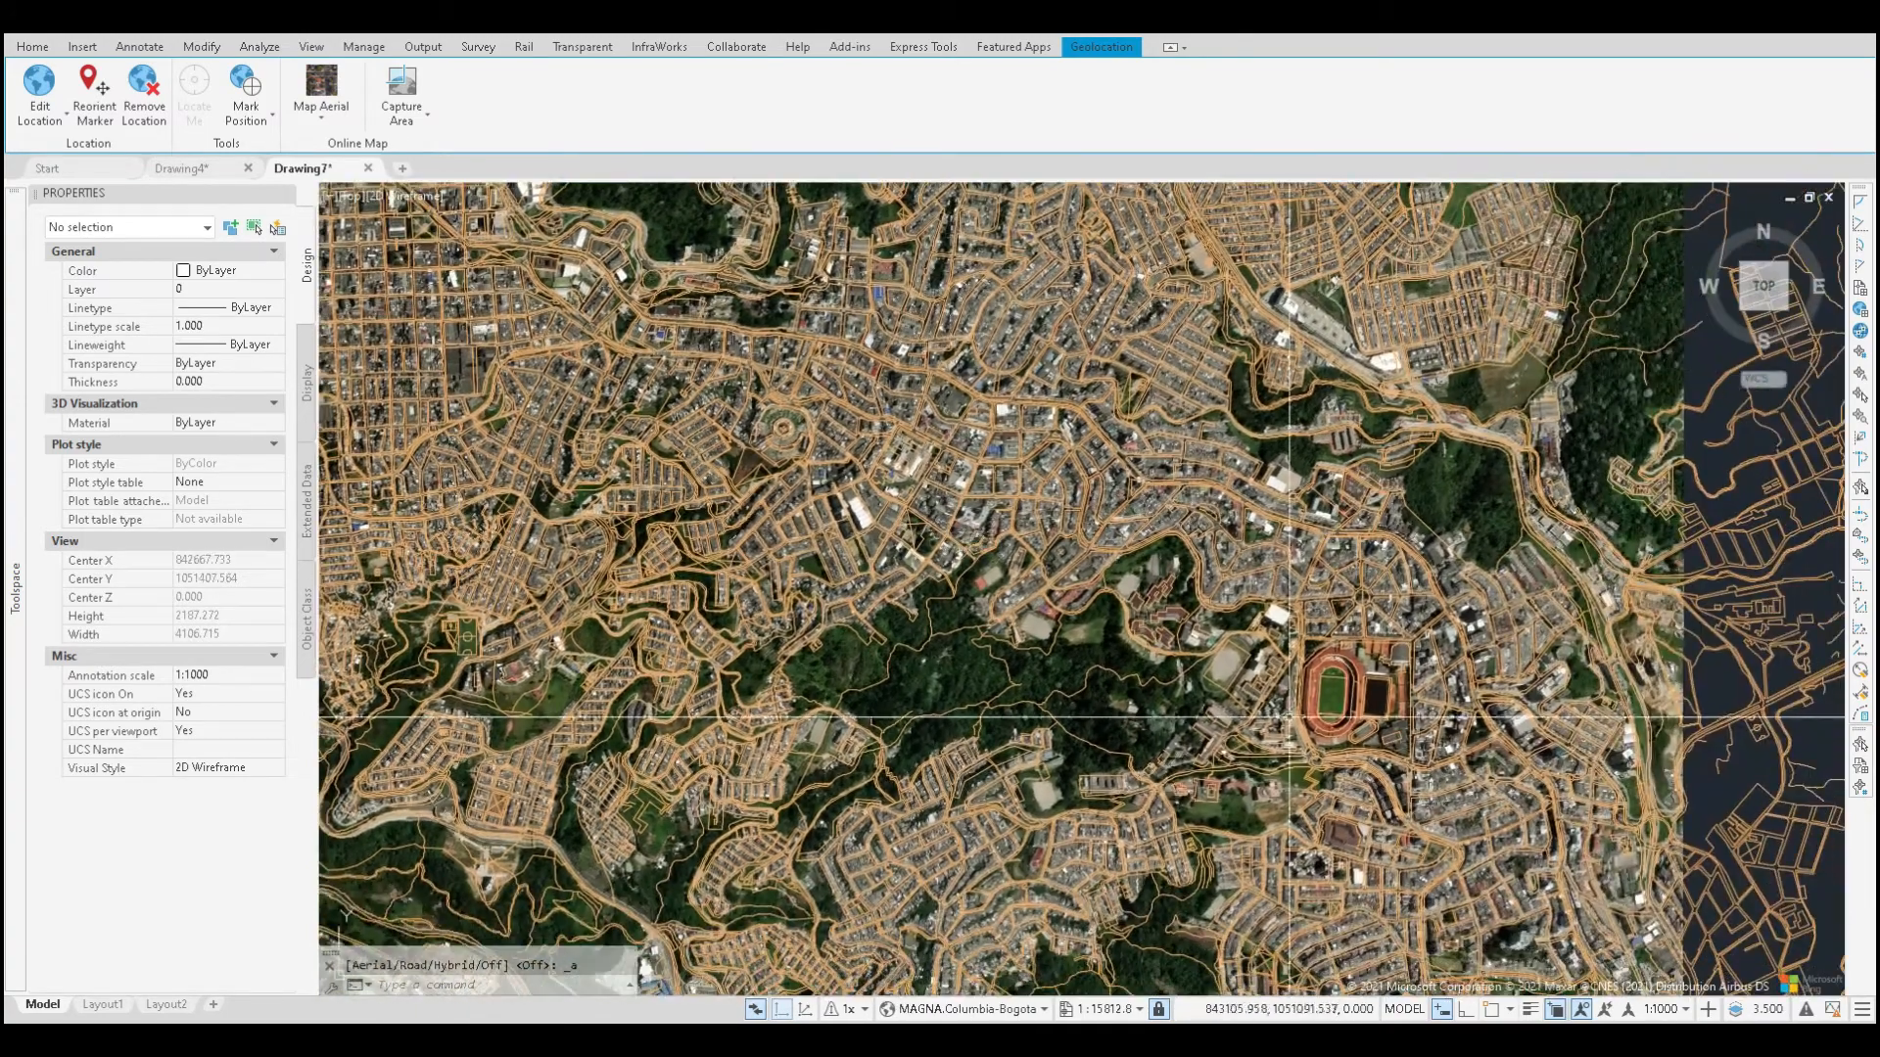
{"action": "scroll", "coordinate": [1343, 690], "scroll_direction": "up", "scroll_amount": 2}
{"action": "scroll", "coordinate": [1355, 615], "scroll_direction": "up", "scroll_amount": 2}
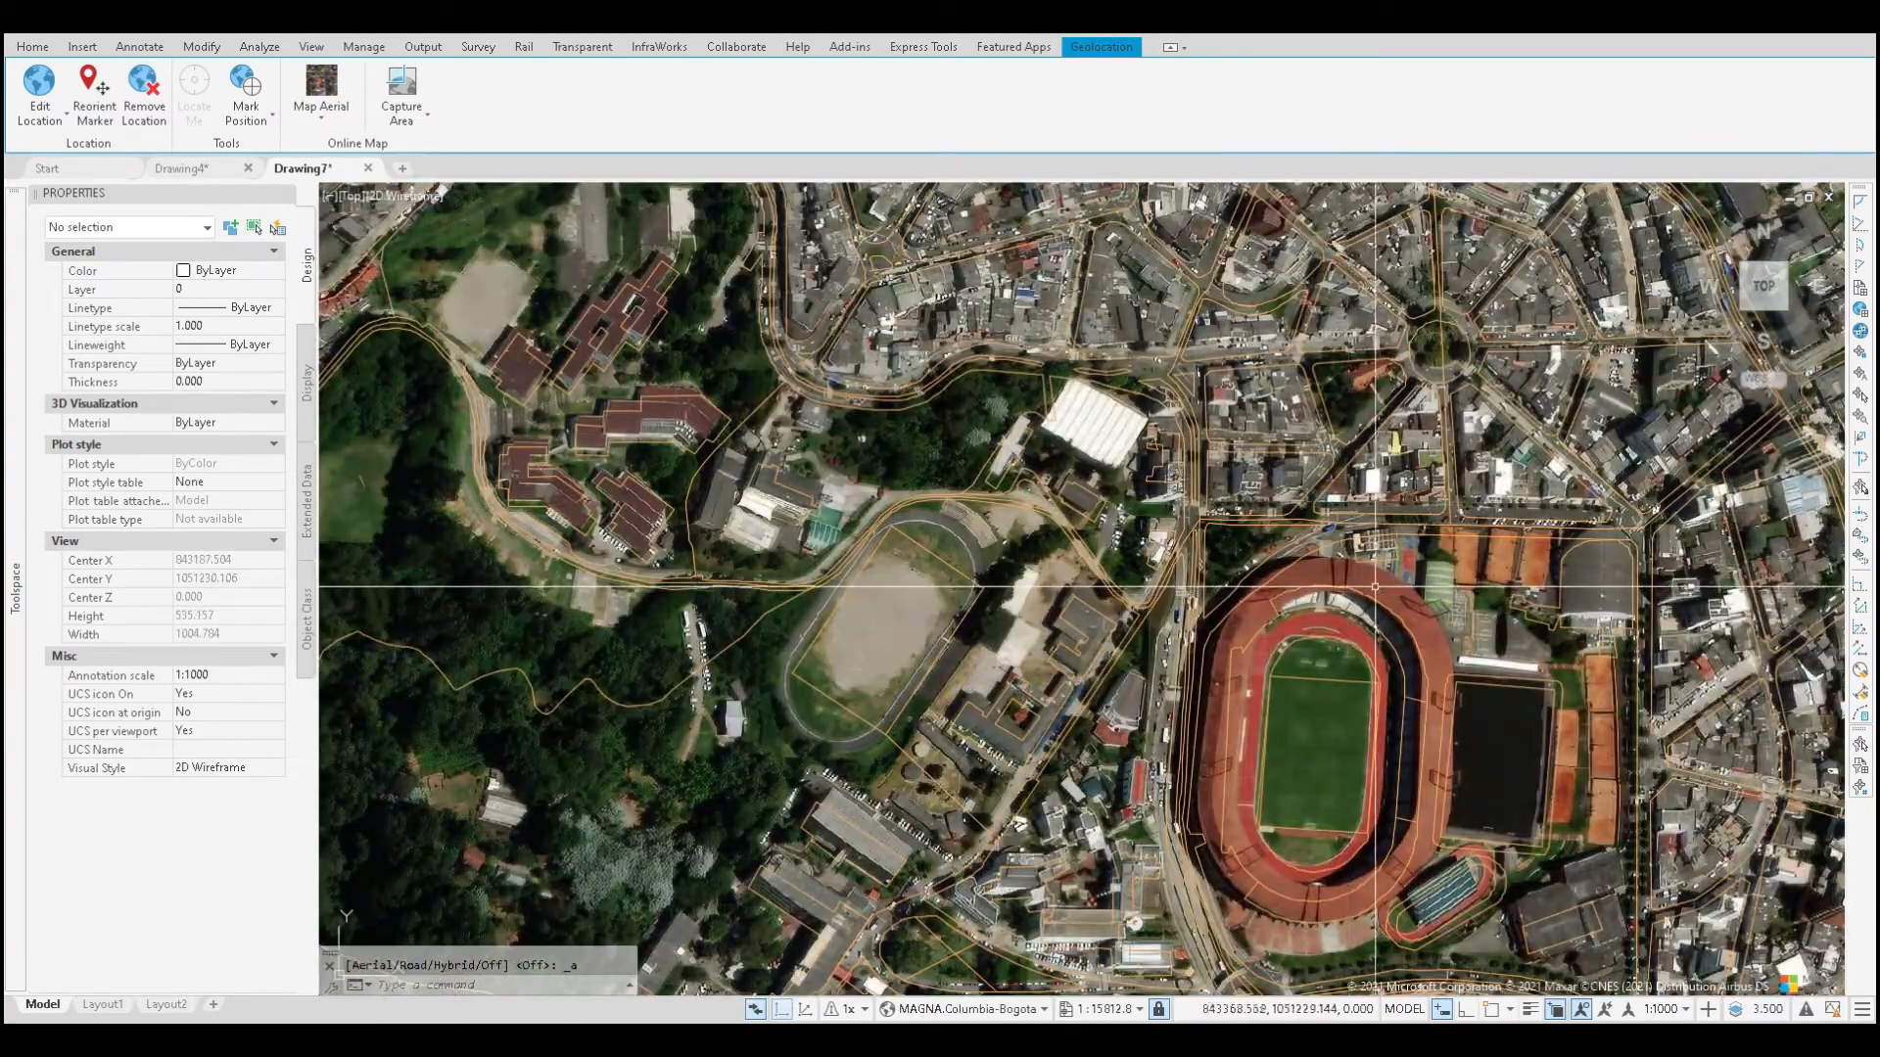
{"action": "scroll", "coordinate": [1376, 586], "scroll_direction": "down", "scroll_amount": 10}
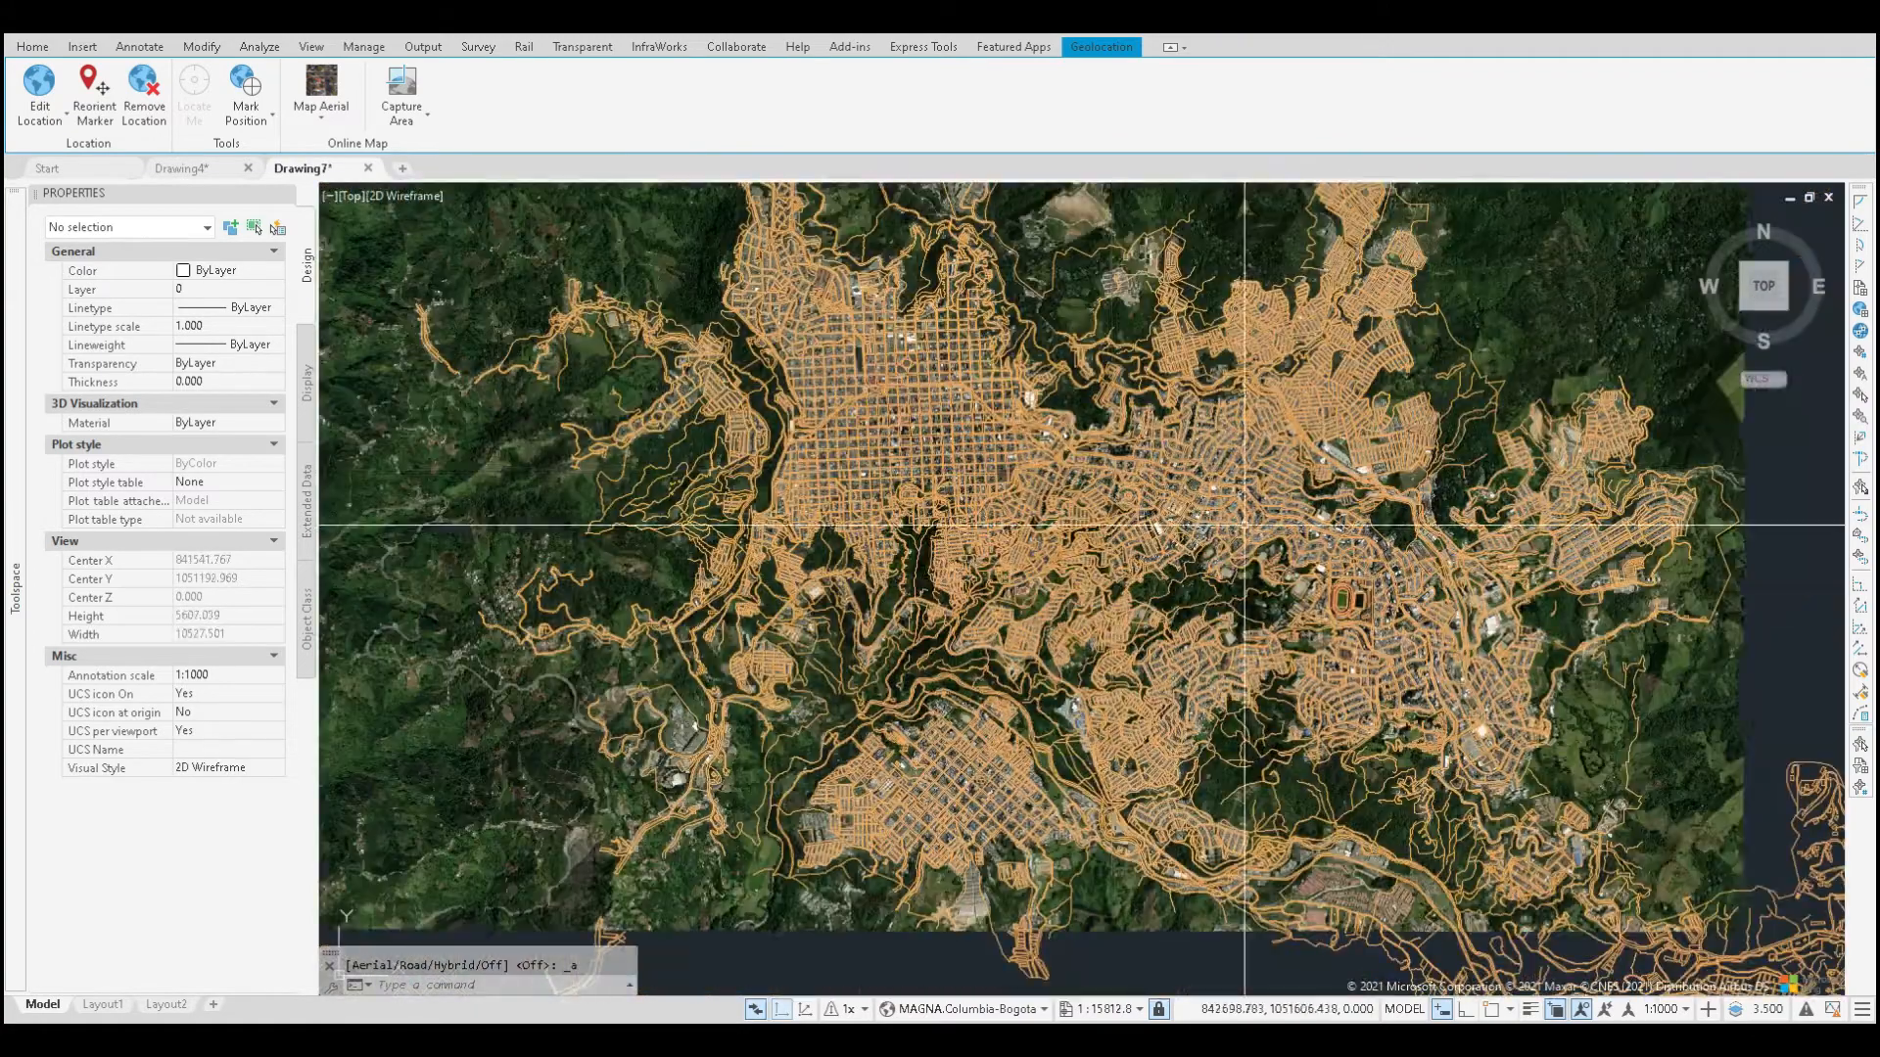
Step: Examine the overall imagery coverage and the fit of the block outlines on the city grid and inside the looping road
{"action": "scroll", "coordinate": [1094, 440], "scroll_direction": "down", "scroll_amount": 2}
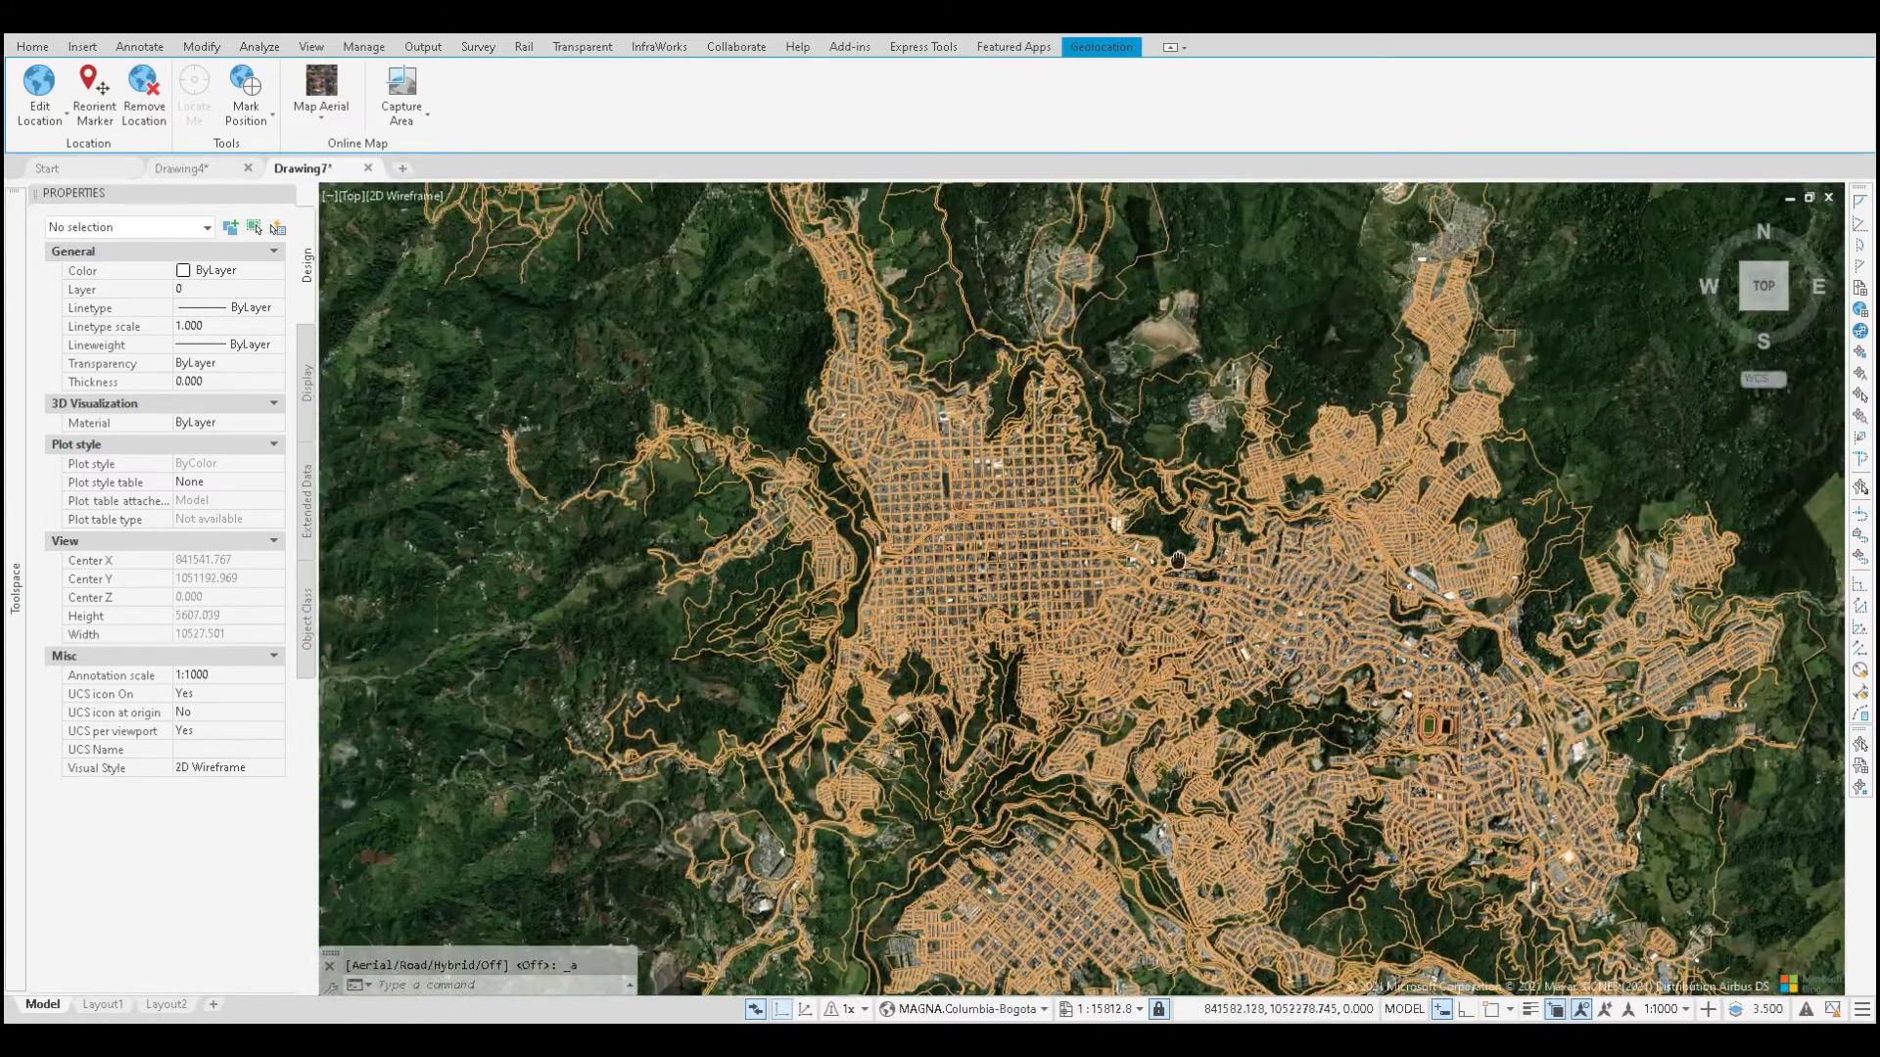
{"action": "scroll", "coordinate": [1053, 600], "scroll_direction": "up", "scroll_amount": 2}
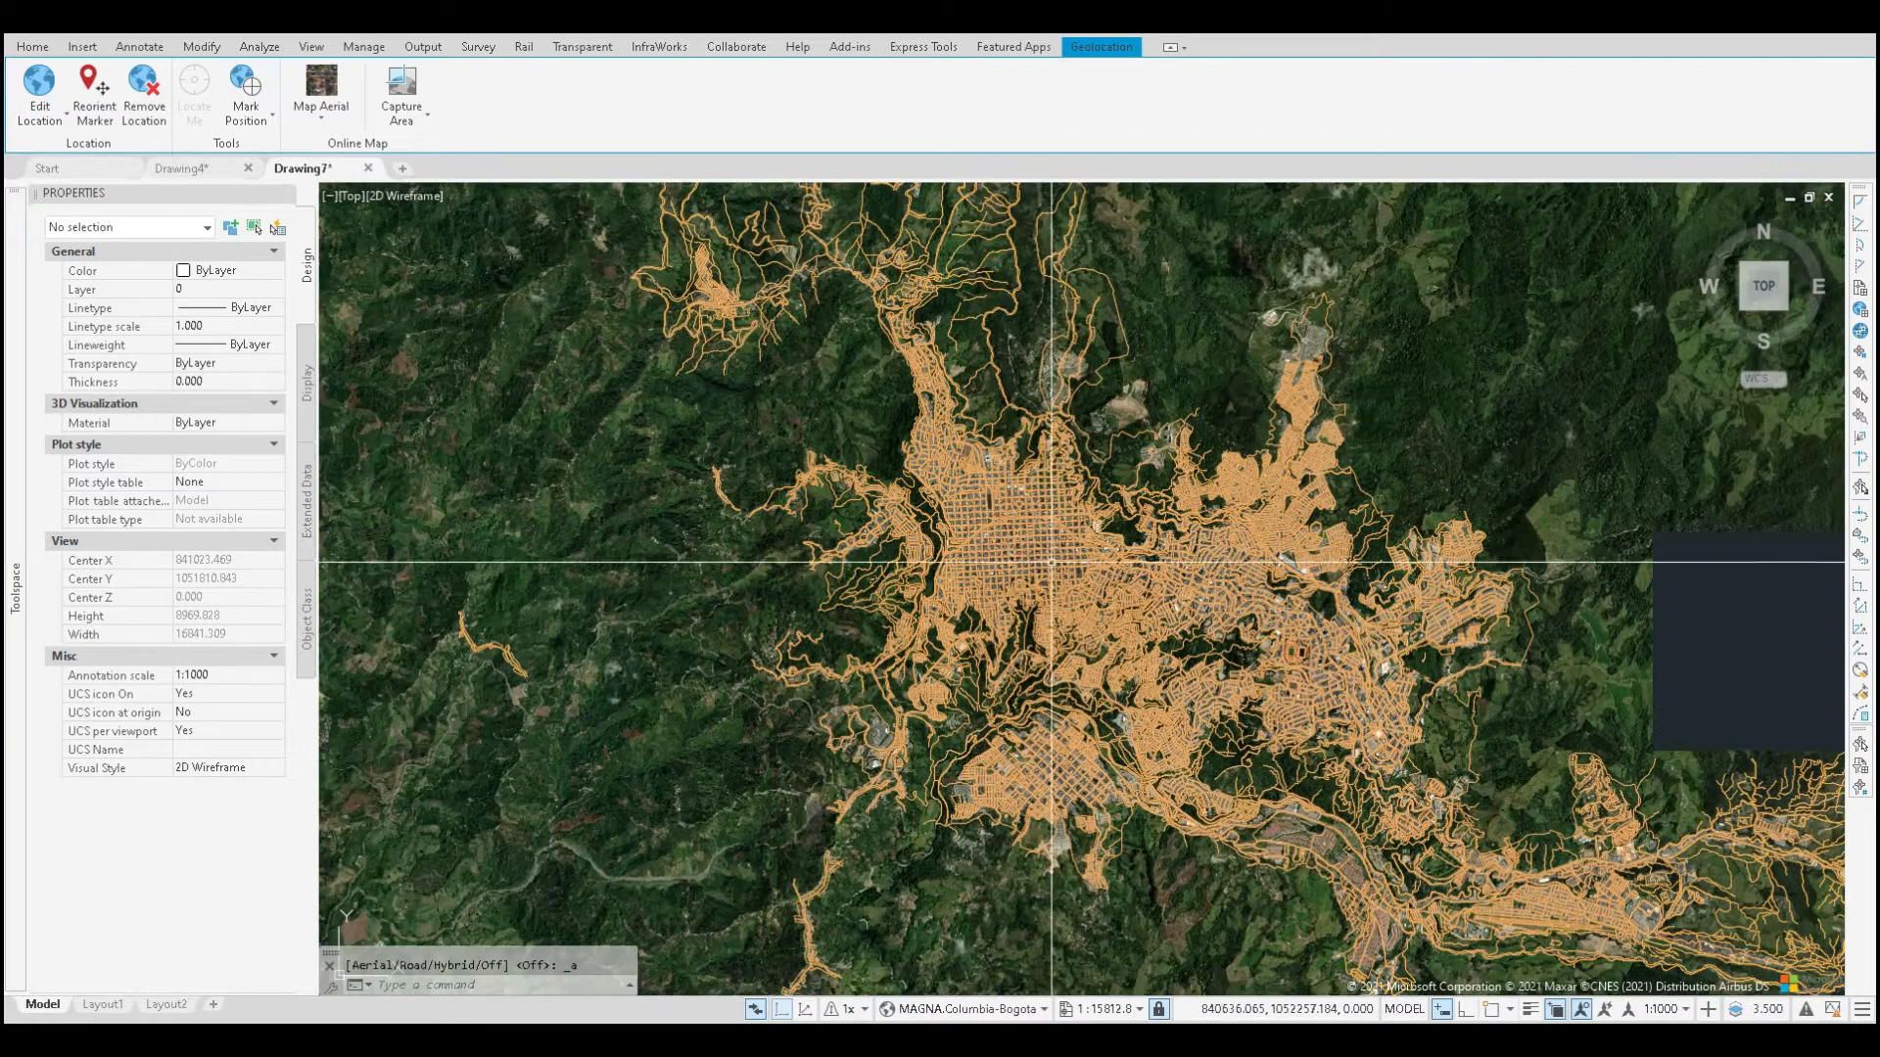
{"action": "scroll", "coordinate": [1024, 562], "scroll_direction": "up", "scroll_amount": 14}
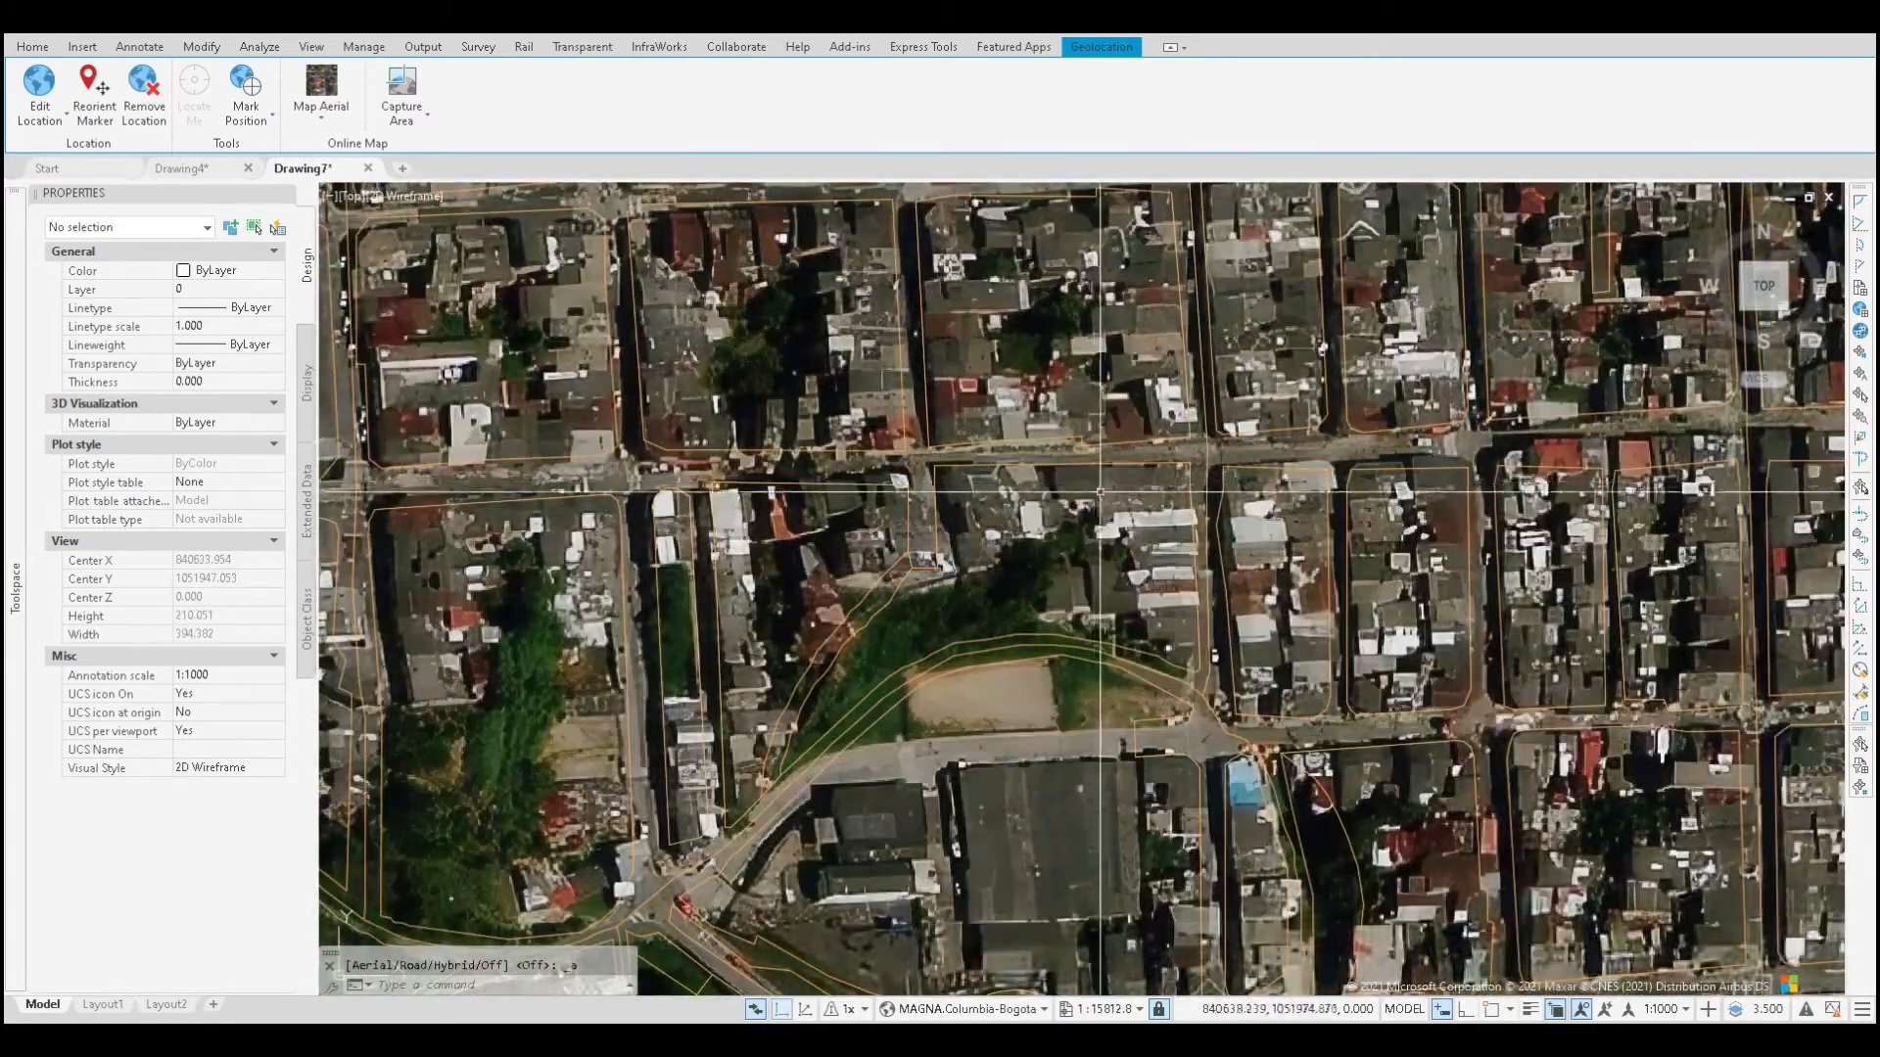
{"action": "scroll", "coordinate": [1117, 494], "scroll_direction": "down", "scroll_amount": 4}
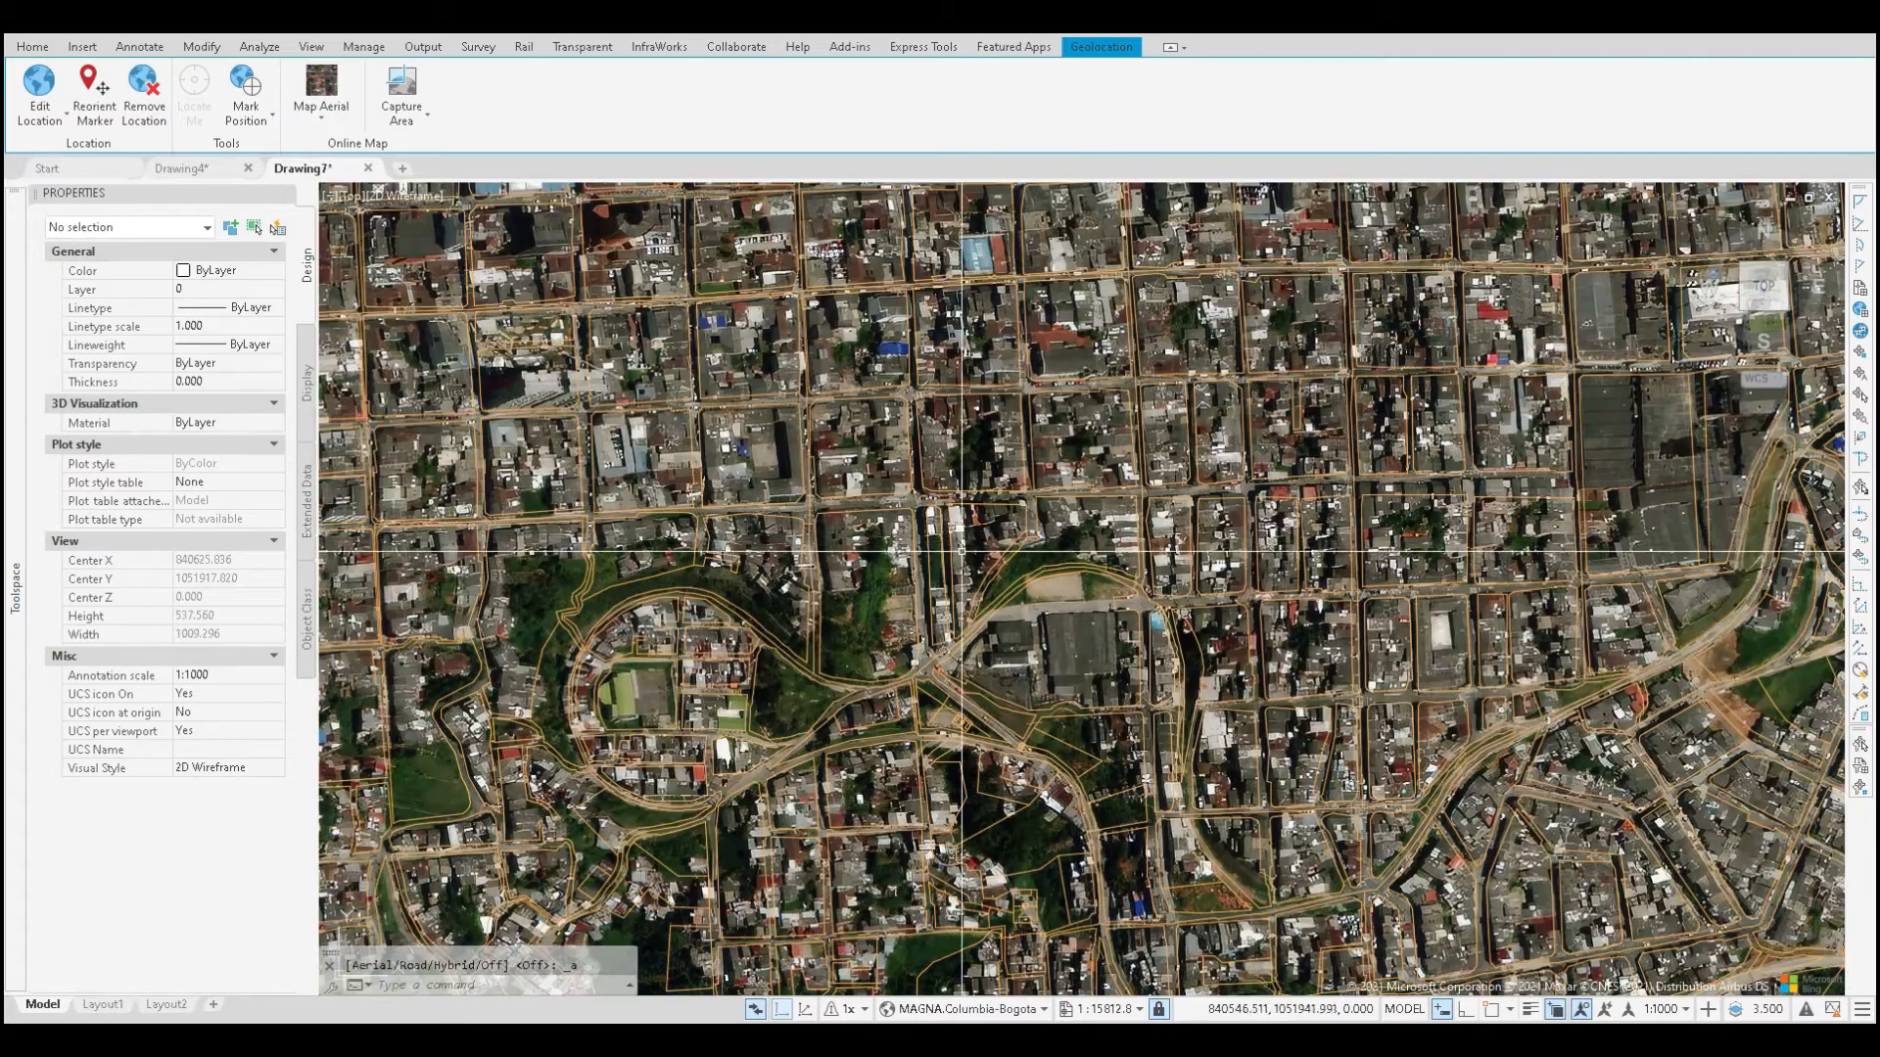
{"action": "middle_click_drag", "start_coordinate": [960, 551], "coordinate": [1298, 558]}
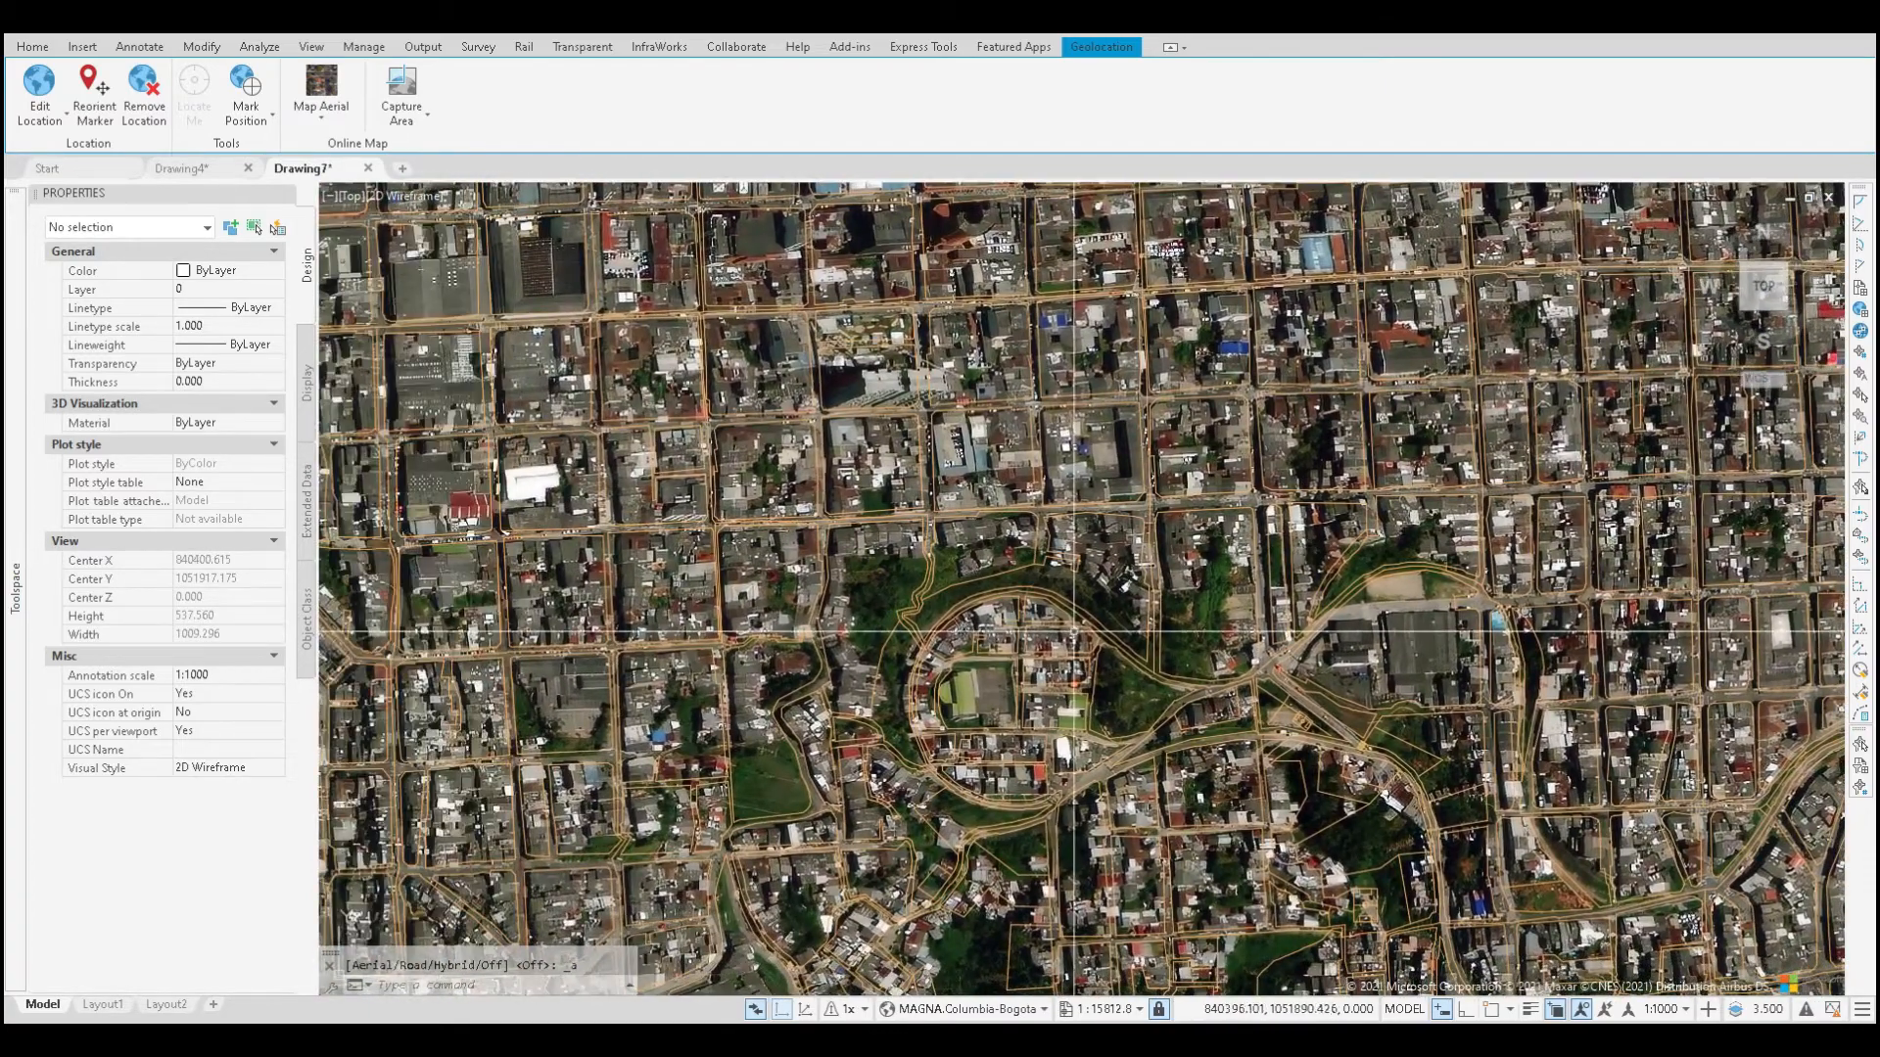
{"action": "middle_click_drag", "start_coordinate": [1074, 631], "coordinate": [1113, 576]}
{"action": "scroll", "coordinate": [1146, 570], "scroll_direction": "up", "scroll_amount": 4}
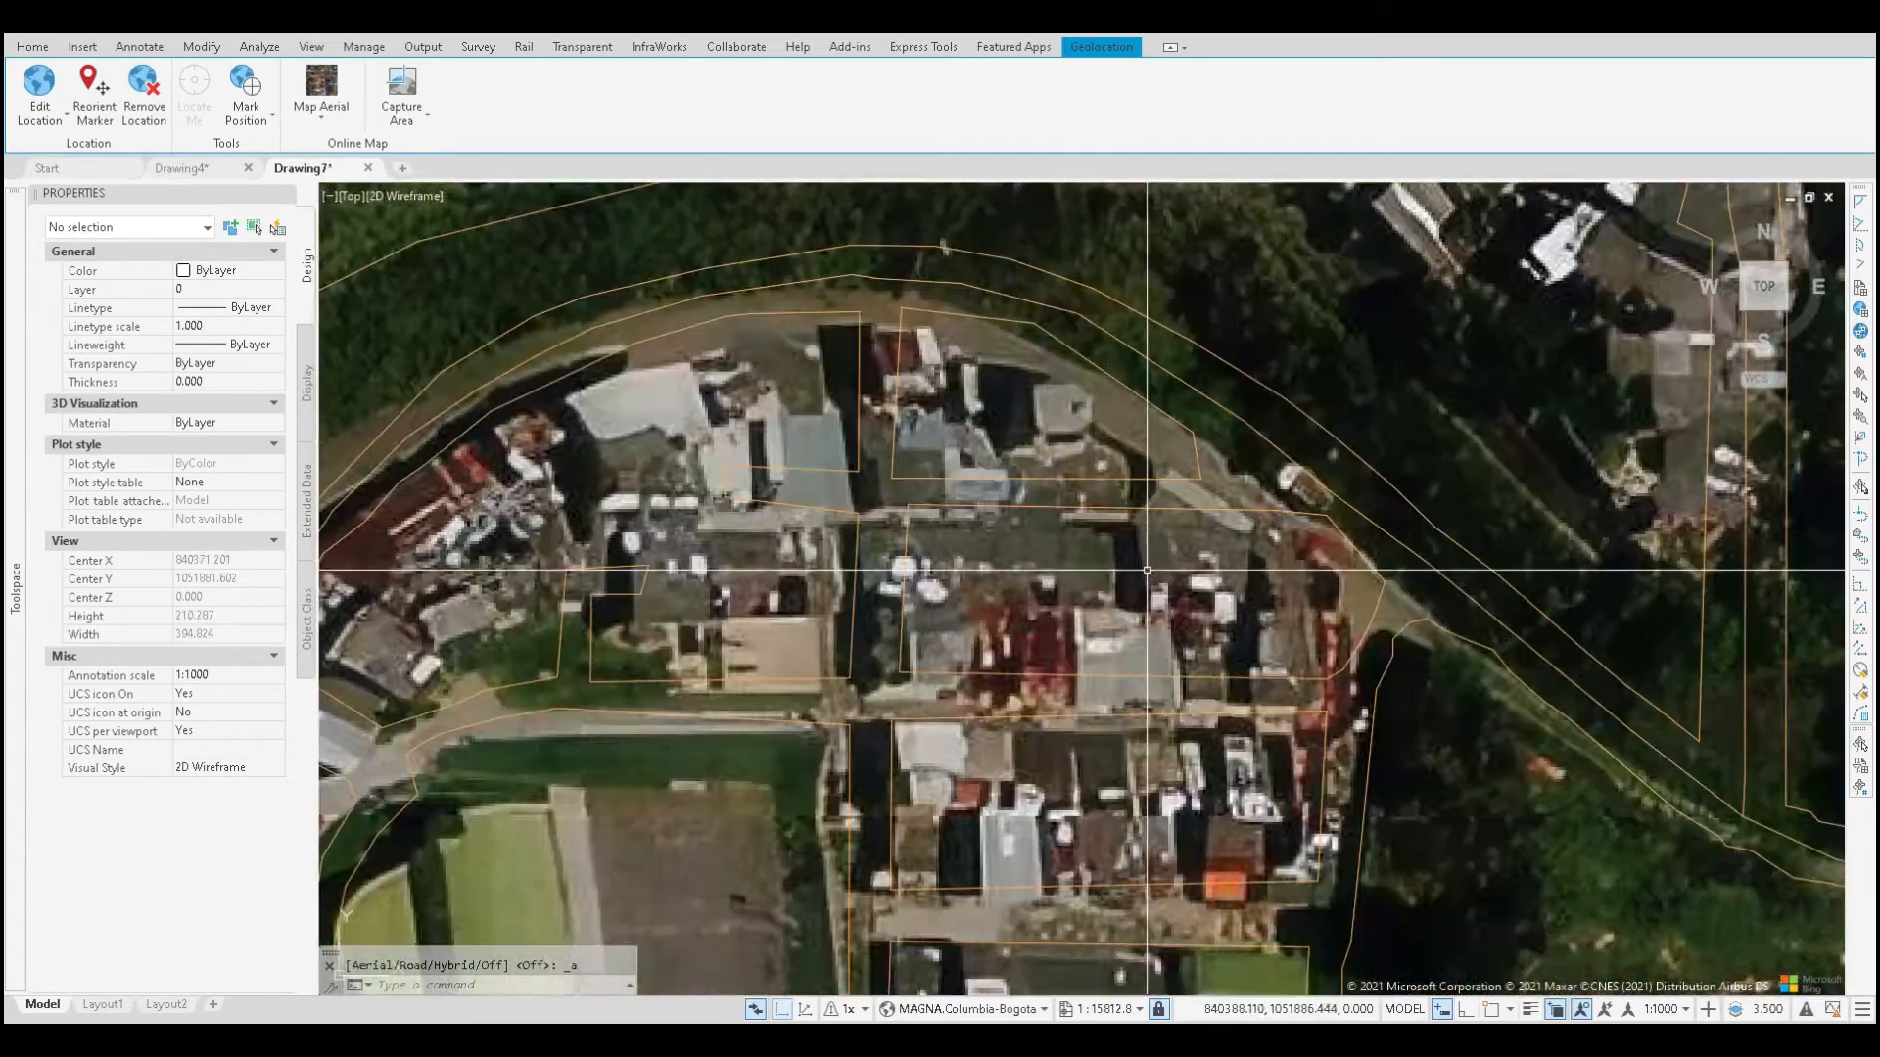
{"action": "scroll", "coordinate": [1146, 570], "scroll_direction": "up", "scroll_amount": 4}
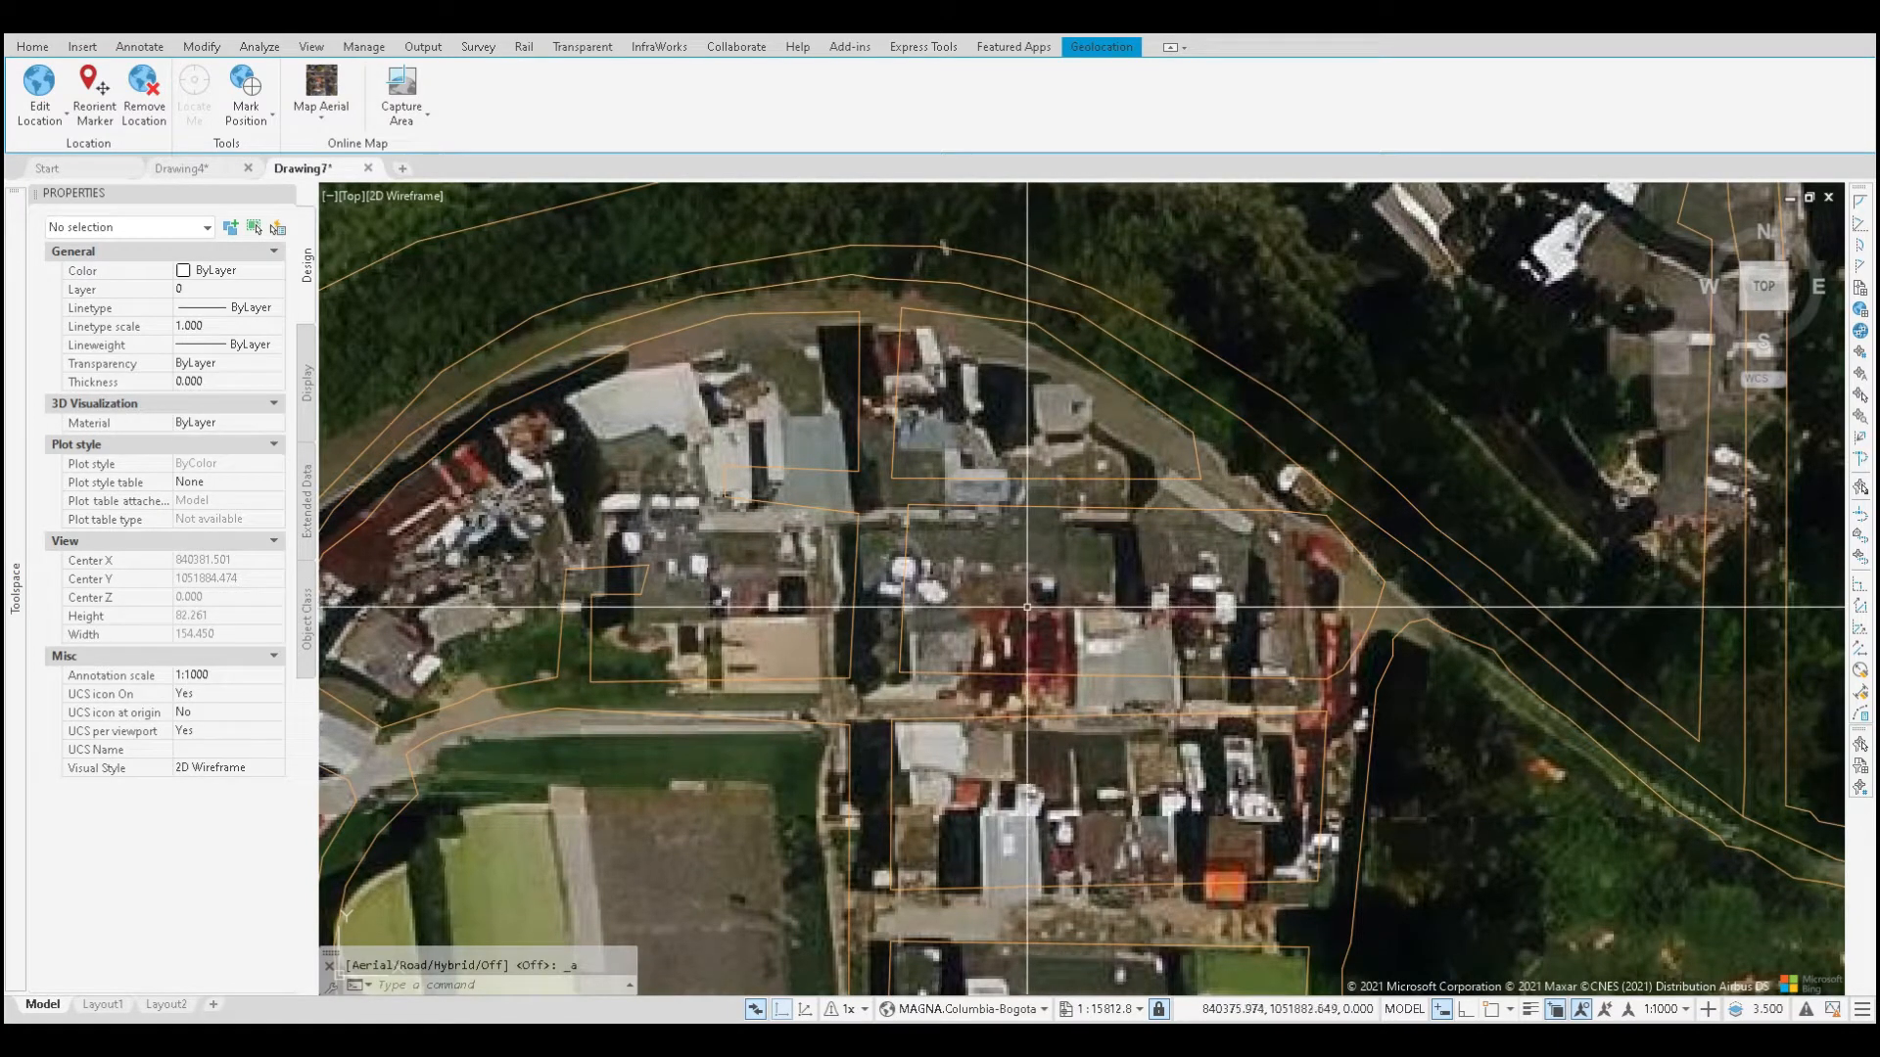
Step: Try to apply a solid hatch to a block inside the looping road by picking an internal point
{"action": "type", "text": "h"}
{"action": "key", "text": "Return"}
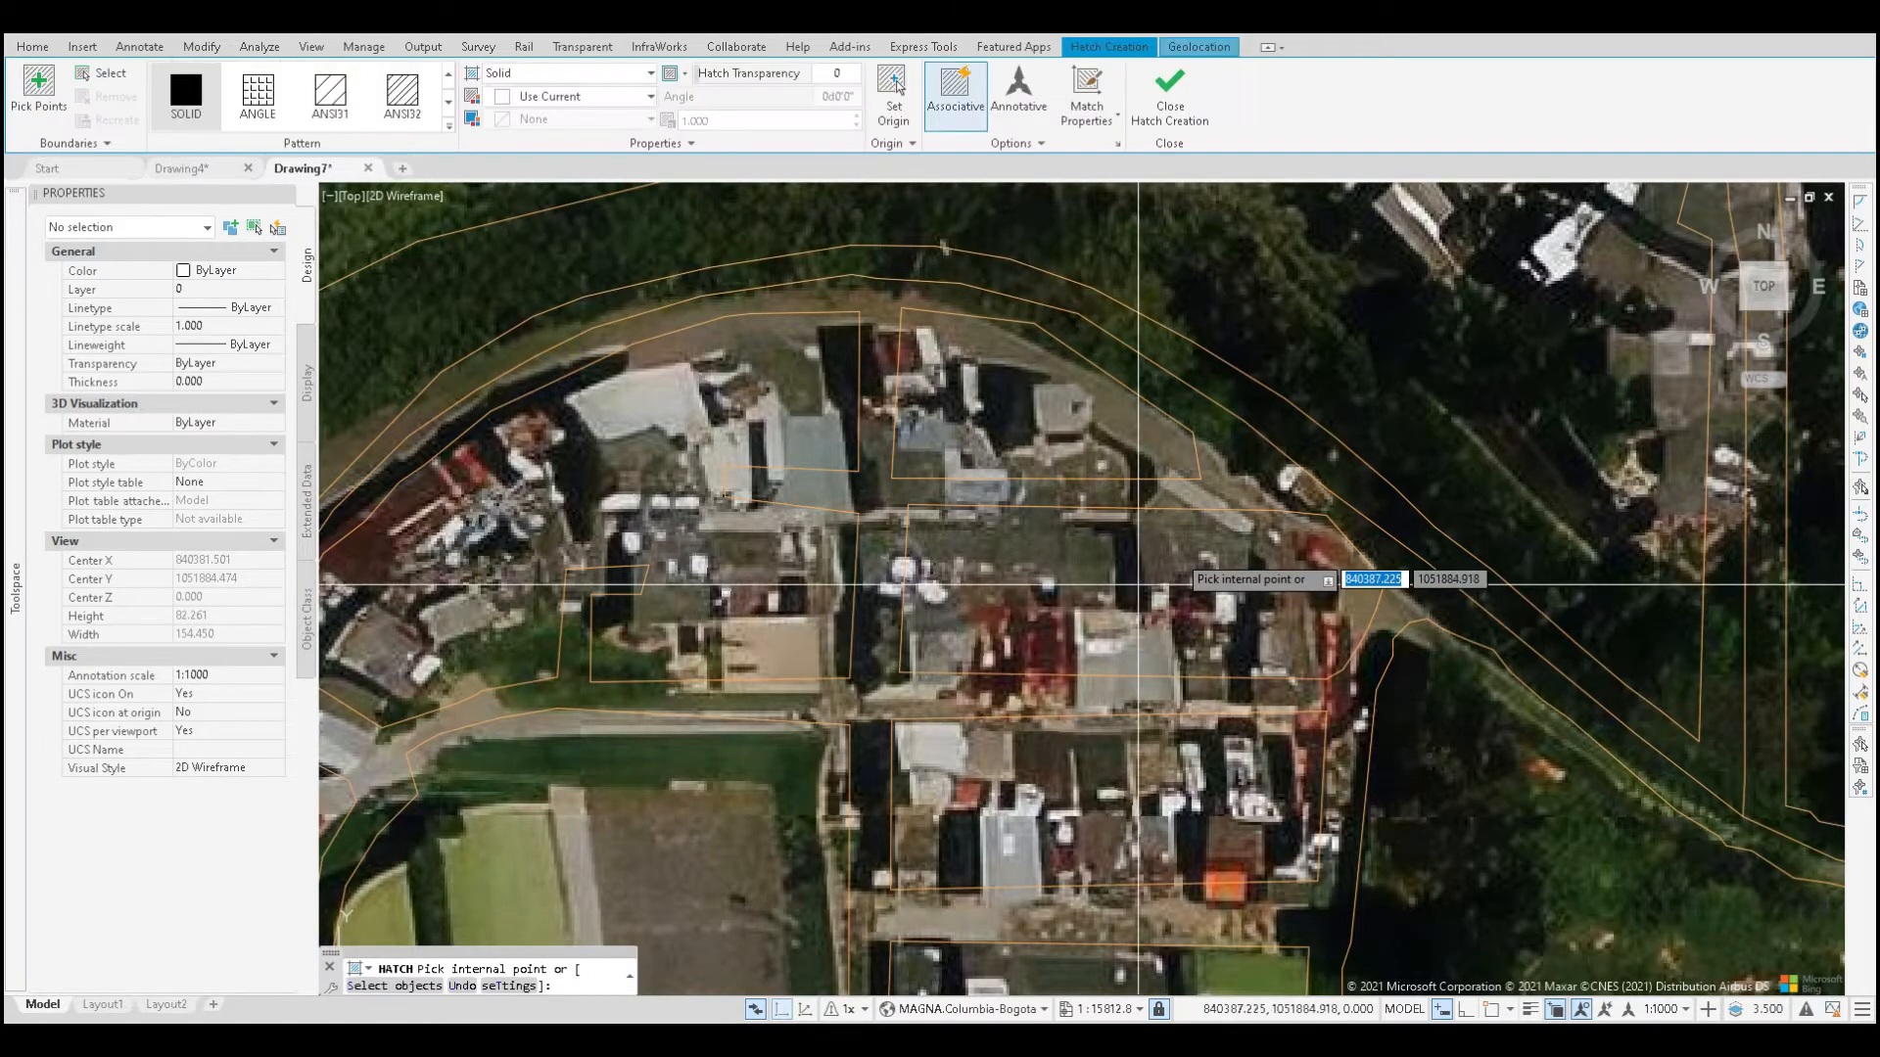
{"action": "left_click", "coordinate": [1087, 578]}
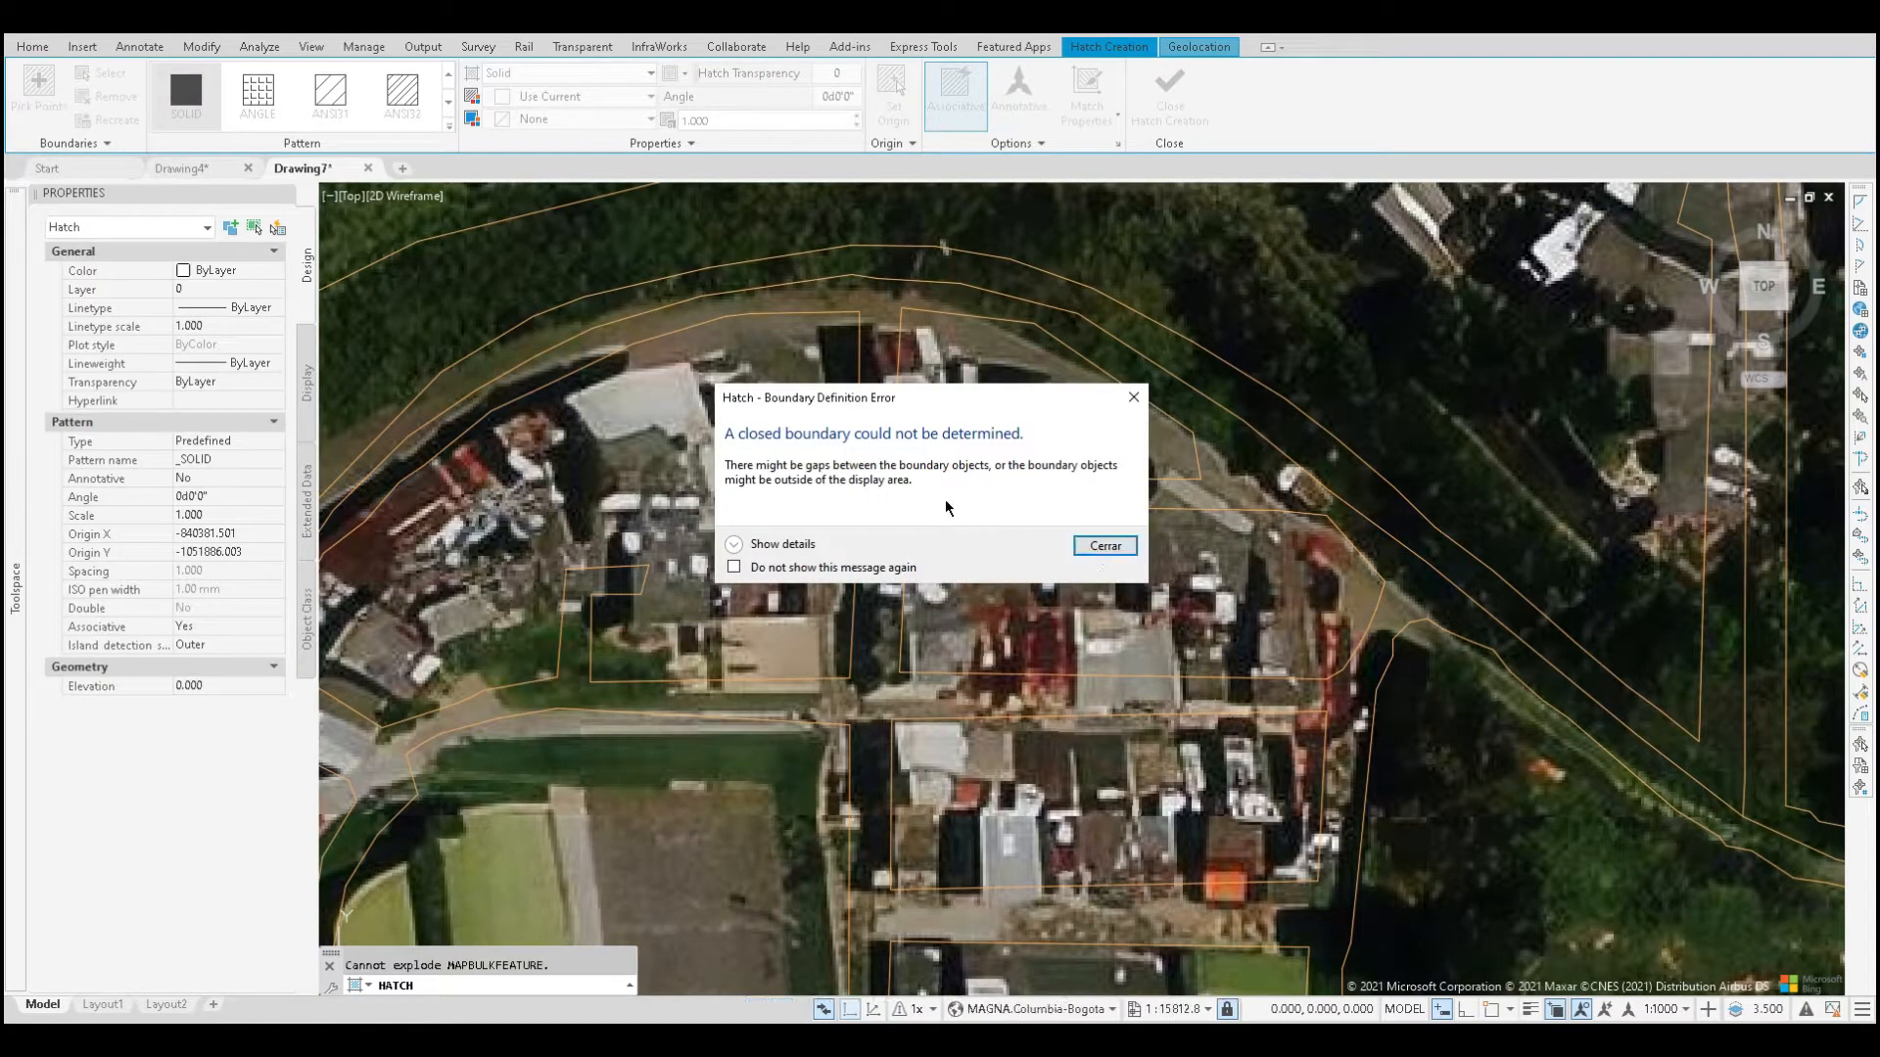
{"action": "left_click", "coordinate": [1101, 547]}
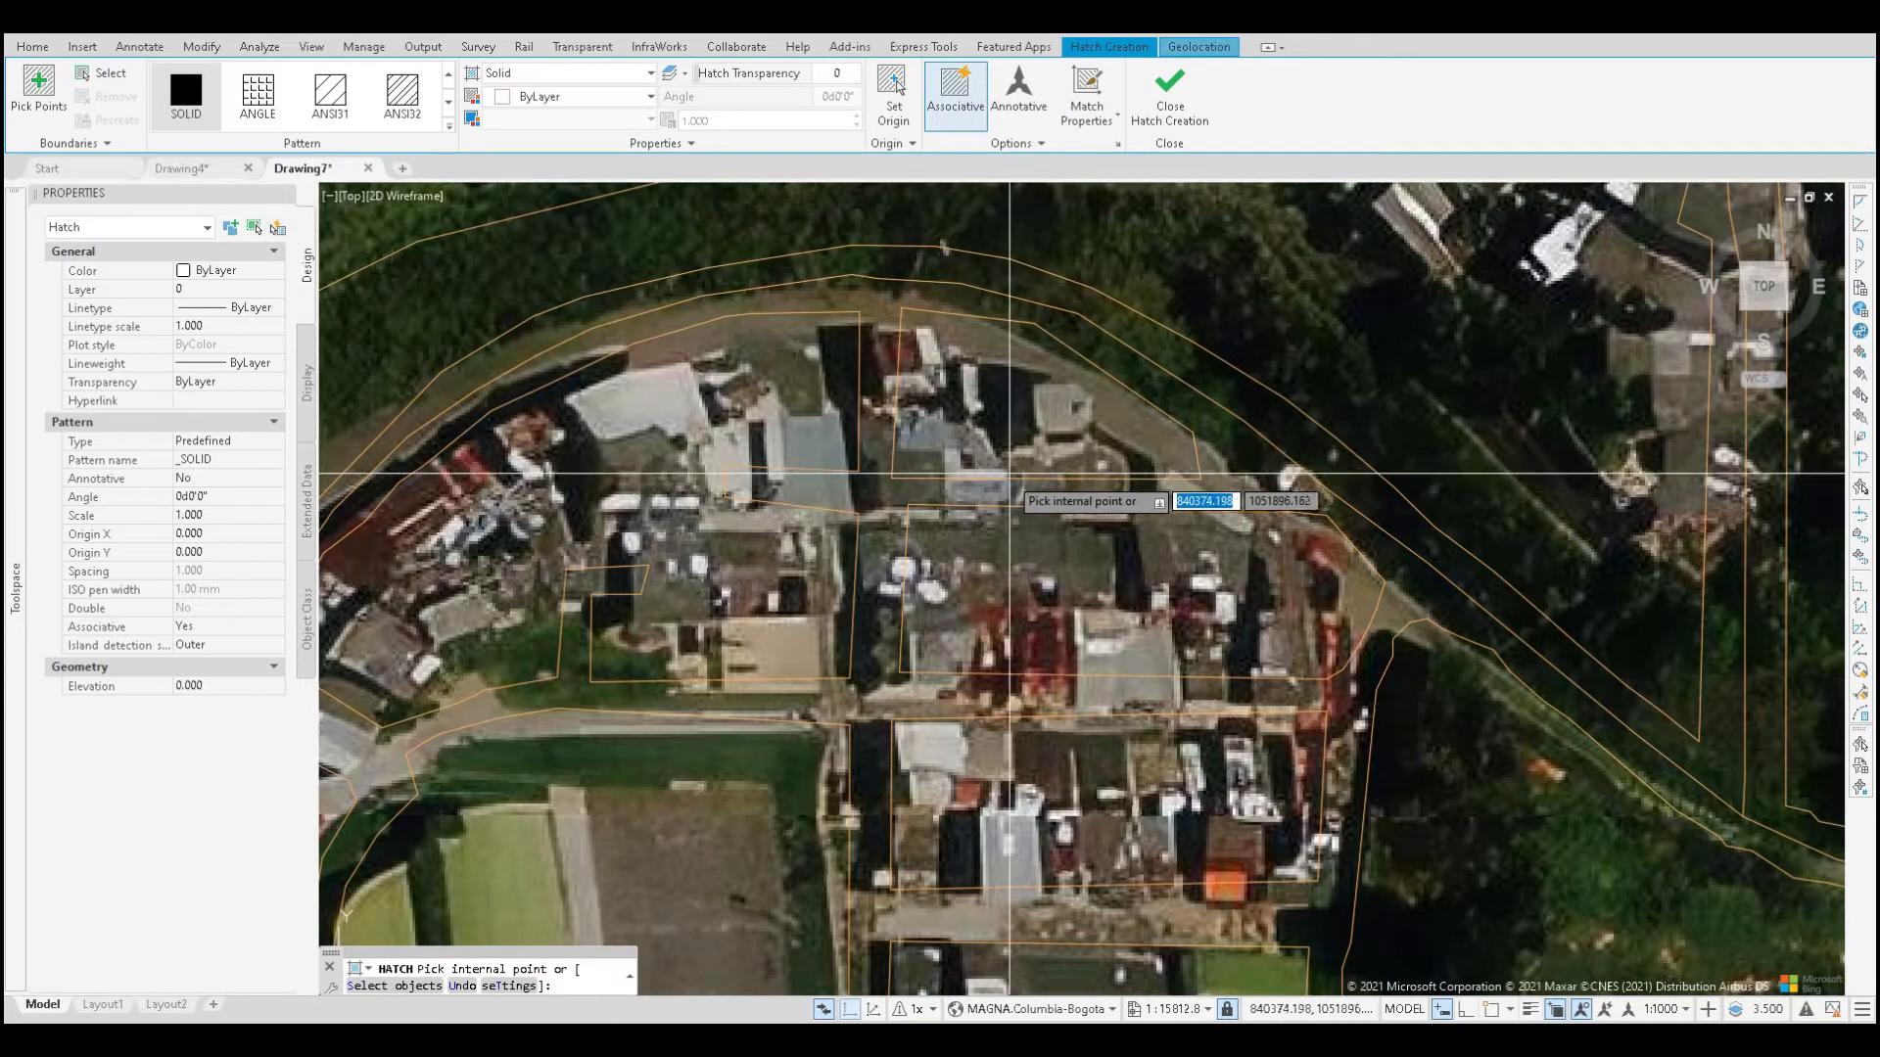
{"action": "key", "text": "Escape"}
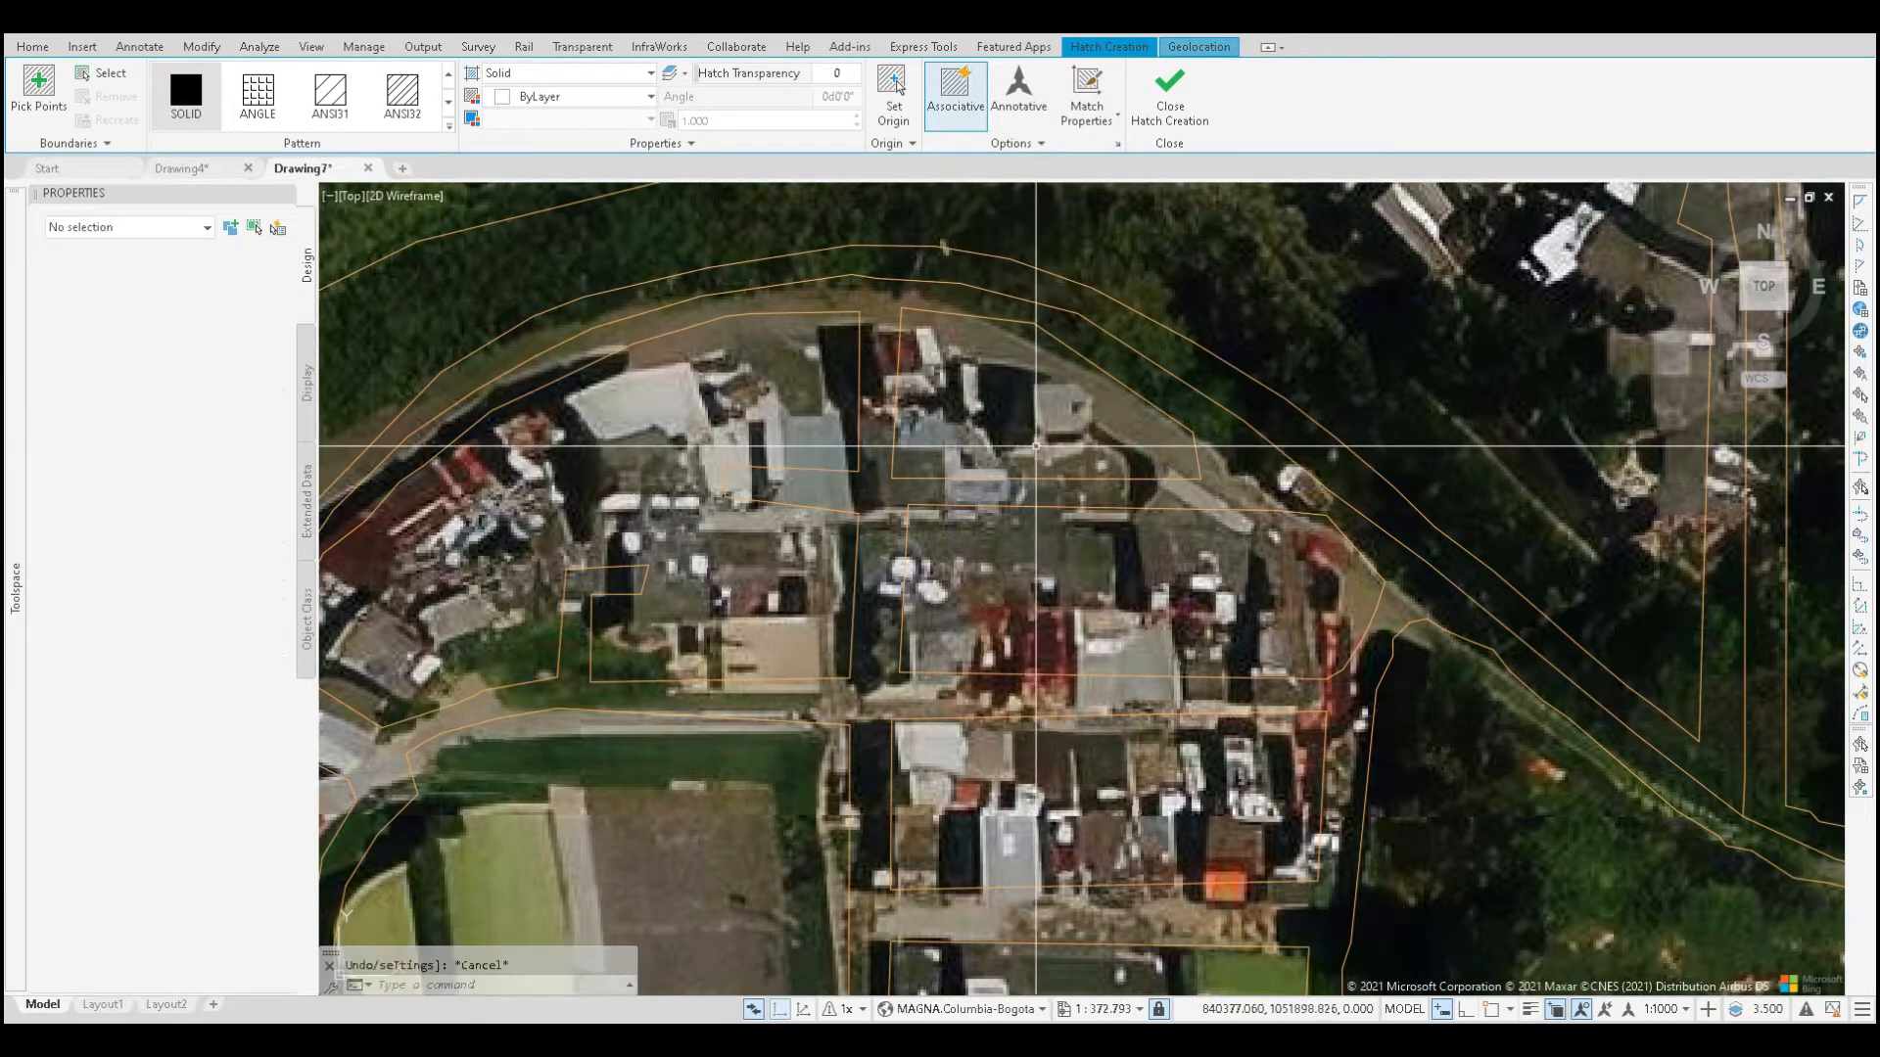
Step: Select the block outline just south of the sports field inside the looping road and show its record in the CBD_URB_LINEA data table
{"action": "scroll", "coordinate": [1104, 484], "scroll_direction": "down", "scroll_amount": 4}
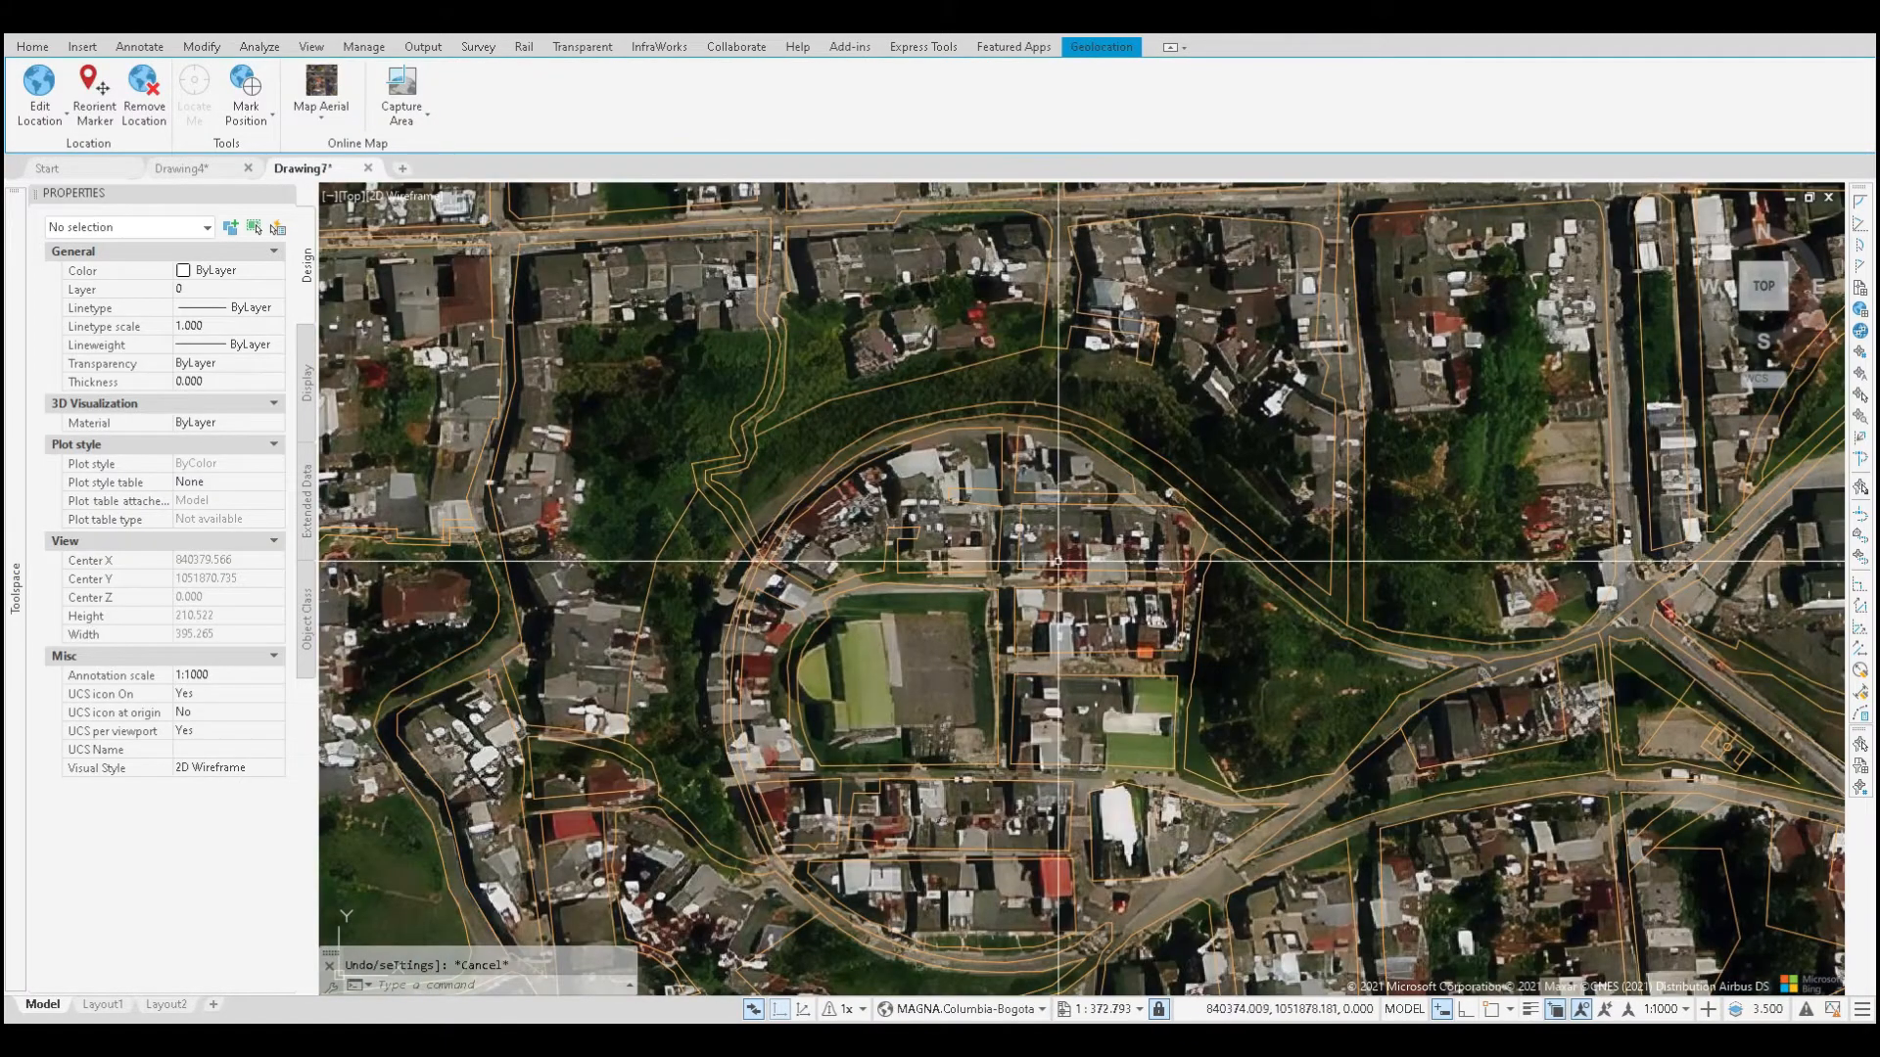
{"action": "scroll", "coordinate": [974, 551], "scroll_direction": "down", "scroll_amount": 2}
{"action": "scroll", "coordinate": [974, 551], "scroll_direction": "down", "scroll_amount": 2}
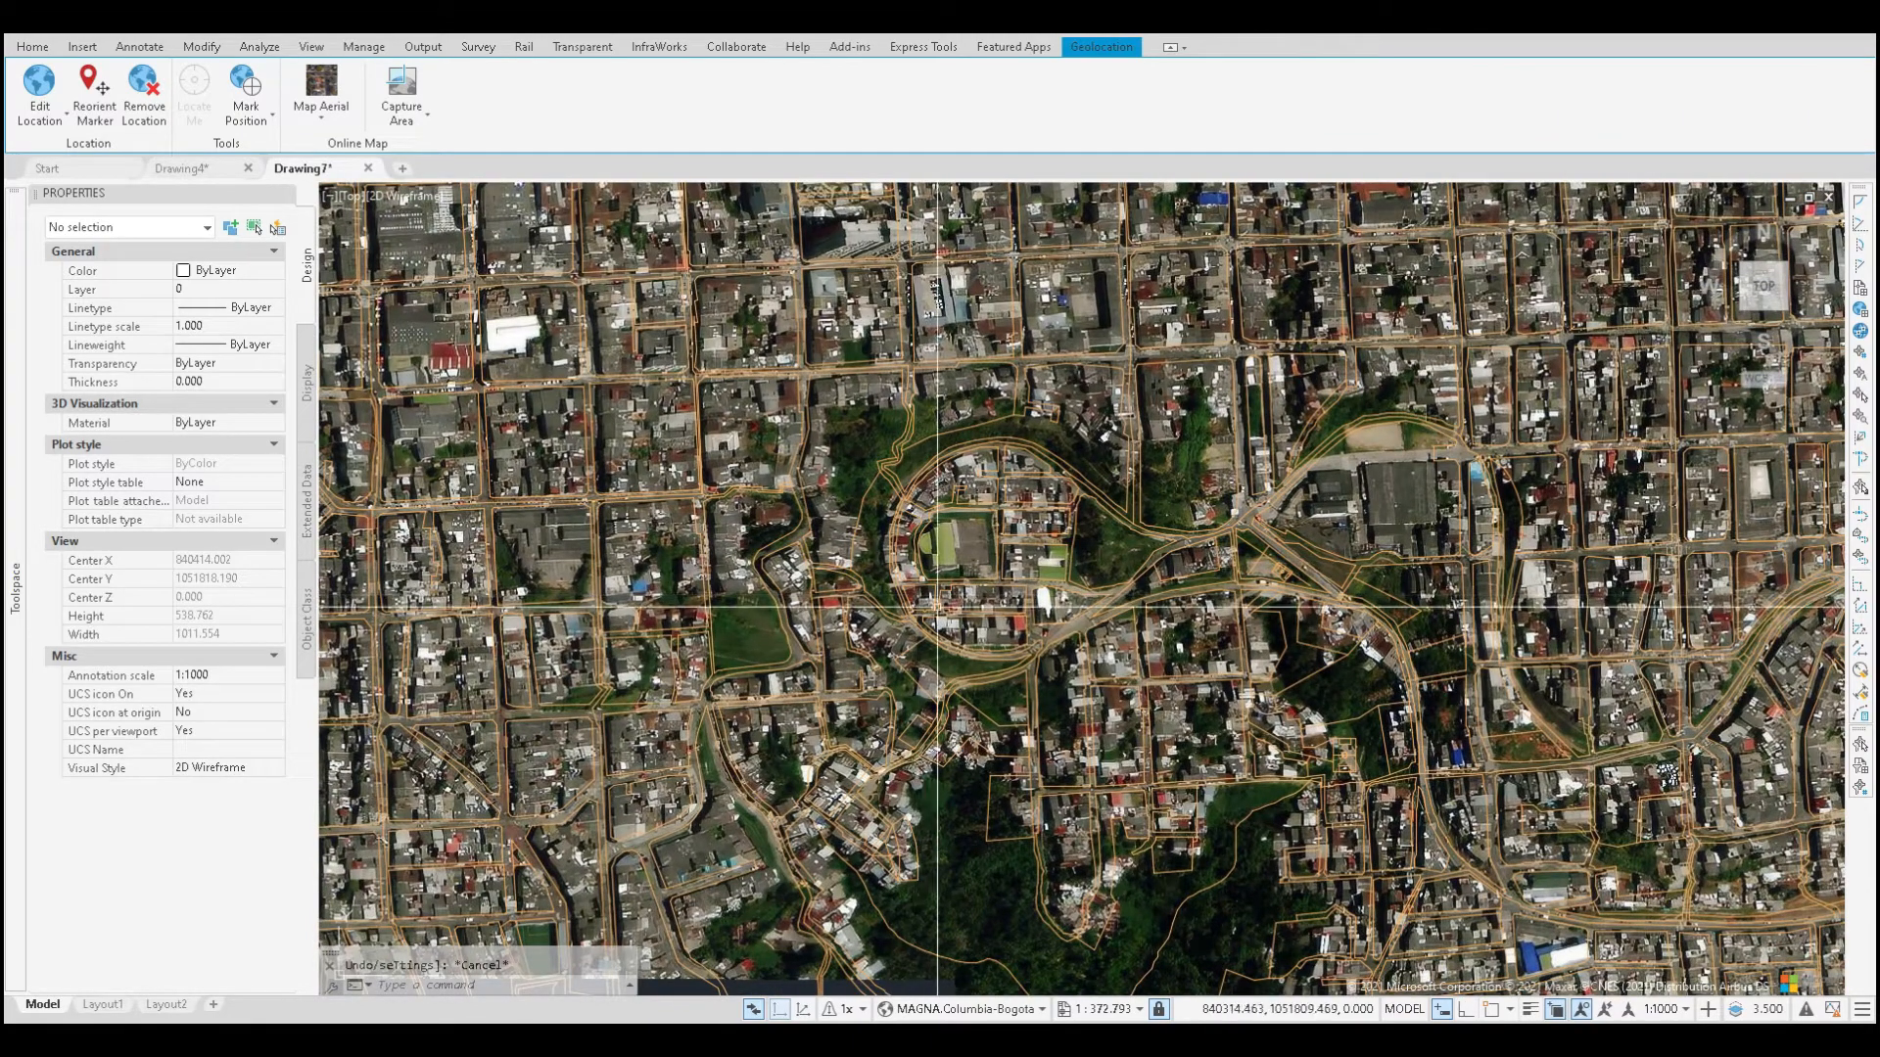
{"action": "left_click", "coordinate": [949, 604]}
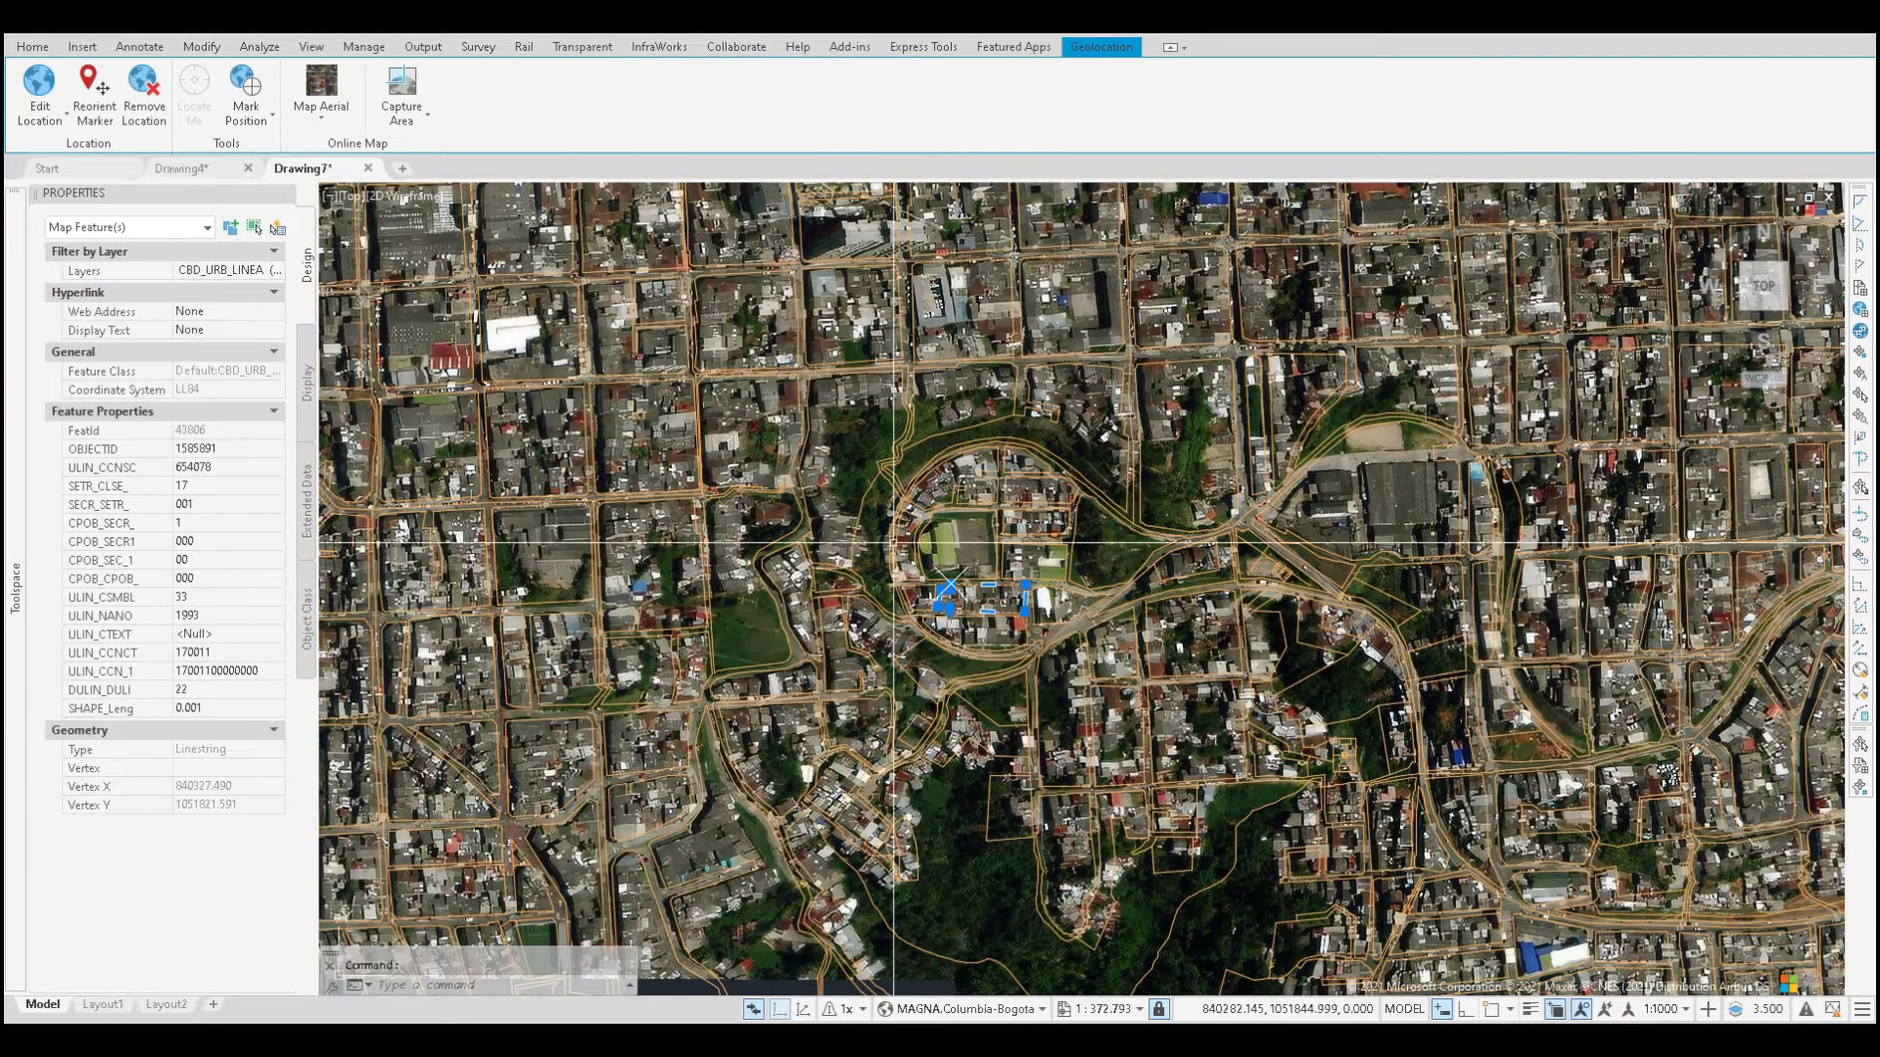
{"action": "right_click", "coordinate": [938, 543]}
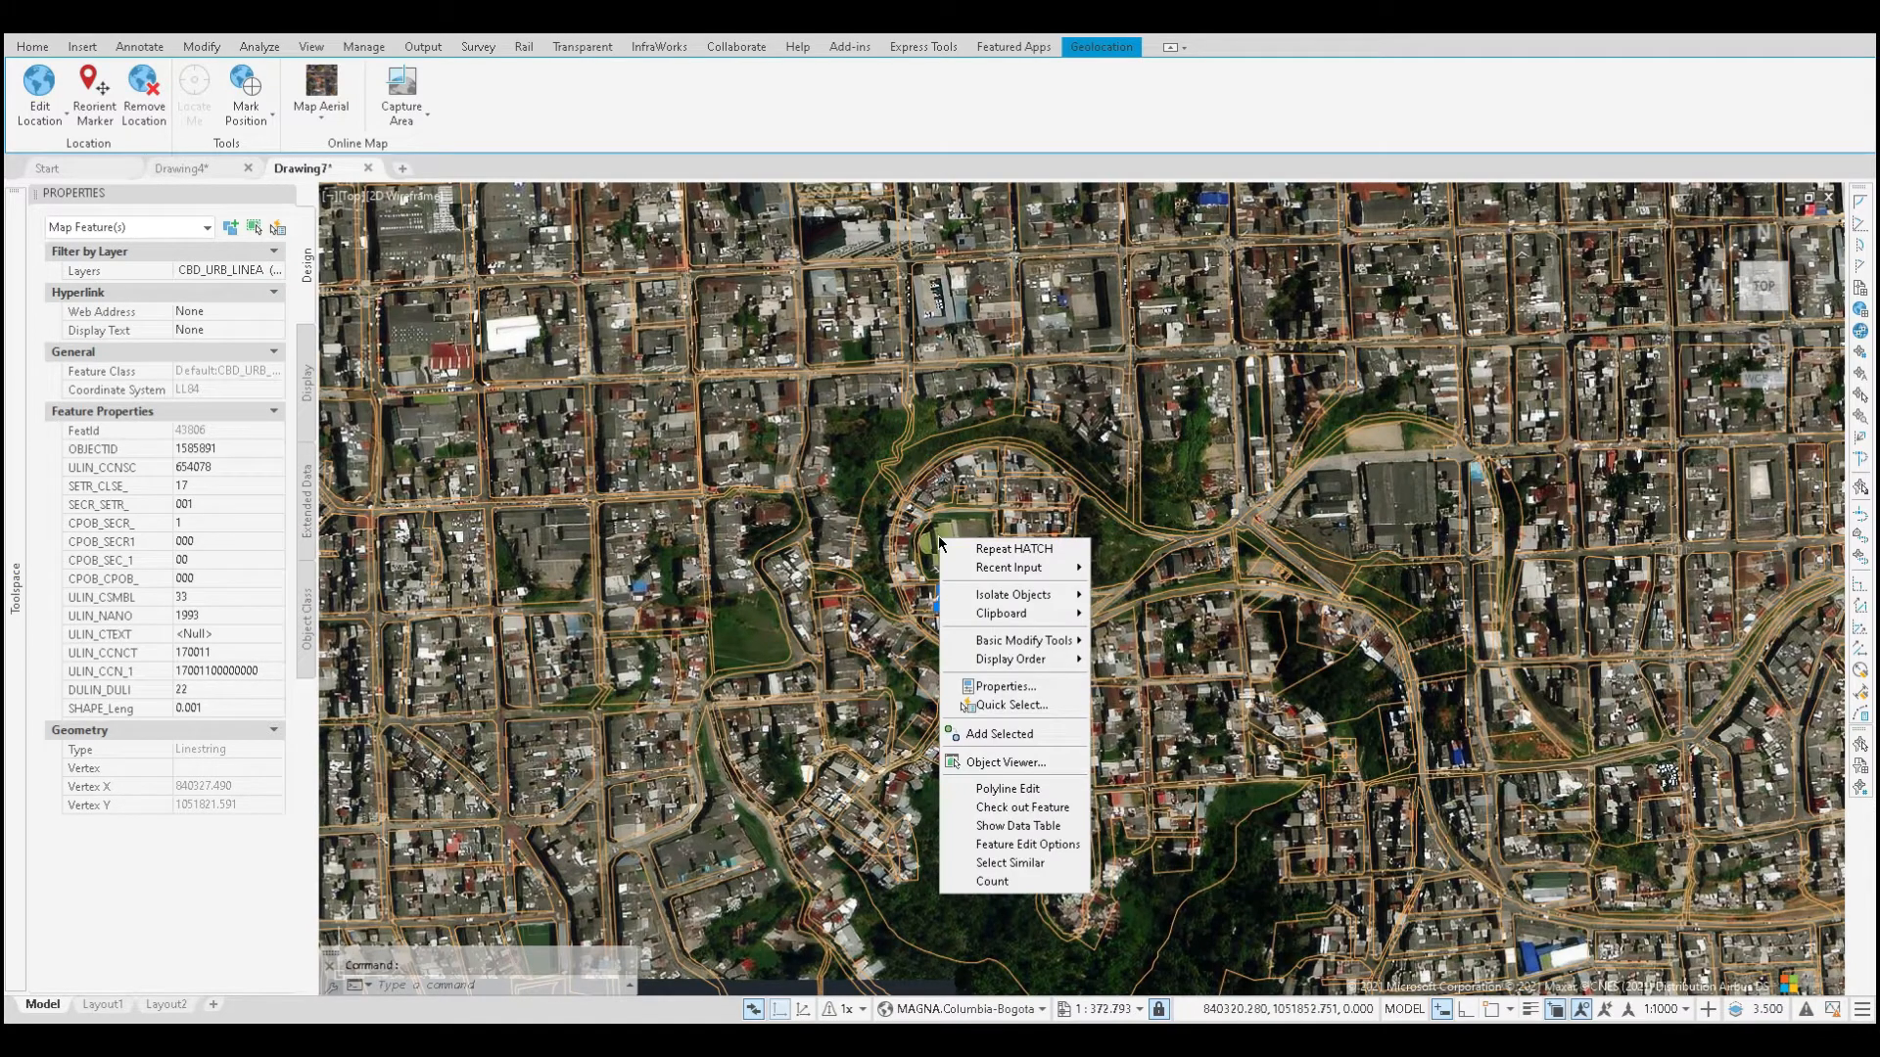
{"action": "left_click", "coordinate": [1007, 832]}
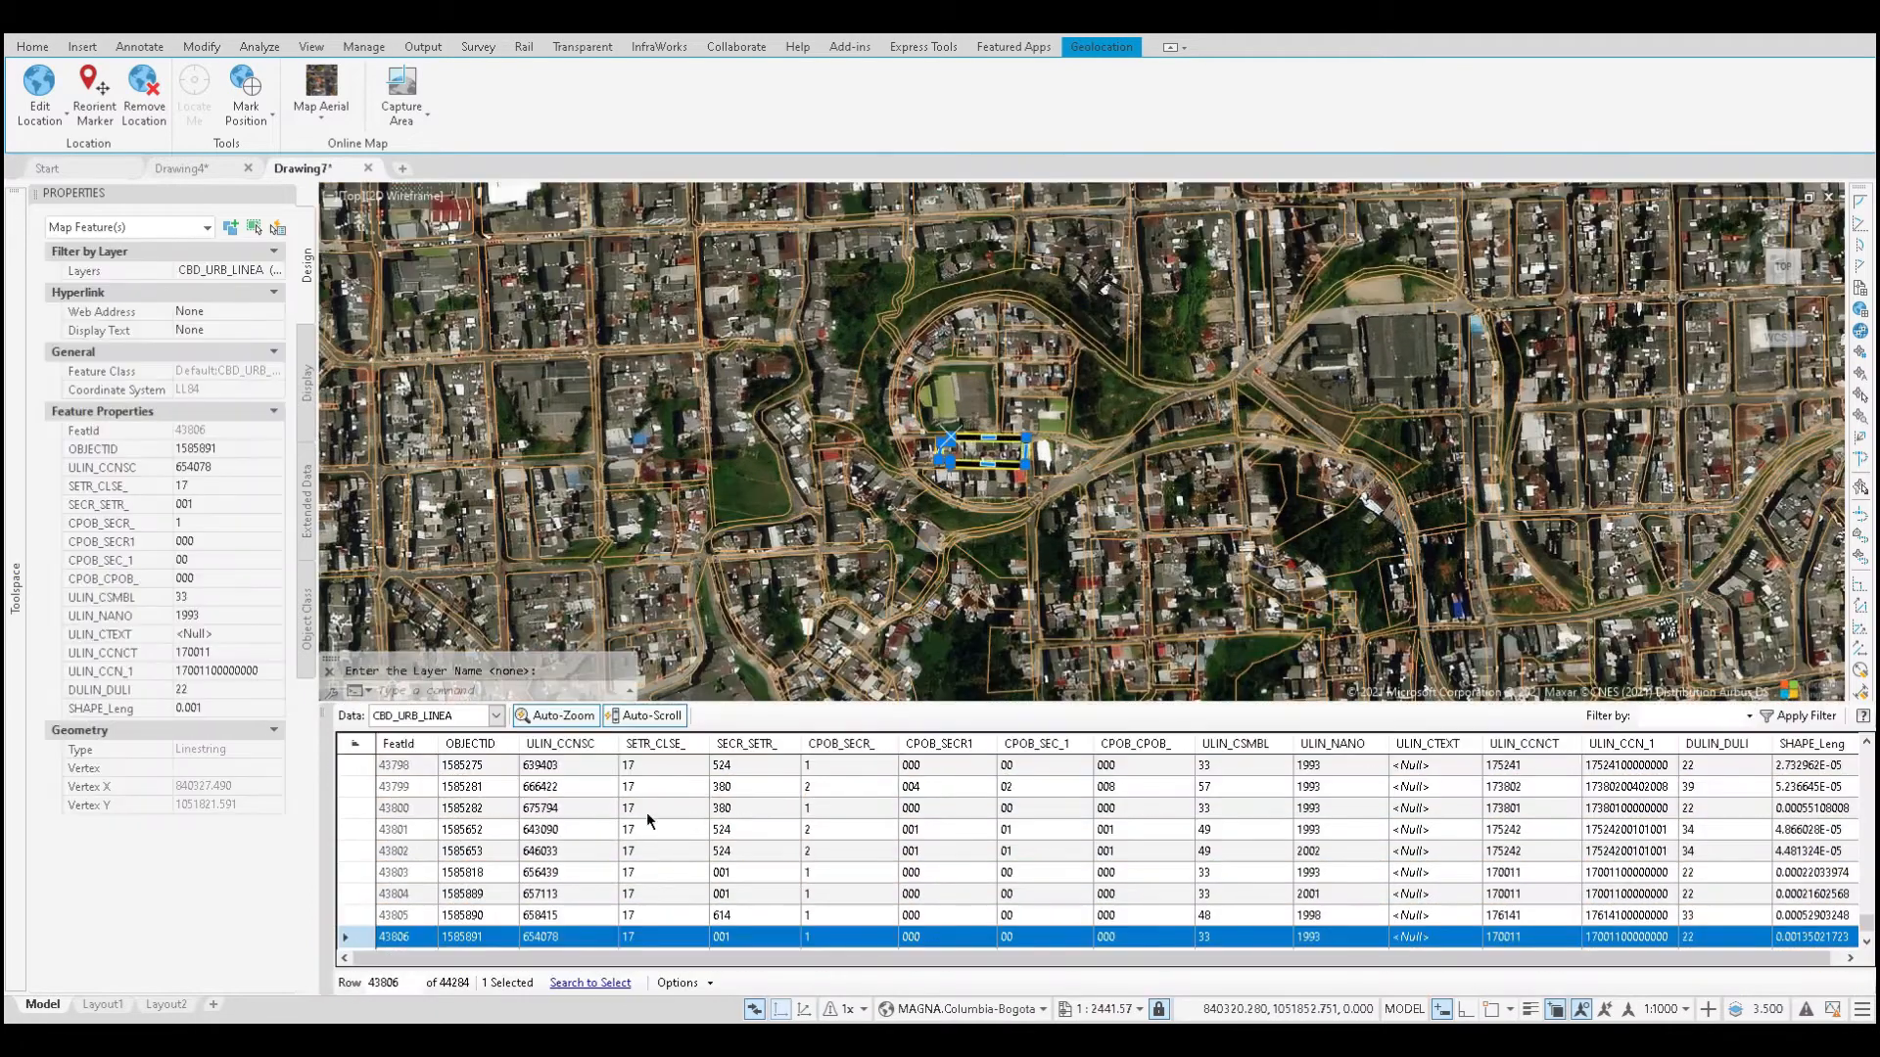
Step: Review the options offered by the data table, such as export, join and calculation, and close the table
{"action": "left_click", "coordinate": [711, 984]}
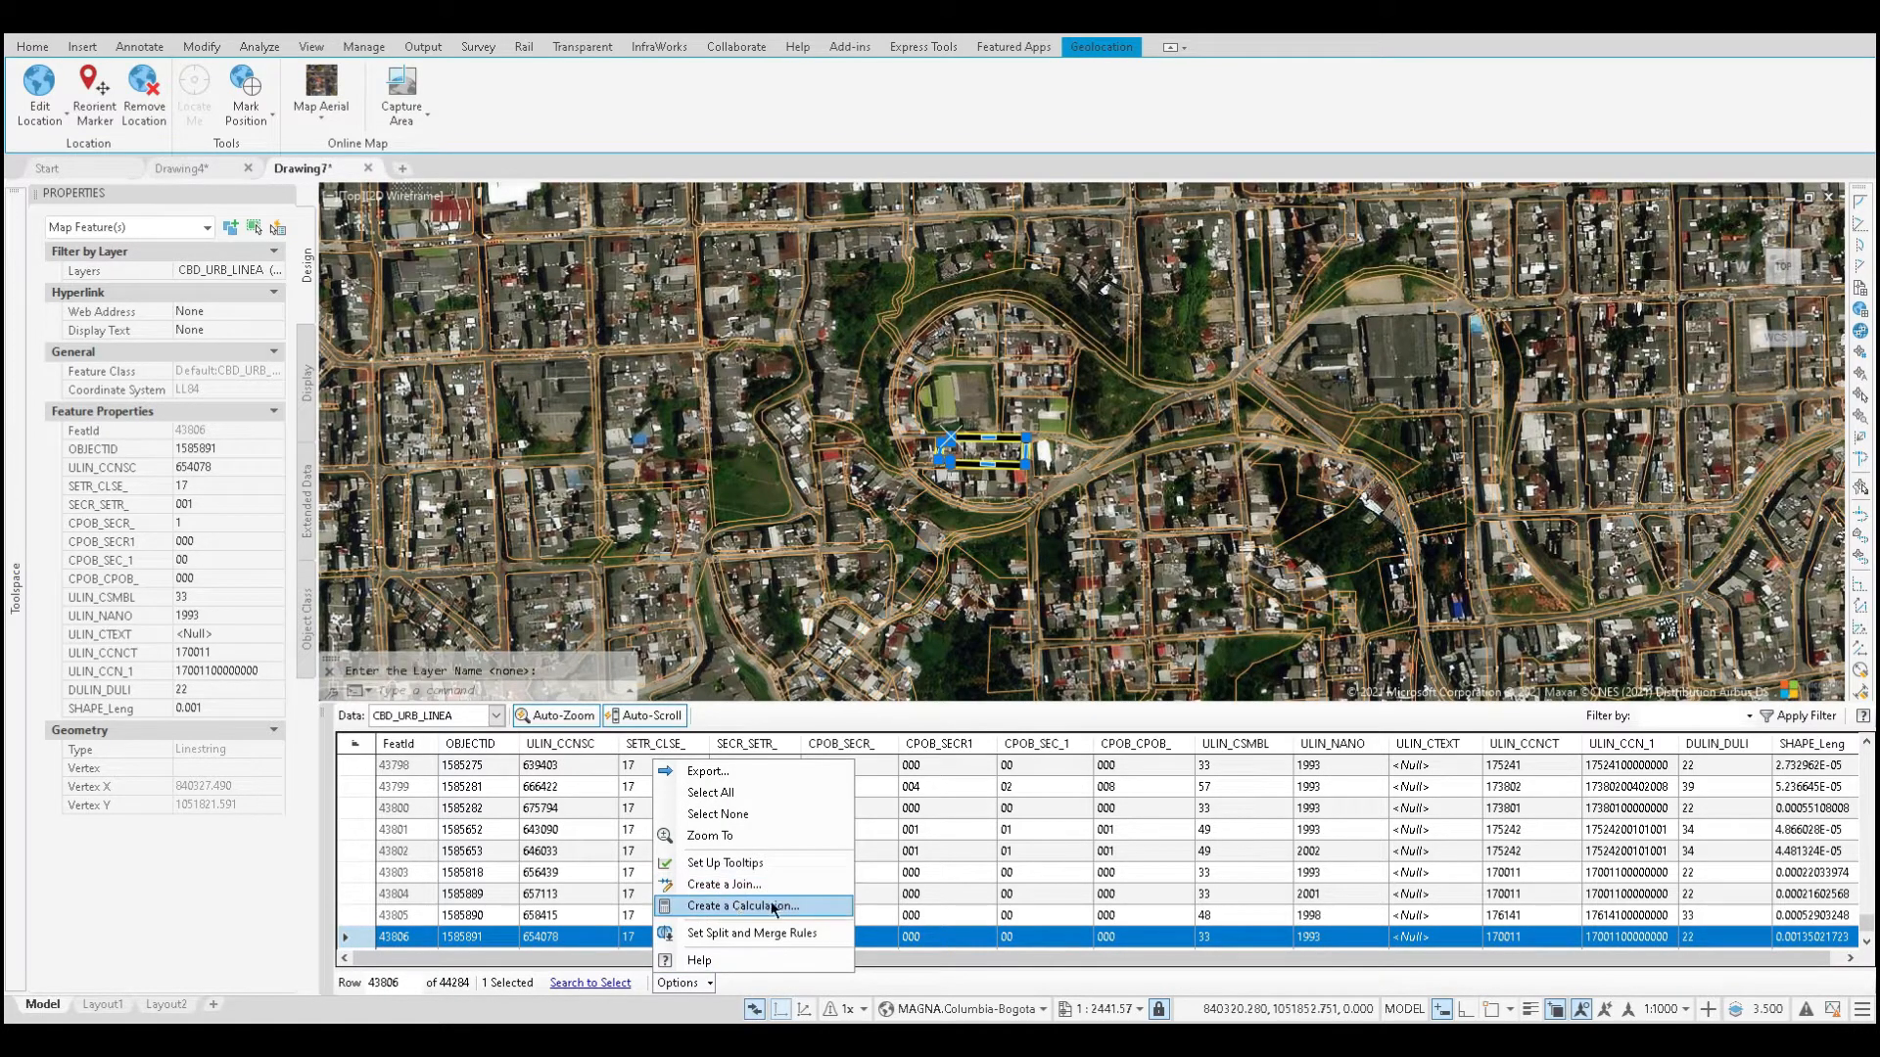
{"action": "left_click", "coordinate": [754, 983]}
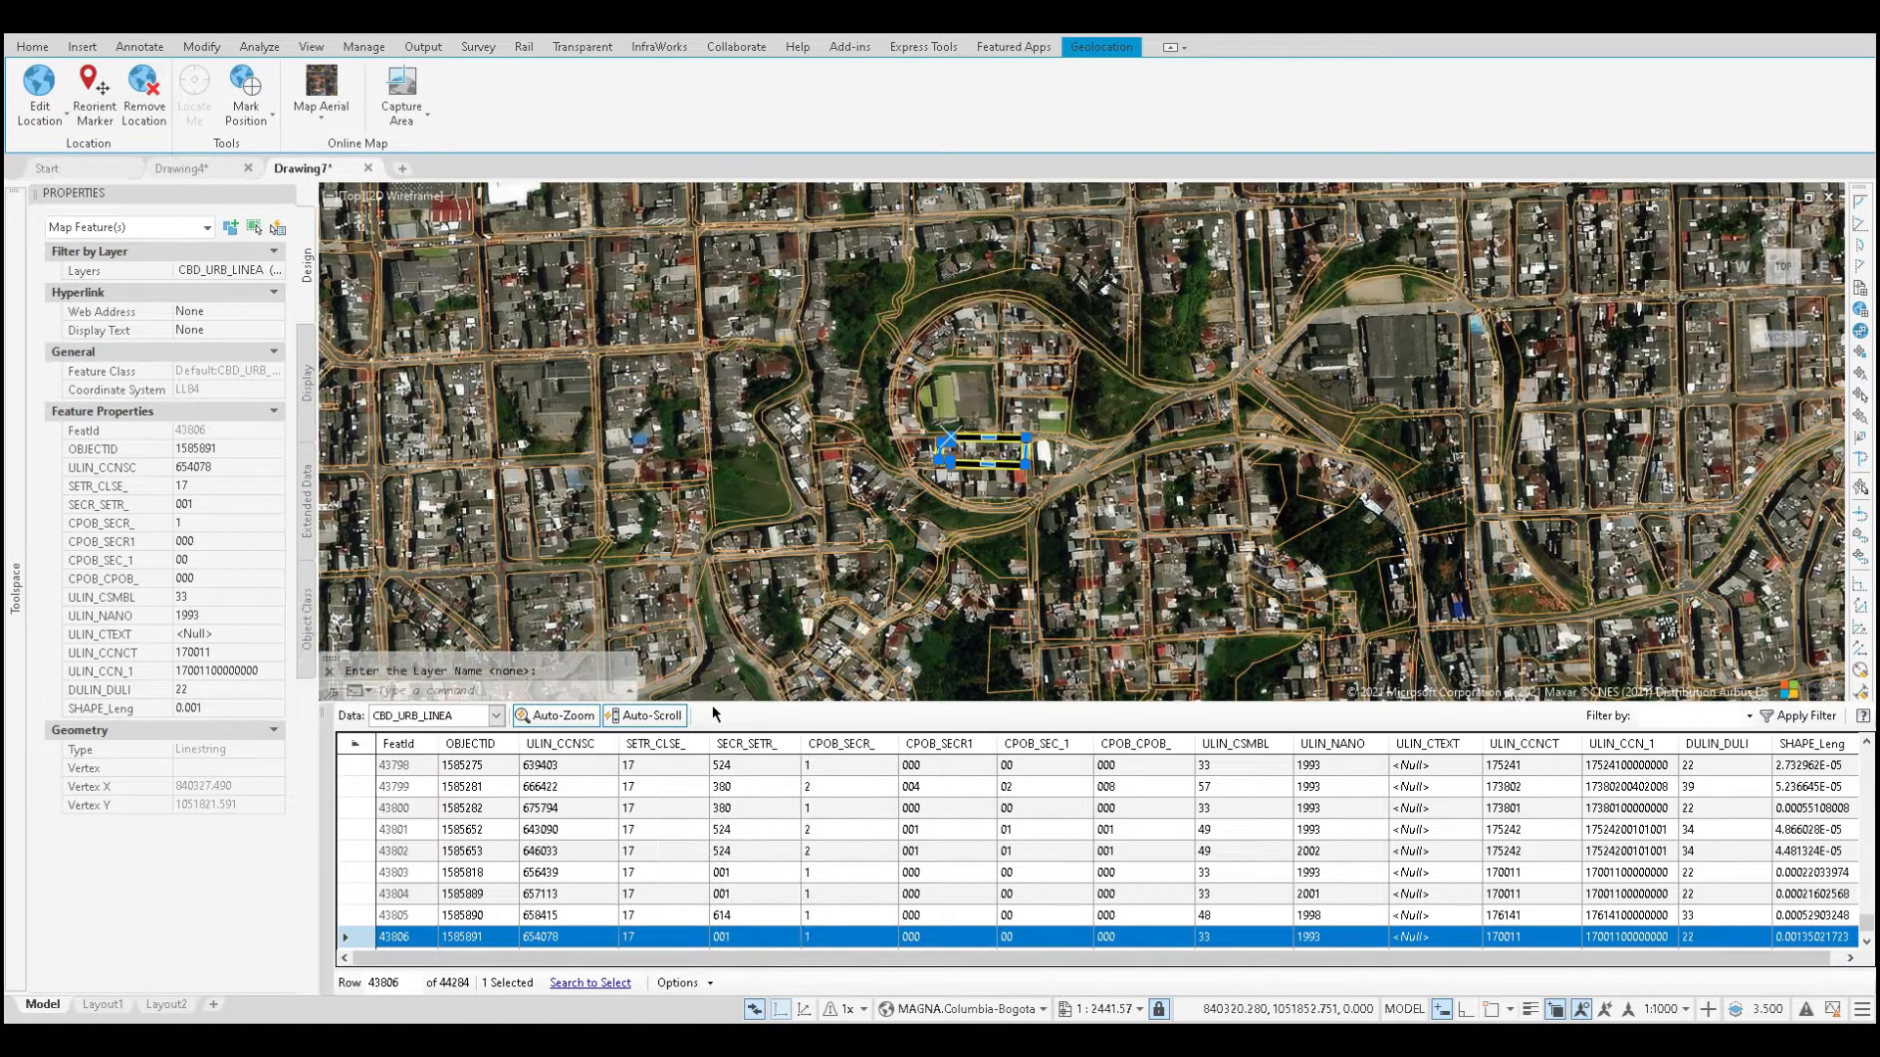
{"action": "left_click", "coordinate": [326, 716]}
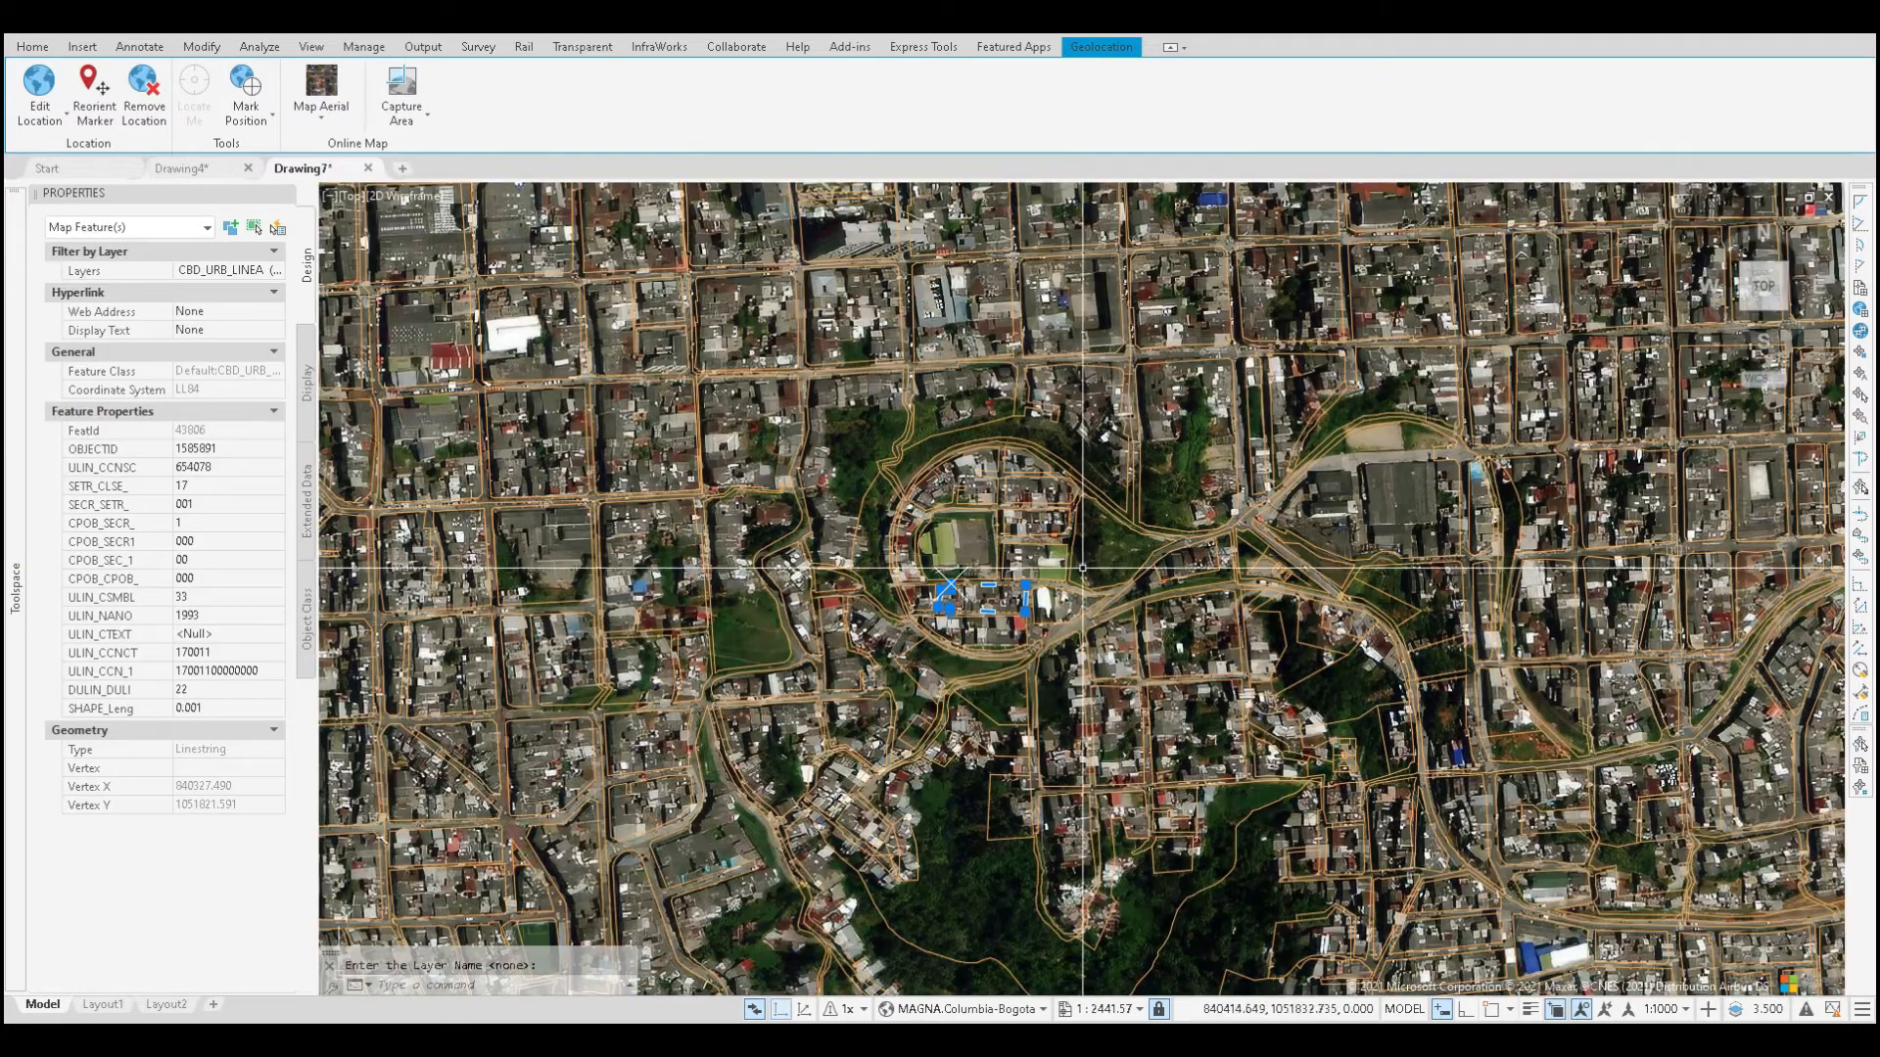
Step: Clear the feature selection and examine the street lines over the imagery of the city grid north of the looping road
{"action": "scroll", "coordinate": [1119, 552], "scroll_direction": "down", "scroll_amount": 2}
{"action": "middle_click_drag", "start_coordinate": [1191, 465], "coordinate": [1116, 509]}
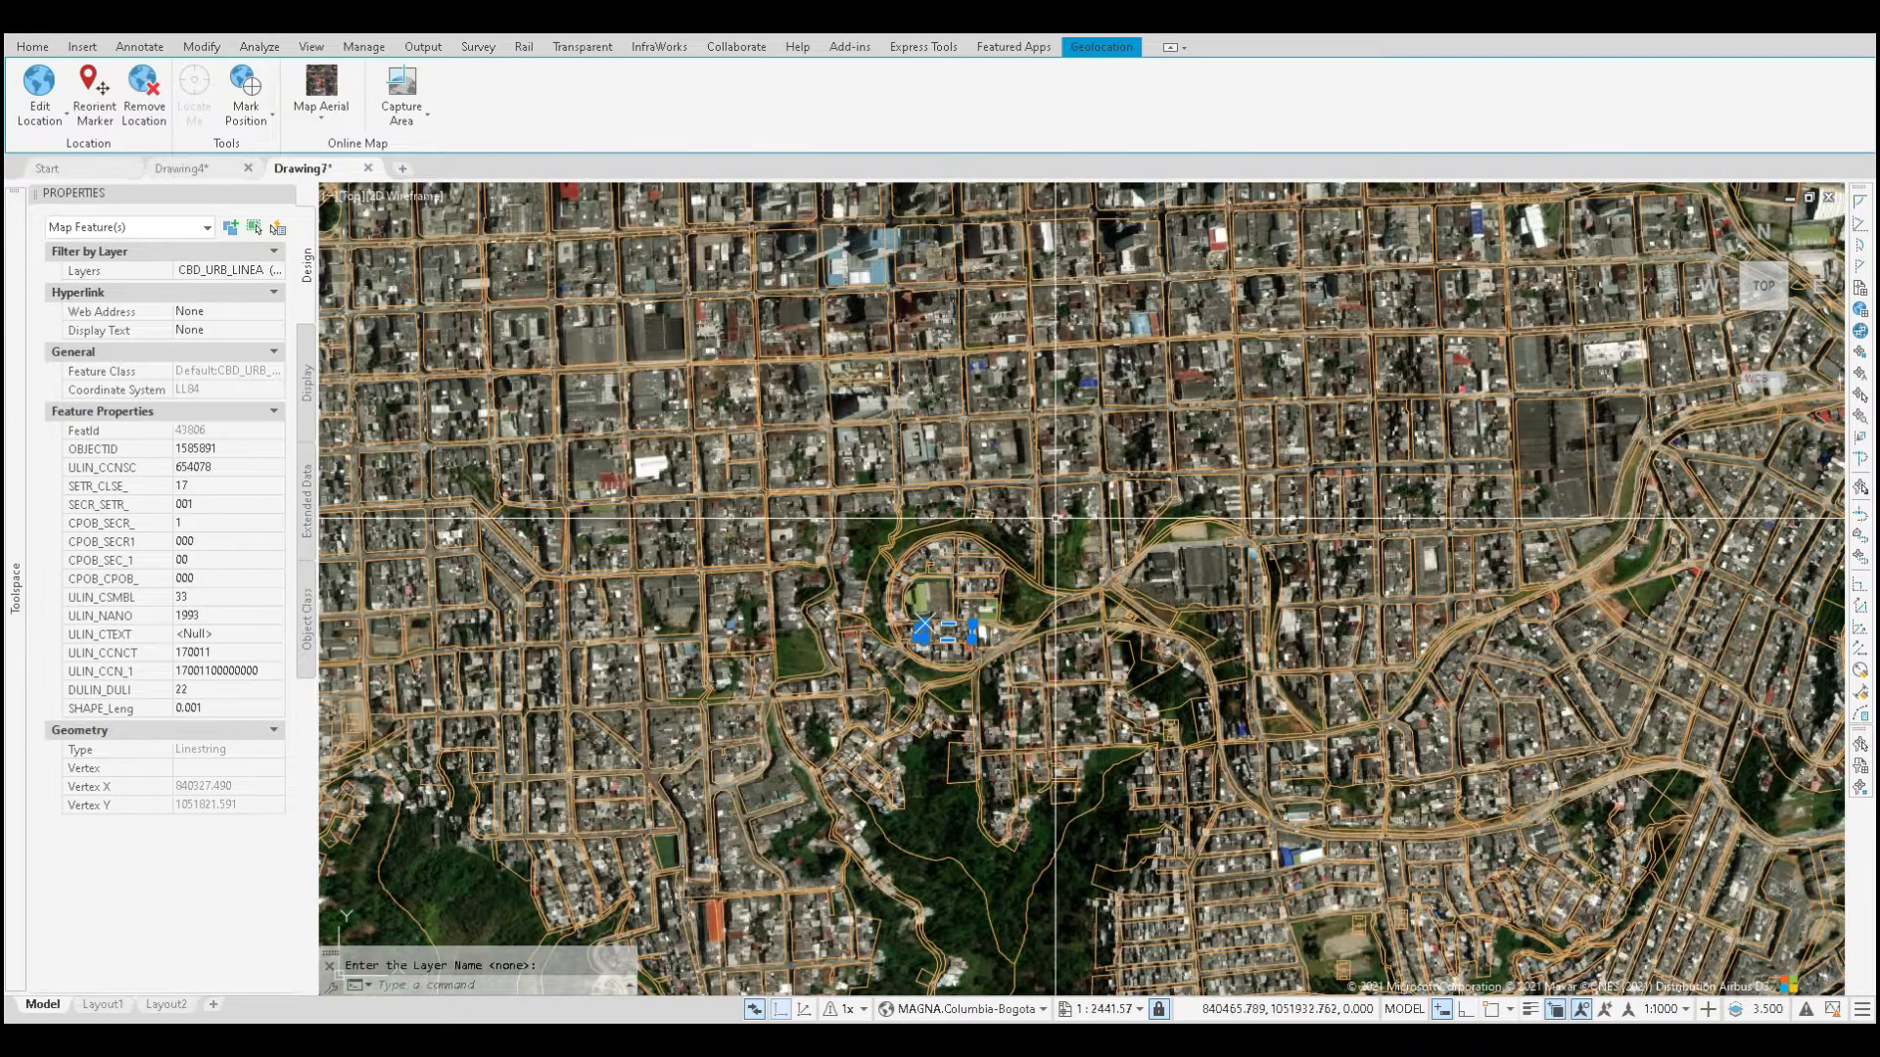
{"action": "middle_click_drag", "start_coordinate": [1105, 483], "coordinate": [1065, 582]}
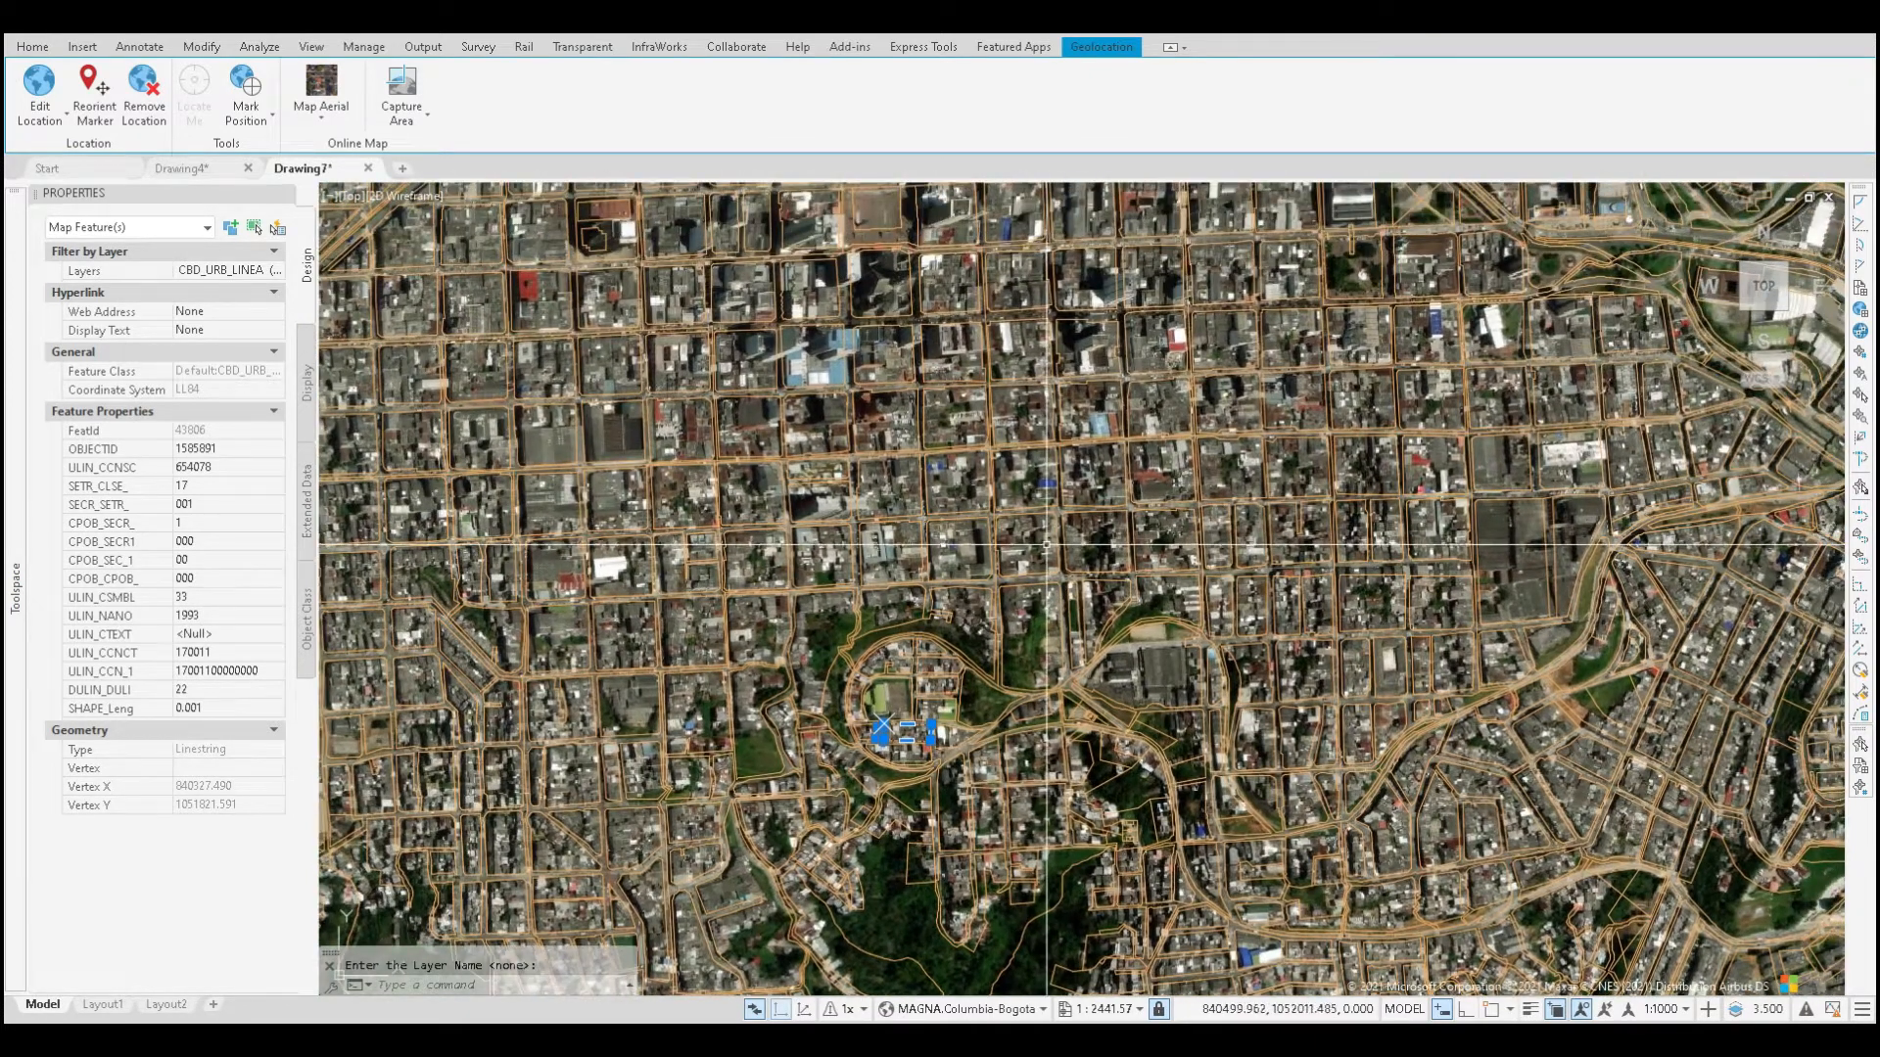
{"action": "key", "text": "Escape"}
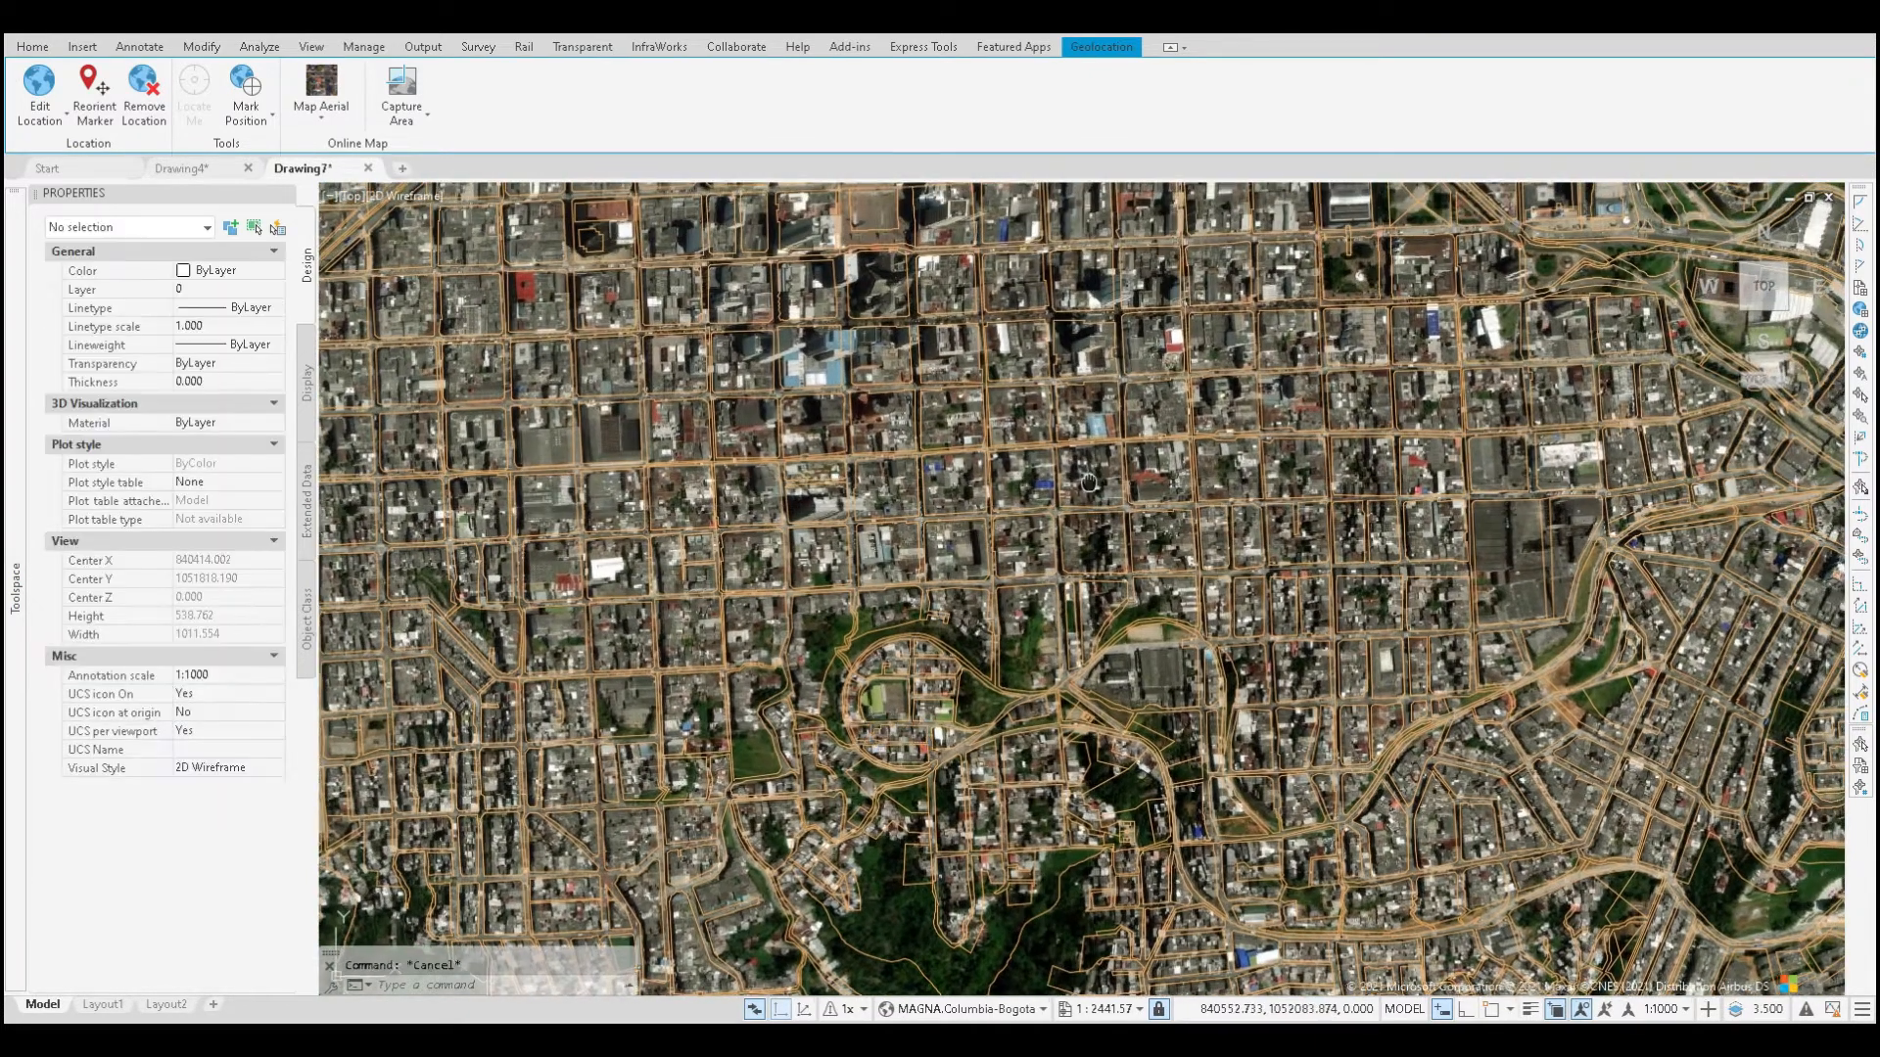
{"action": "scroll", "coordinate": [1089, 483], "scroll_direction": "up", "scroll_amount": 3}
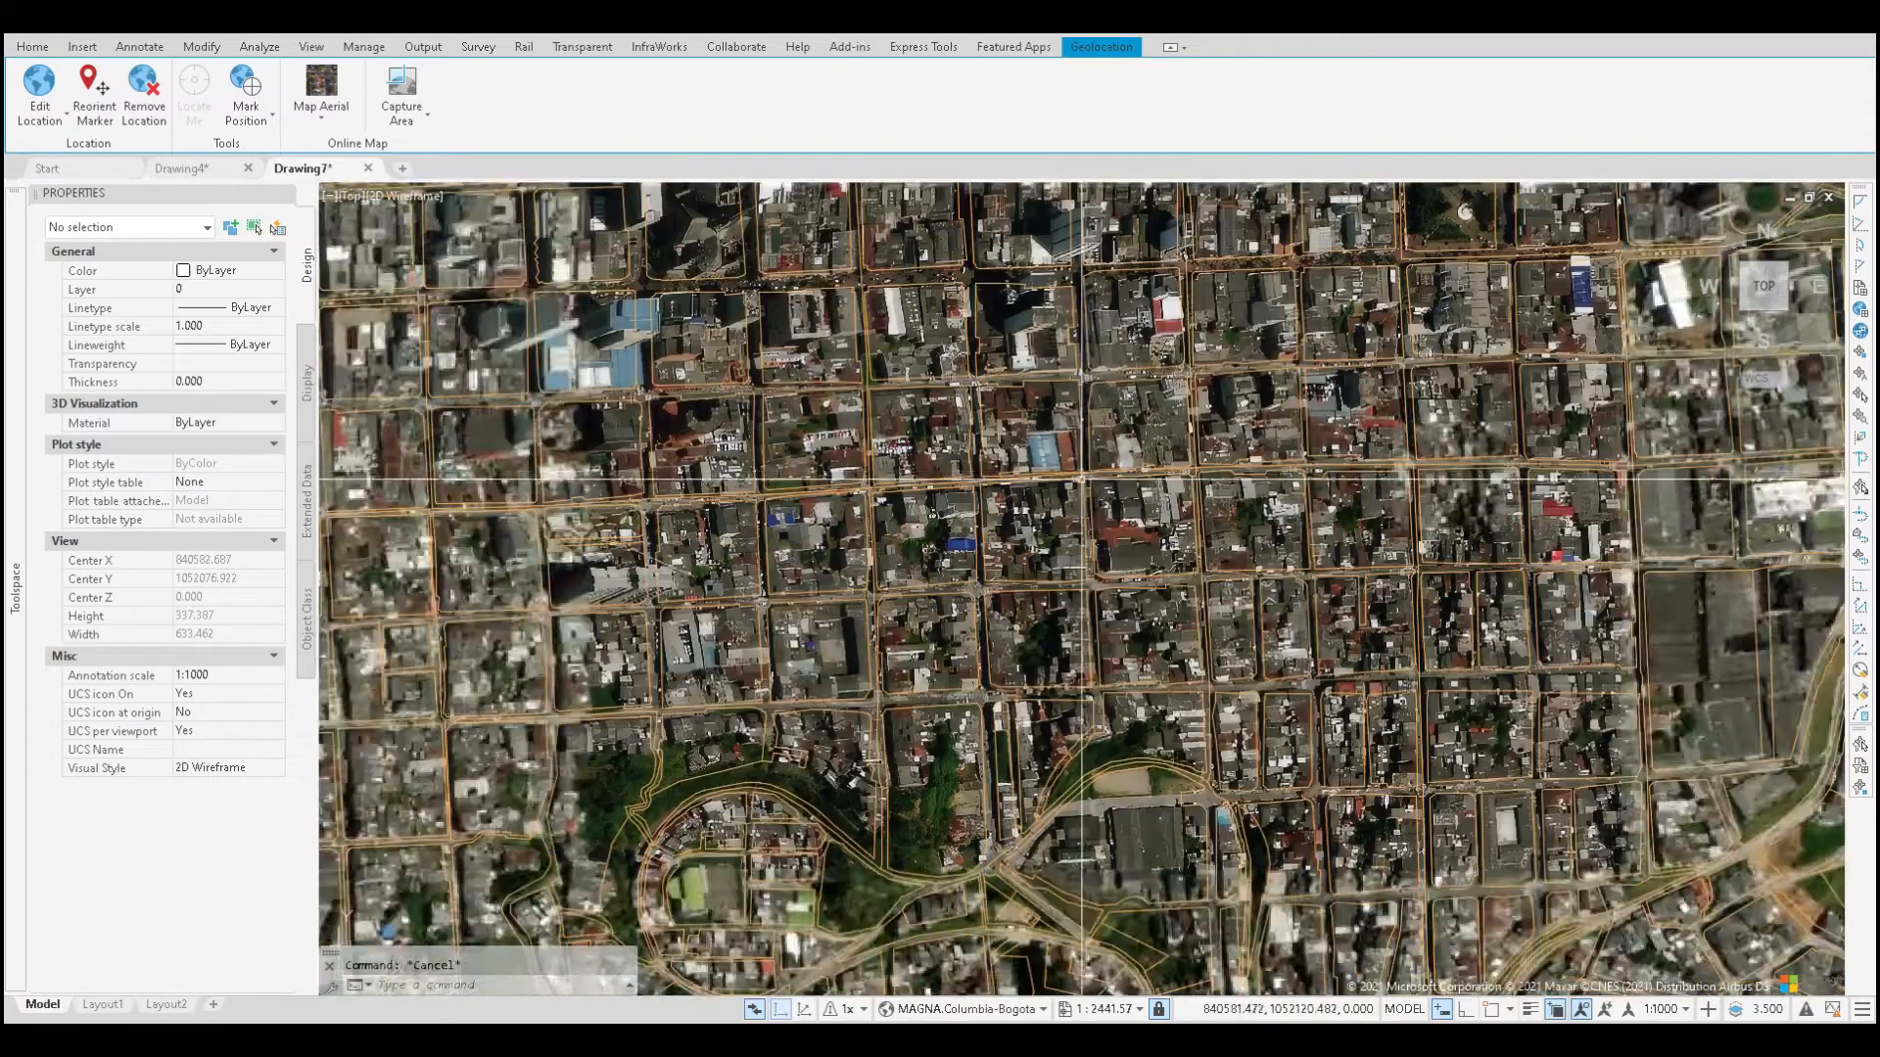
Step: Examine how the CBD_URB_LINEA lines fit the aerial imagery, from the streets around the looping road out to the whole city extent
{"action": "scroll", "coordinate": [1082, 480], "scroll_direction": "down", "scroll_amount": 8}
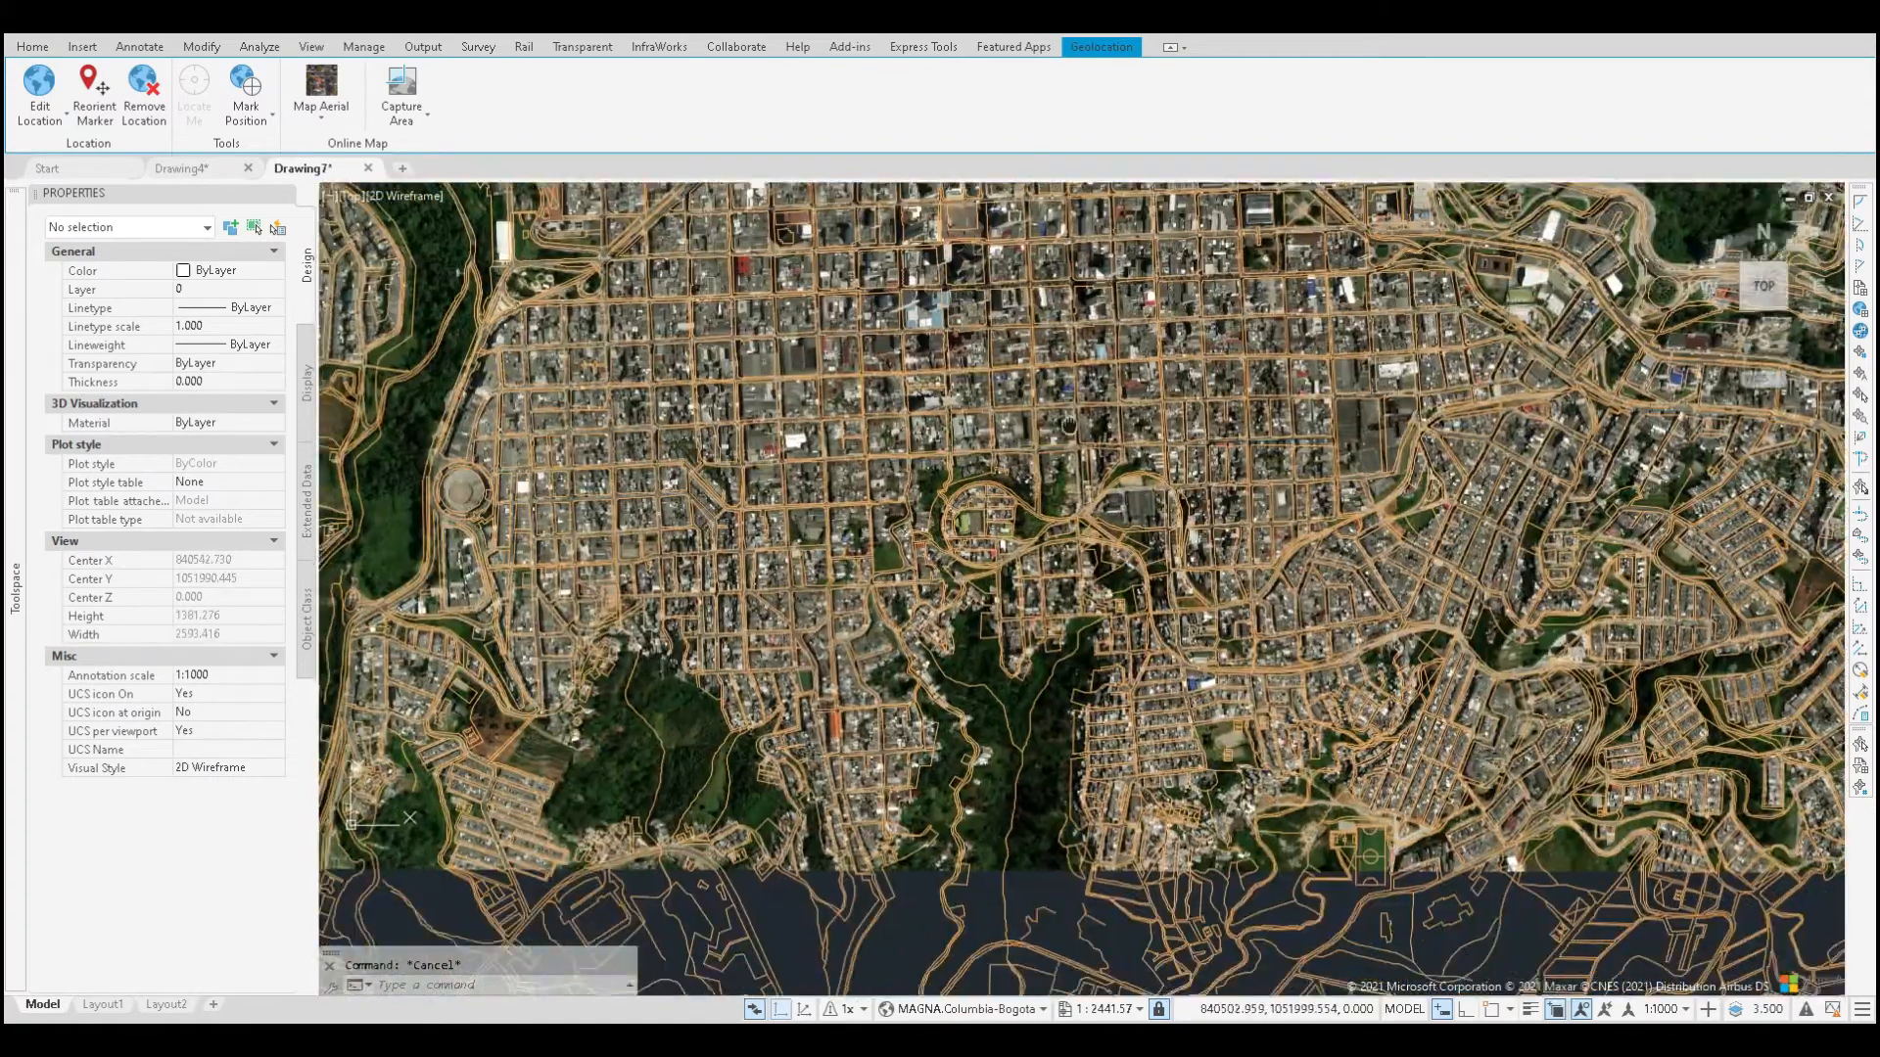
{"action": "scroll", "coordinate": [1135, 487], "scroll_direction": "up", "scroll_amount": 6}
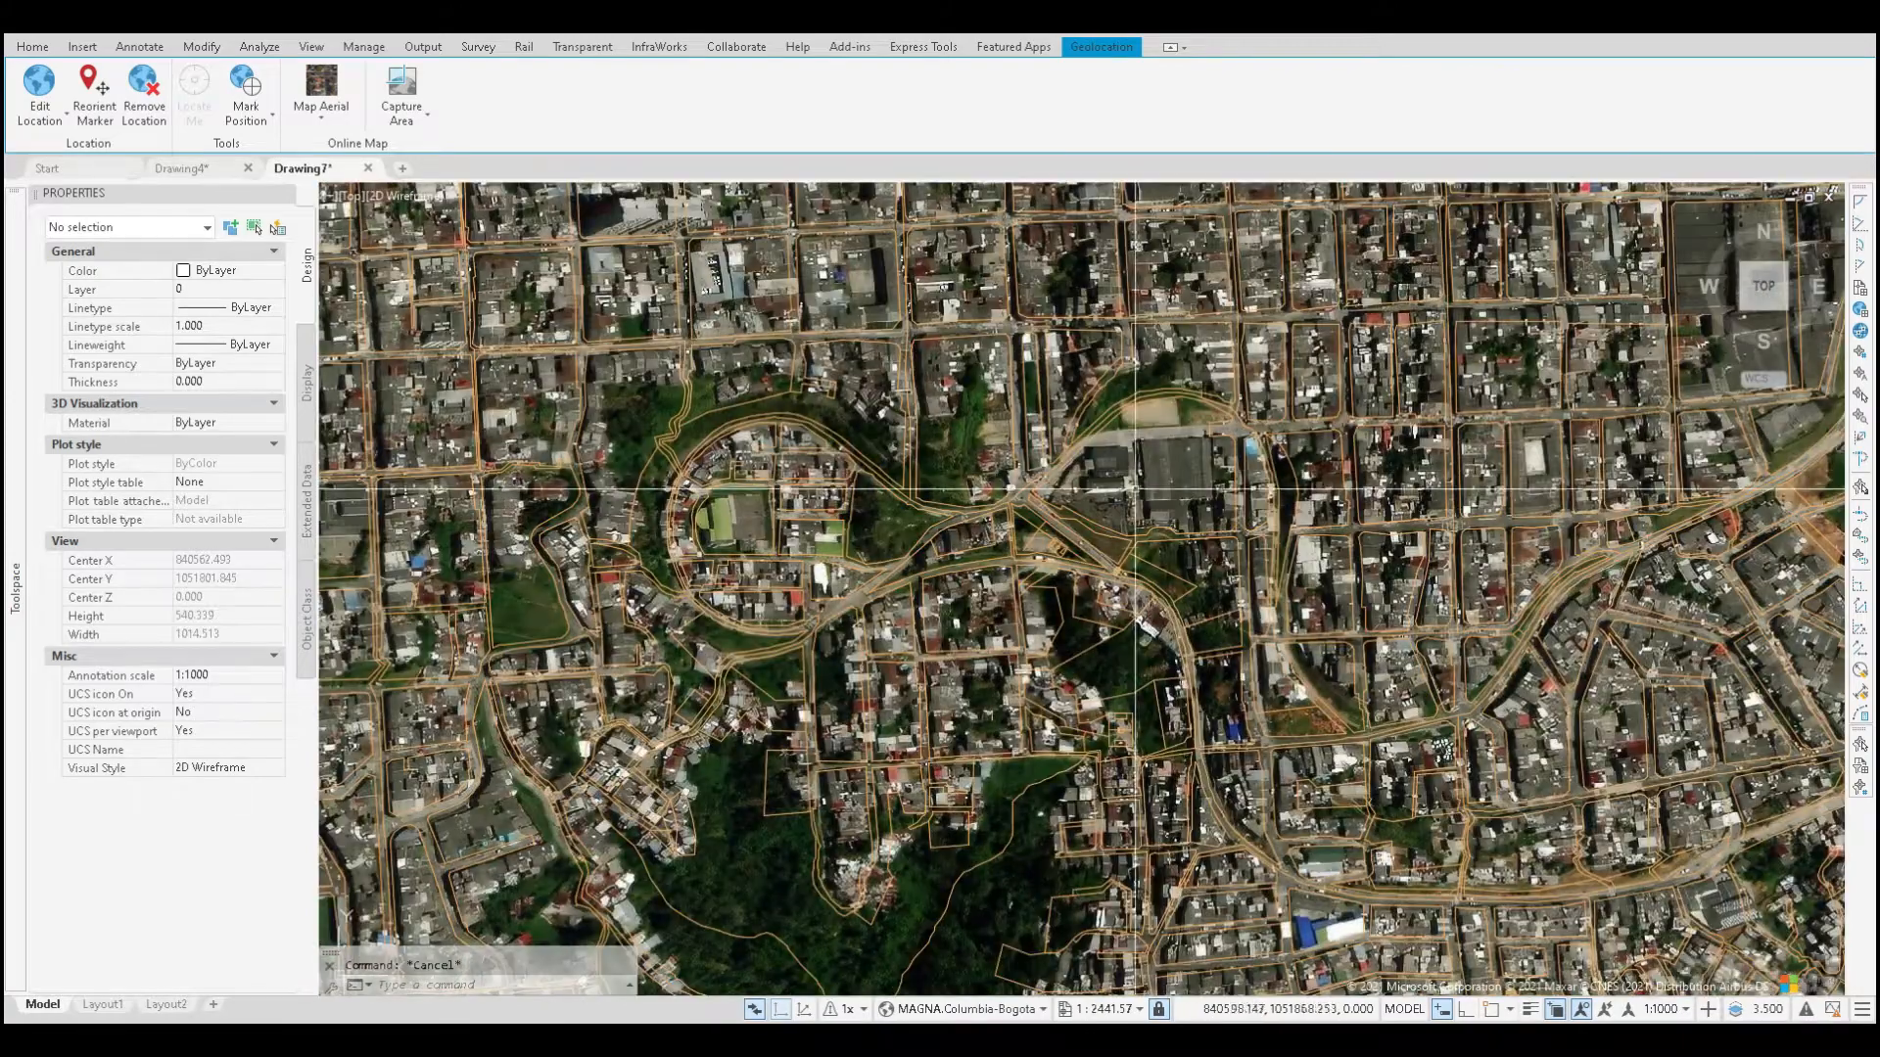
{"action": "scroll", "coordinate": [1231, 385], "scroll_direction": "up", "scroll_amount": 2}
{"action": "middle_click_drag", "start_coordinate": [1294, 325], "coordinate": [1102, 490]}
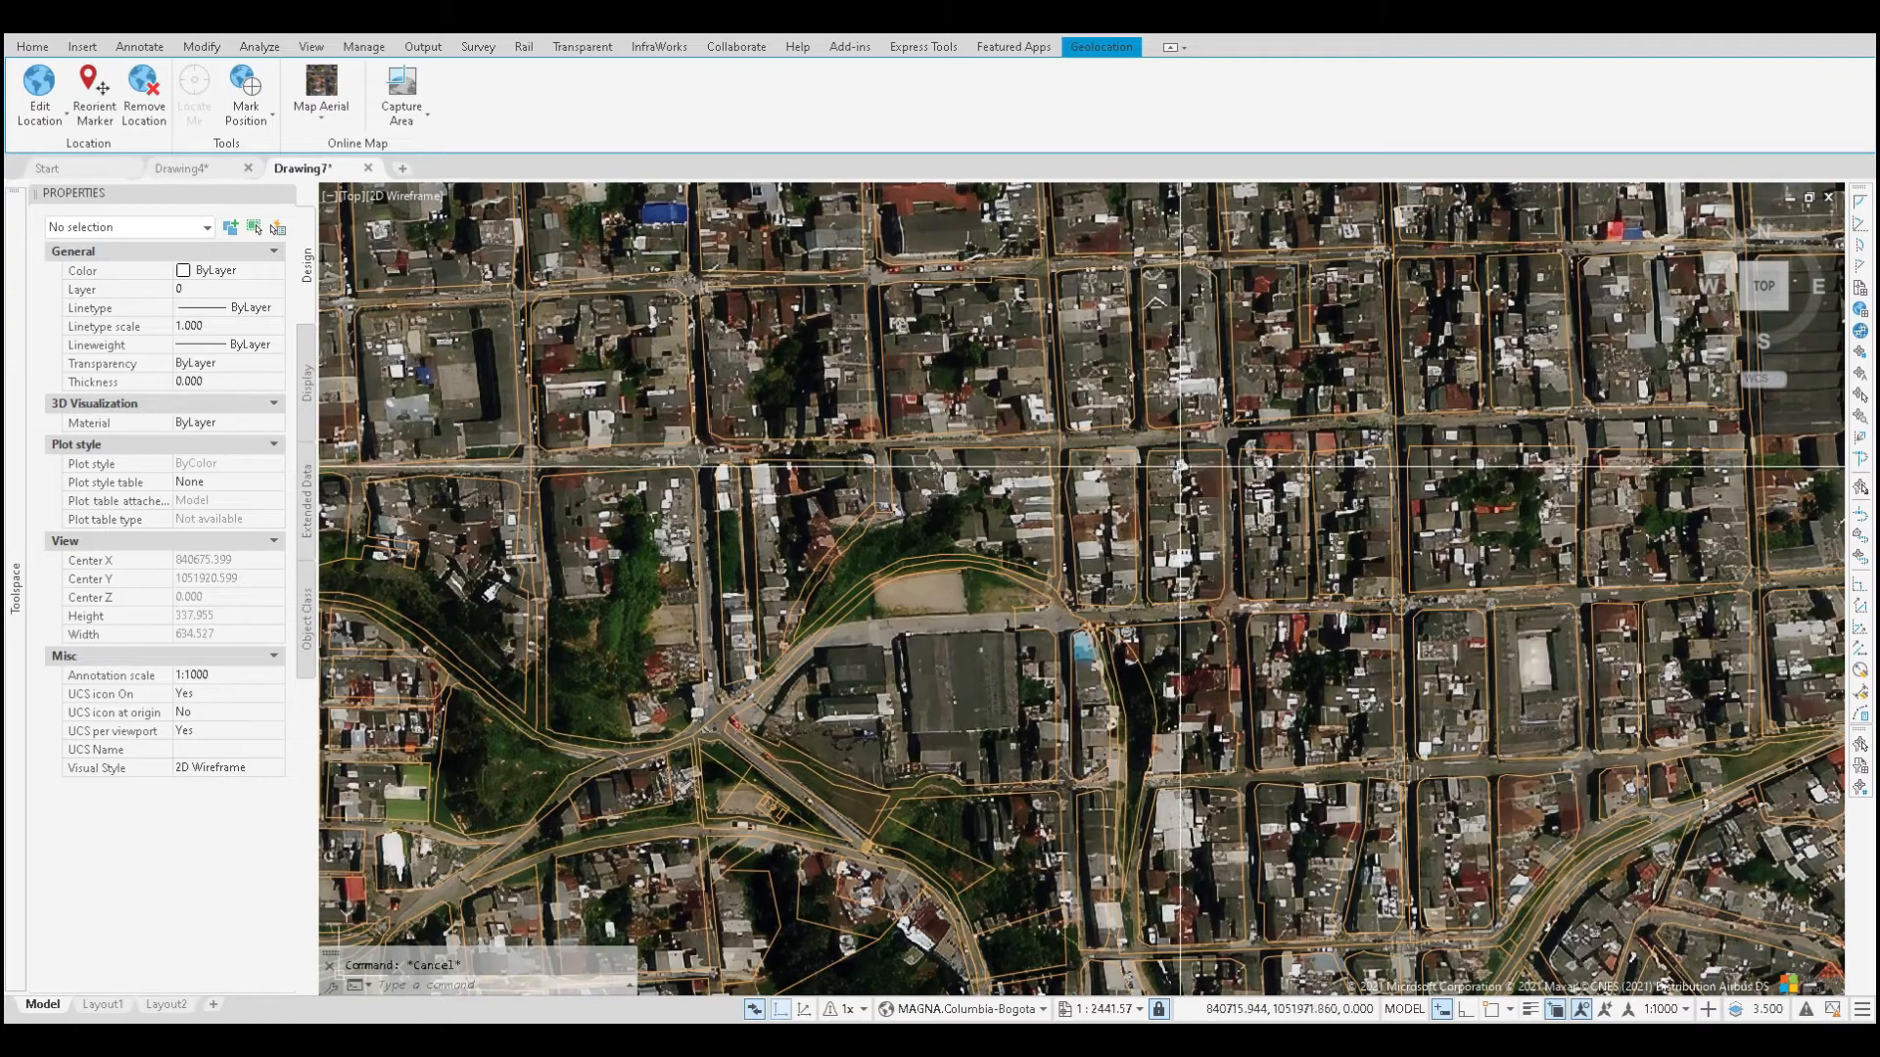
{"action": "scroll", "coordinate": [1181, 466], "scroll_direction": "down", "scroll_amount": 2}
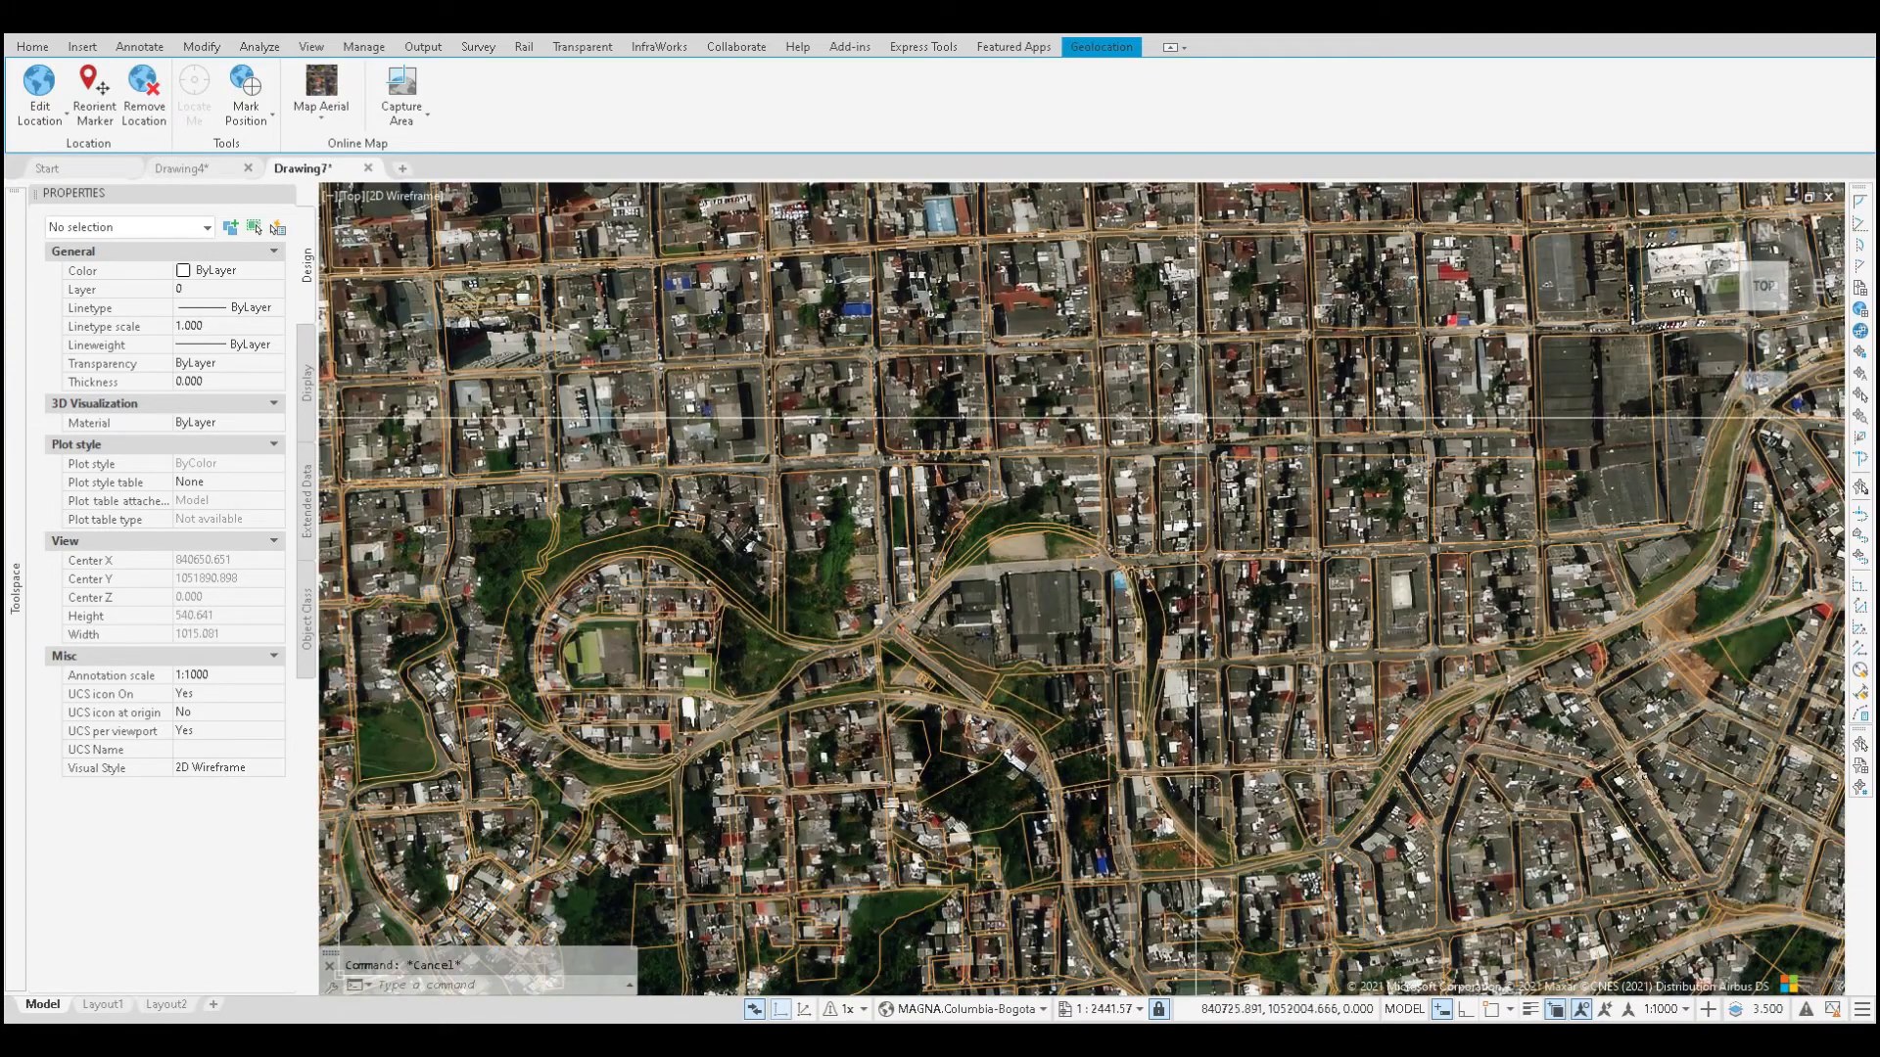
{"action": "scroll", "coordinate": [1194, 421], "scroll_direction": "down", "scroll_amount": 6}
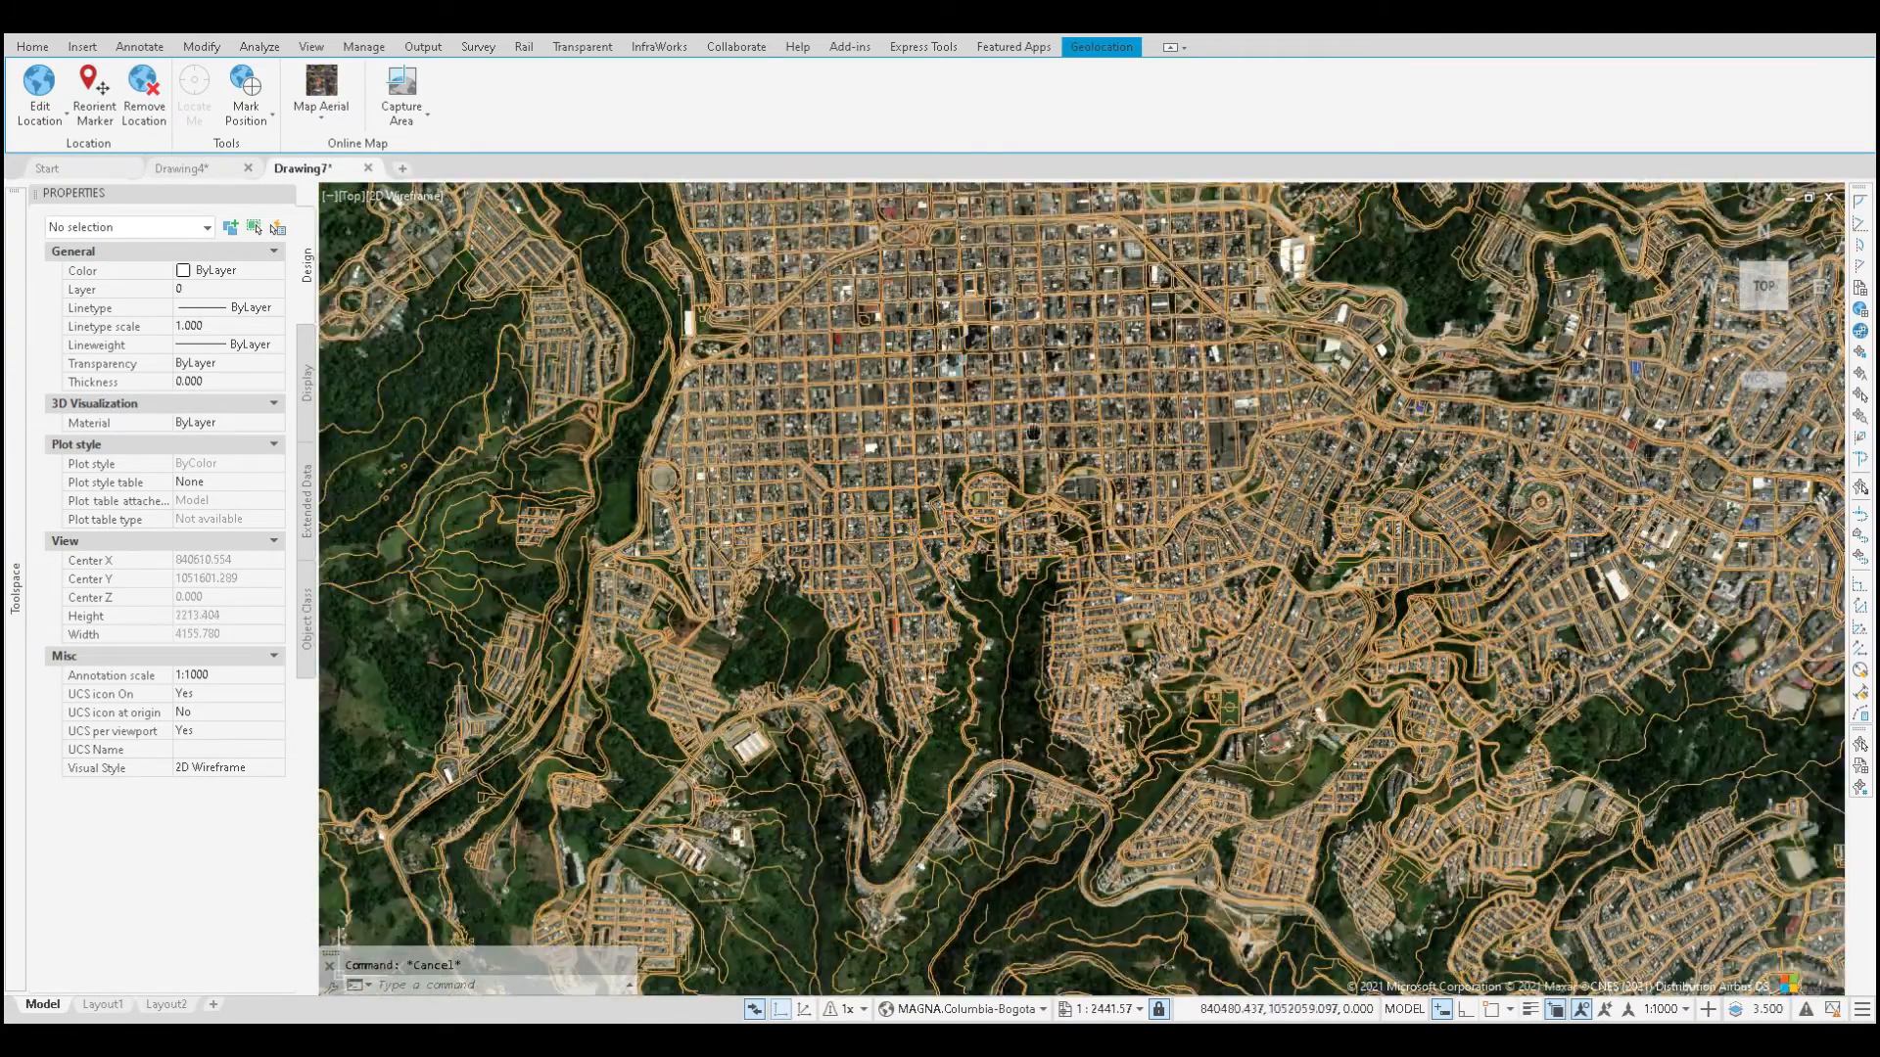
{"action": "scroll", "coordinate": [1032, 432], "scroll_direction": "down", "scroll_amount": 4}
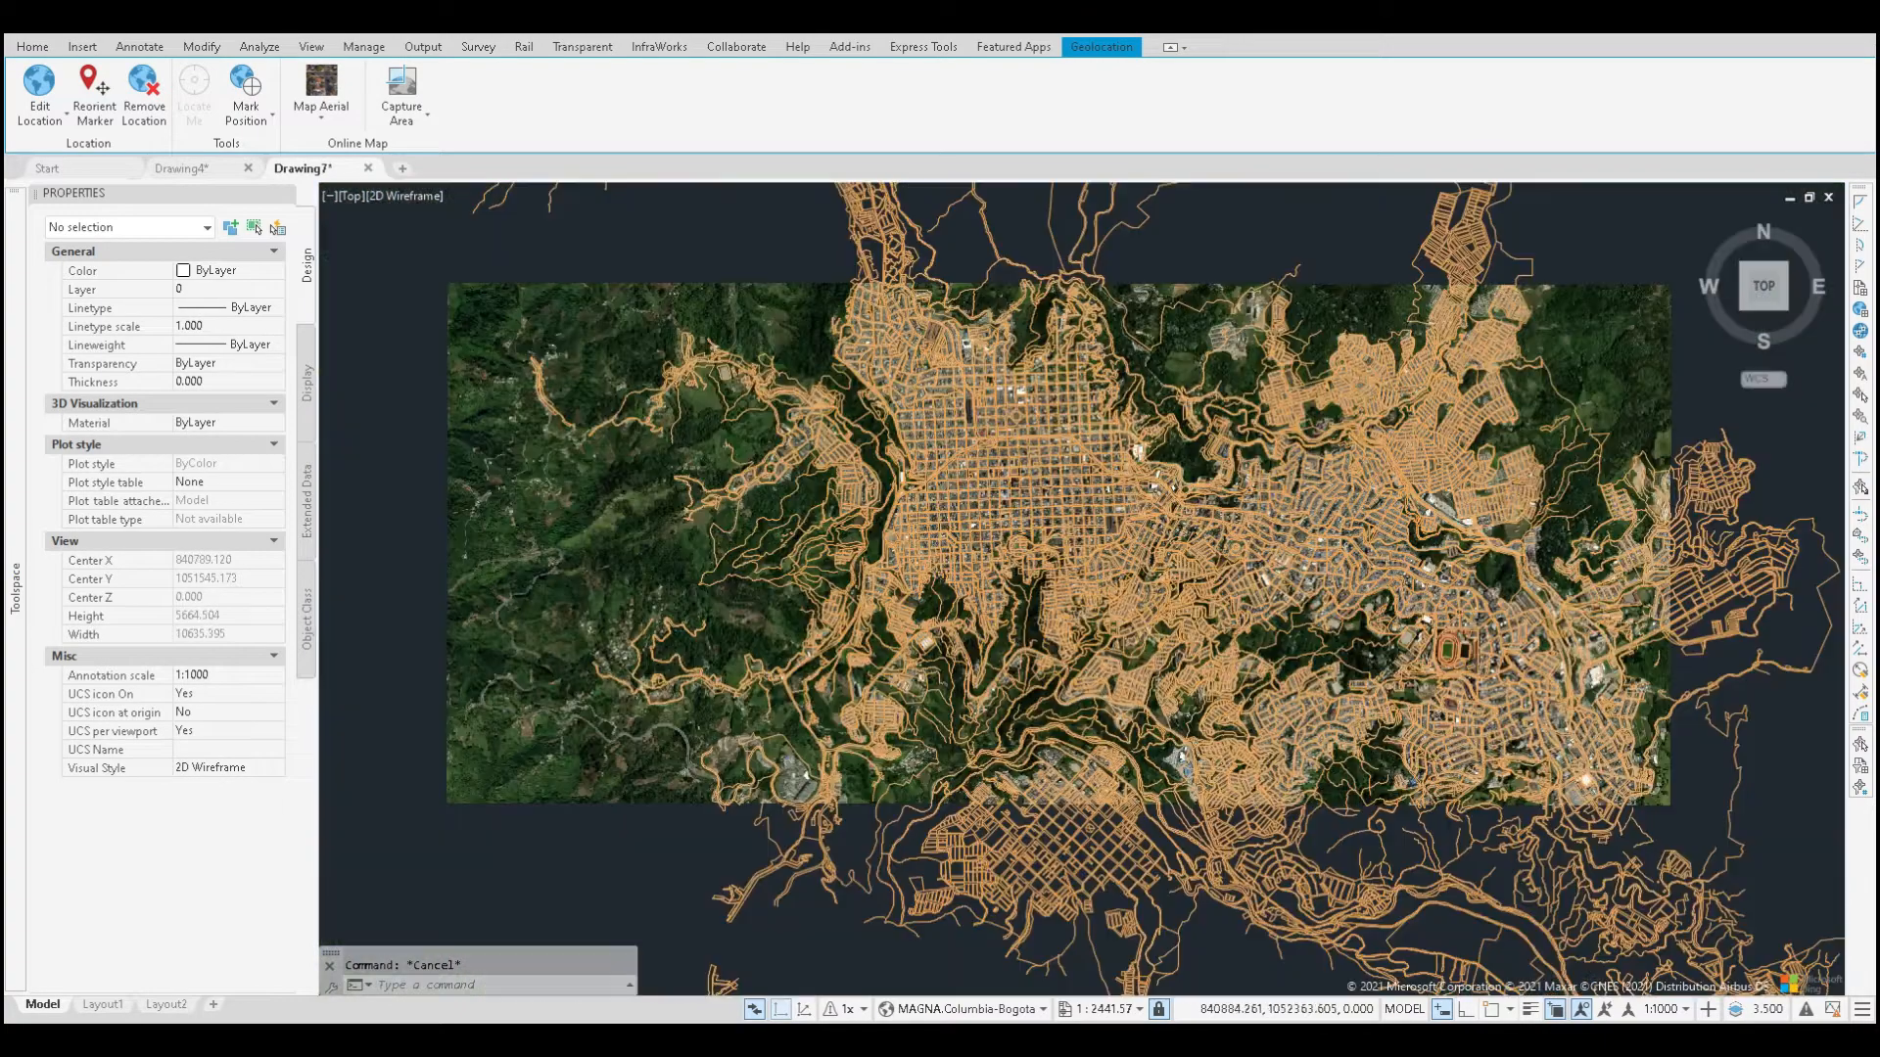
{"action": "scroll", "coordinate": [1094, 472], "scroll_direction": "down", "scroll_amount": 2}
{"action": "middle_click_drag", "start_coordinate": [1077, 431], "coordinate": [1040, 489]}
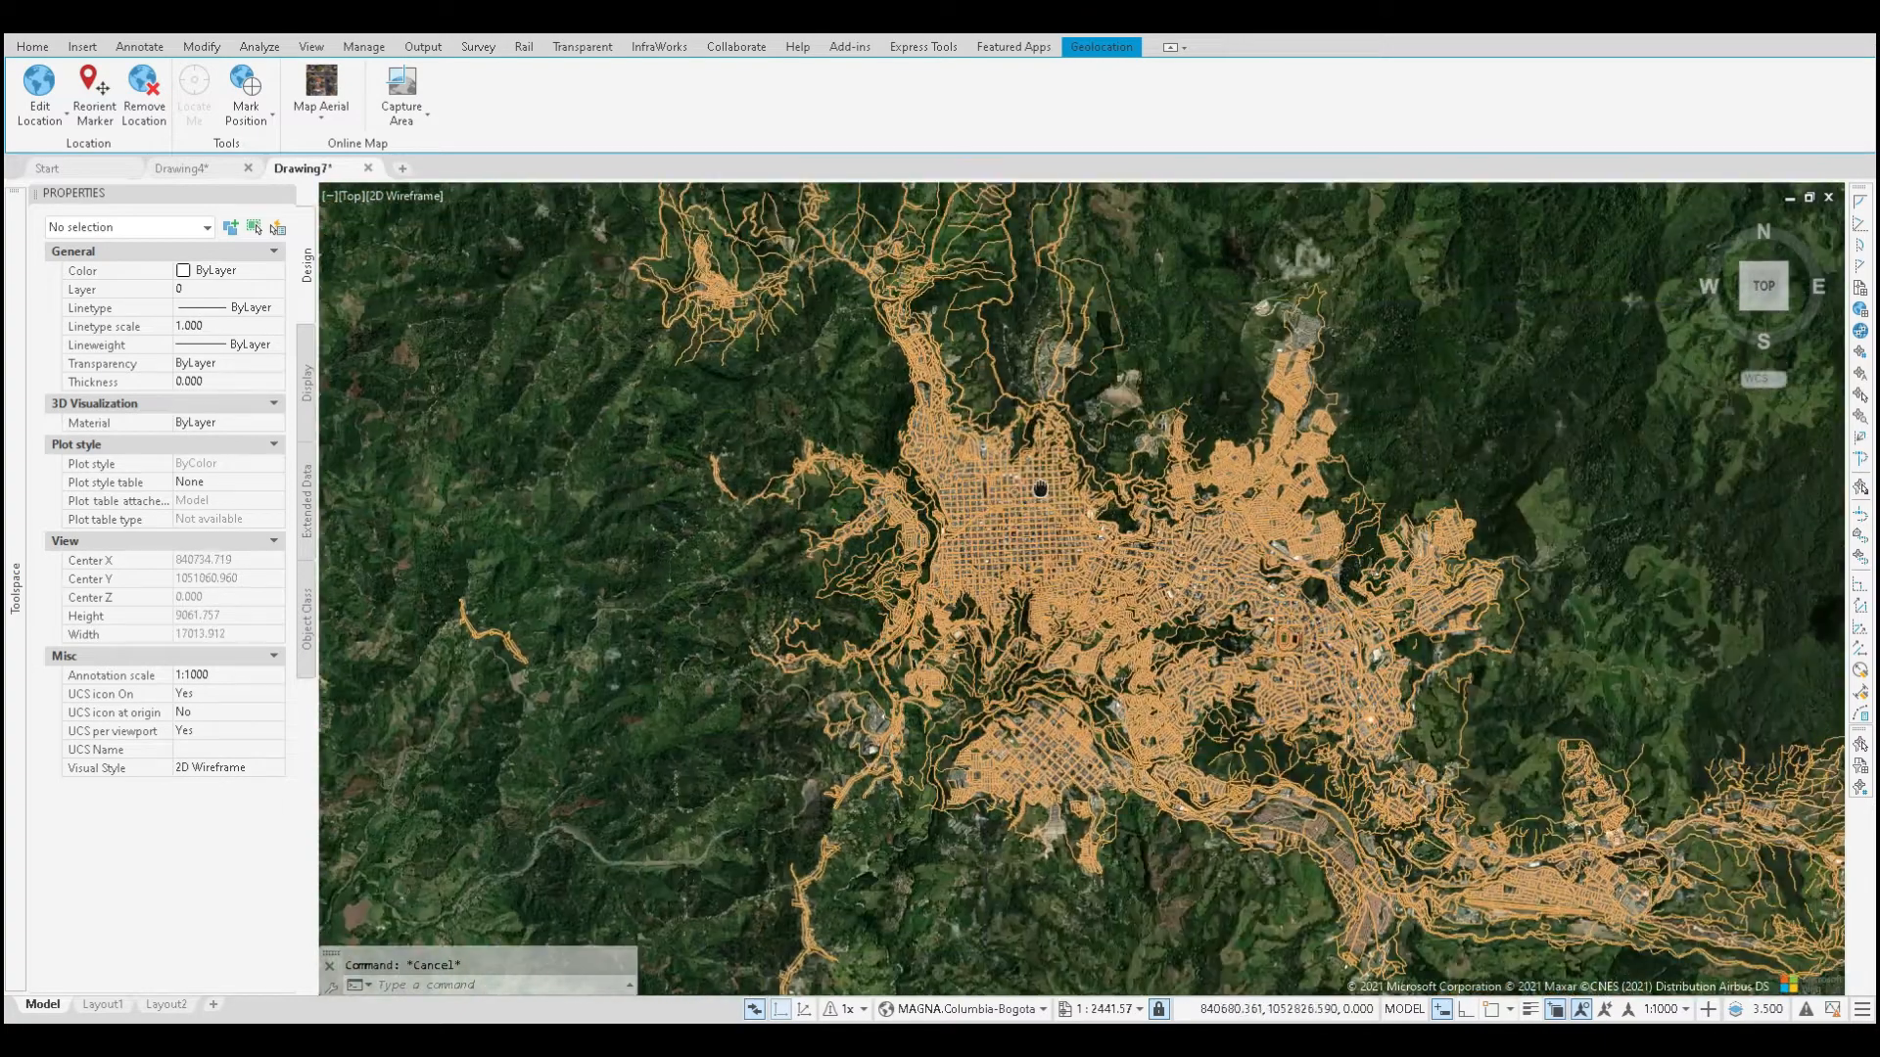
{"action": "scroll", "coordinate": [1055, 496], "scroll_direction": "up", "scroll_amount": 2}
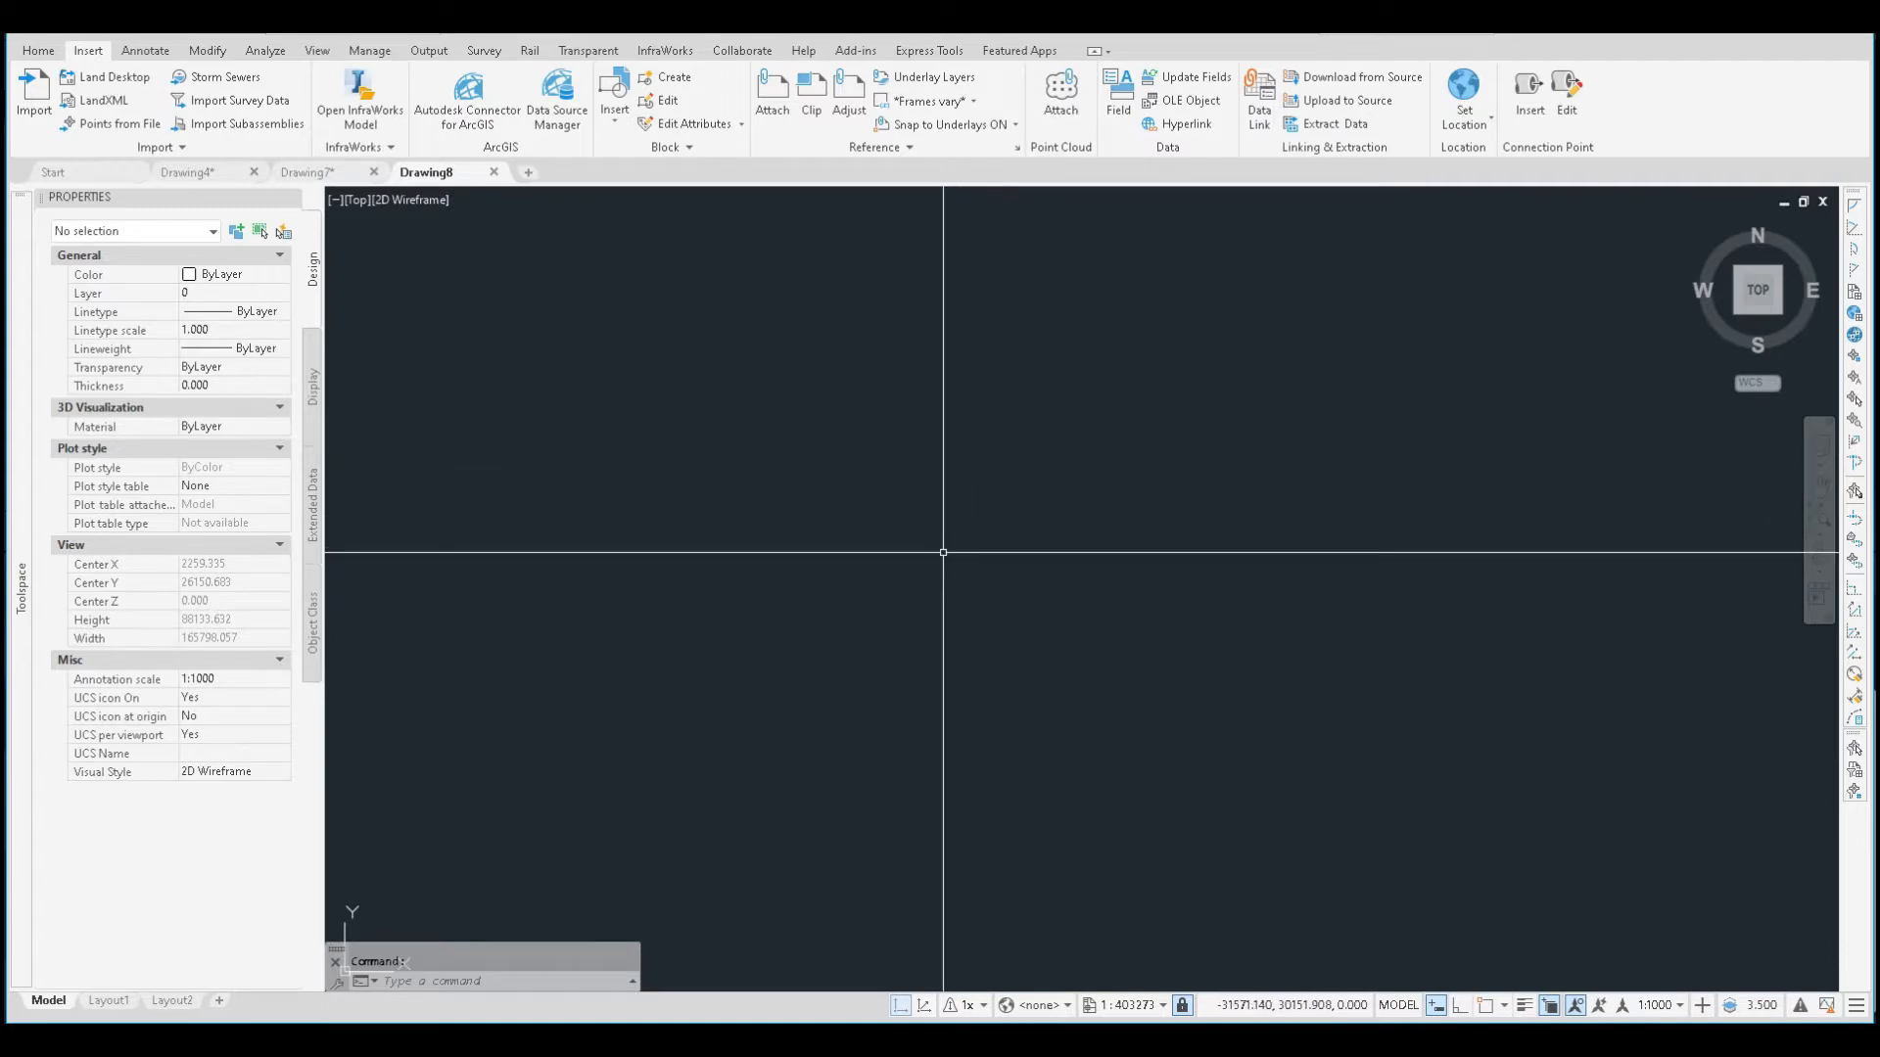
Step: Start MAPIMPORT in the empty new drawing with ESRI Shapefile (*.shp) as the file type
{"action": "type", "text": "impor"}
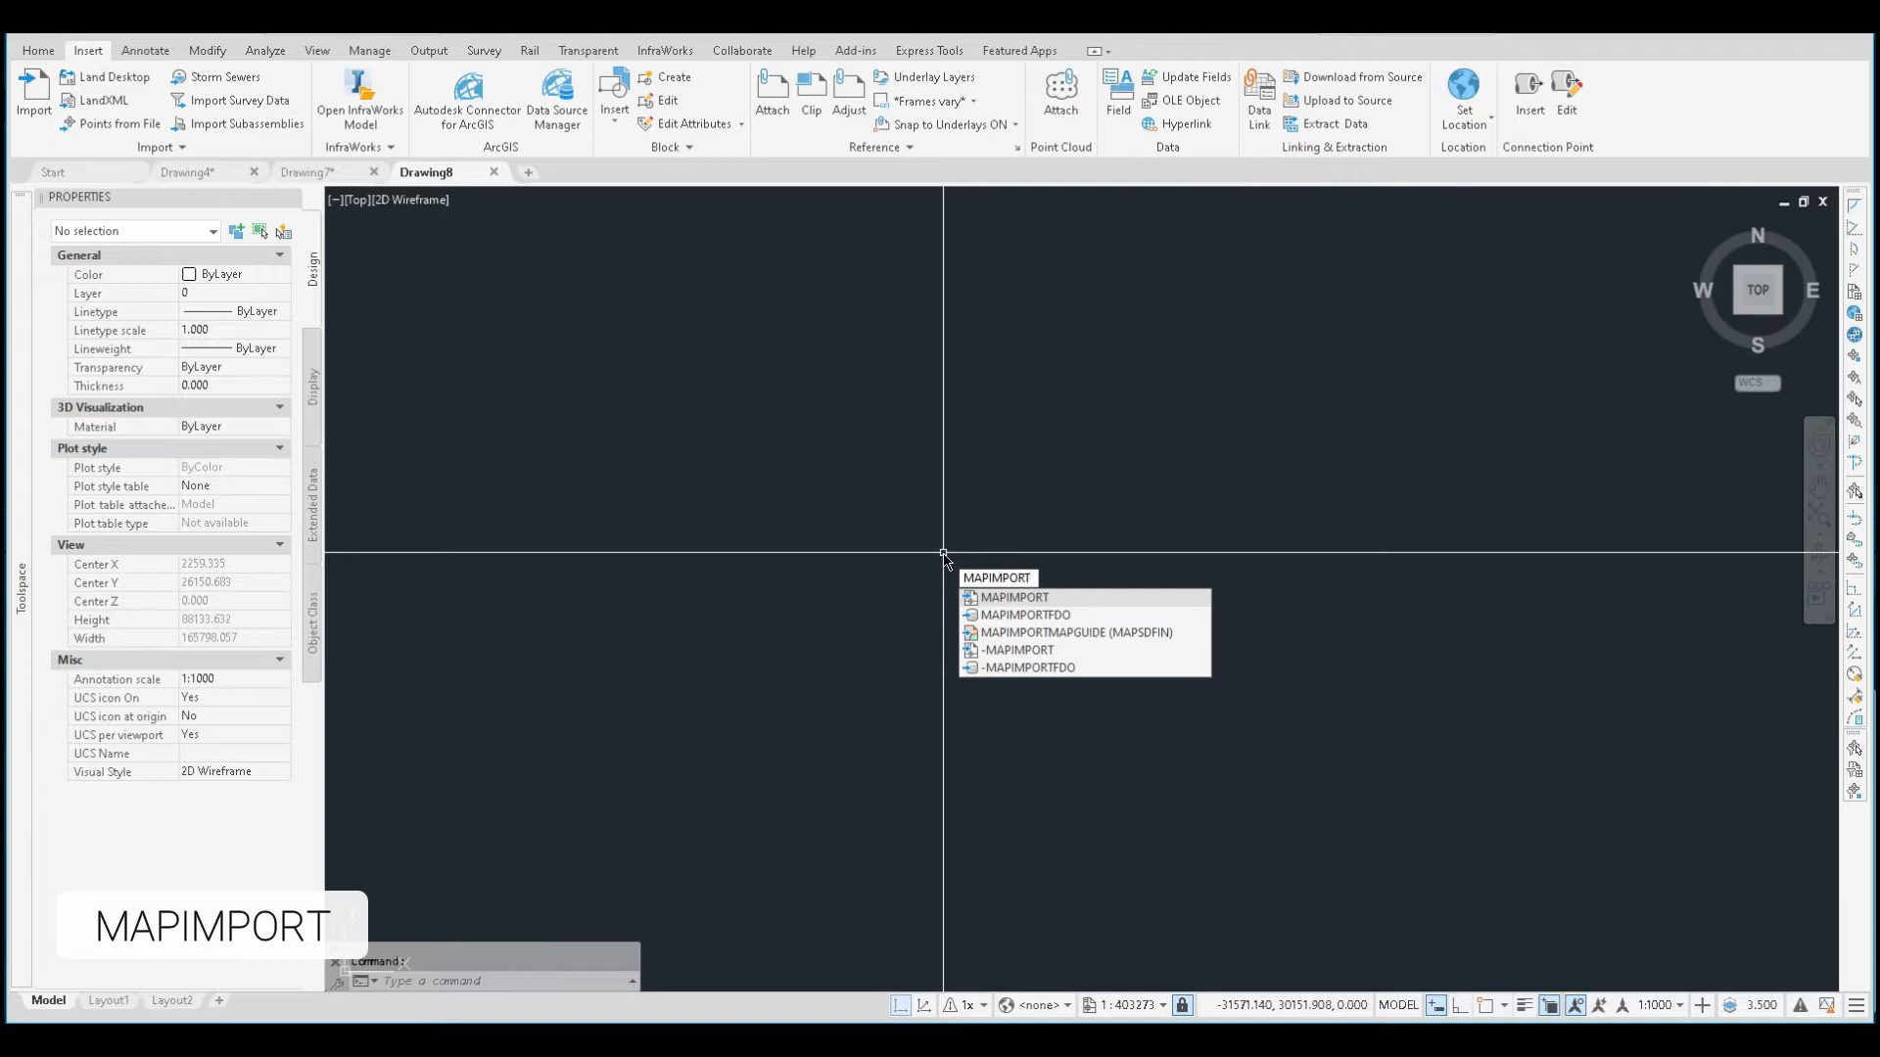
{"action": "key", "text": "Return"}
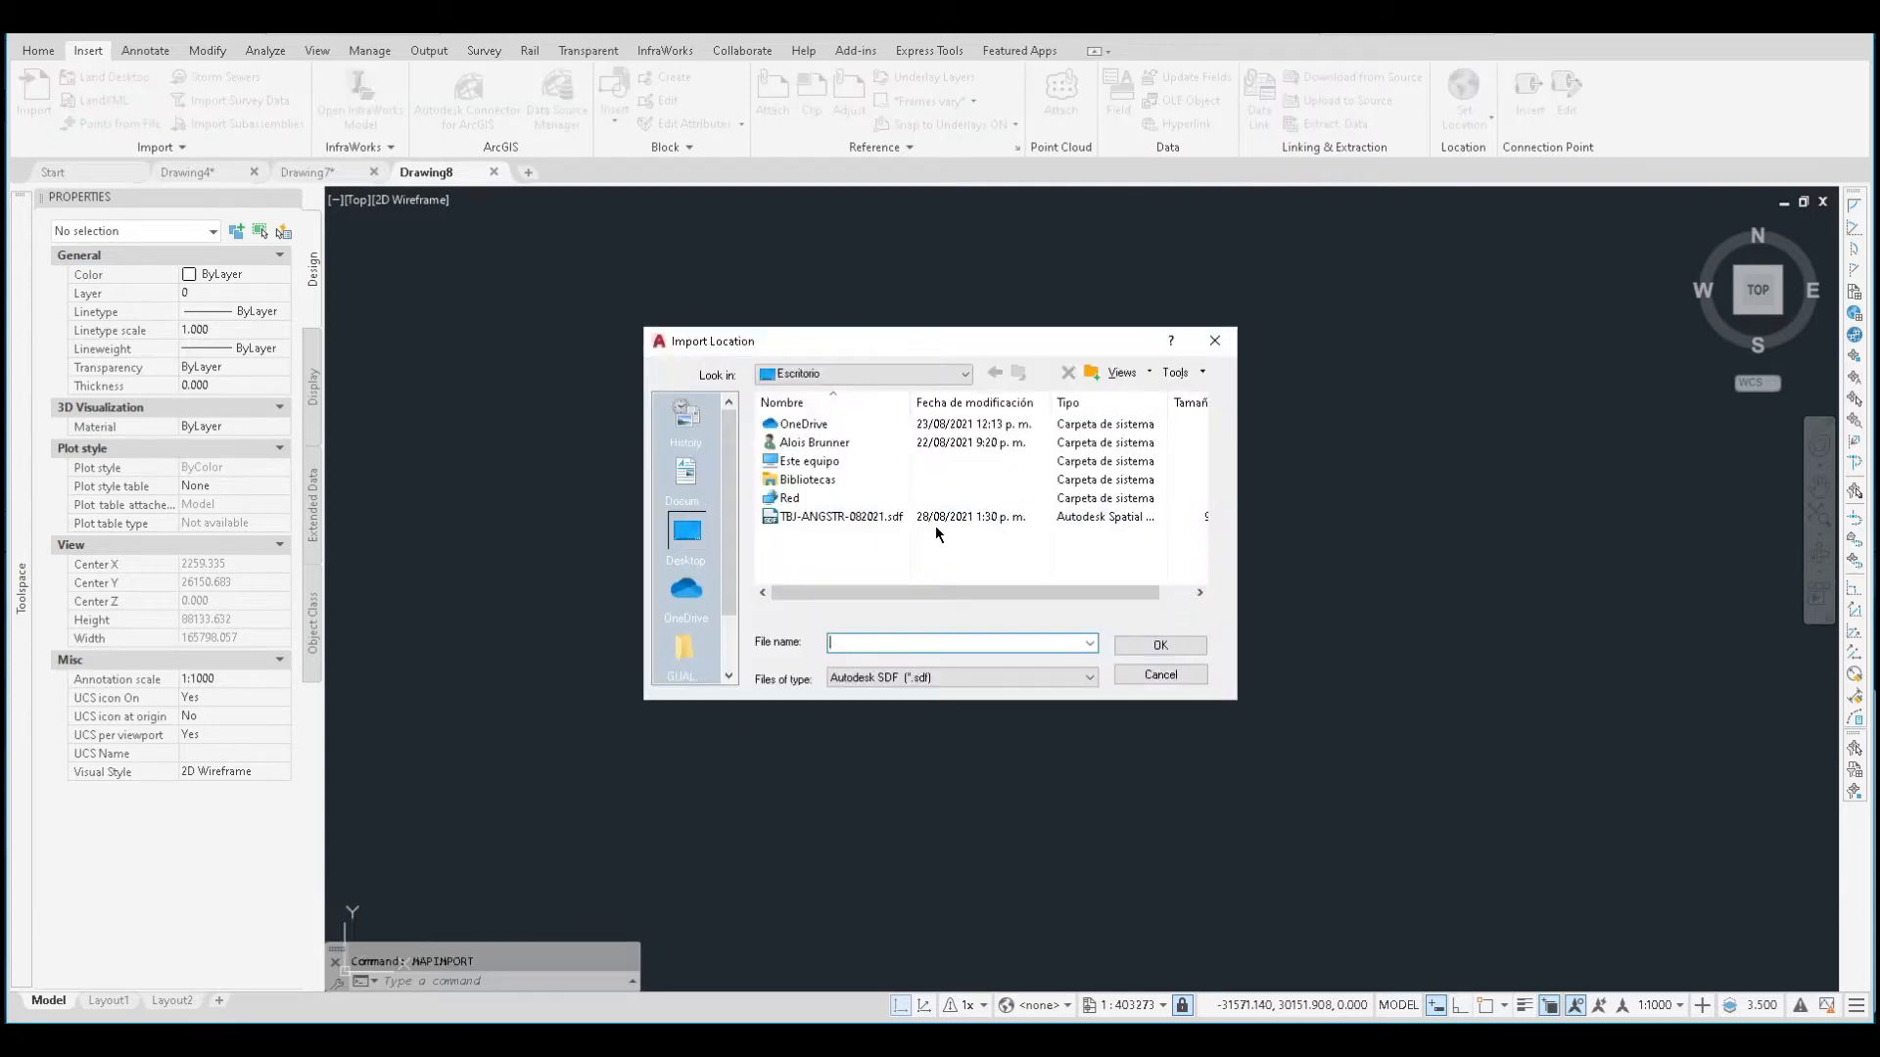
{"action": "left_click", "coordinate": [997, 678]}
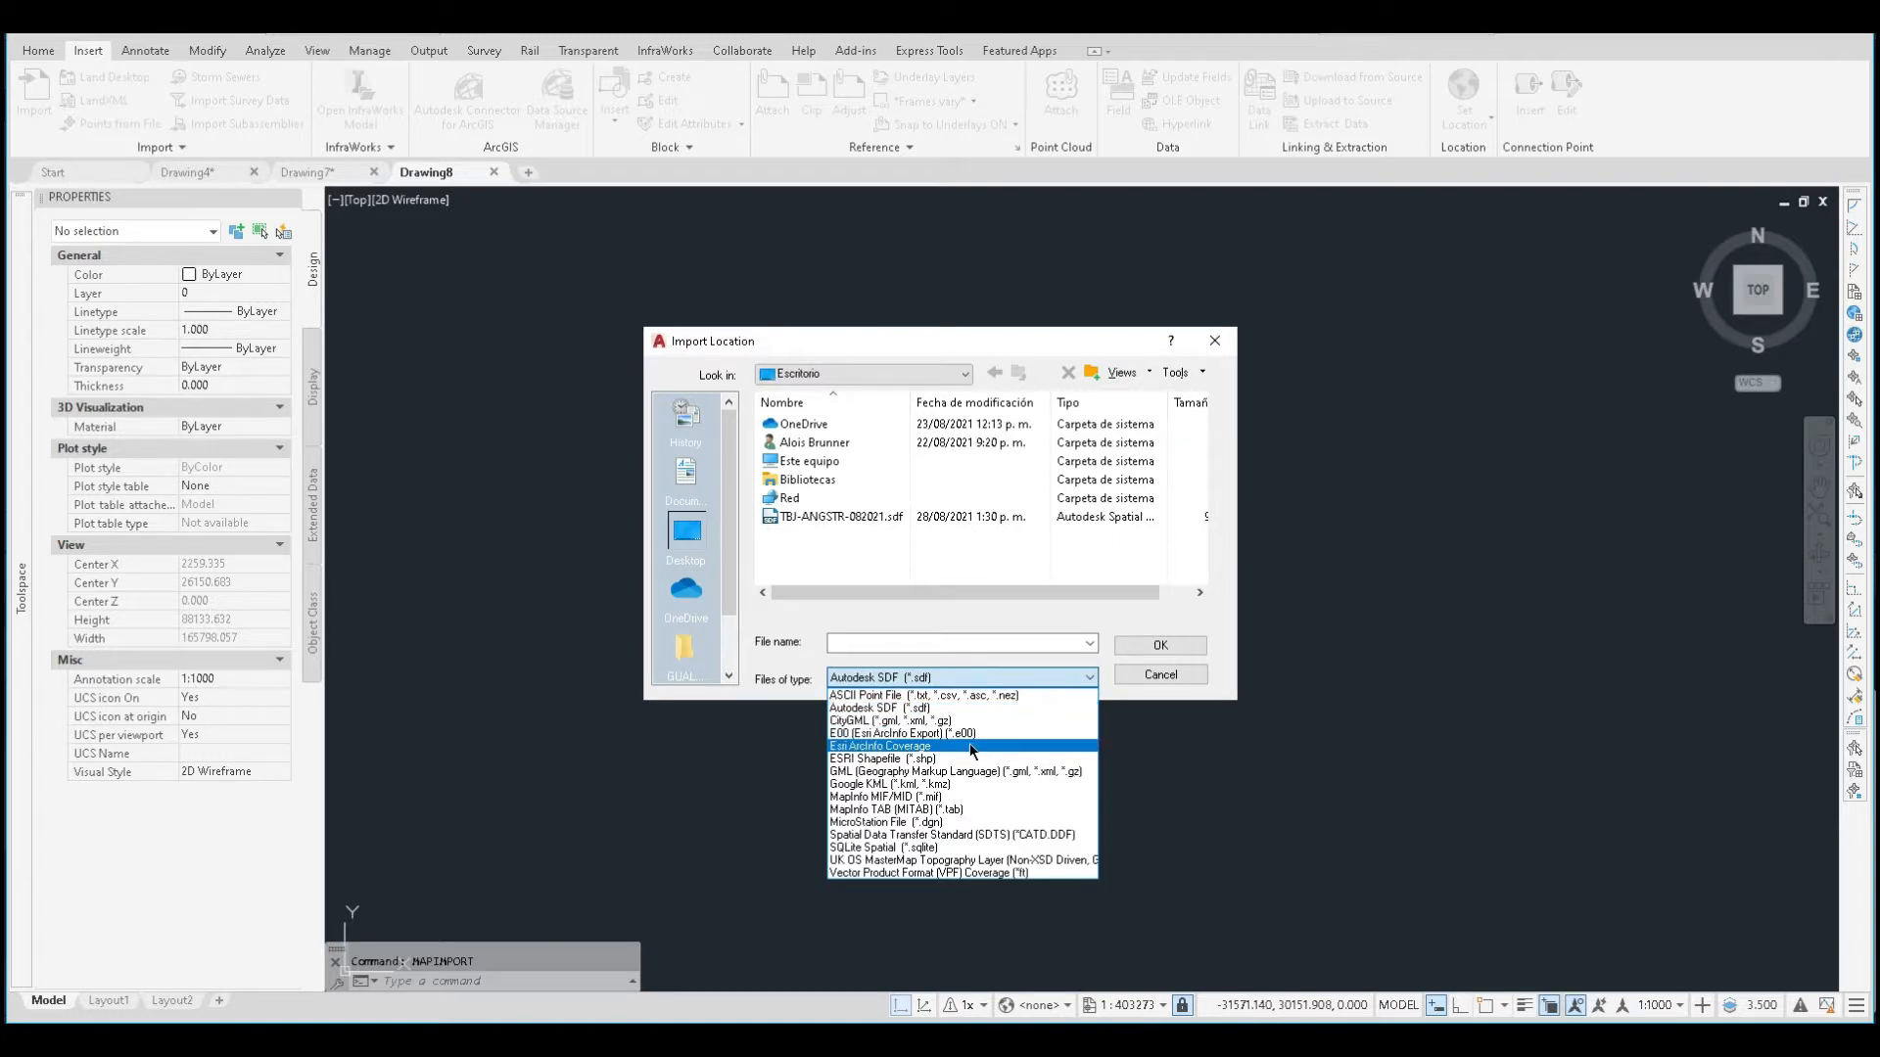
{"action": "left_click", "coordinate": [937, 760]}
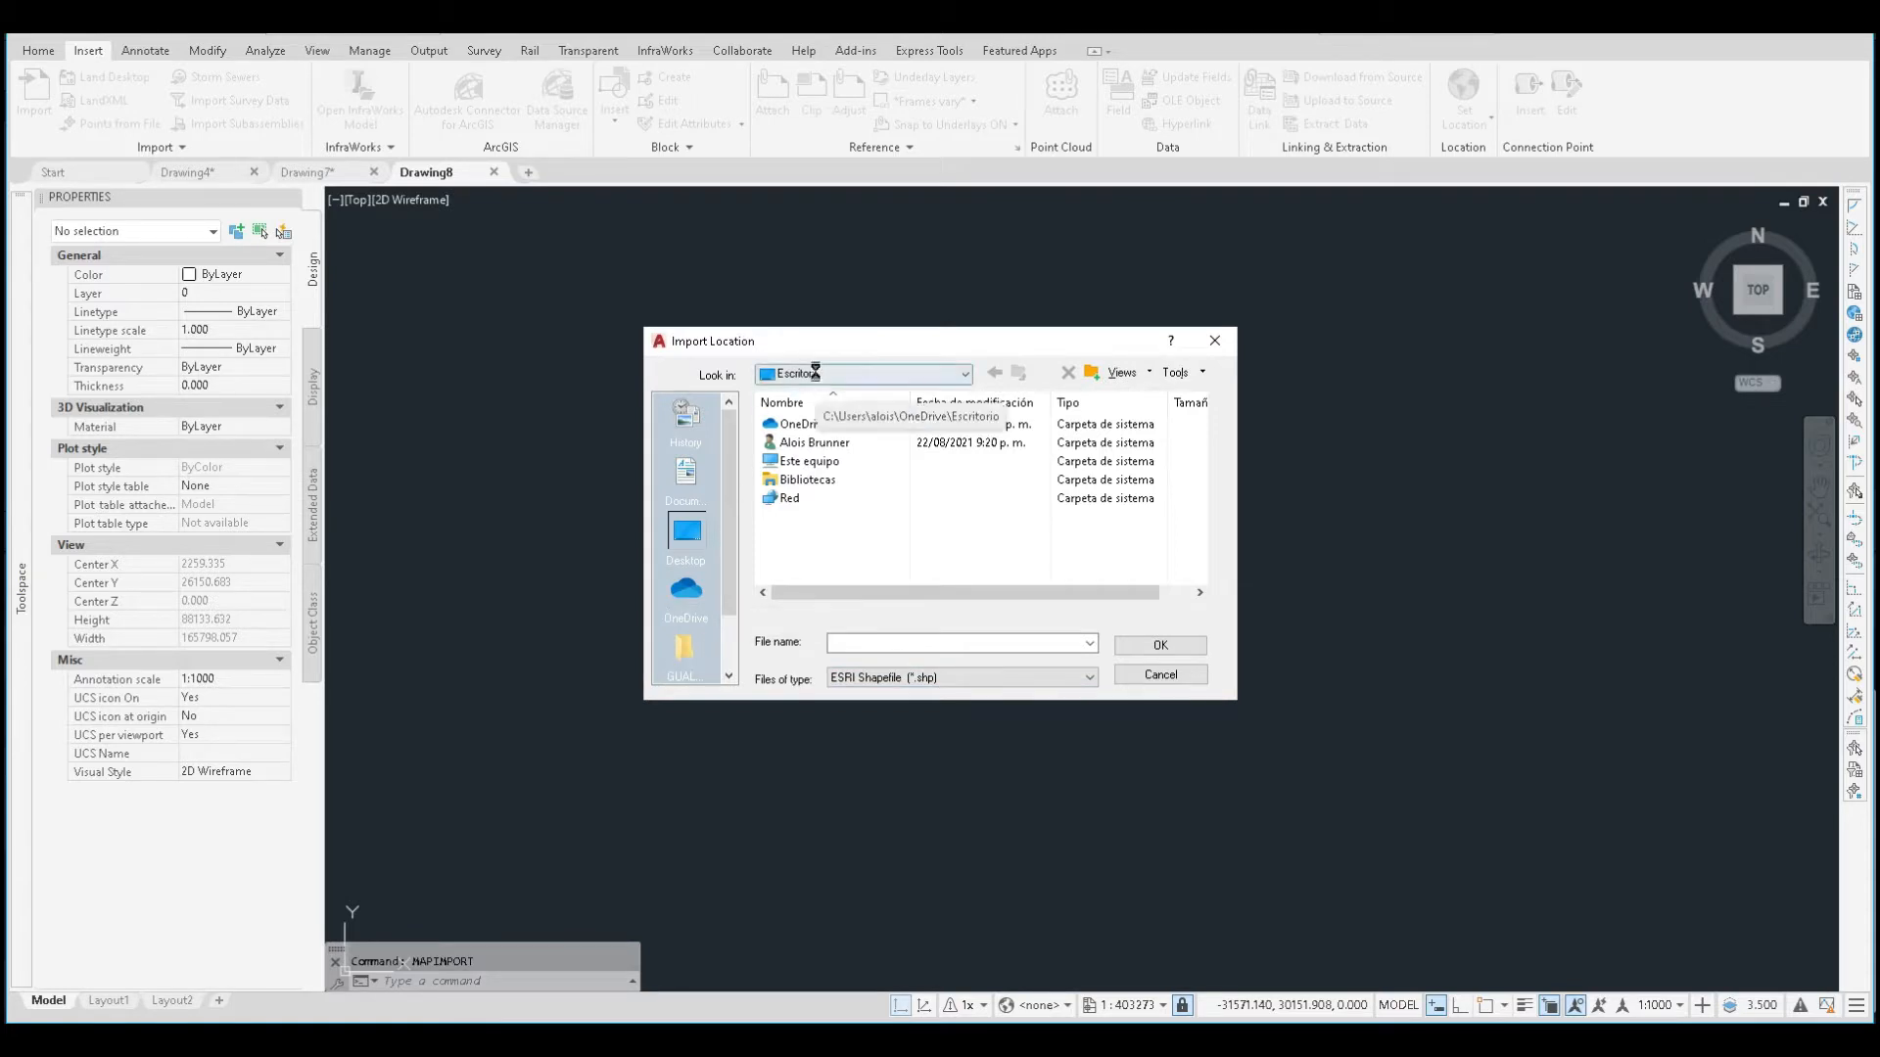
Step: Choose CBD_URB_LINEA.shp for import from the URBANO folder of Plano_Catastral_Caldas\17_CALDAS, inside VIDEOS CIVIL 3D\FILES\shp on drive D
{"action": "left_click", "coordinate": [862, 374]}
{"action": "left_click", "coordinate": [871, 450]}
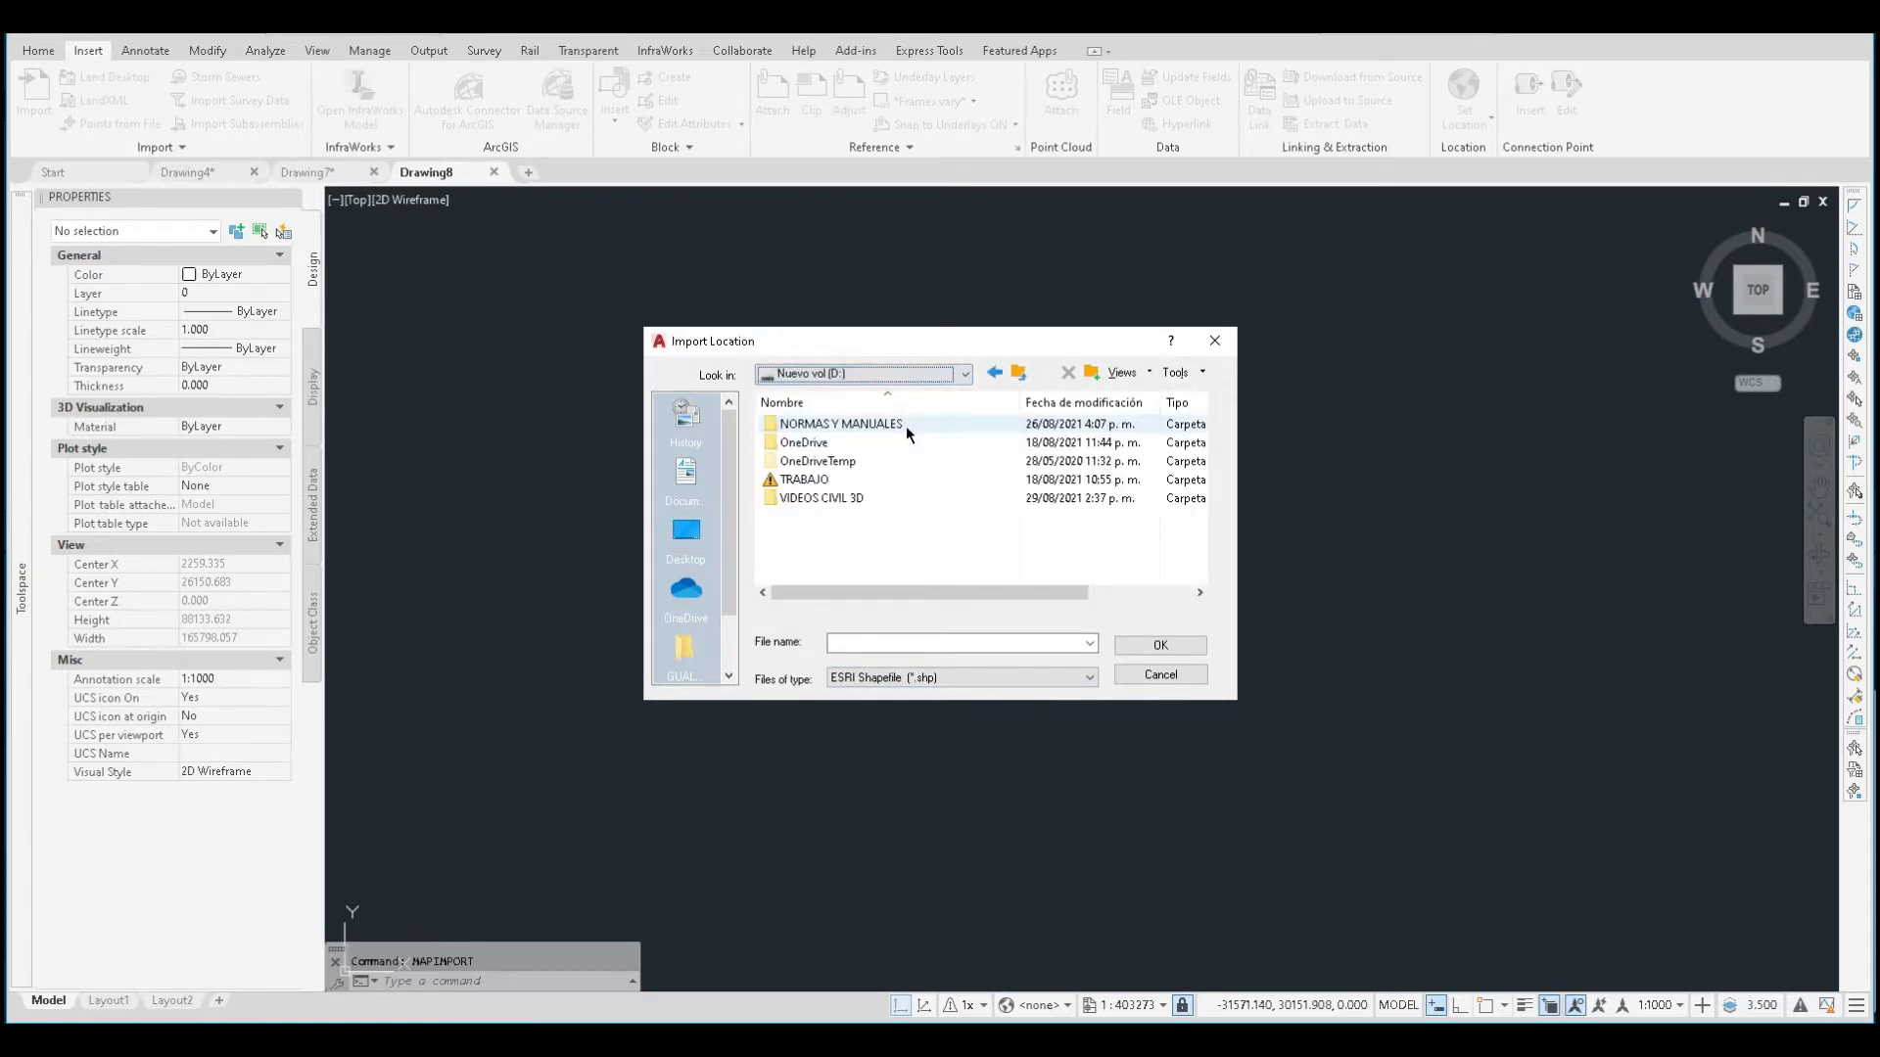
{"action": "double_click", "coordinate": [847, 499]}
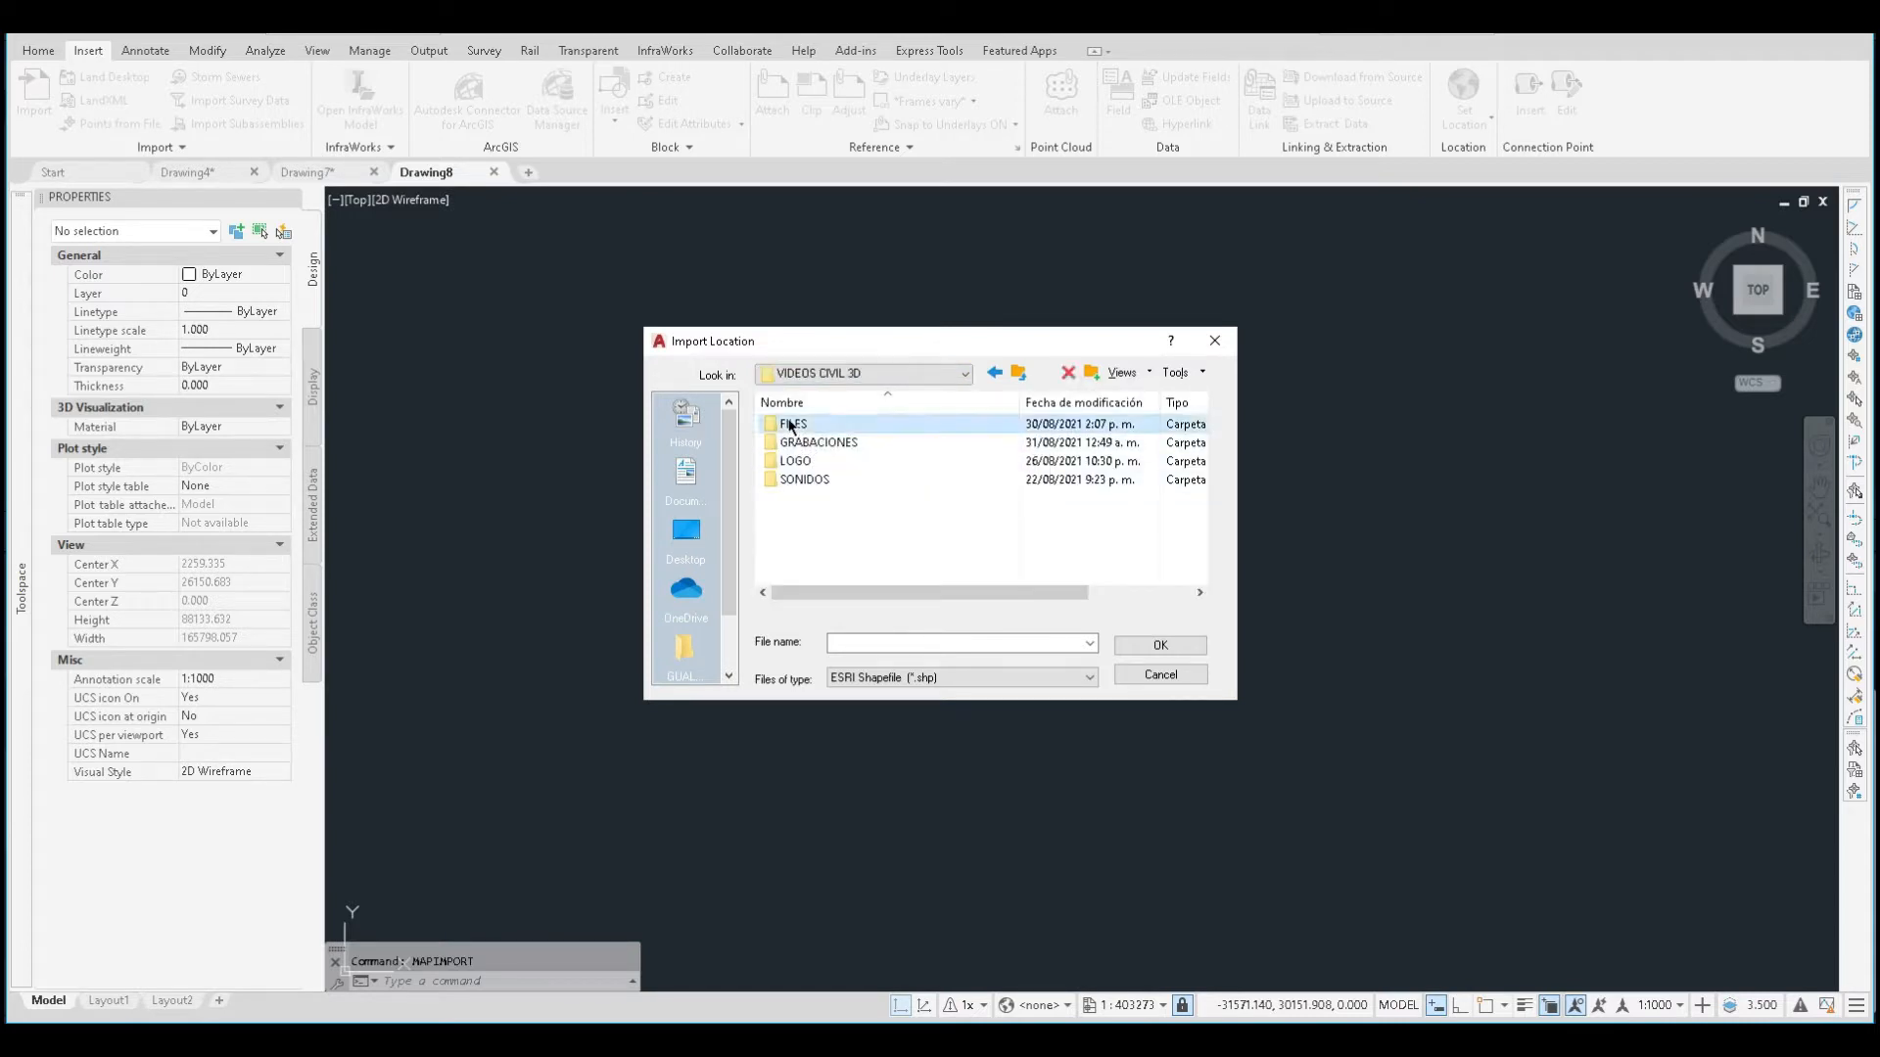
{"action": "double_click", "coordinate": [793, 424]}
{"action": "double_click", "coordinate": [815, 426]}
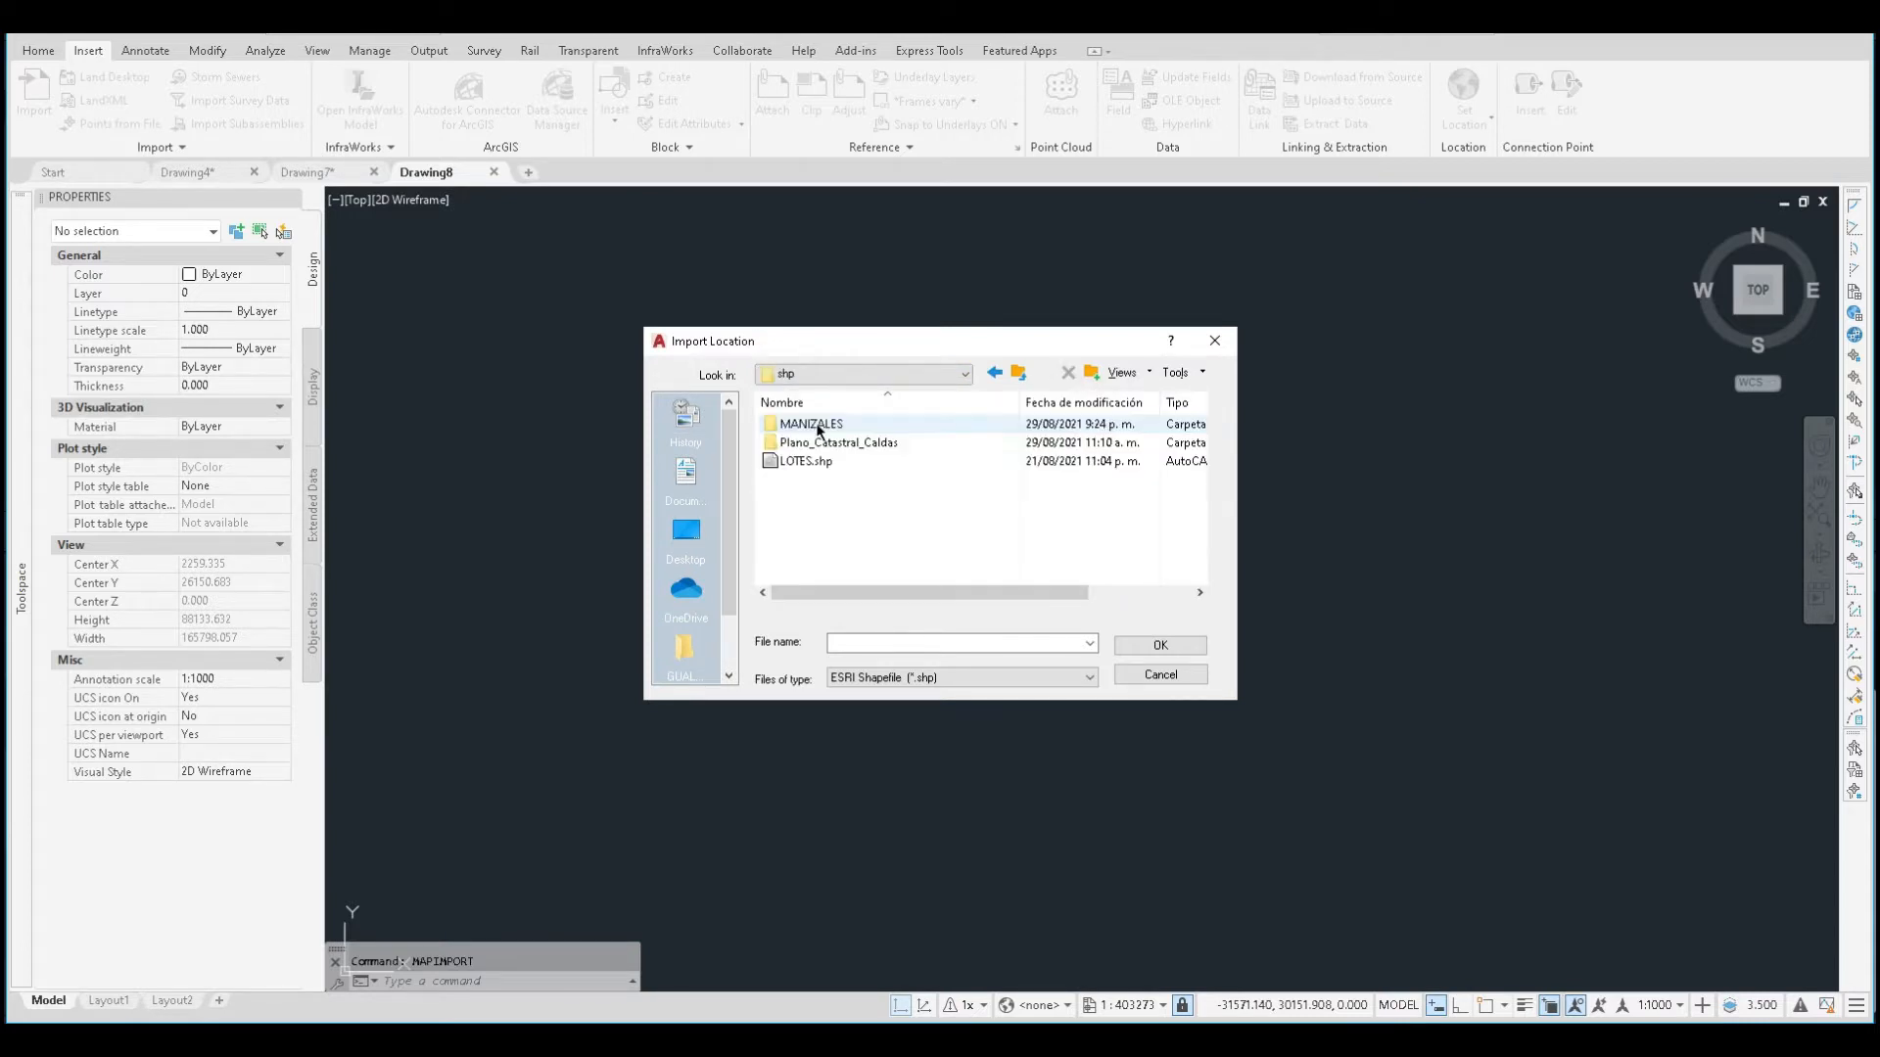
{"action": "double_click", "coordinate": [819, 443]}
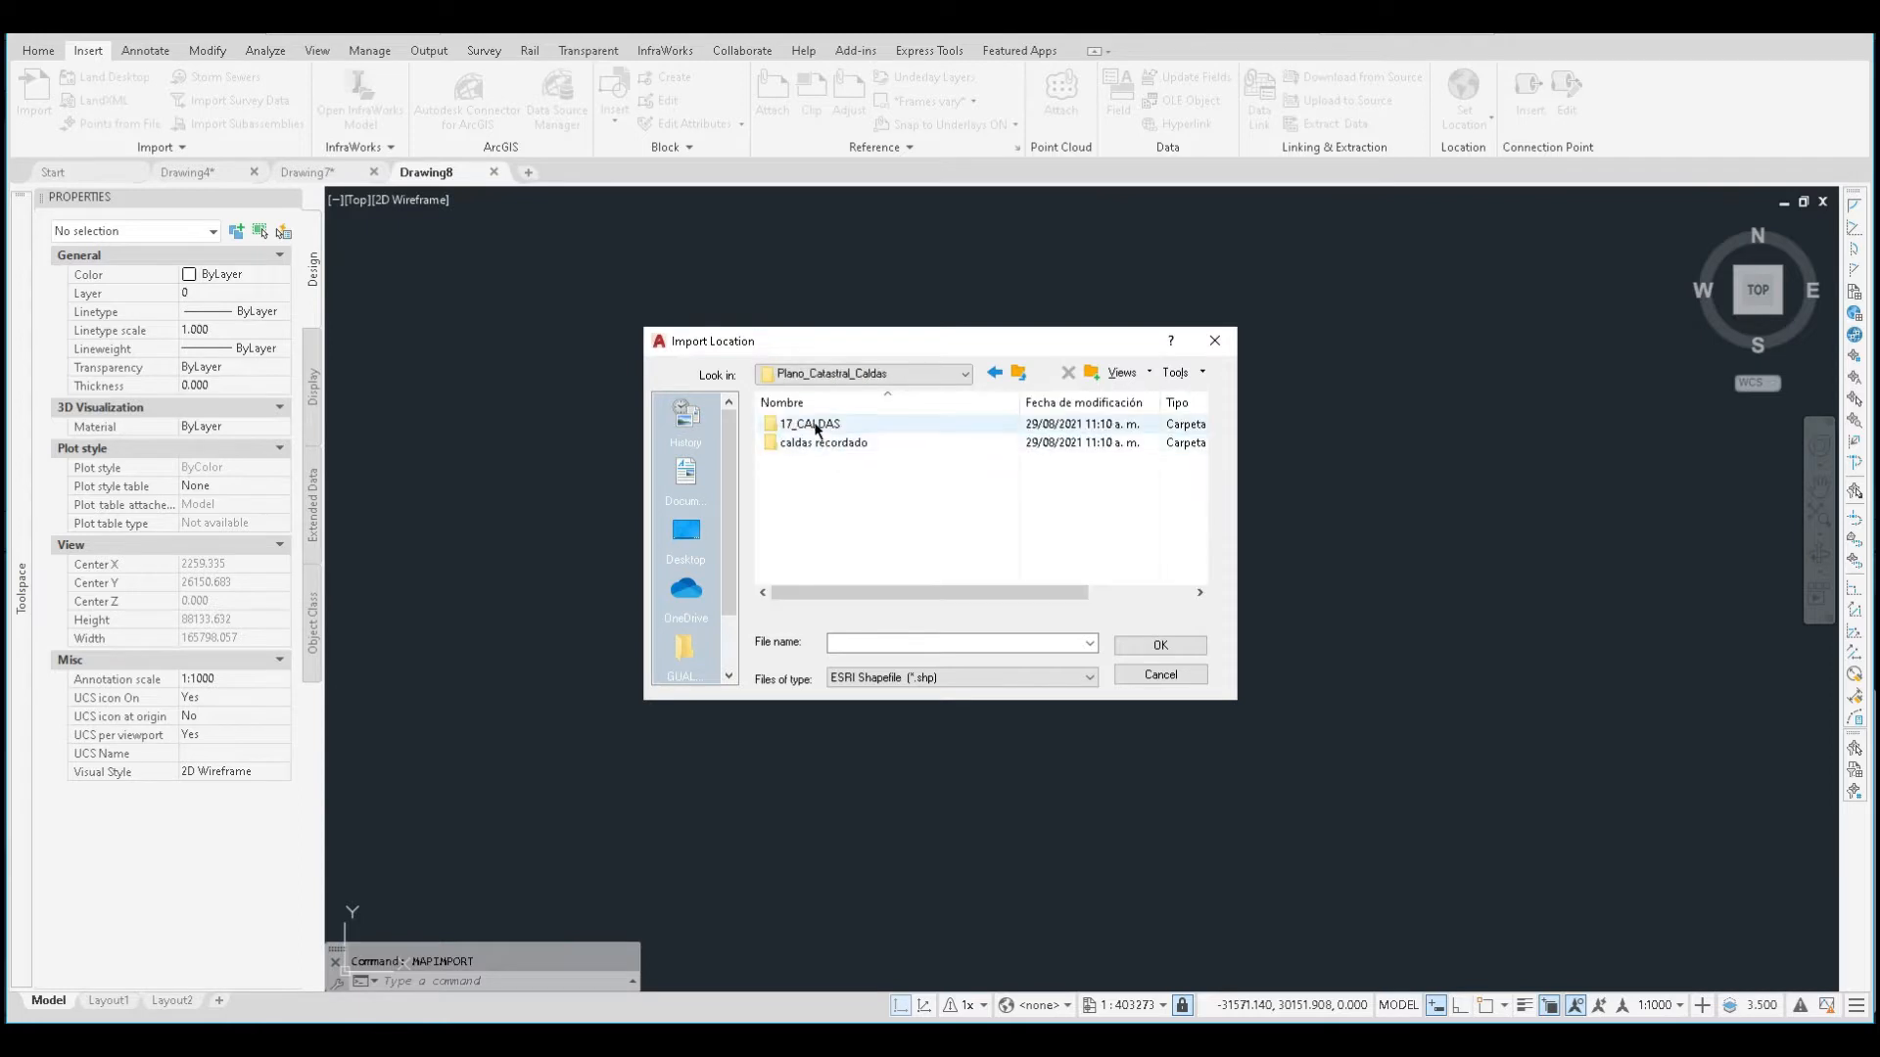
{"action": "double_click", "coordinate": [816, 426]}
{"action": "double_click", "coordinate": [802, 519]}
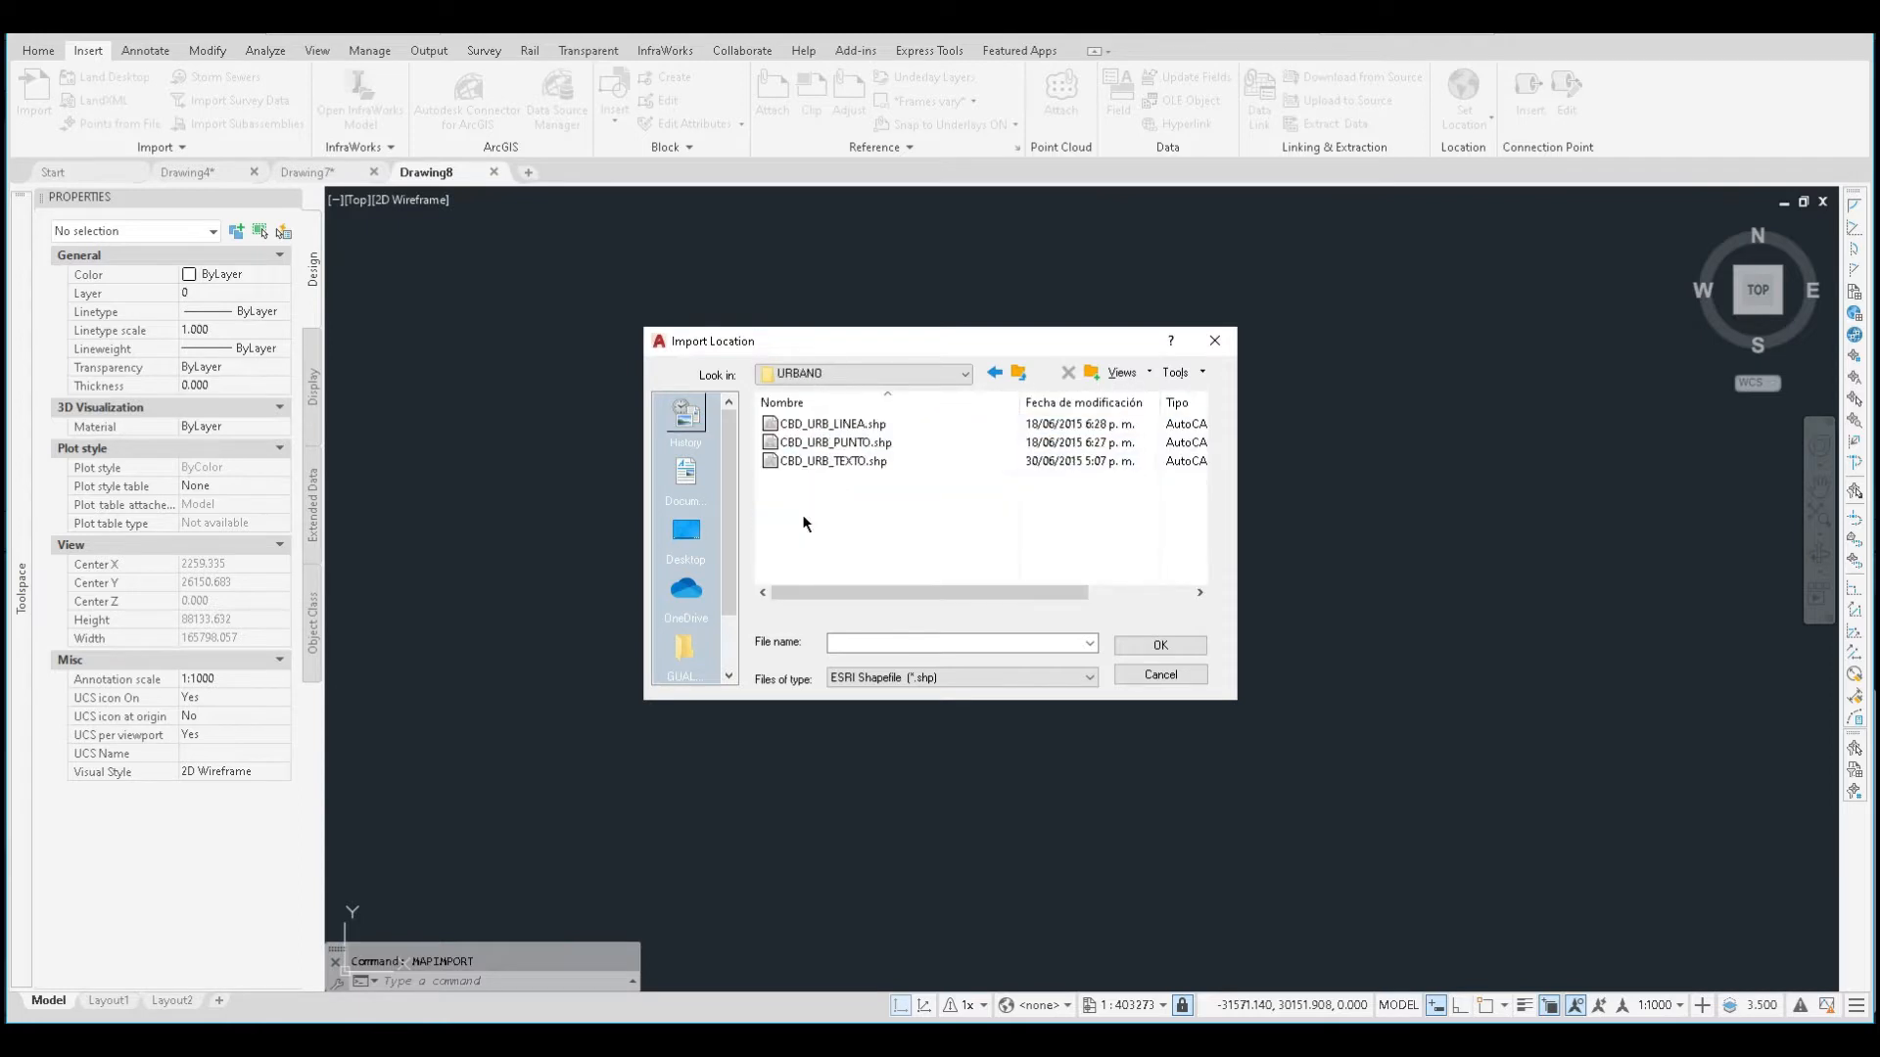
{"action": "left_click", "coordinate": [844, 427]}
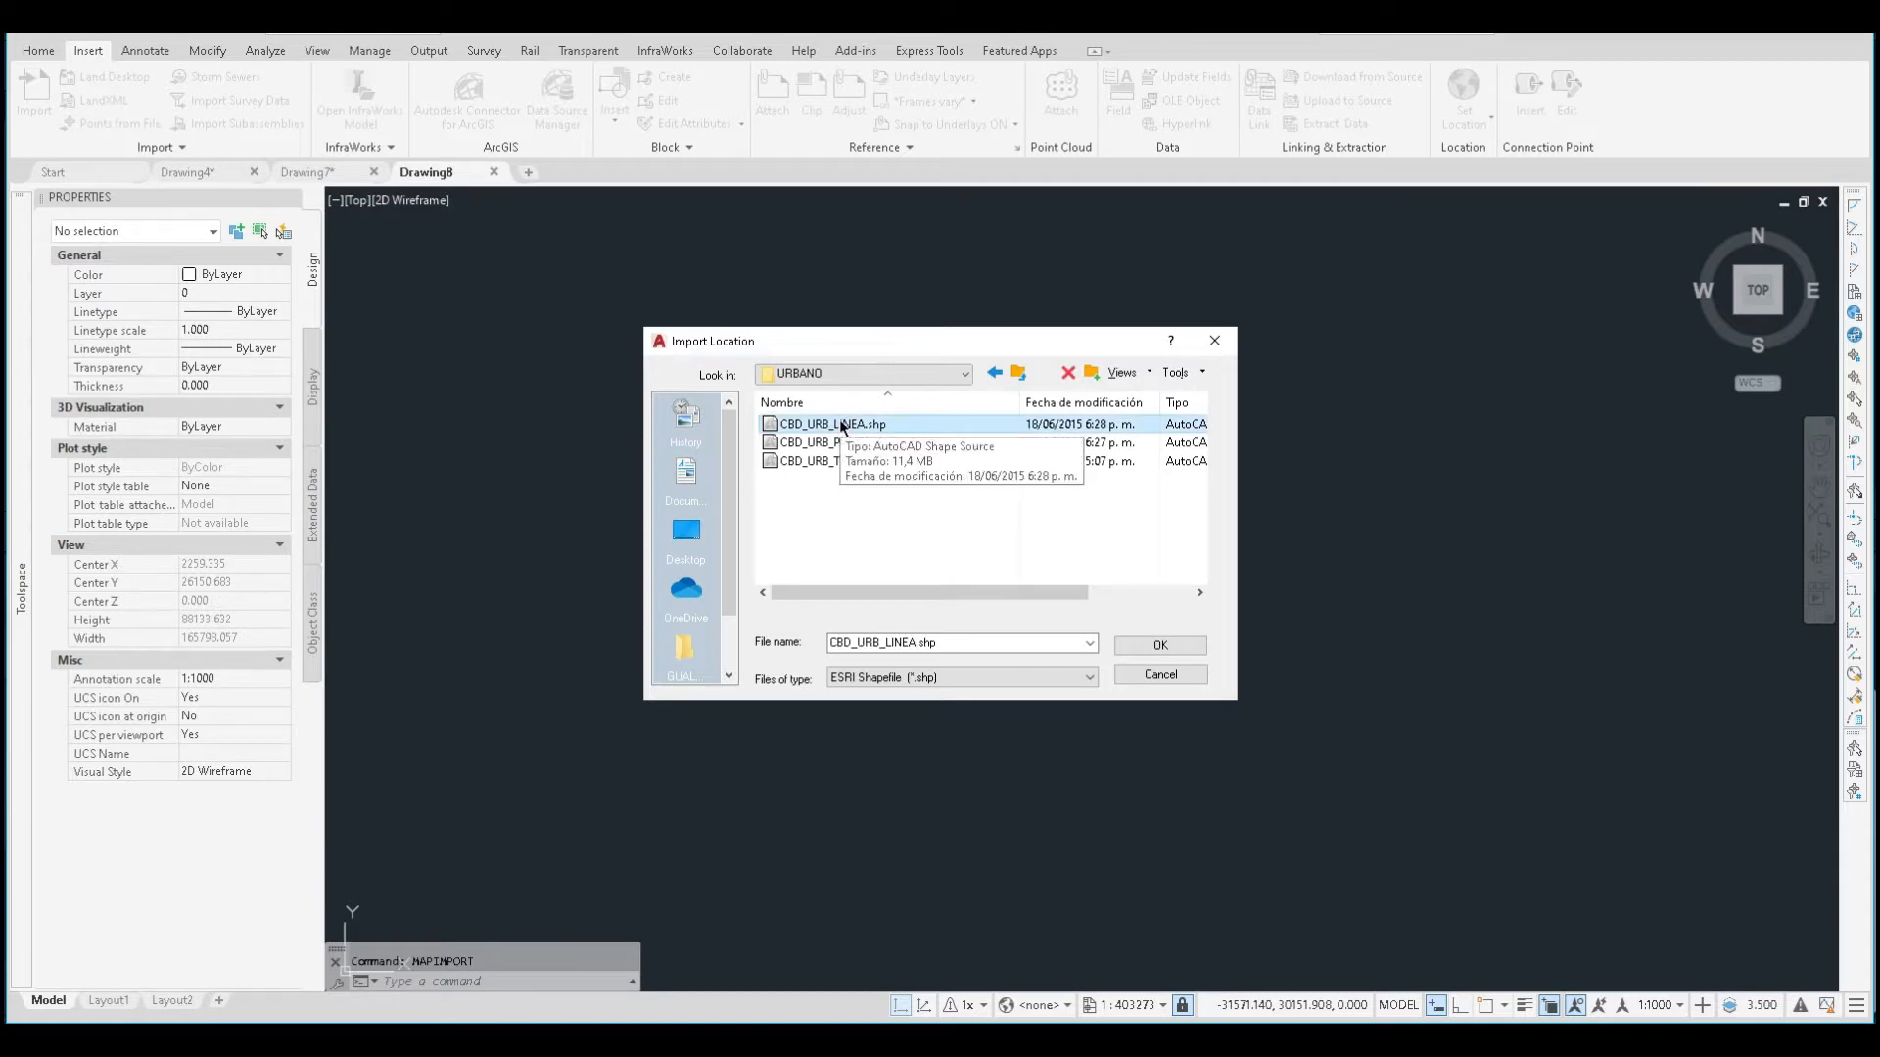
{"action": "left_click", "coordinate": [1125, 650]}
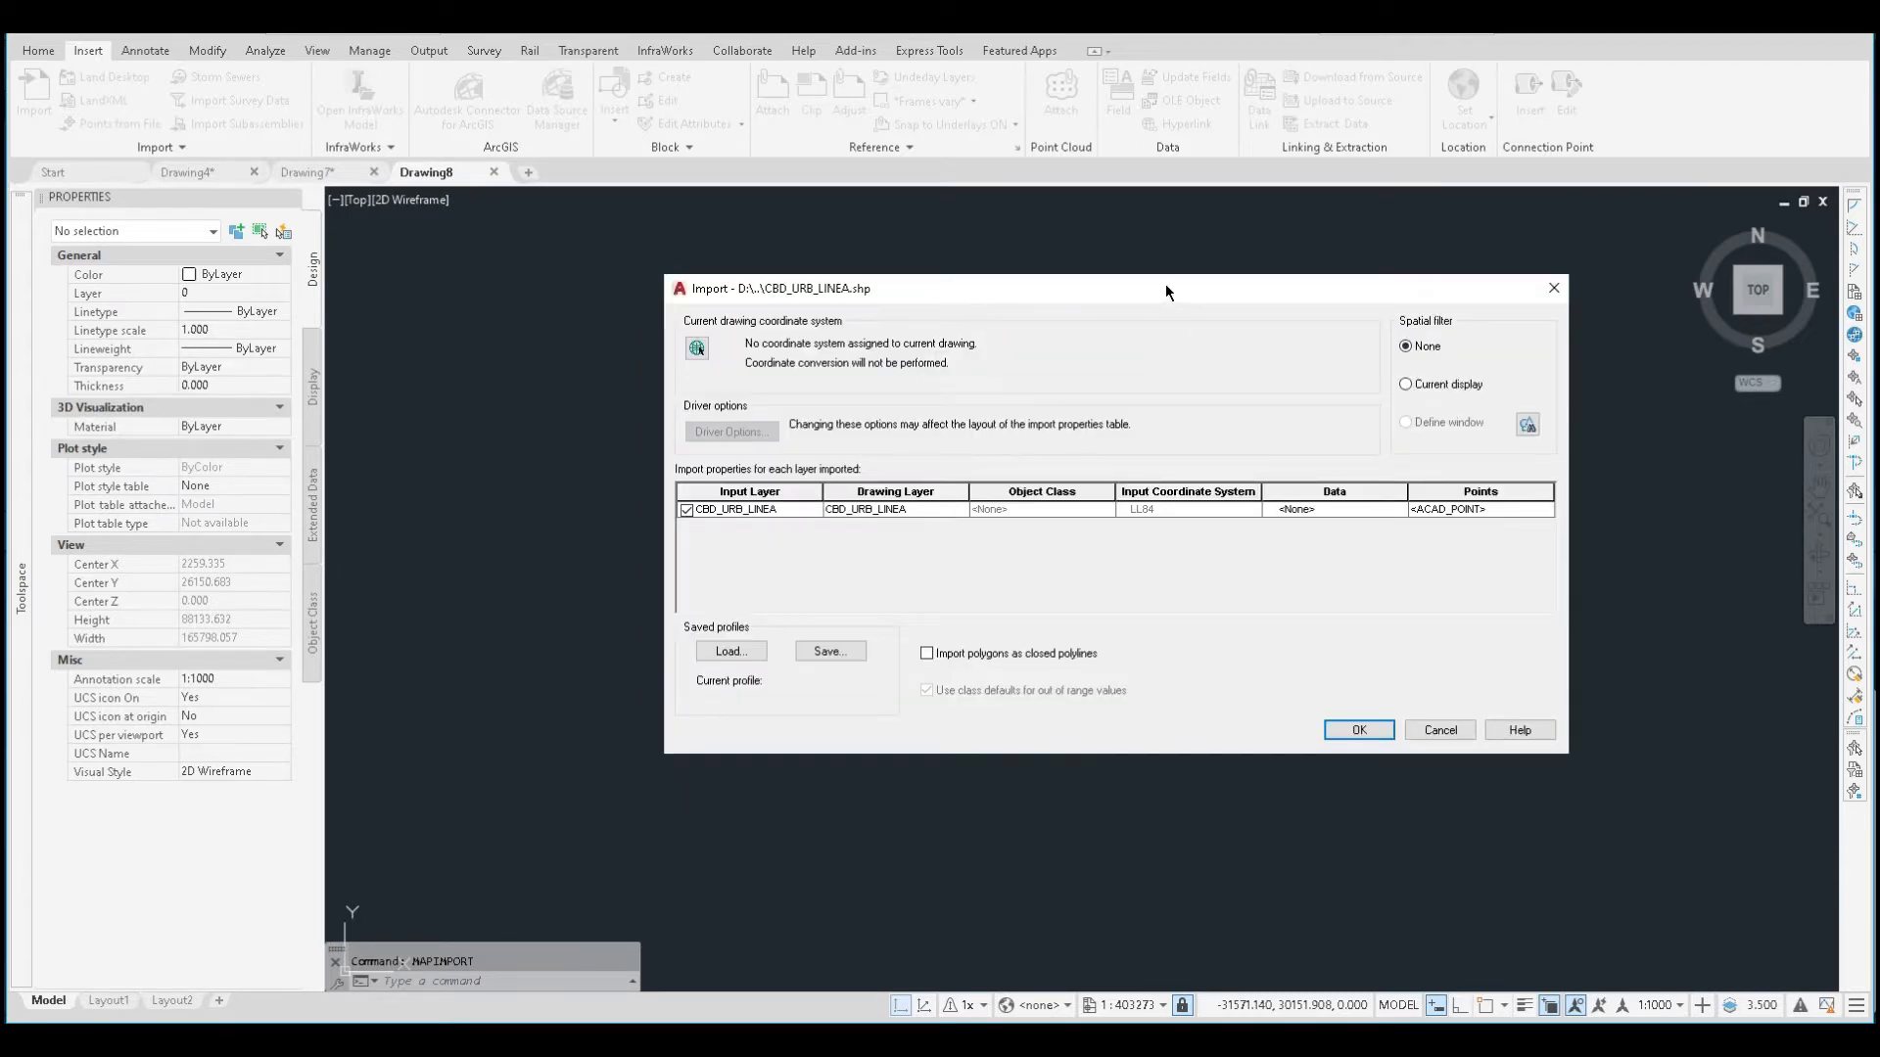
Step: Assign the MAGNA-SIRGAS / Colombia Bogota zone coordinate system, EPSG code 3116, to the current drawing
{"action": "left_click_drag", "start_coordinate": [1165, 286], "coordinate": [1098, 294]}
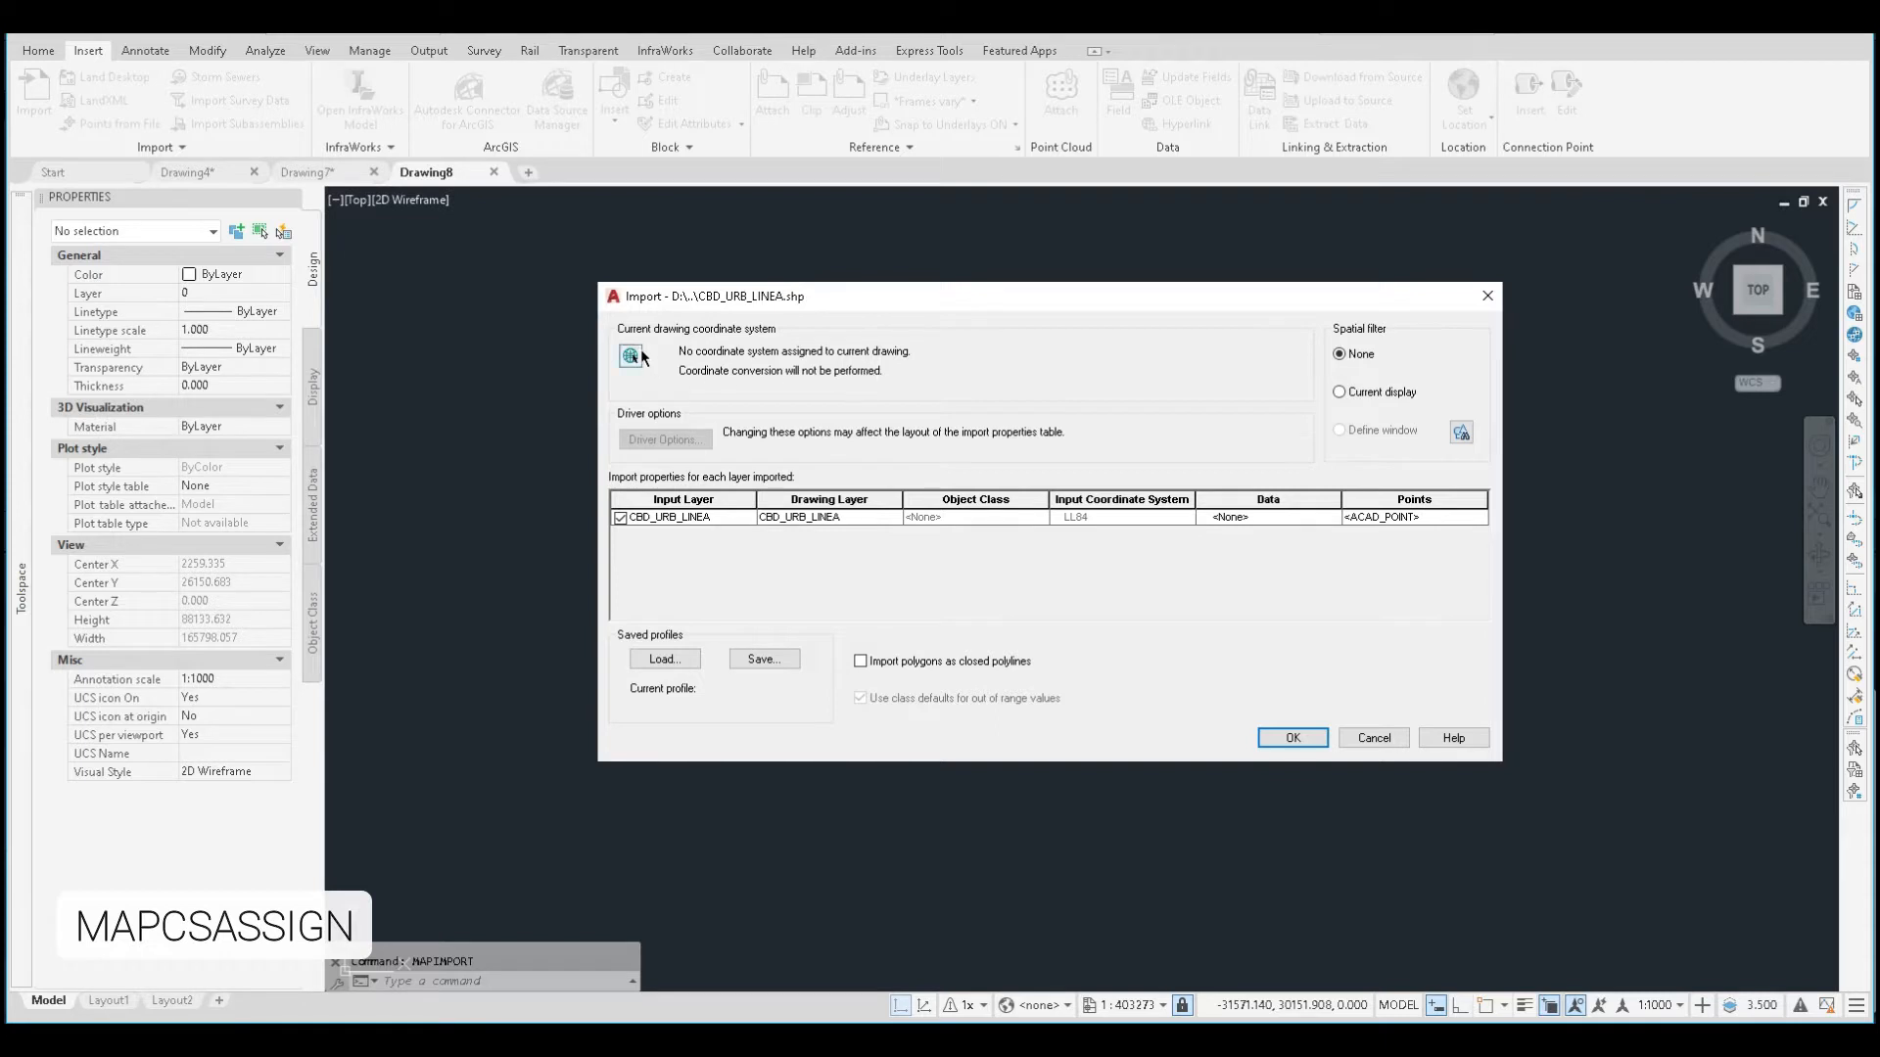
{"action": "left_click", "coordinate": [631, 359]}
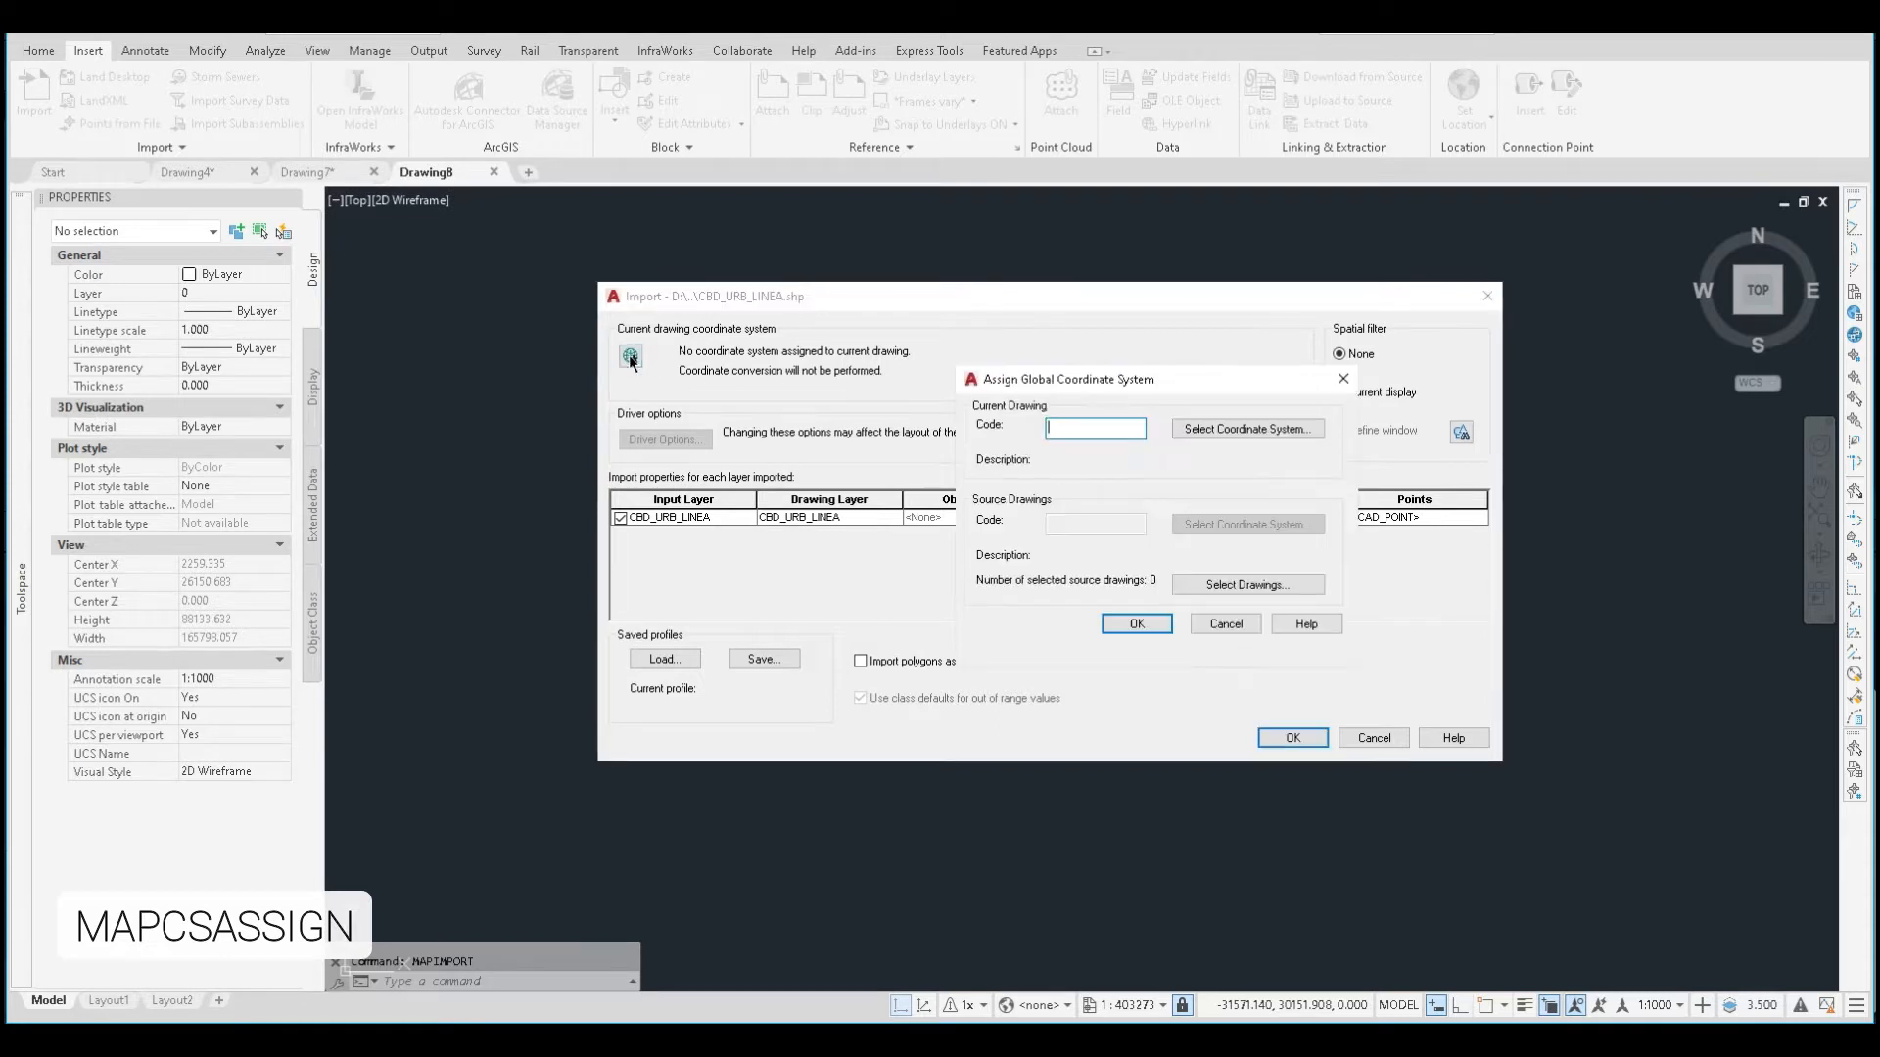
{"action": "left_click", "coordinate": [1207, 429]}
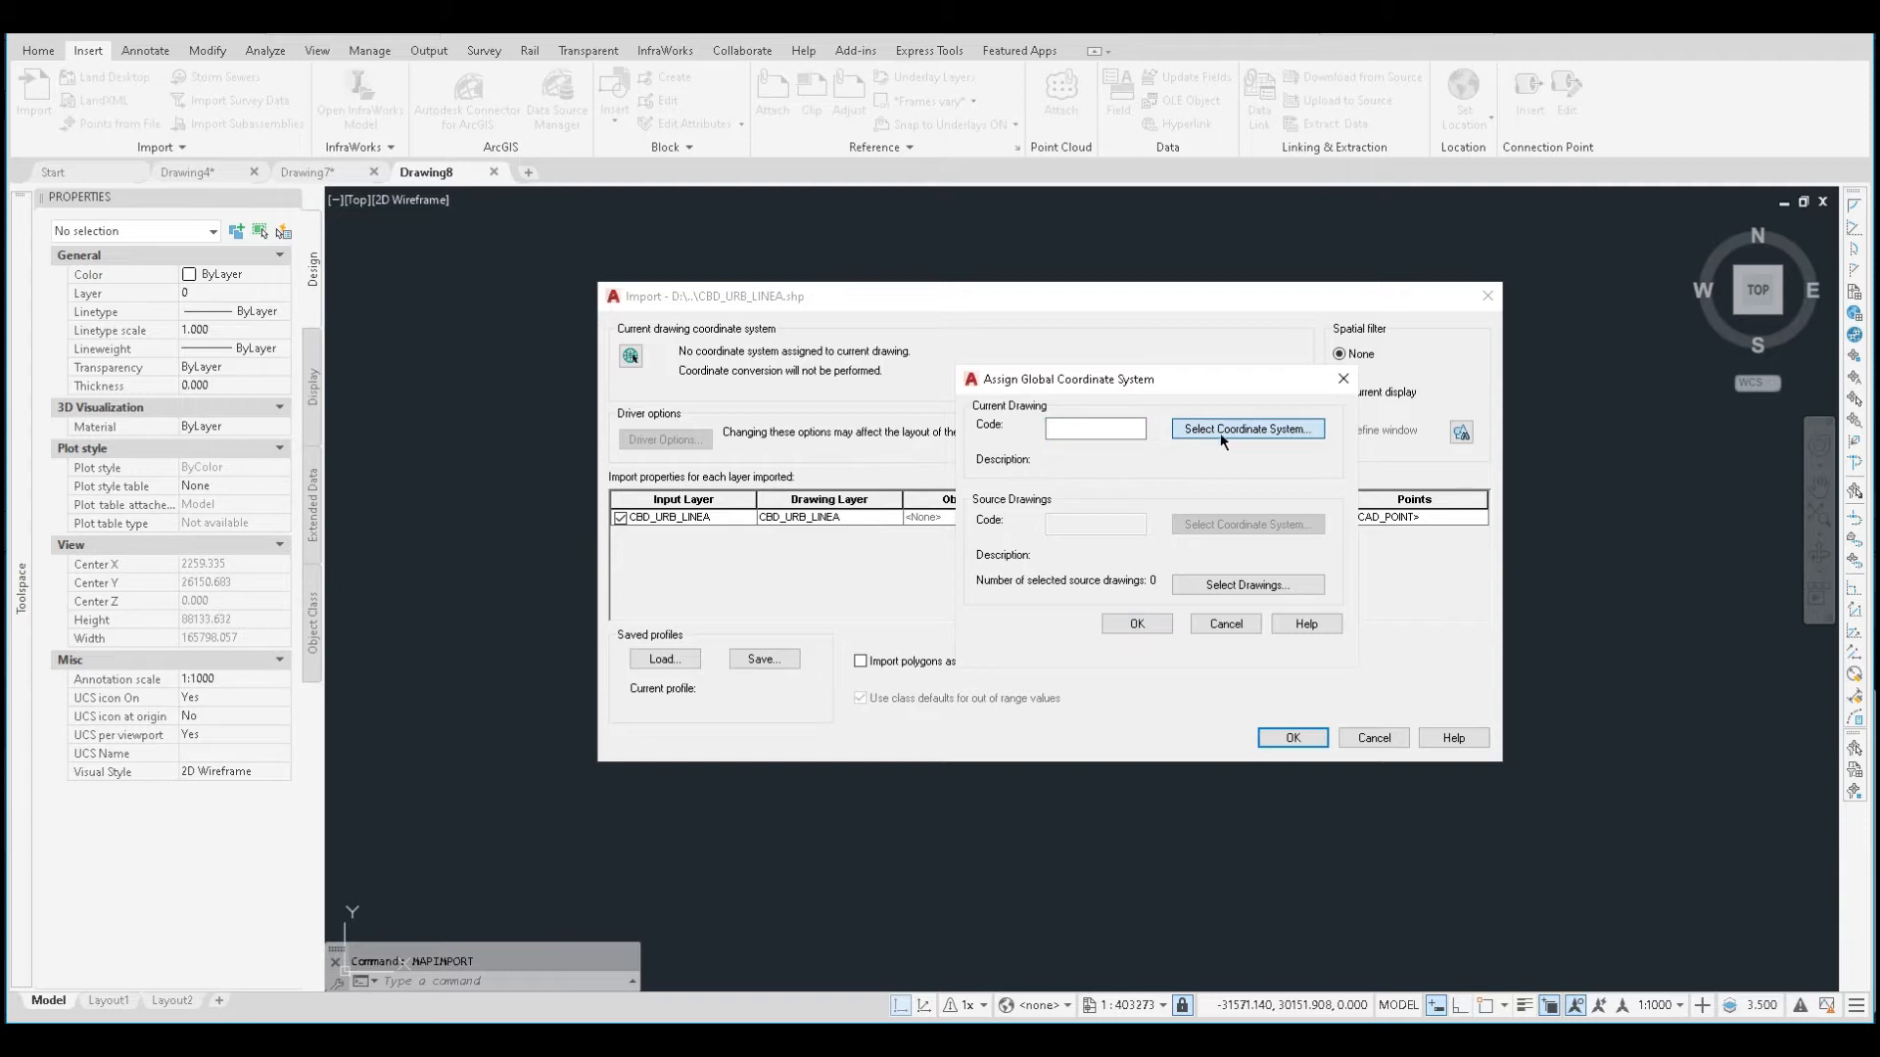
{"action": "left_click", "coordinate": [1222, 439]}
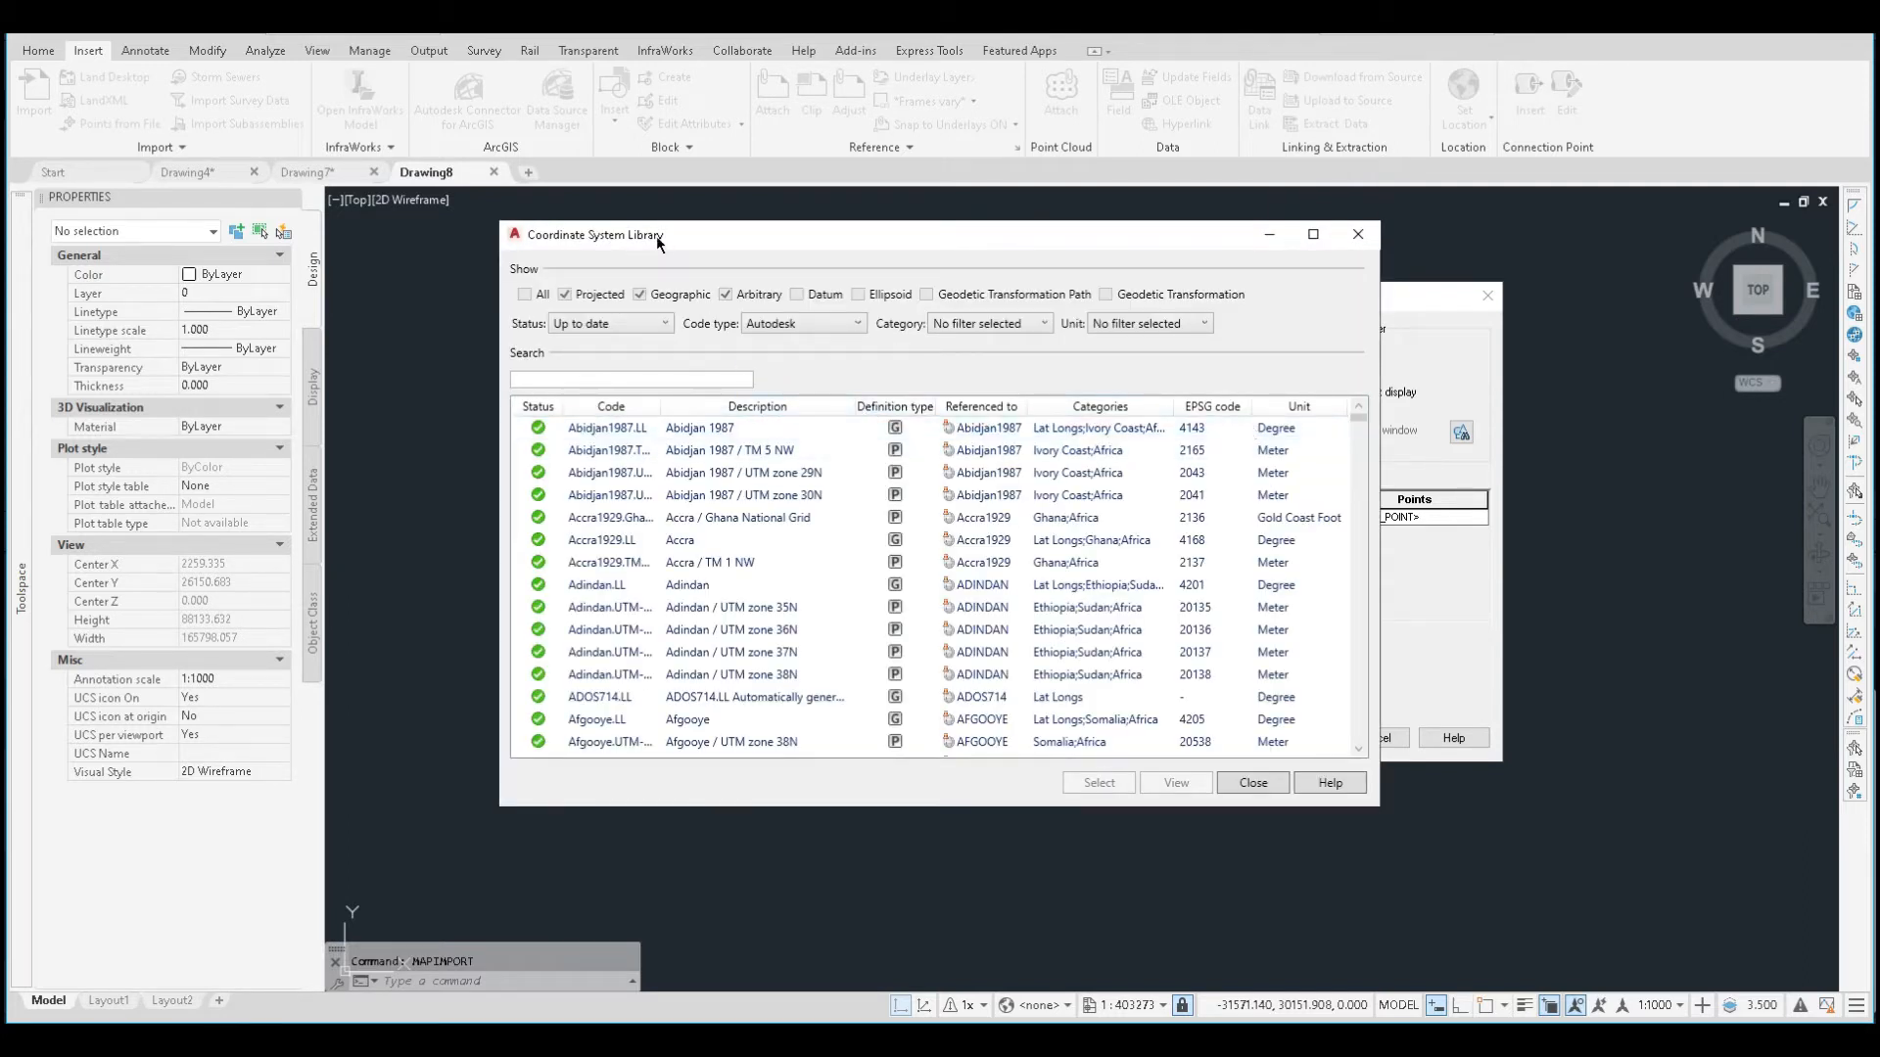
{"action": "left_click", "coordinate": [589, 380]}
{"action": "type", "text": "31"}
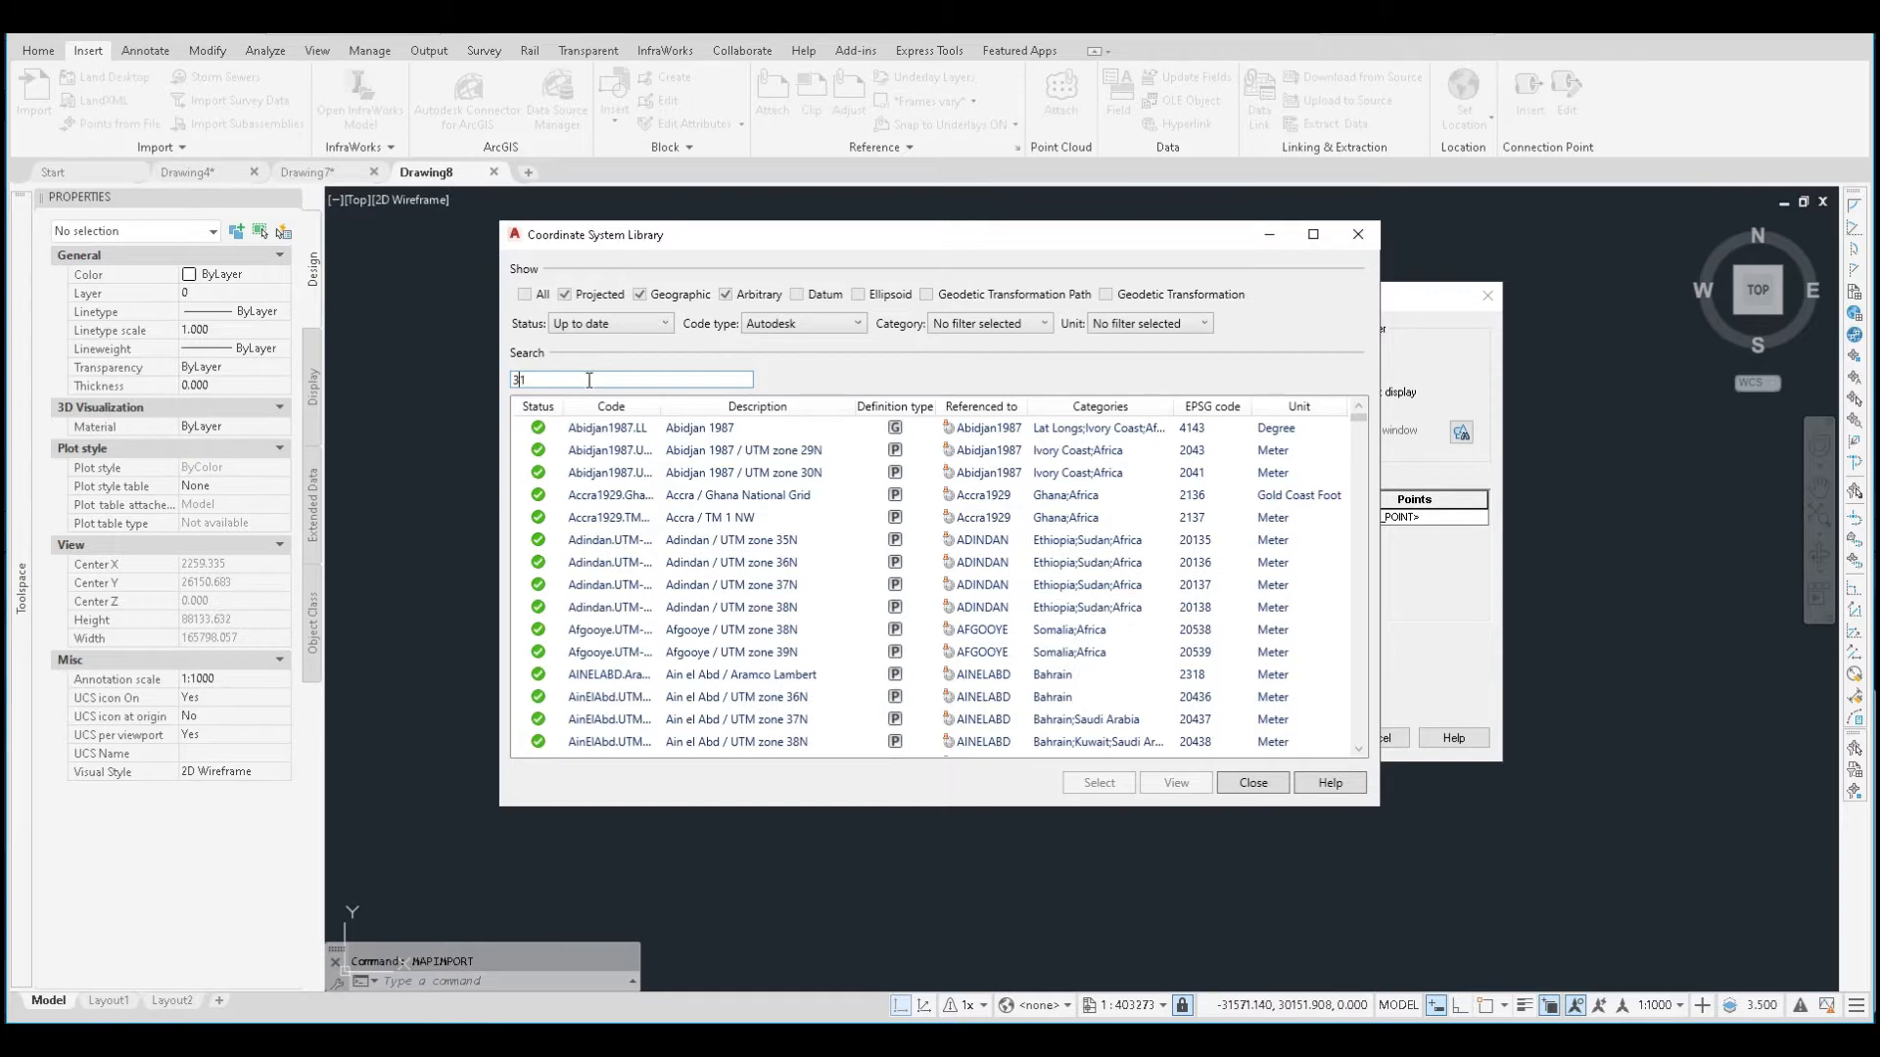
{"action": "type", "text": "16"}
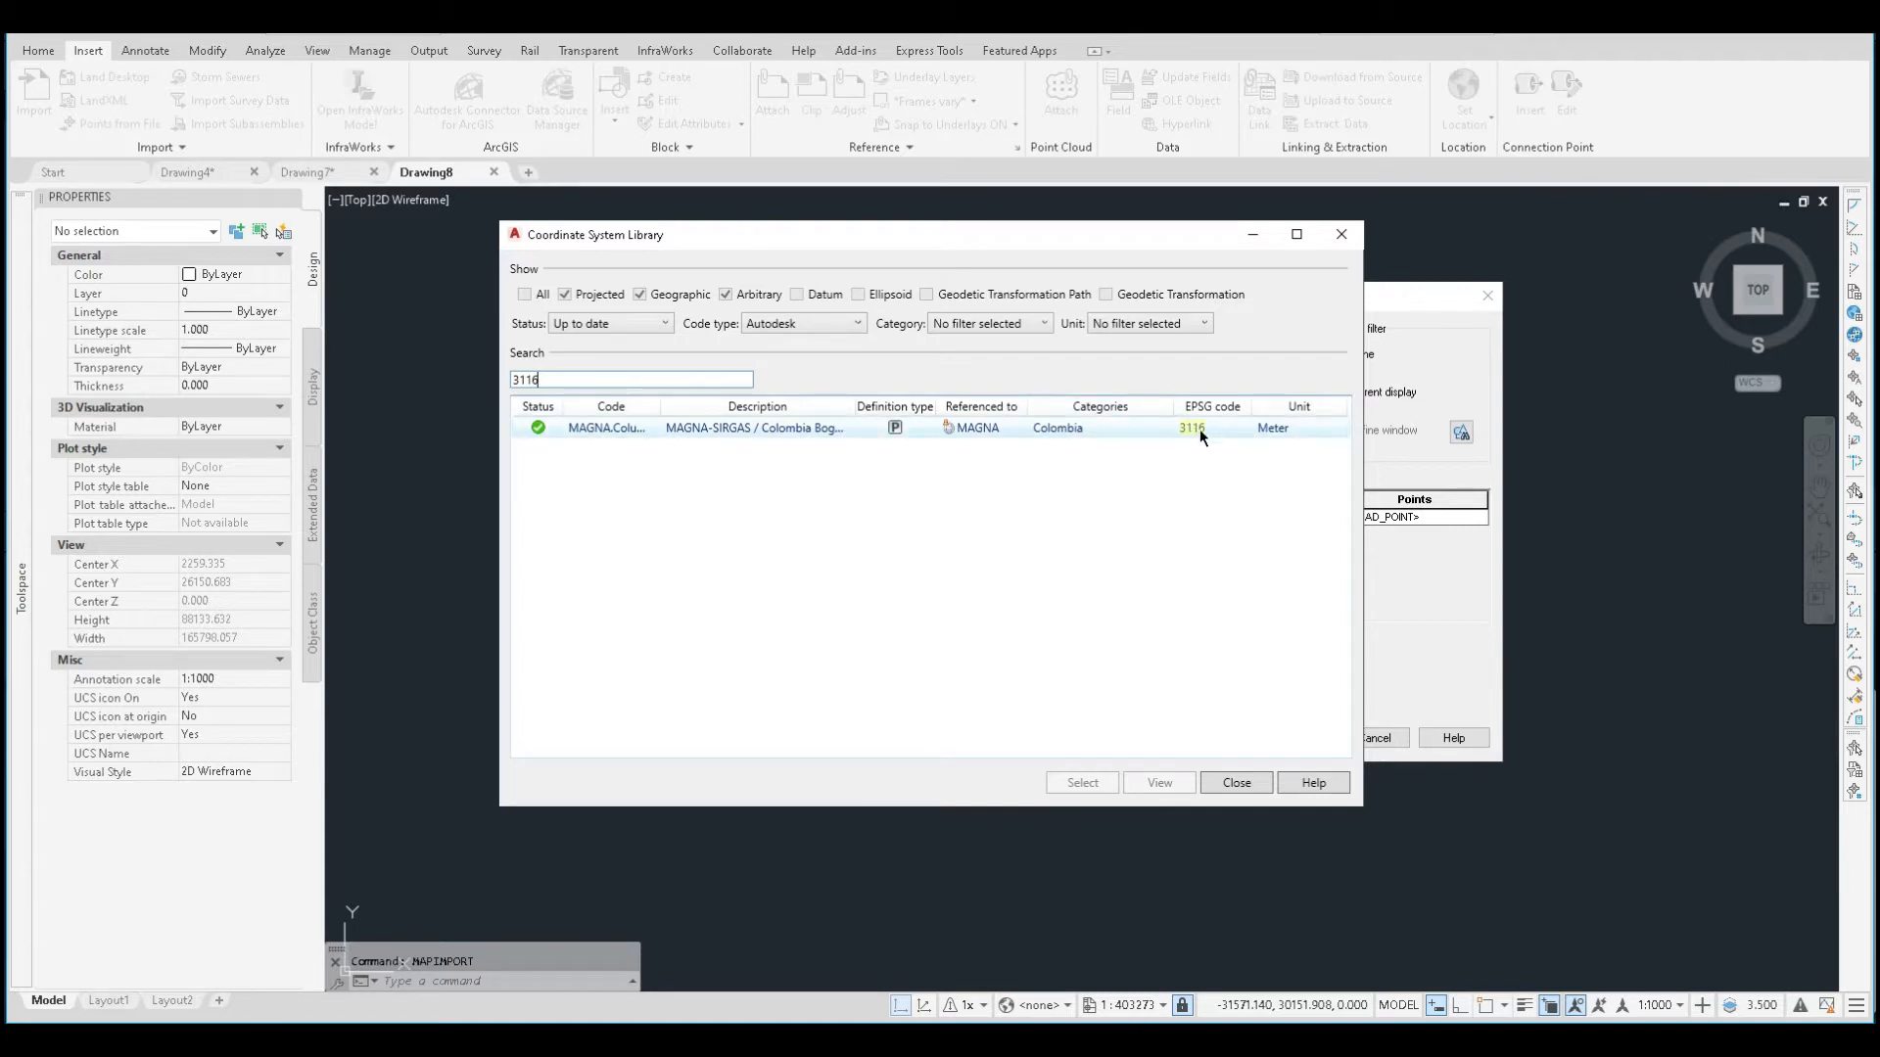
{"action": "left_click", "coordinate": [624, 428]}
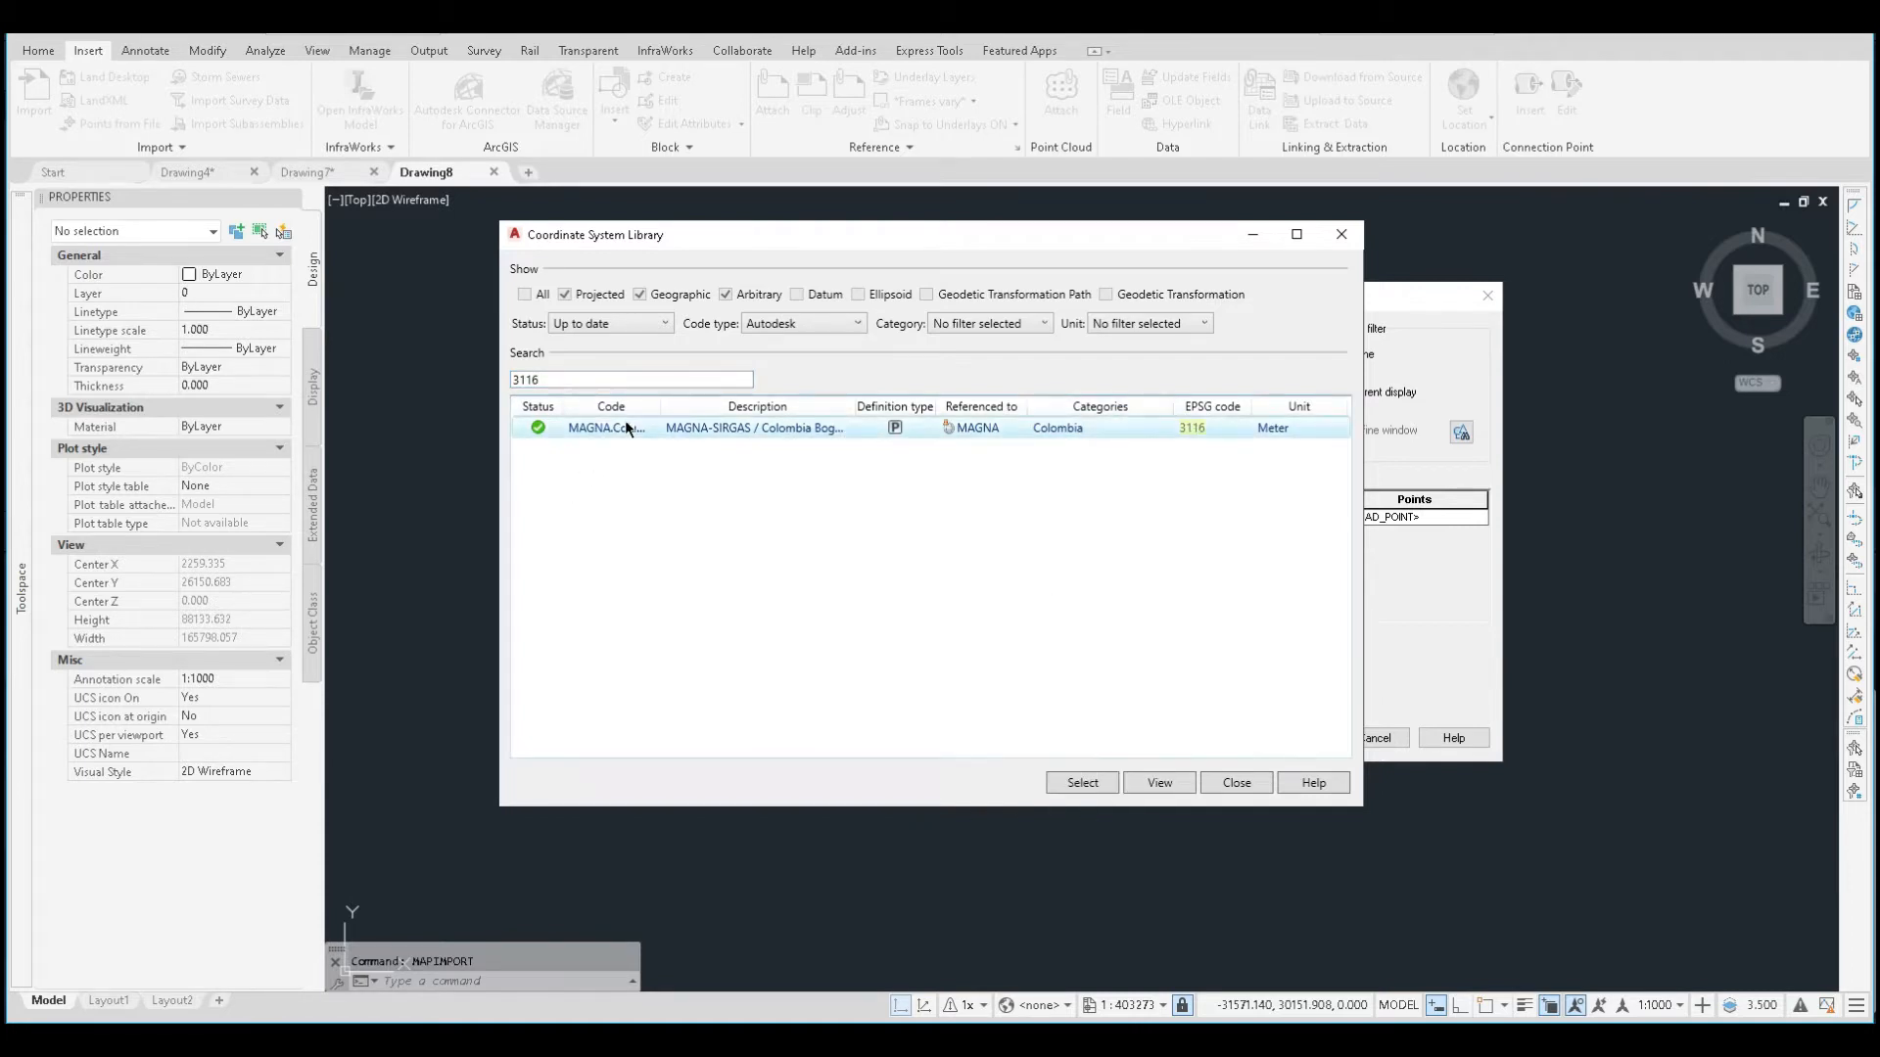
{"action": "left_click", "coordinate": [1079, 784]}
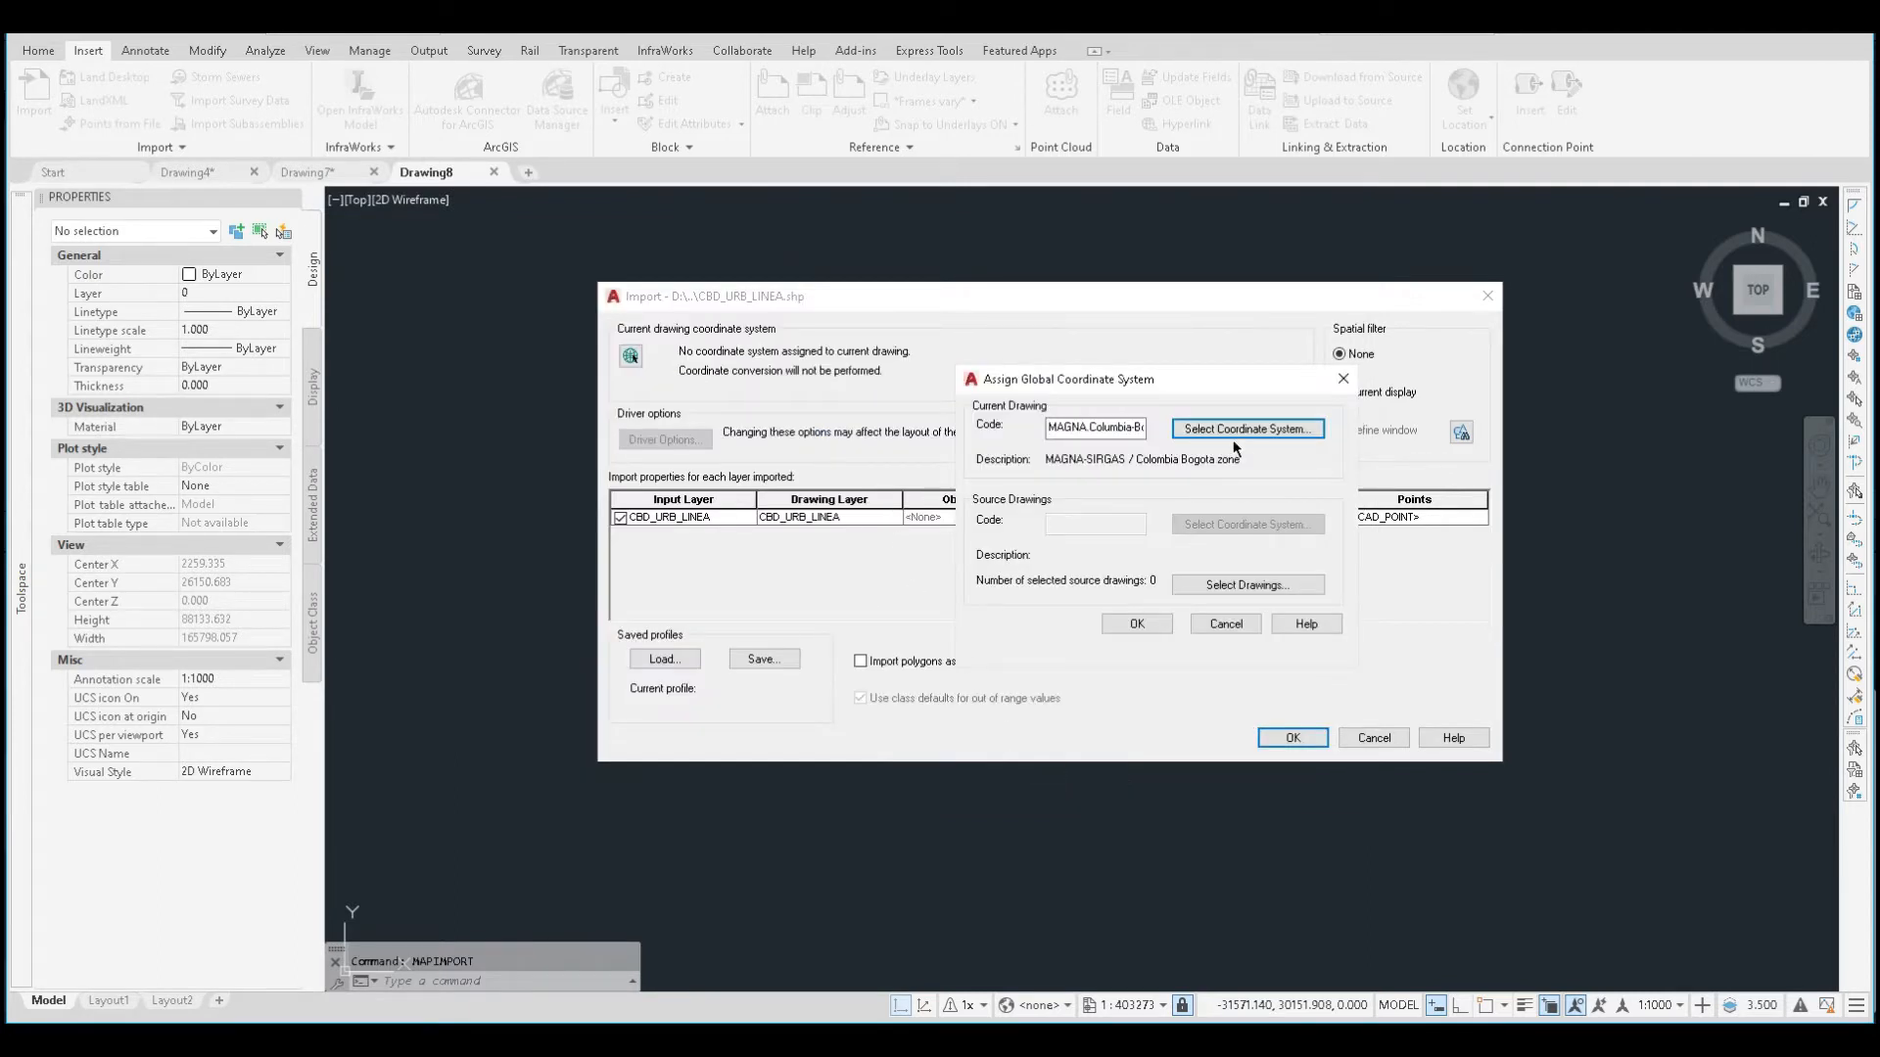
{"action": "left_click", "coordinate": [1137, 624]}
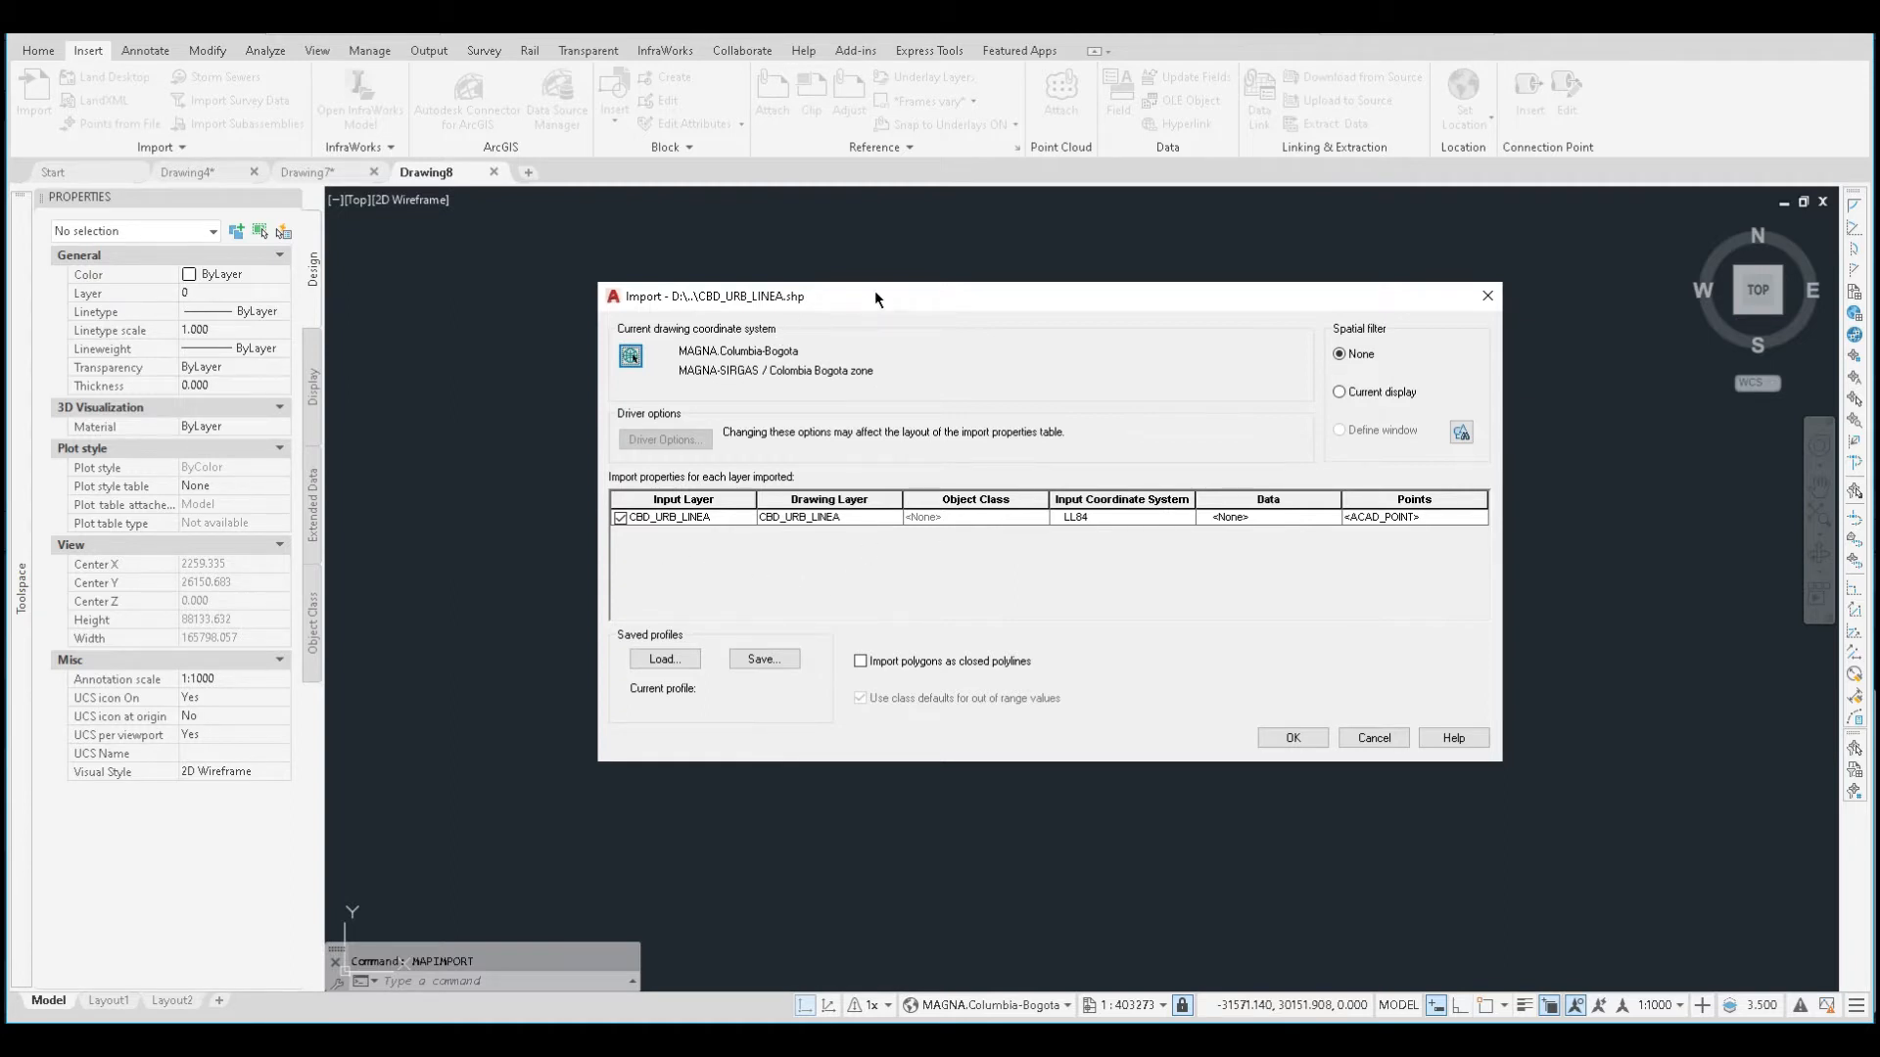
Step: Review the input layer, drawing layer and input coordinate system set for CBD_URB_LINEA in the import properties
{"action": "left_click_drag", "start_coordinate": [897, 292], "coordinate": [993, 257]}
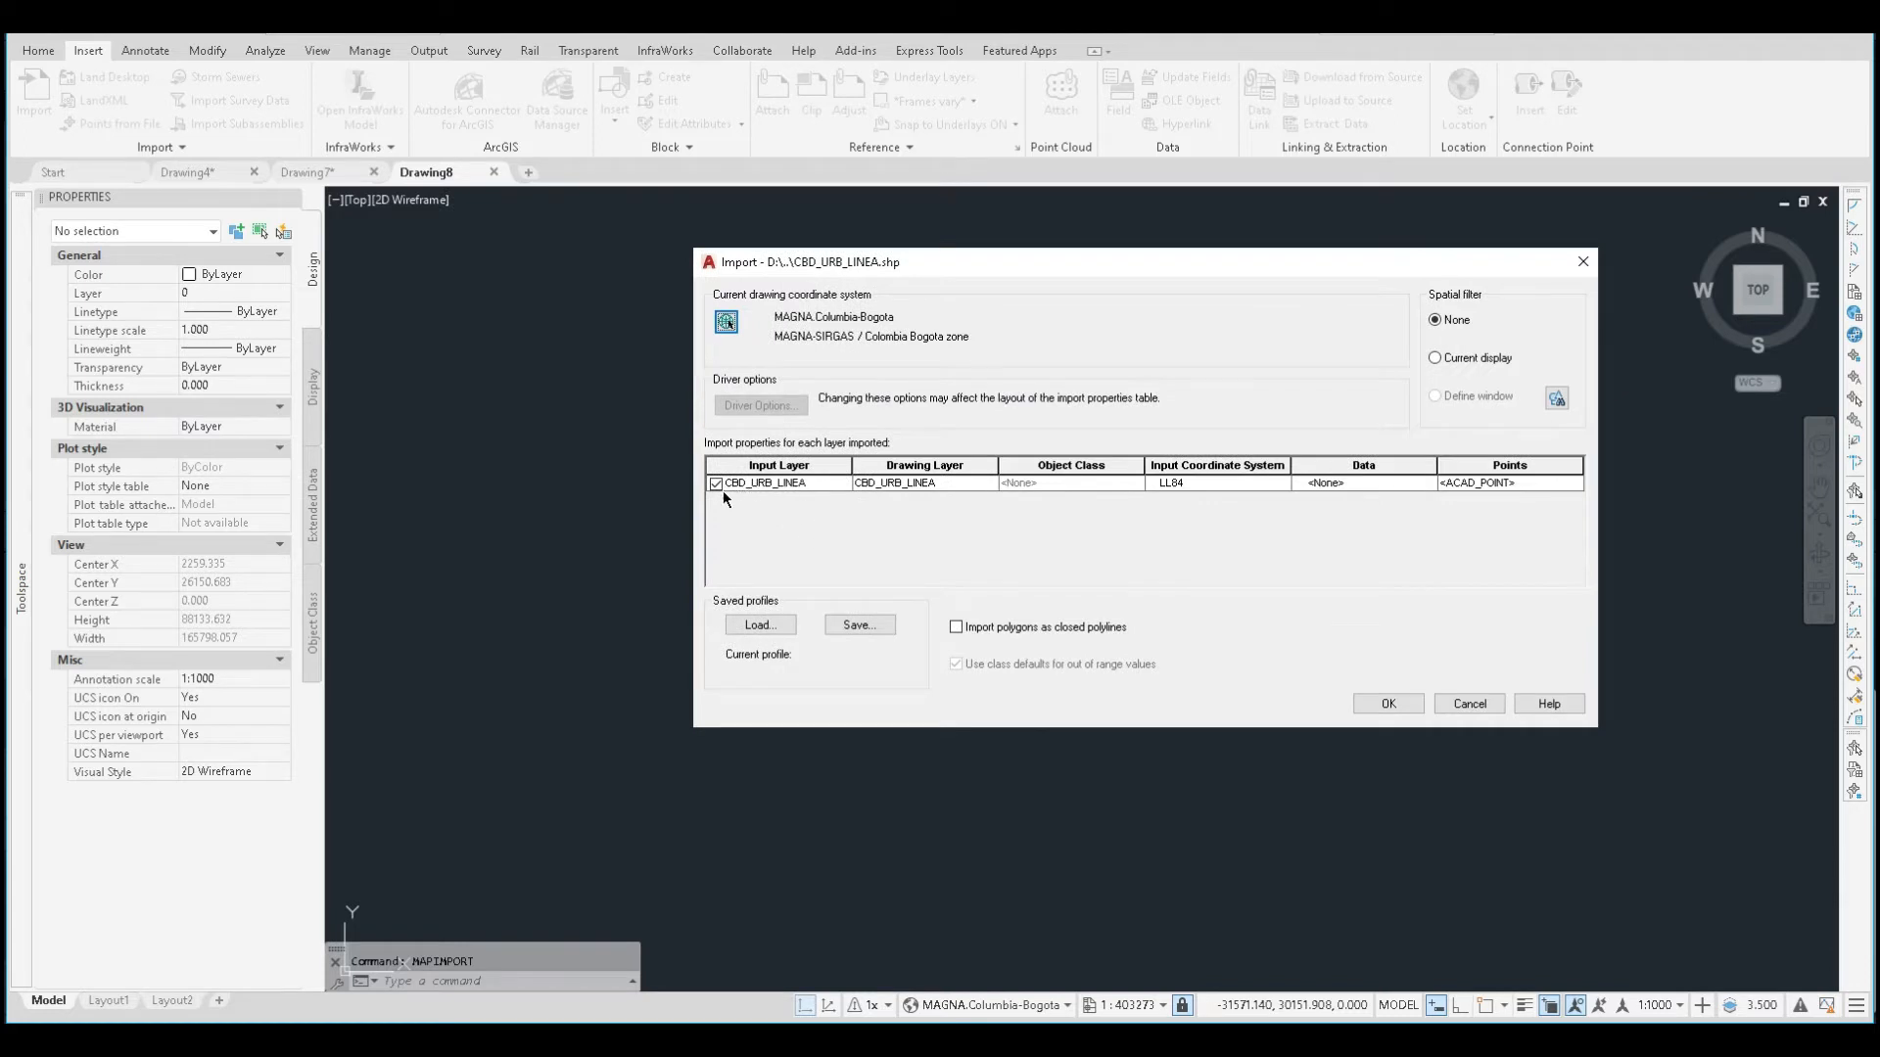
{"action": "left_click", "coordinate": [766, 485]}
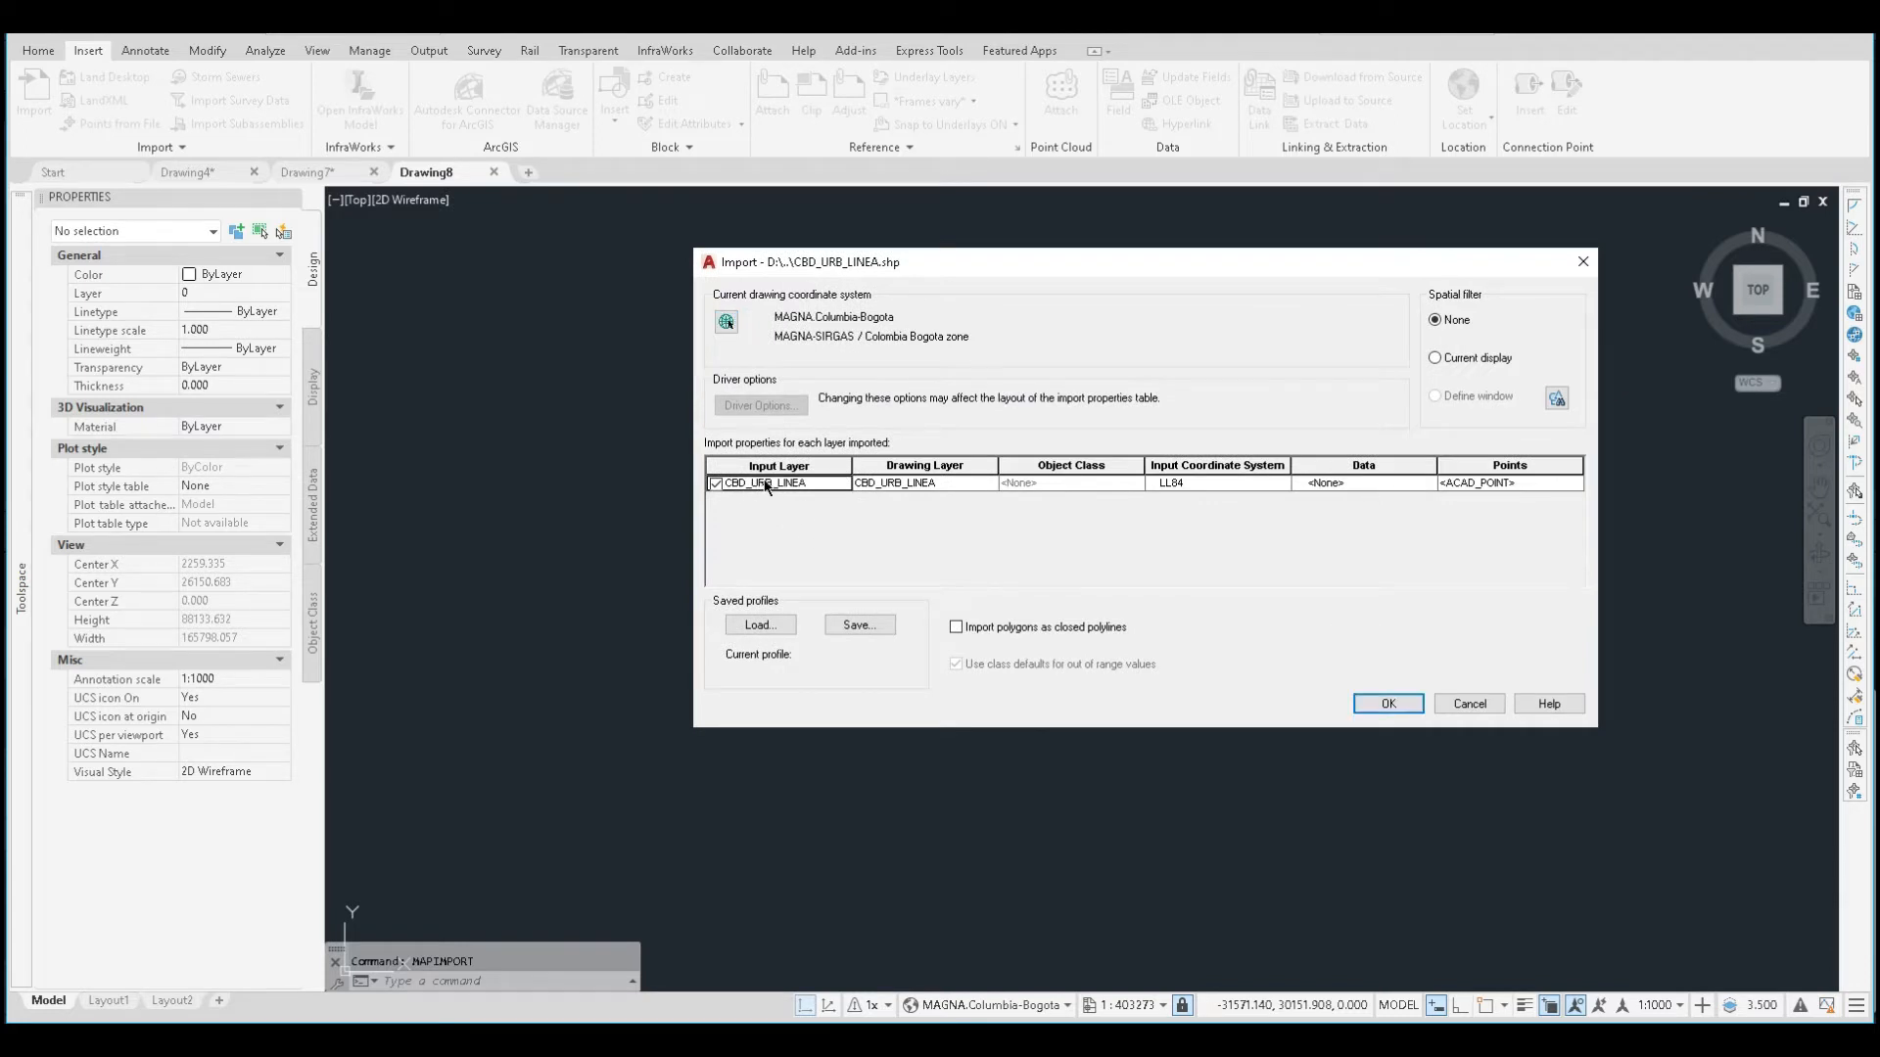
{"action": "left_click", "coordinate": [911, 481]}
{"action": "left_click", "coordinate": [811, 484]}
{"action": "left_click", "coordinate": [1203, 483]}
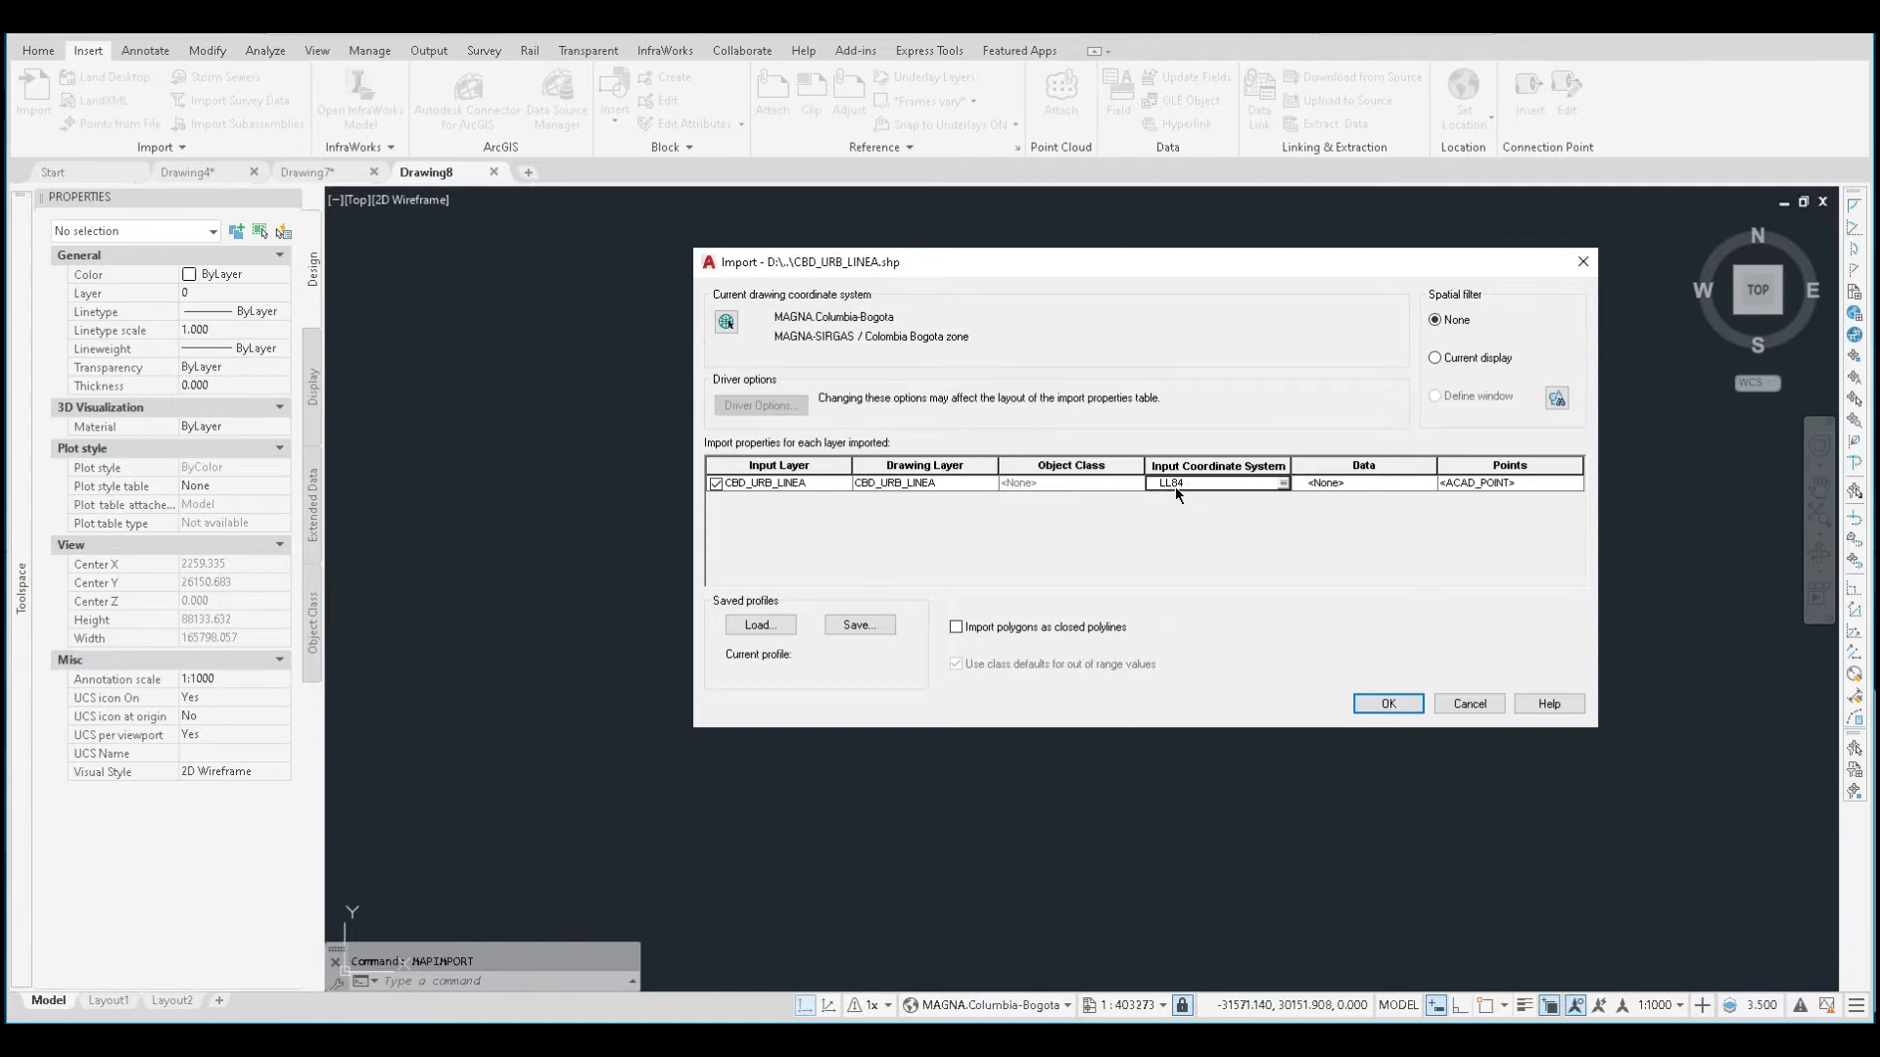
Step: Set the layer's attribute data to create object data in table CBD_URB_LINEA, keeping all input fields mapped
{"action": "left_click", "coordinate": [1379, 483]}
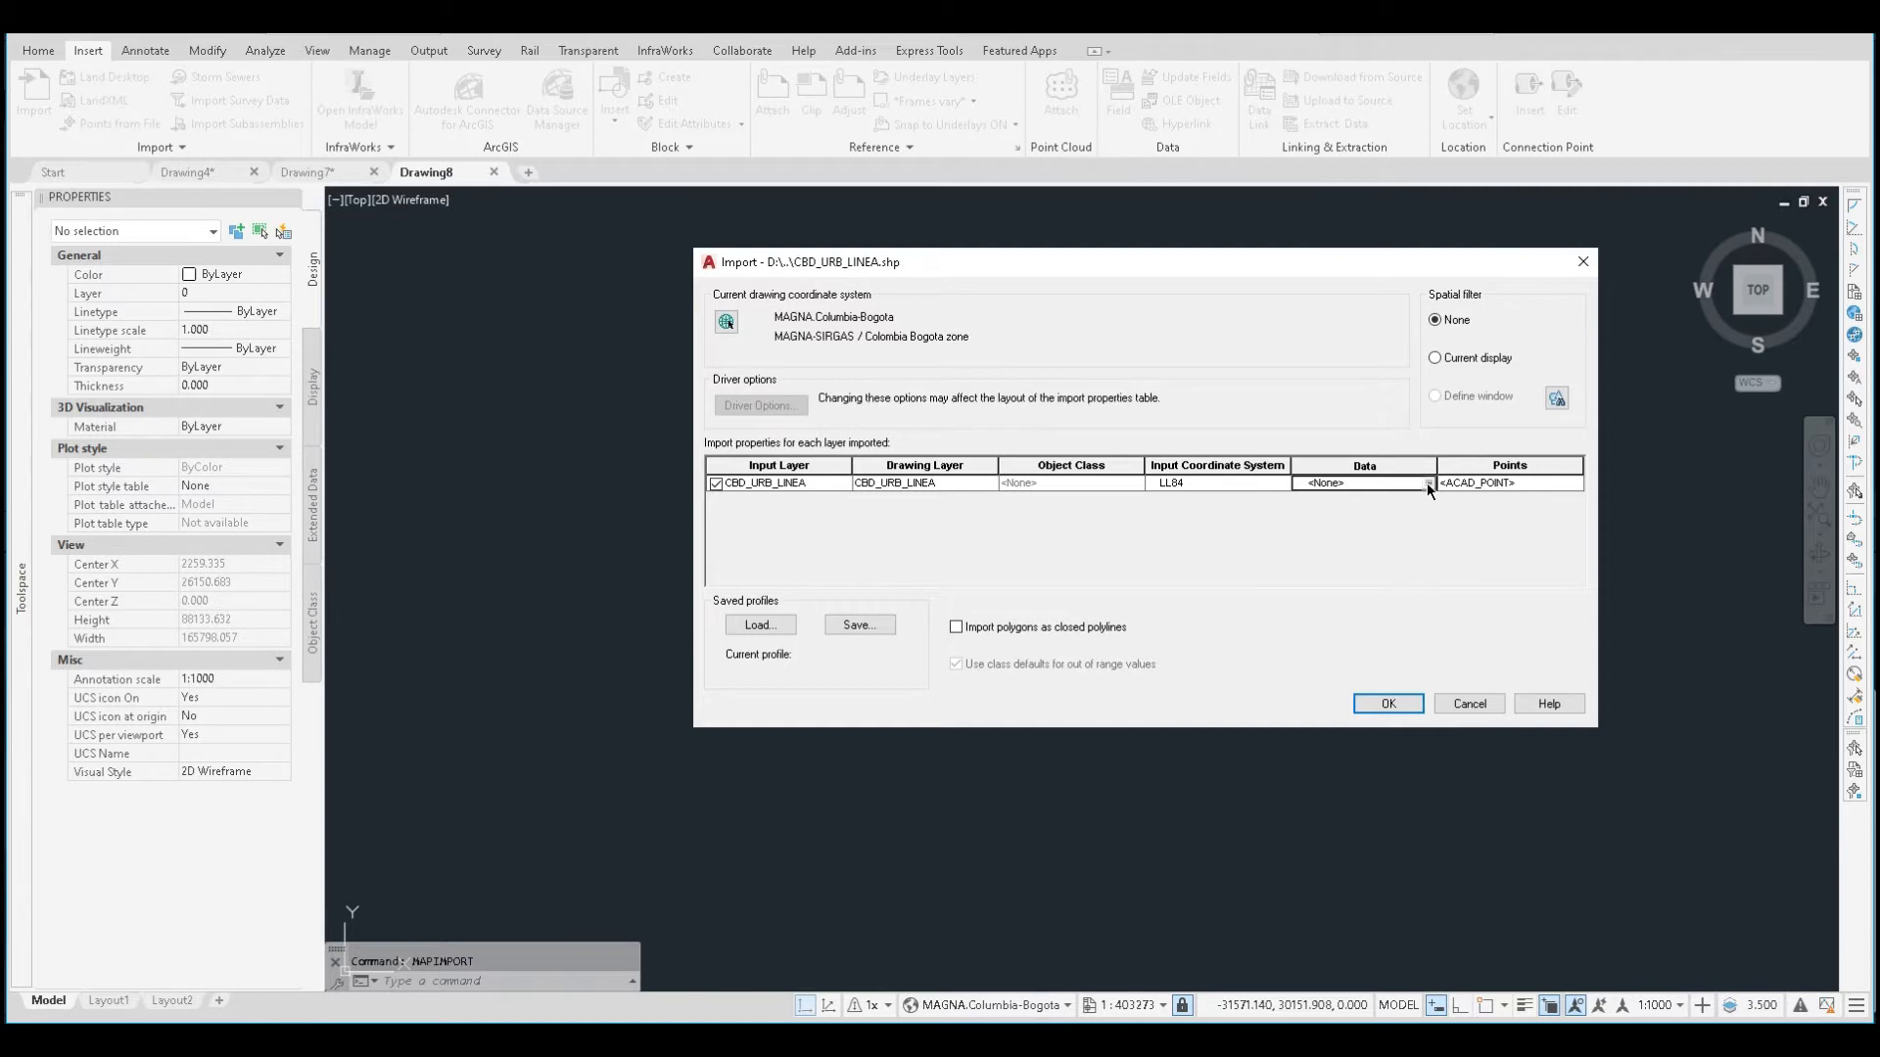
{"action": "left_click", "coordinate": [1427, 483]}
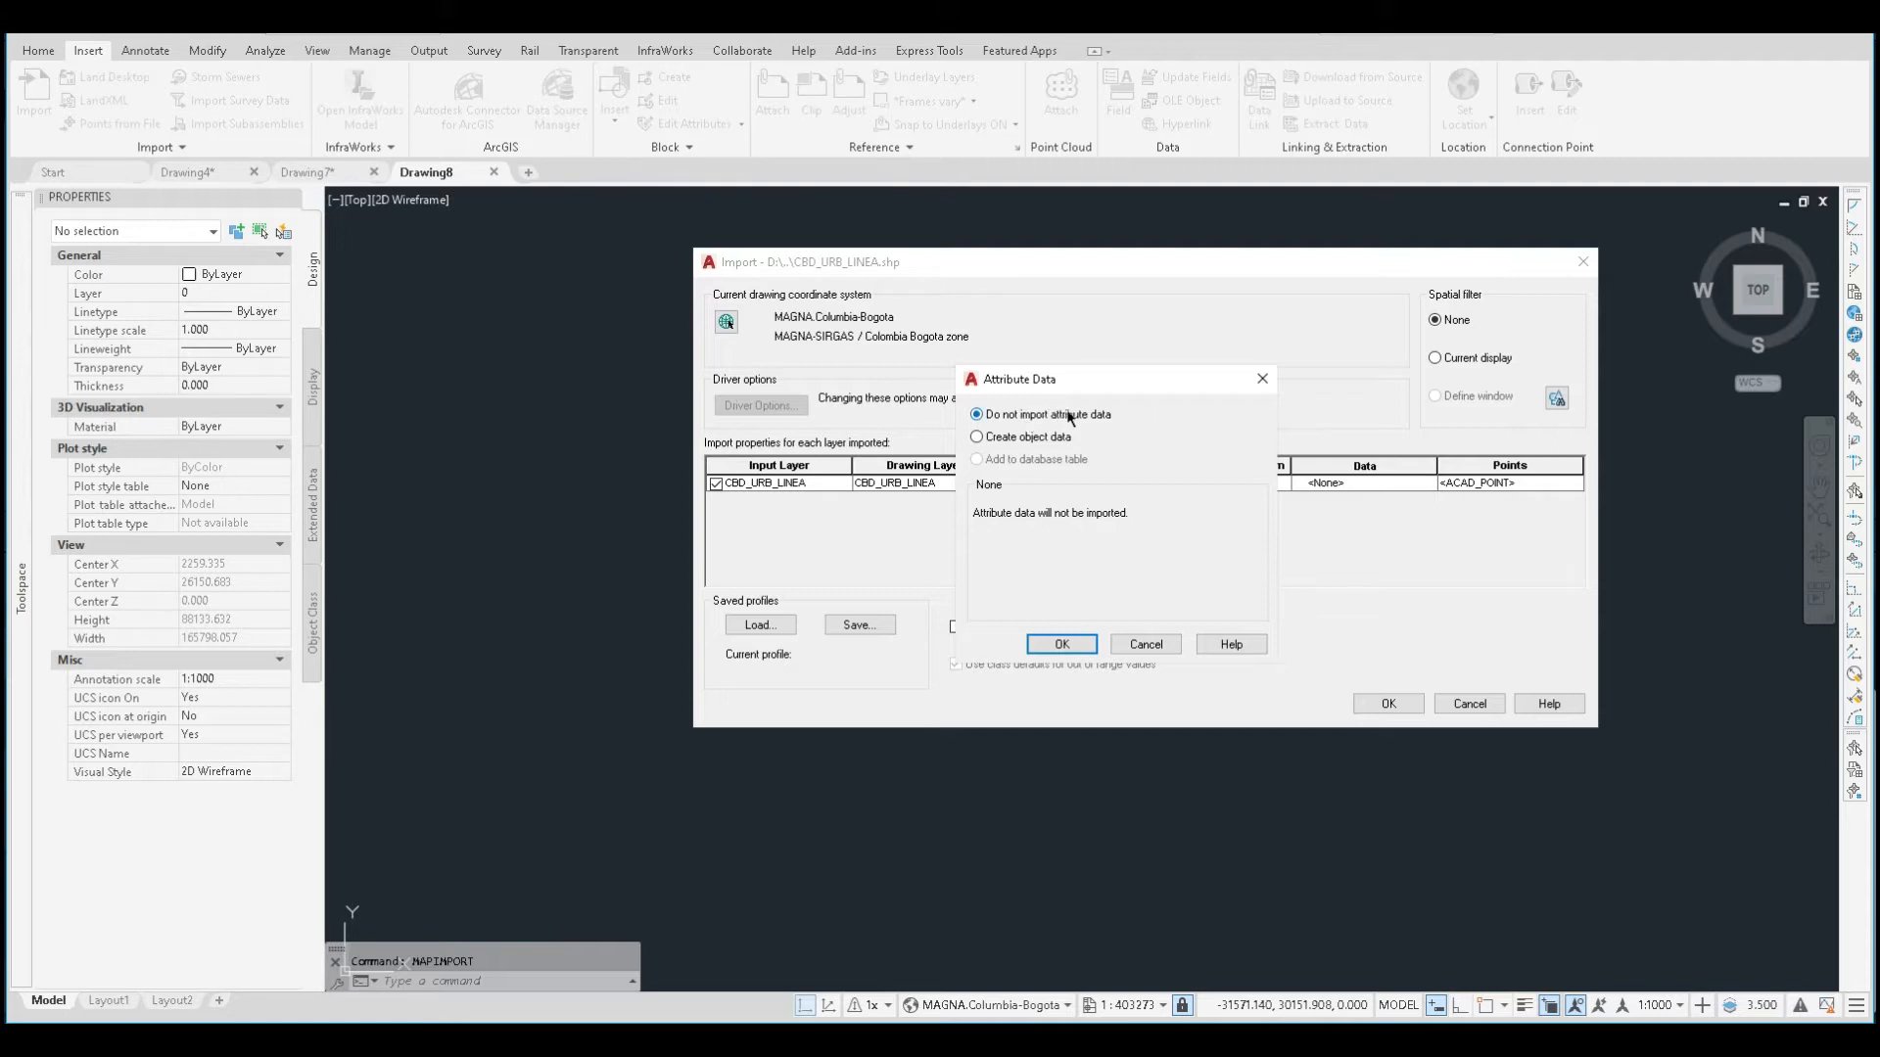
{"action": "left_click", "coordinate": [976, 438]}
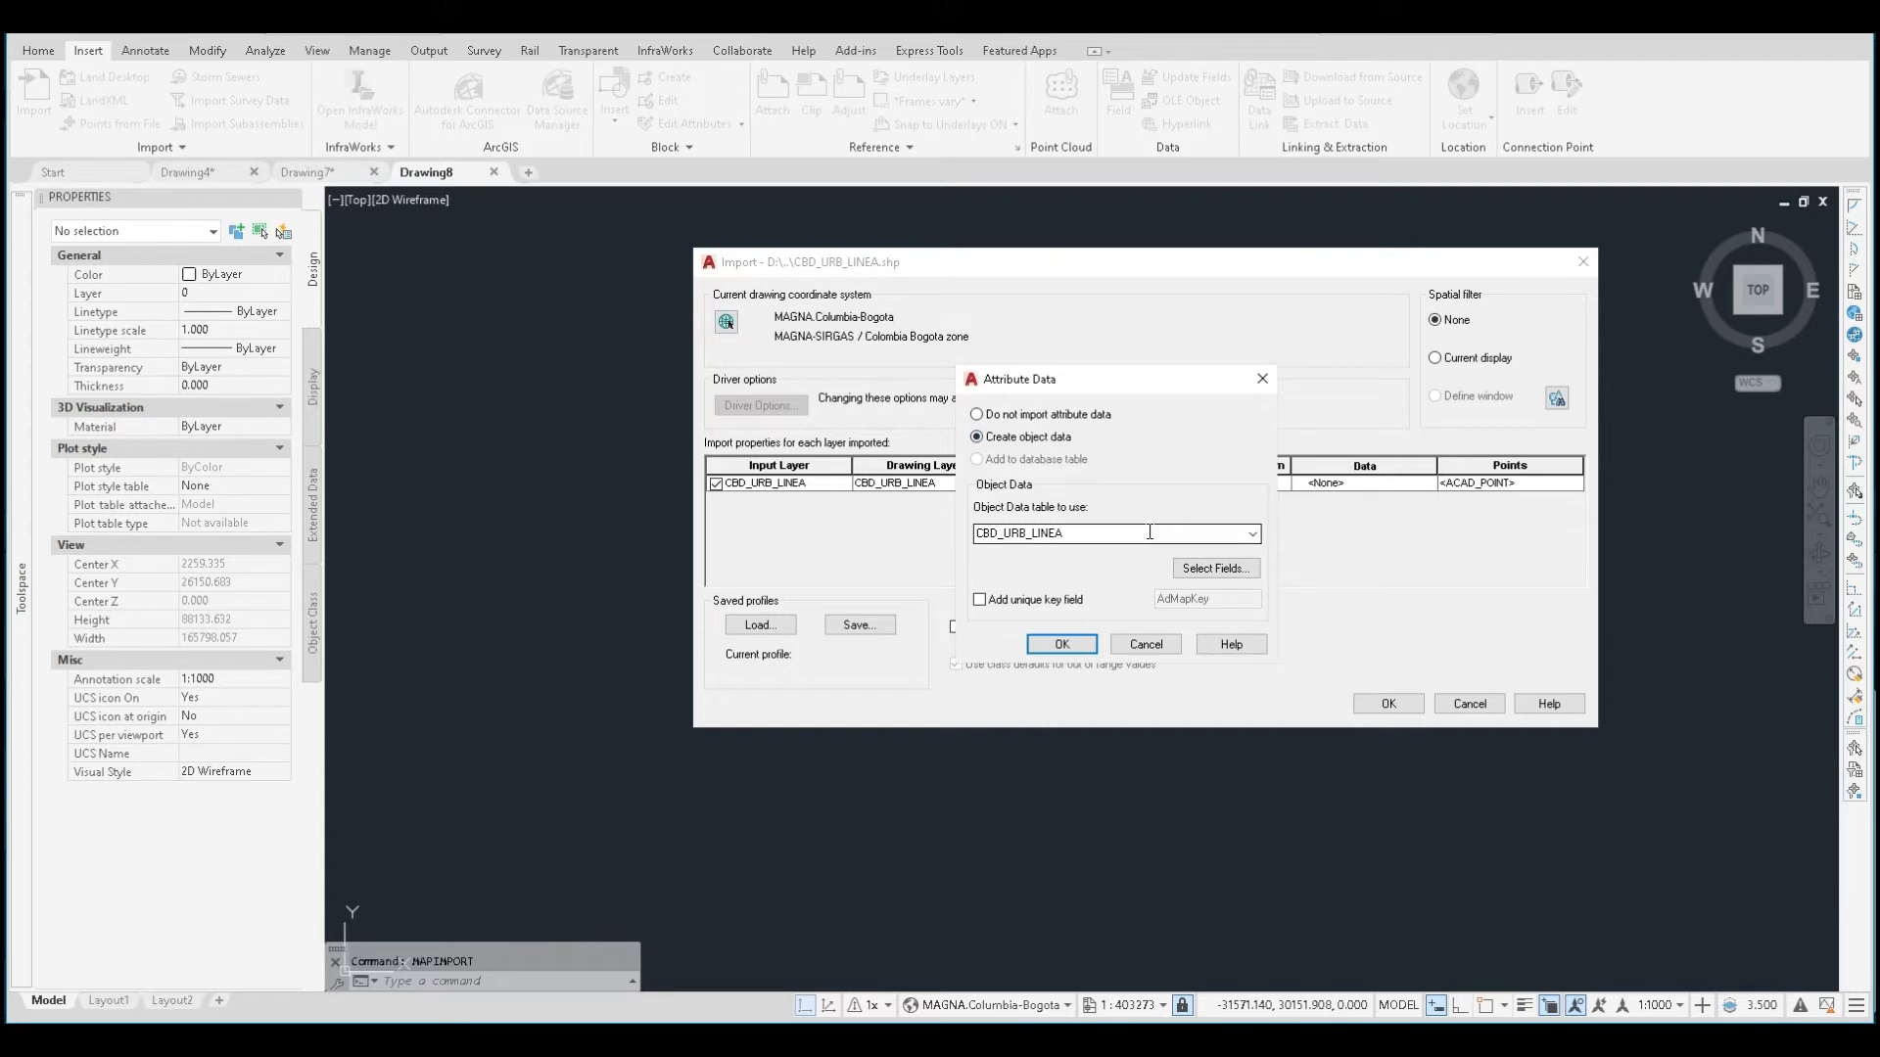
{"action": "left_click", "coordinate": [1214, 567]}
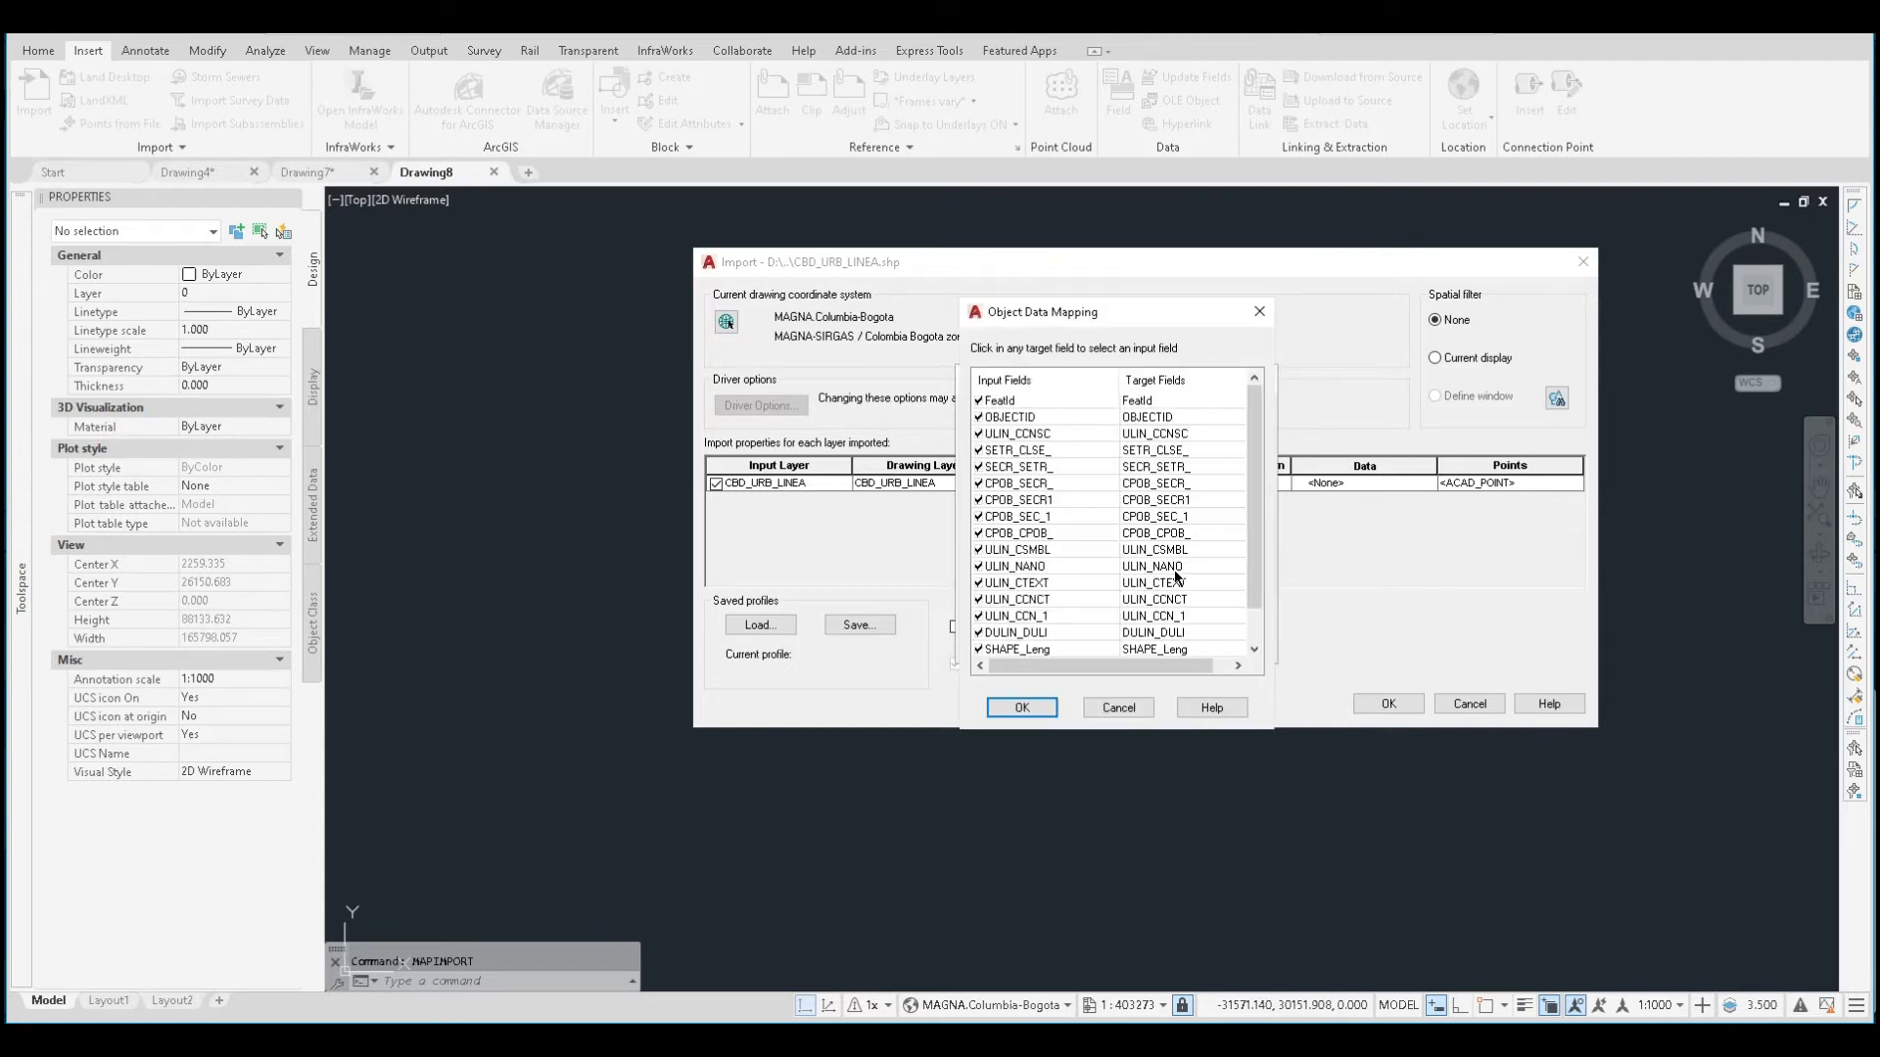
{"action": "mouse_move", "coordinate": [1250, 422]}
{"action": "left_mouse_down"}
{"action": "mouse_move", "coordinate": [1257, 538]}
{"action": "mouse_move", "coordinate": [1249, 397]}
{"action": "left_mouse_up"}
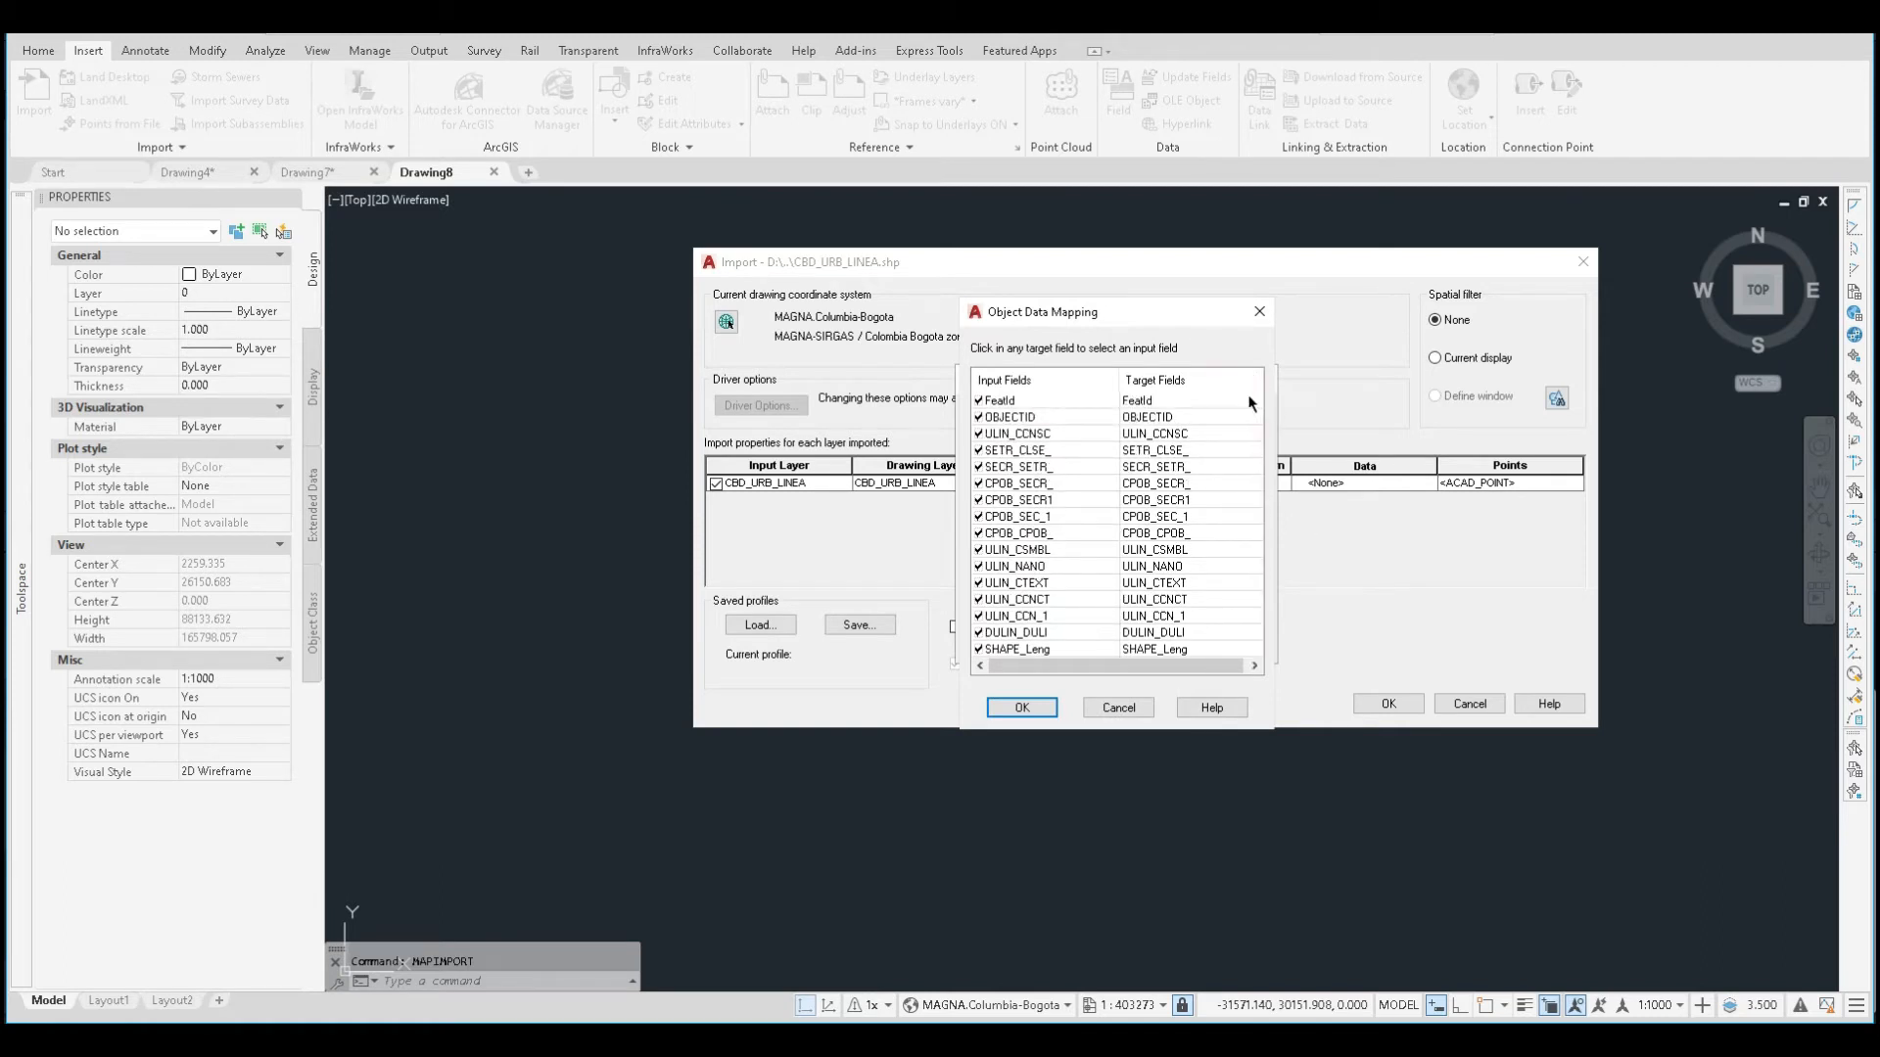
{"action": "left_click", "coordinate": [1032, 710]}
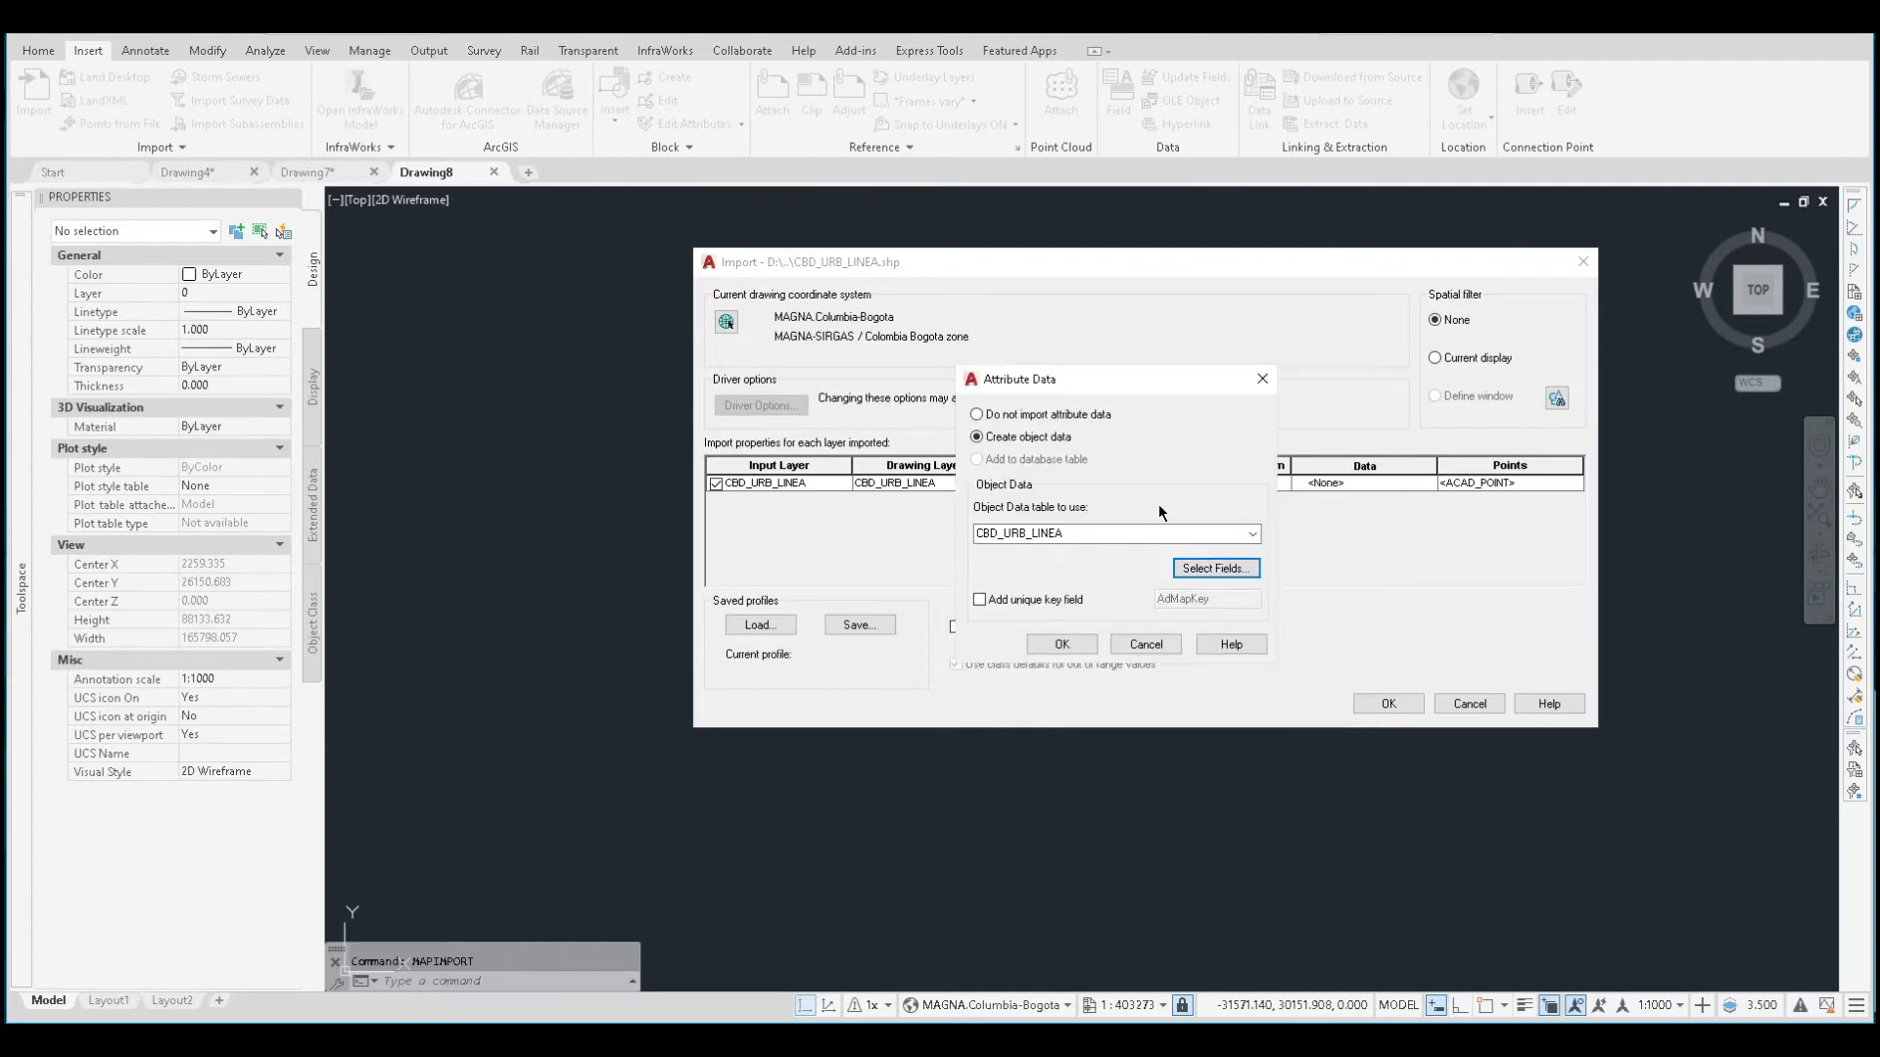
{"action": "left_click", "coordinate": [1065, 643]}
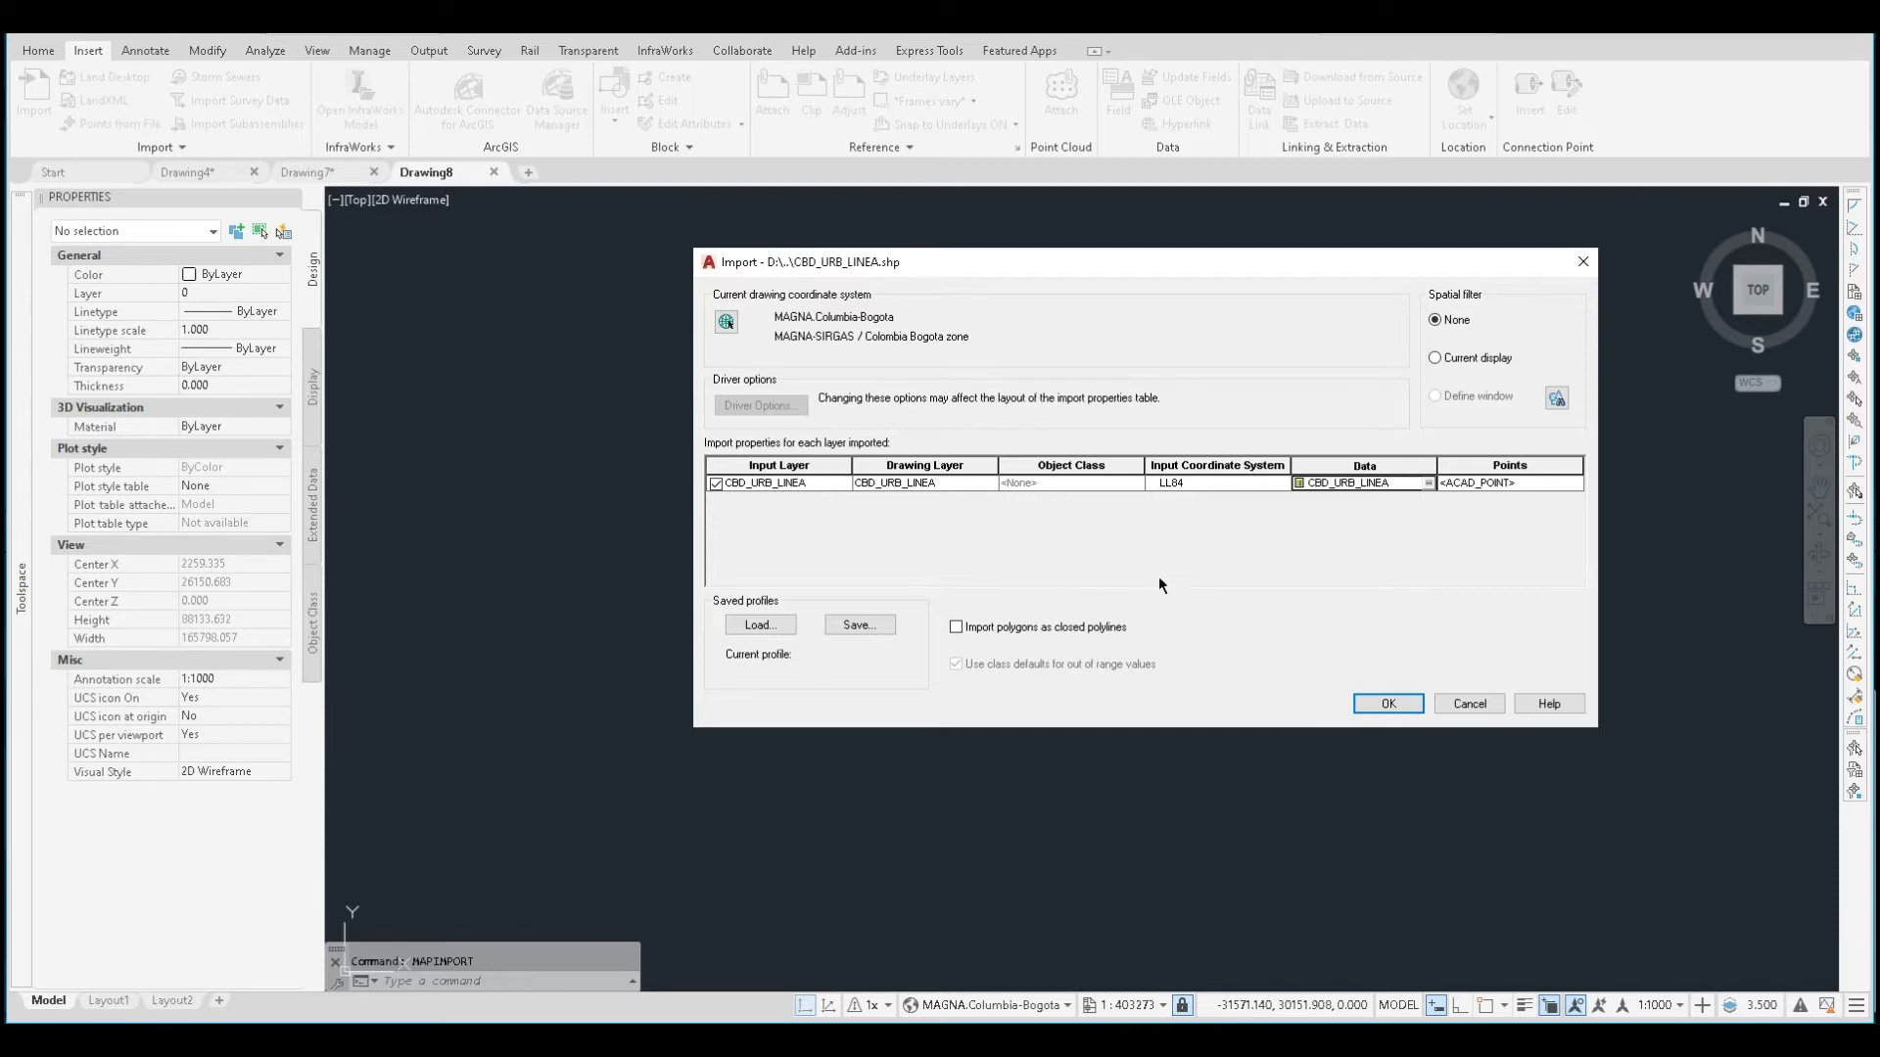
Step: Run the CBD_URB_LINEA import and zoom to the extents of the imported linework
{"action": "left_click", "coordinate": [1390, 703]}
{"action": "left_click", "coordinate": [1390, 703]}
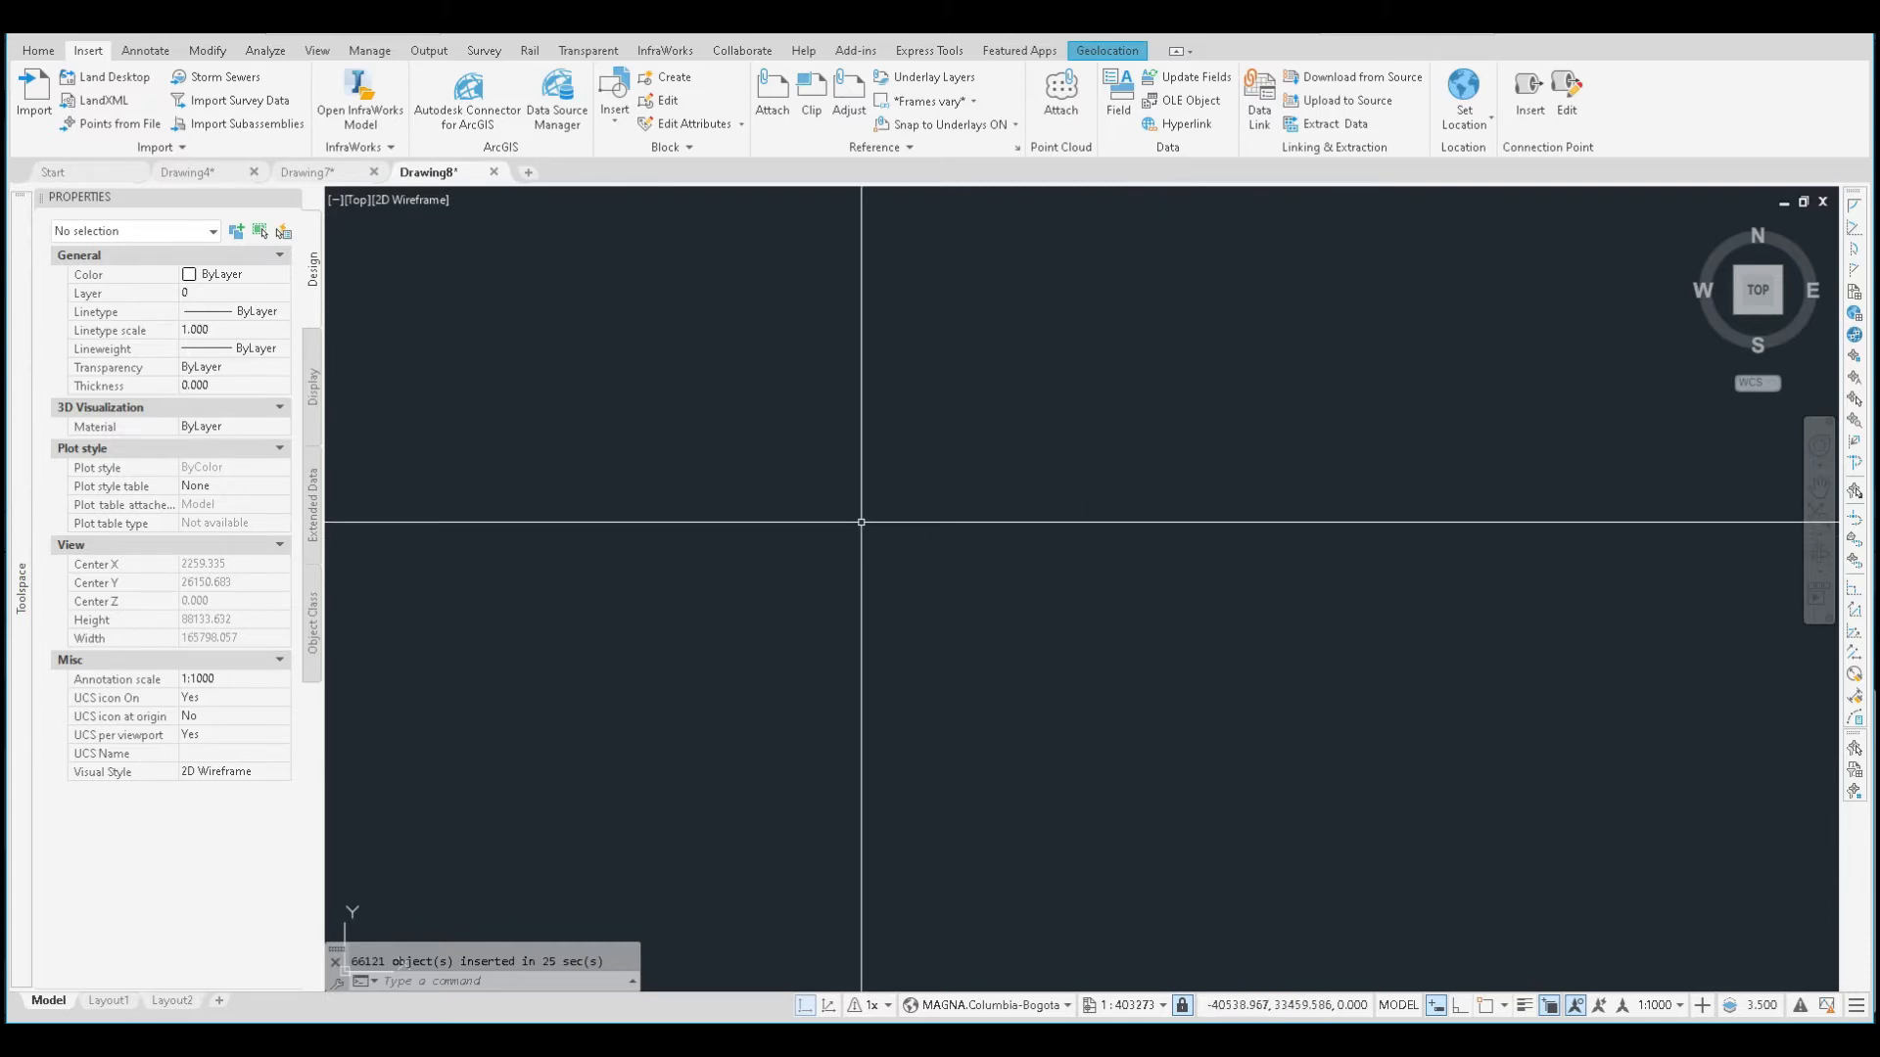
{"action": "type", "text": "z"}
{"action": "key", "text": "Return"}
{"action": "type", "text": "e"}
{"action": "key", "text": "Return"}
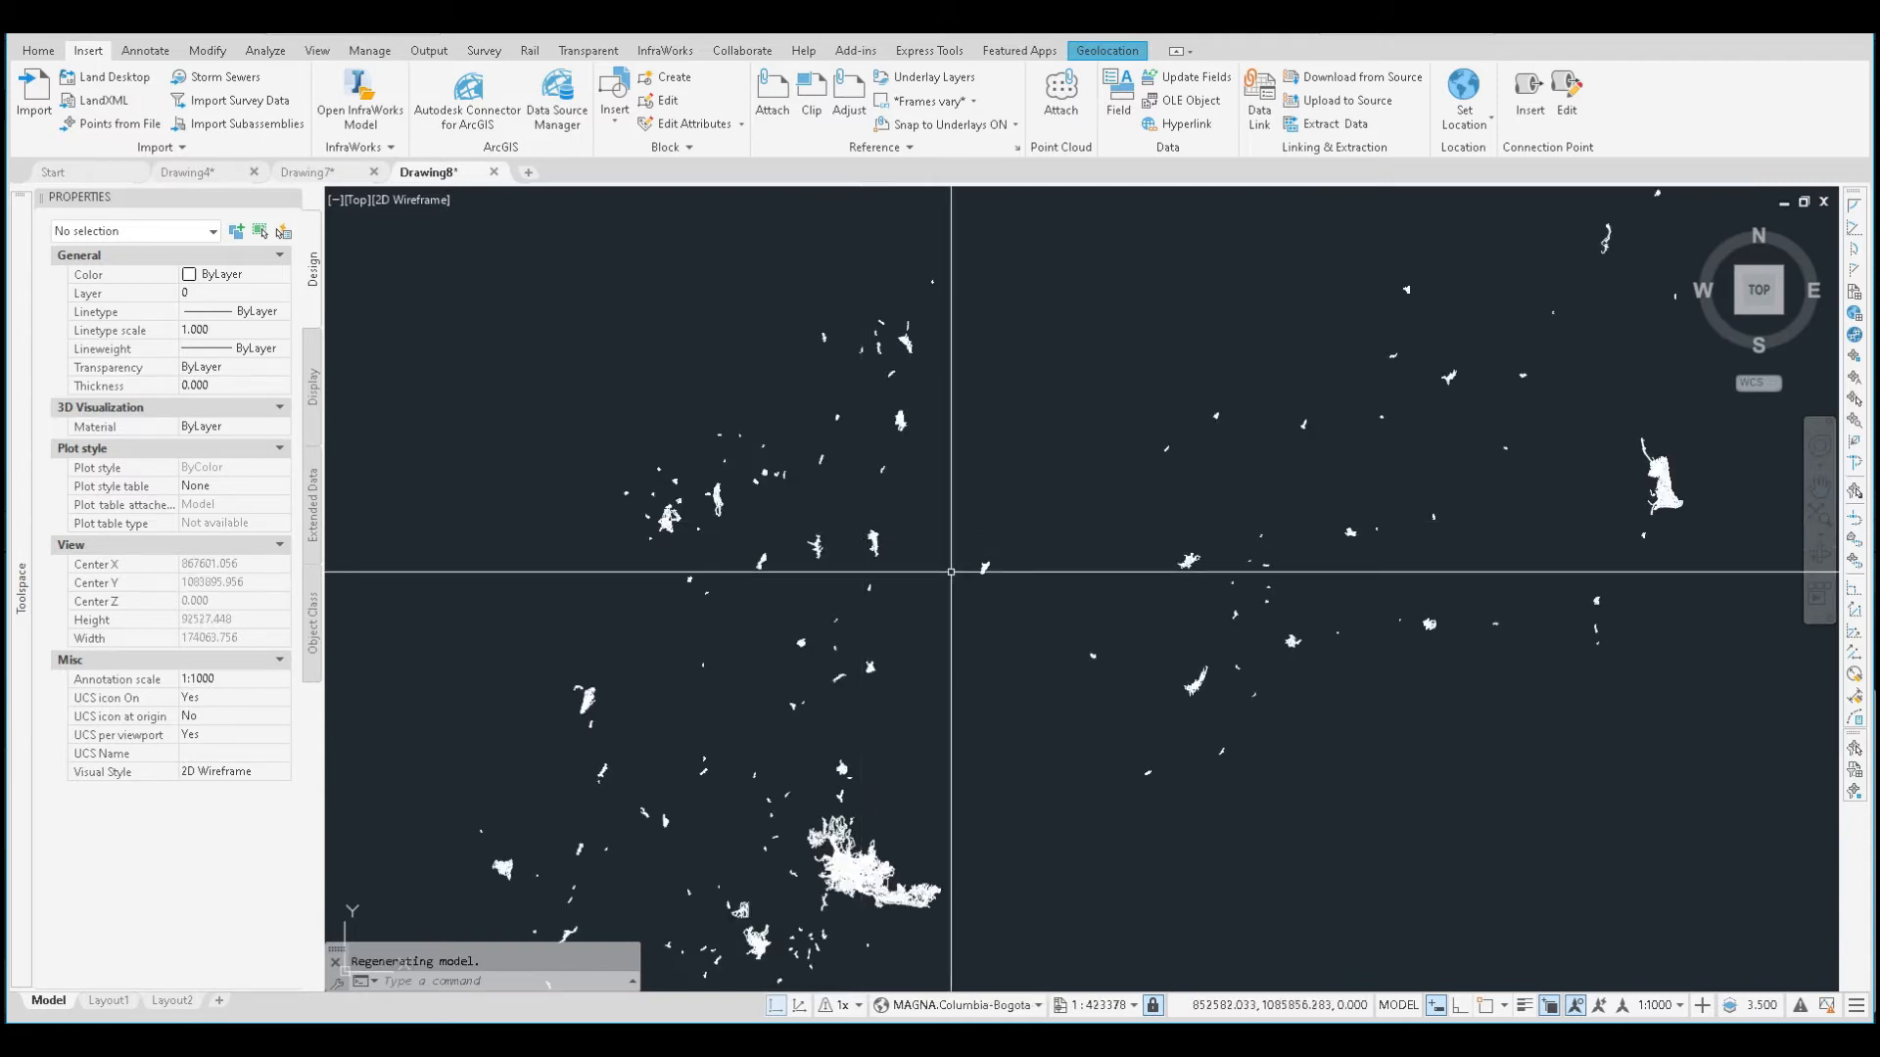
Step: Examine the imported linework, from the scattered settlements down to the street grid of the largest urban area
{"action": "middle_click_drag", "start_coordinate": [869, 722], "coordinate": [929, 563]}
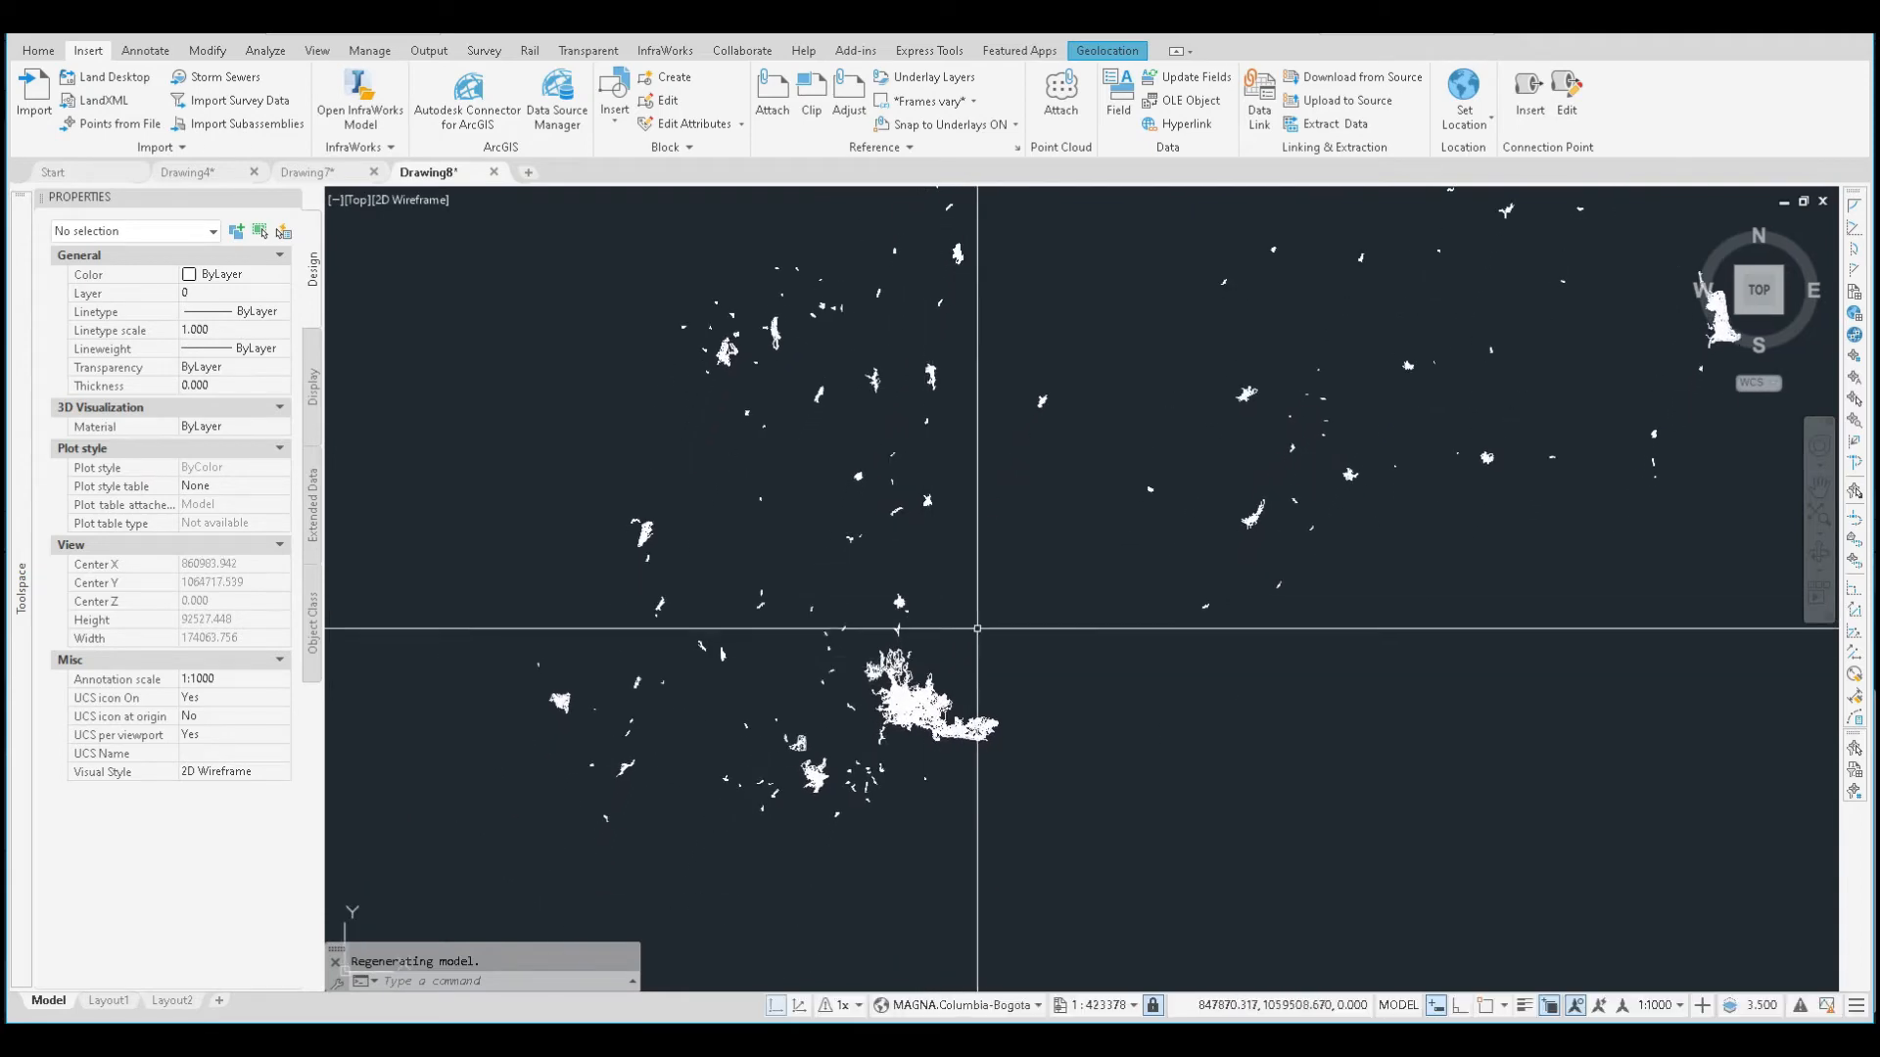
{"action": "scroll", "coordinate": [975, 631], "scroll_direction": "up", "scroll_amount": 4}
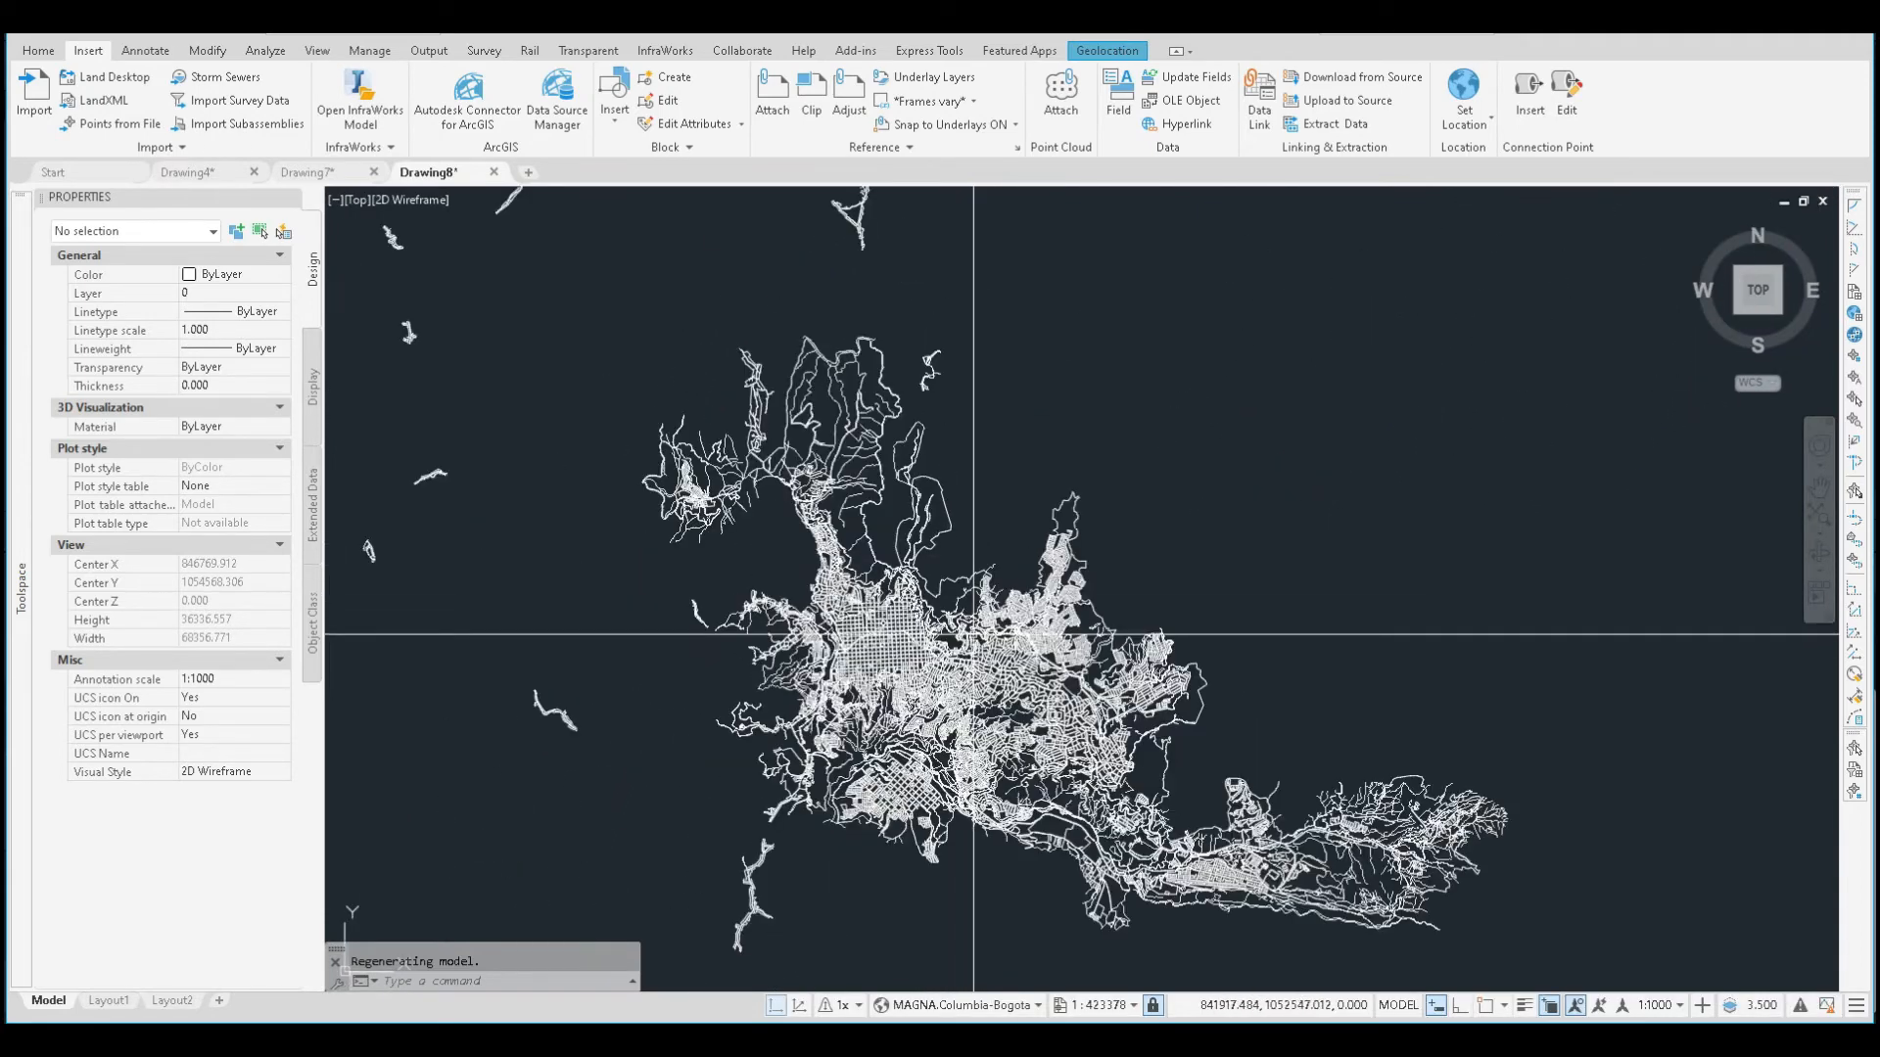
{"action": "scroll", "coordinate": [975, 631], "scroll_direction": "up", "scroll_amount": 6}
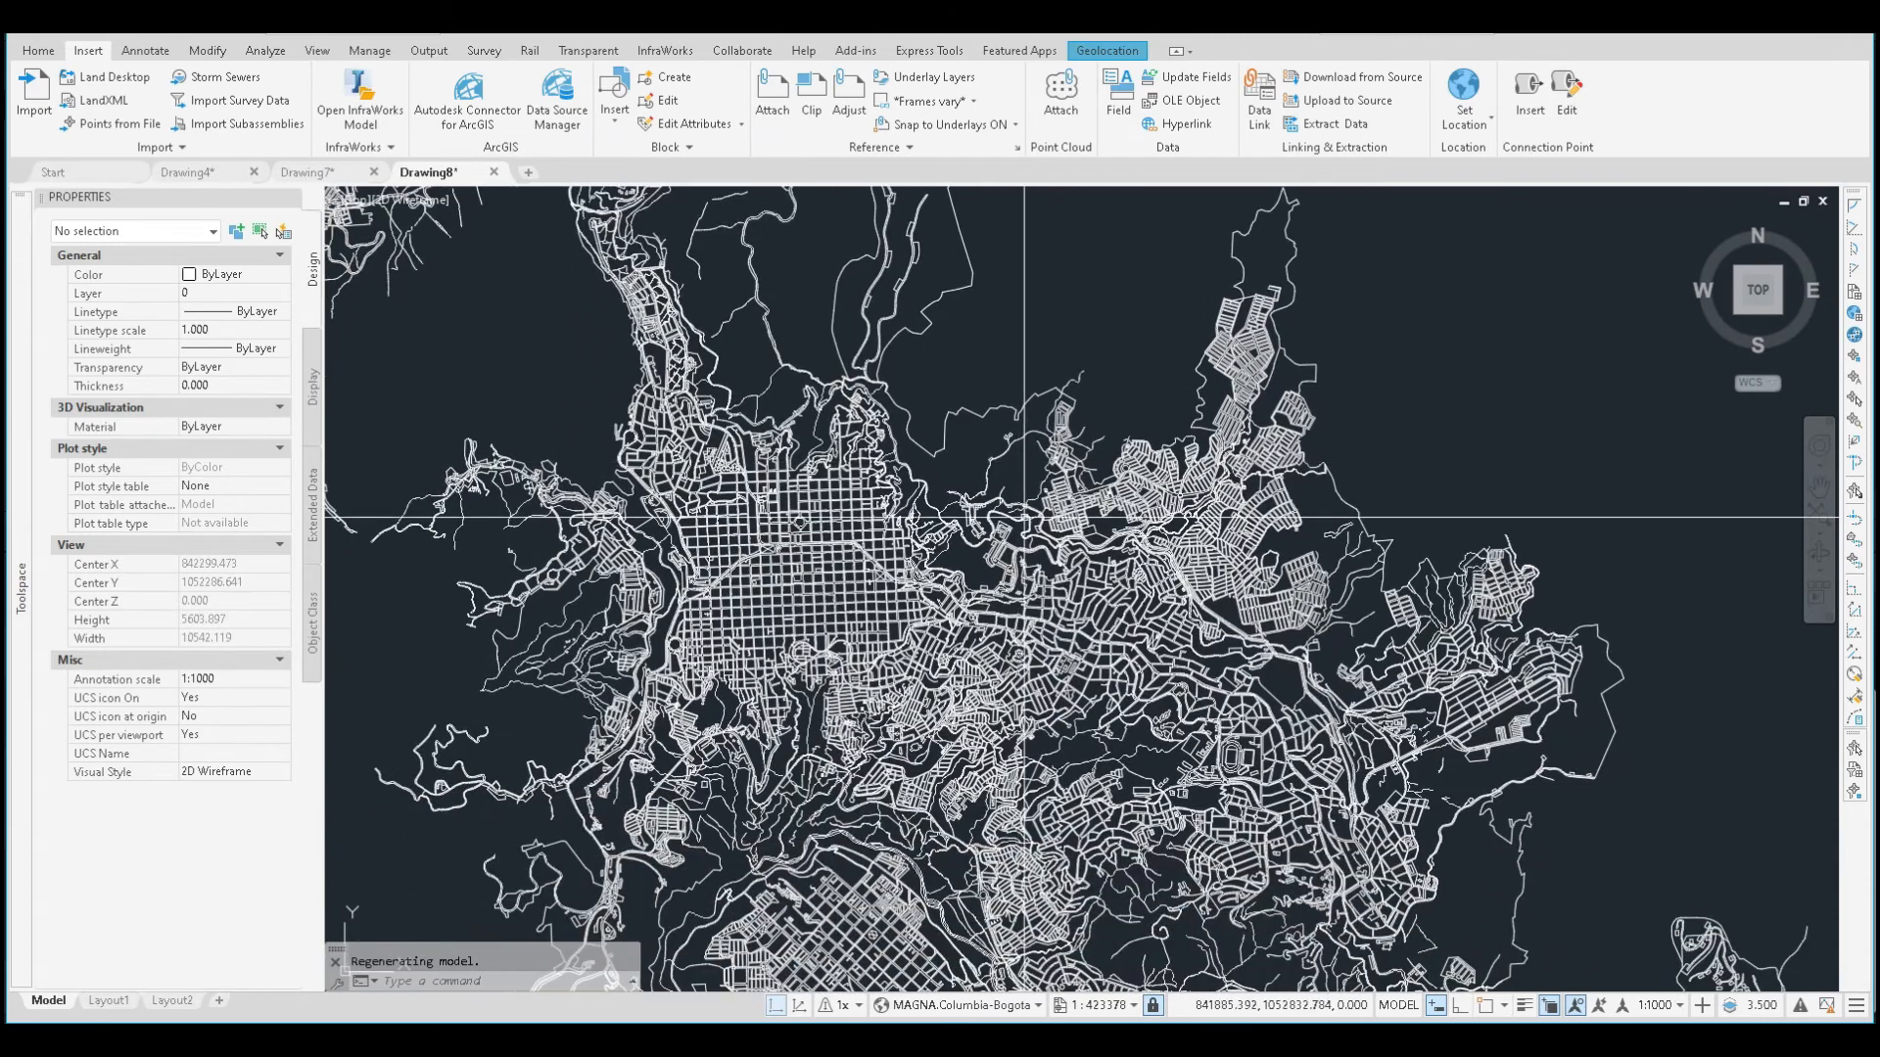
{"action": "middle_click_drag", "start_coordinate": [1024, 517], "coordinate": [1138, 311]}
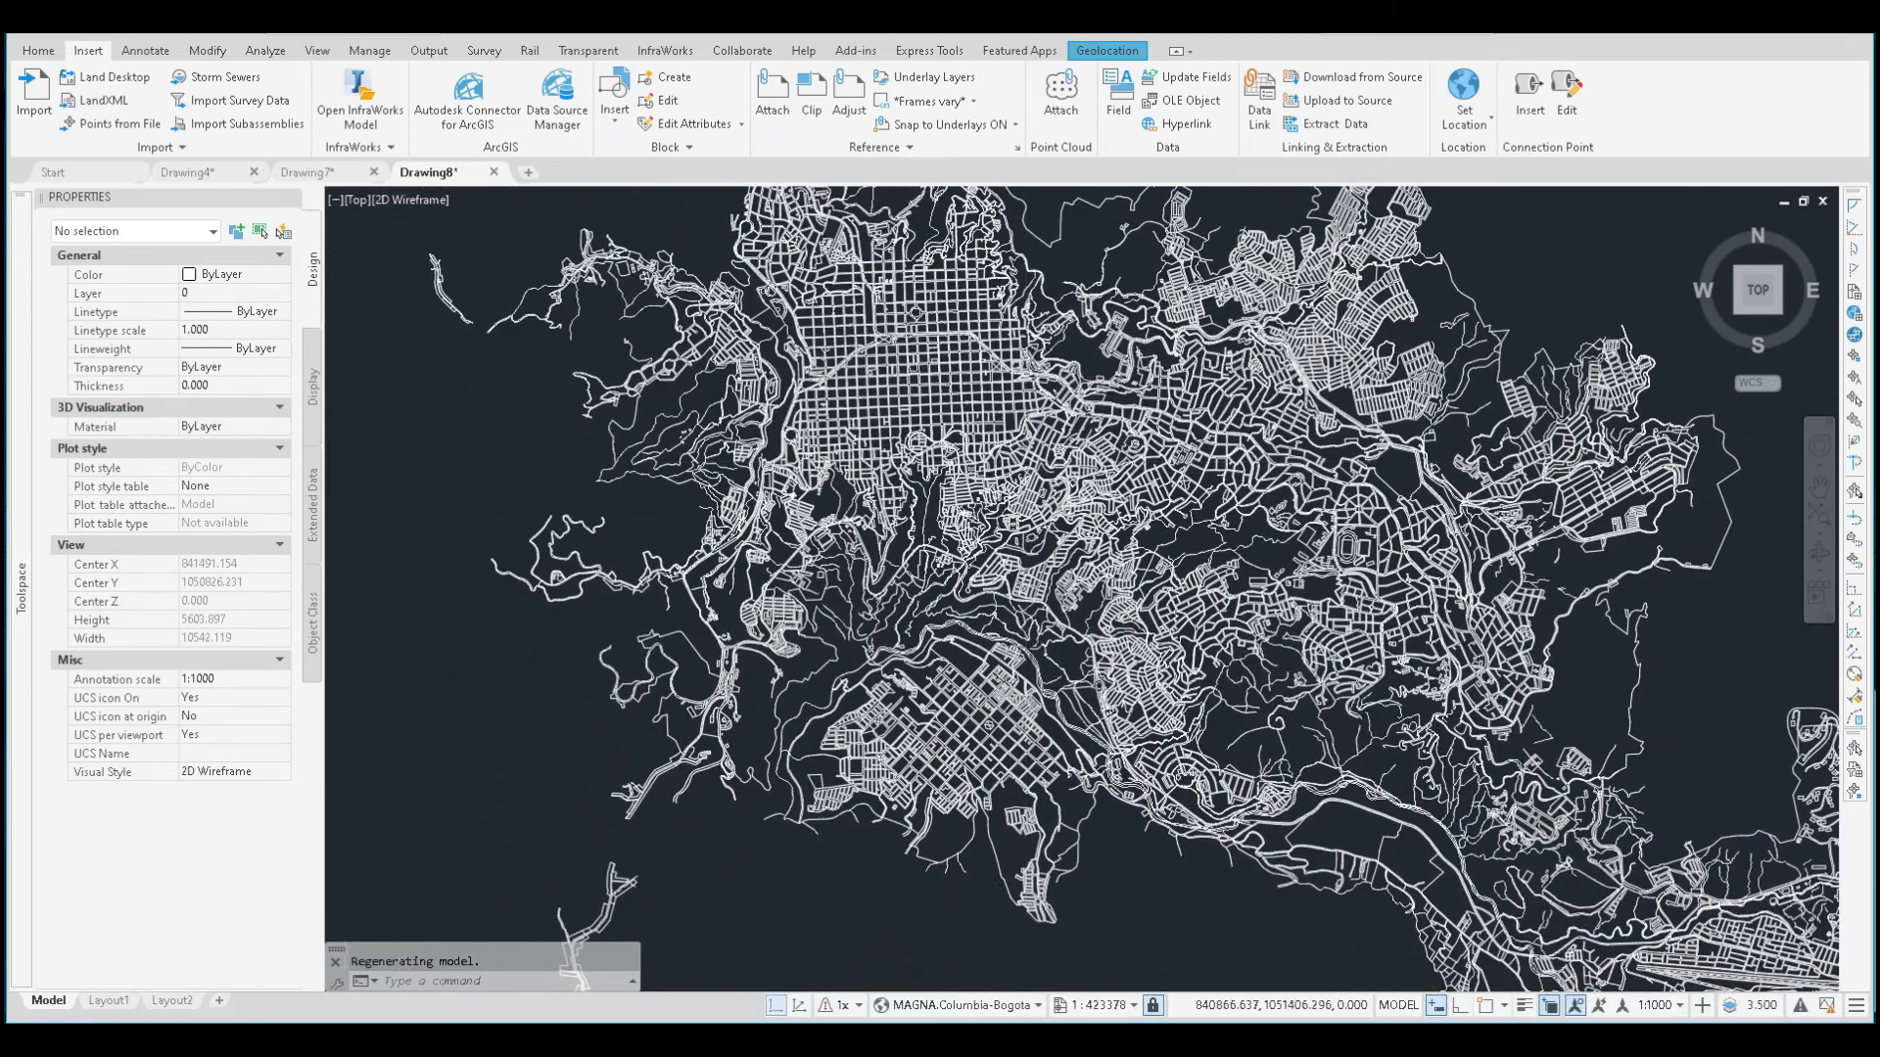
{"action": "scroll", "coordinate": [986, 378], "scroll_direction": "down", "scroll_amount": 6}
{"action": "middle_click_drag", "start_coordinate": [985, 378], "coordinate": [969, 690]}
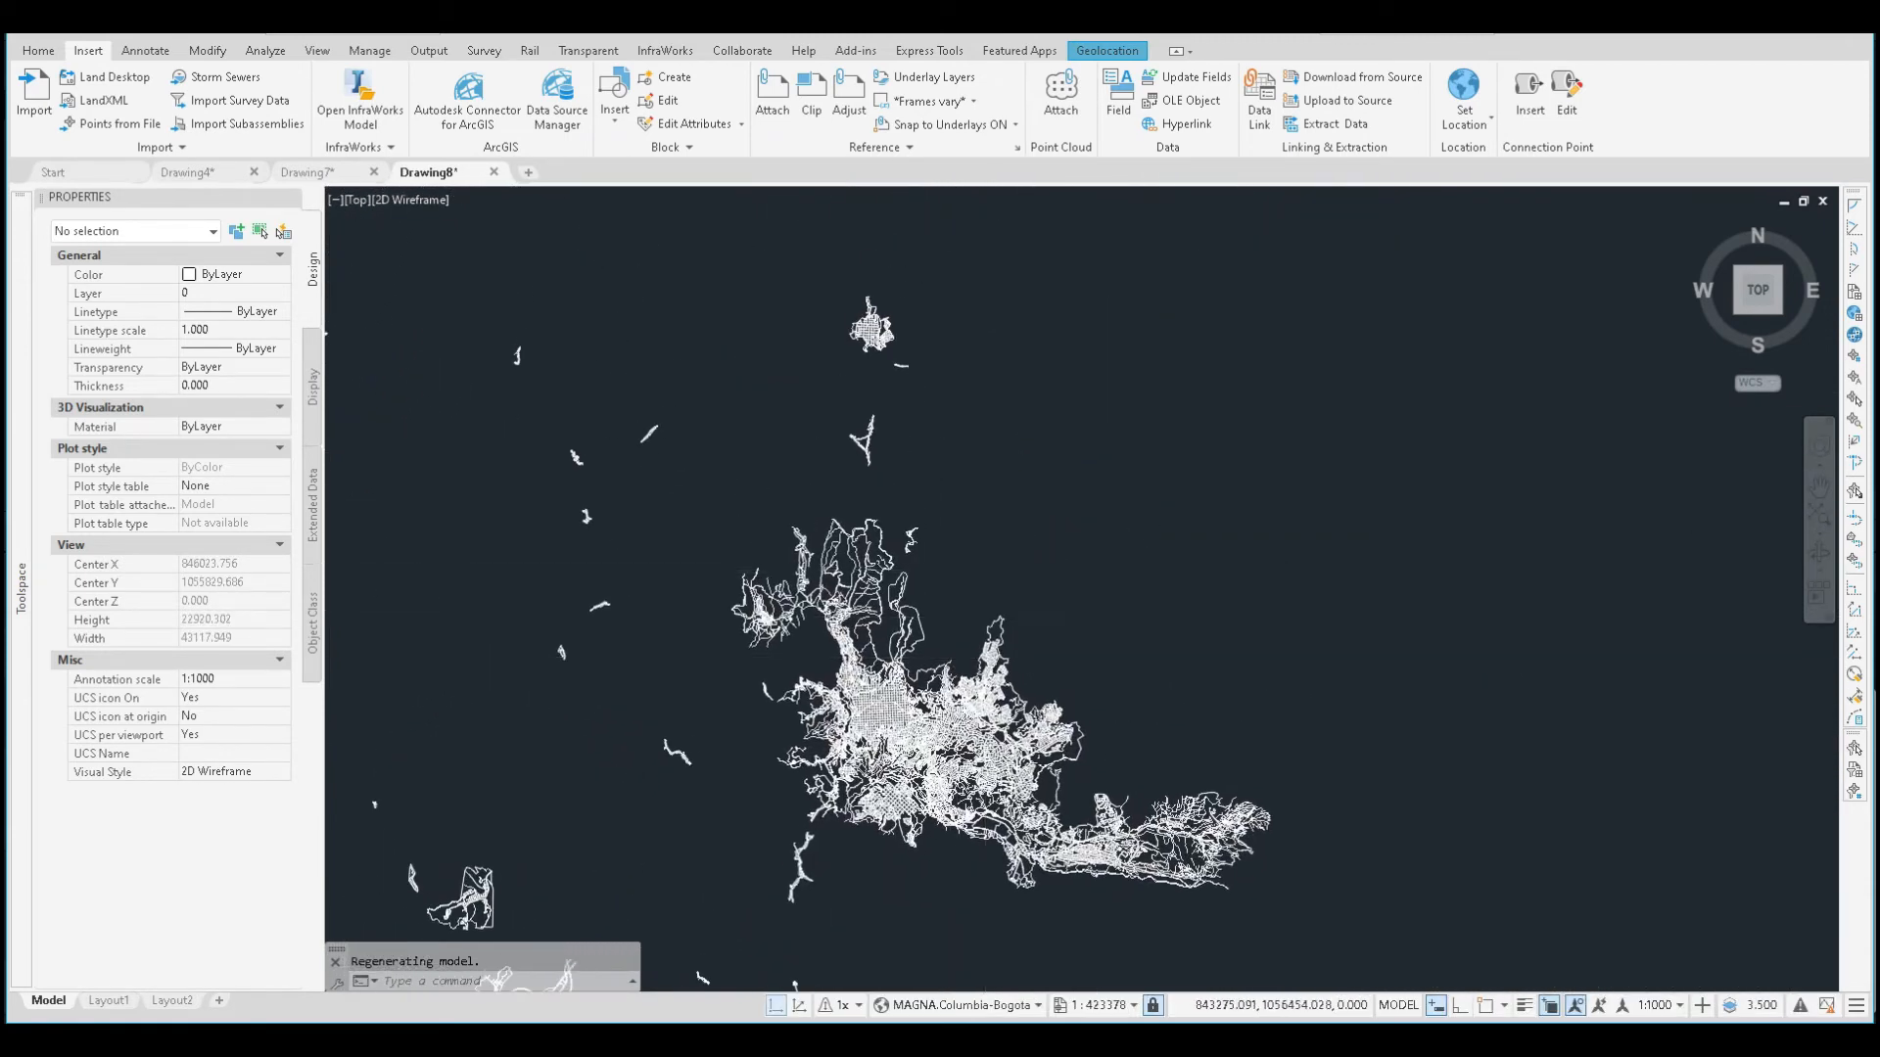
{"action": "scroll", "coordinate": [998, 449], "scroll_direction": "down", "scroll_amount": 6}
{"action": "middle_click_drag", "start_coordinate": [998, 449], "coordinate": [998, 608]}
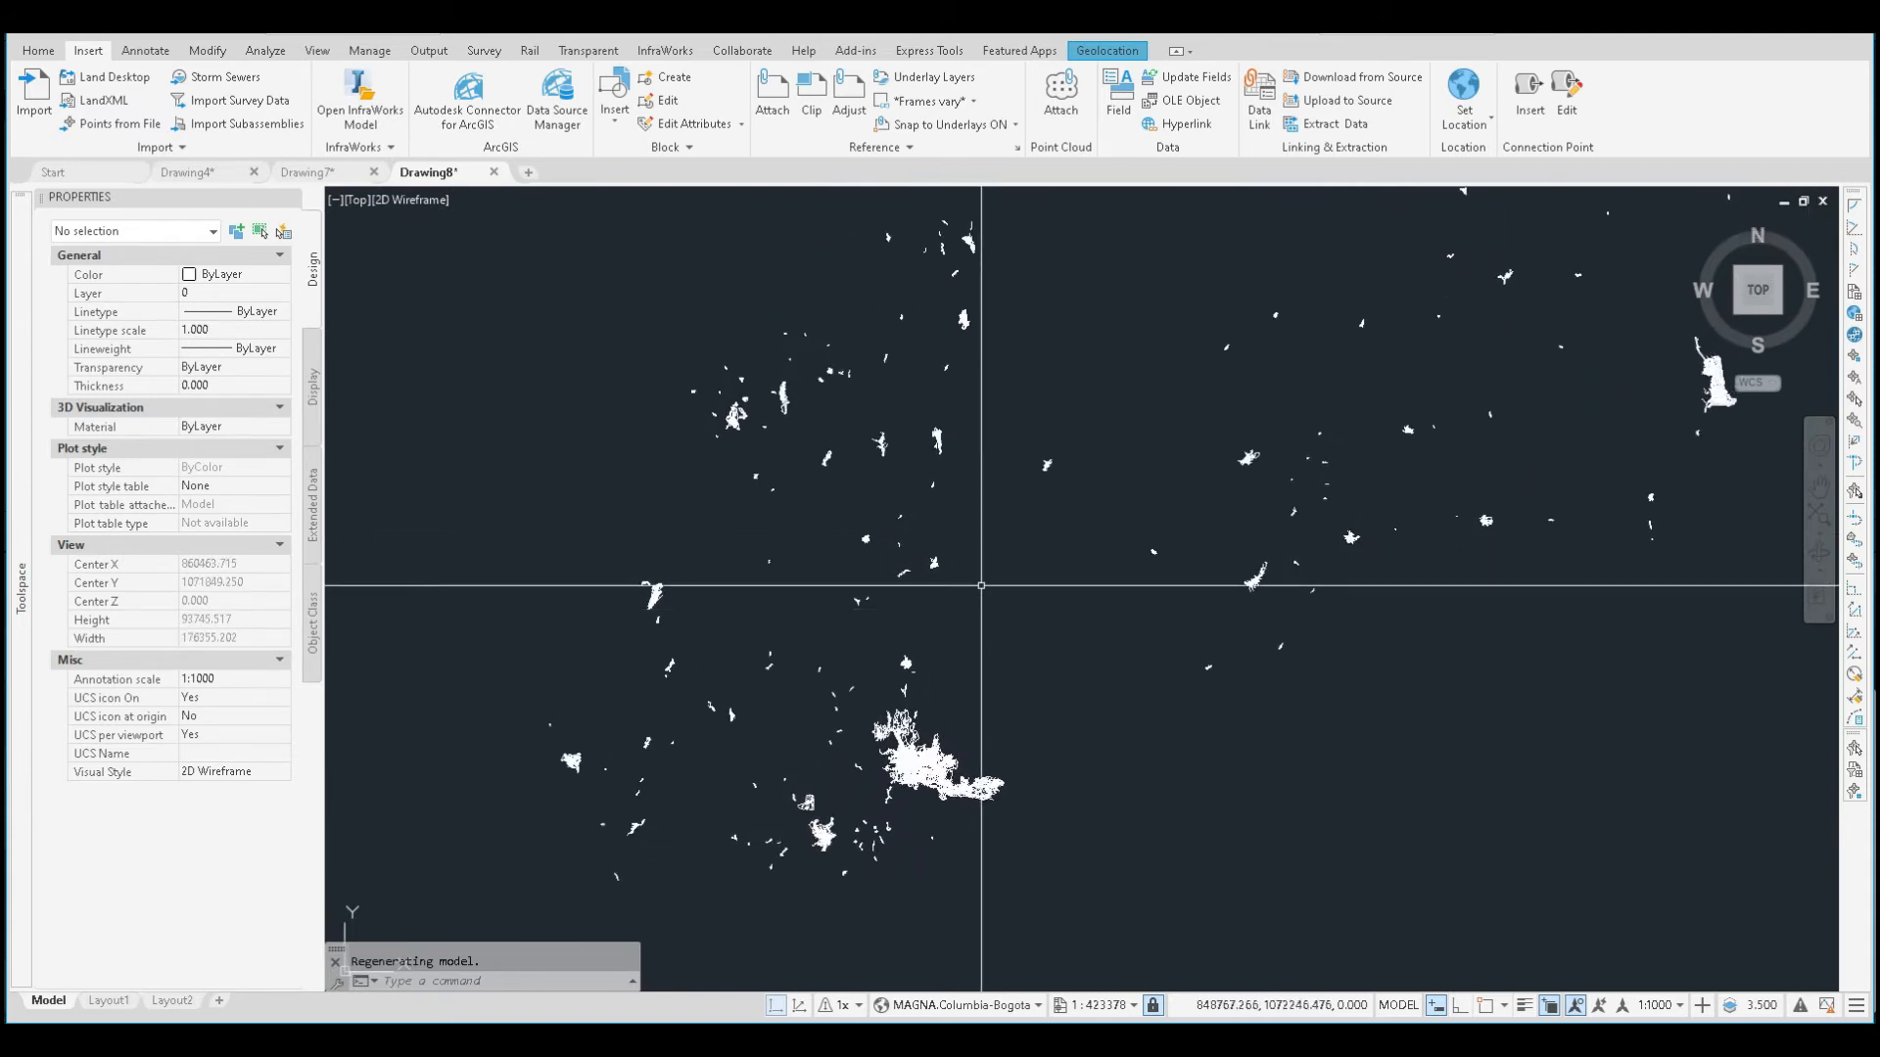
Step: Turn on the aerial online map behind the imported linework
{"action": "left_click", "coordinate": [1108, 55]}
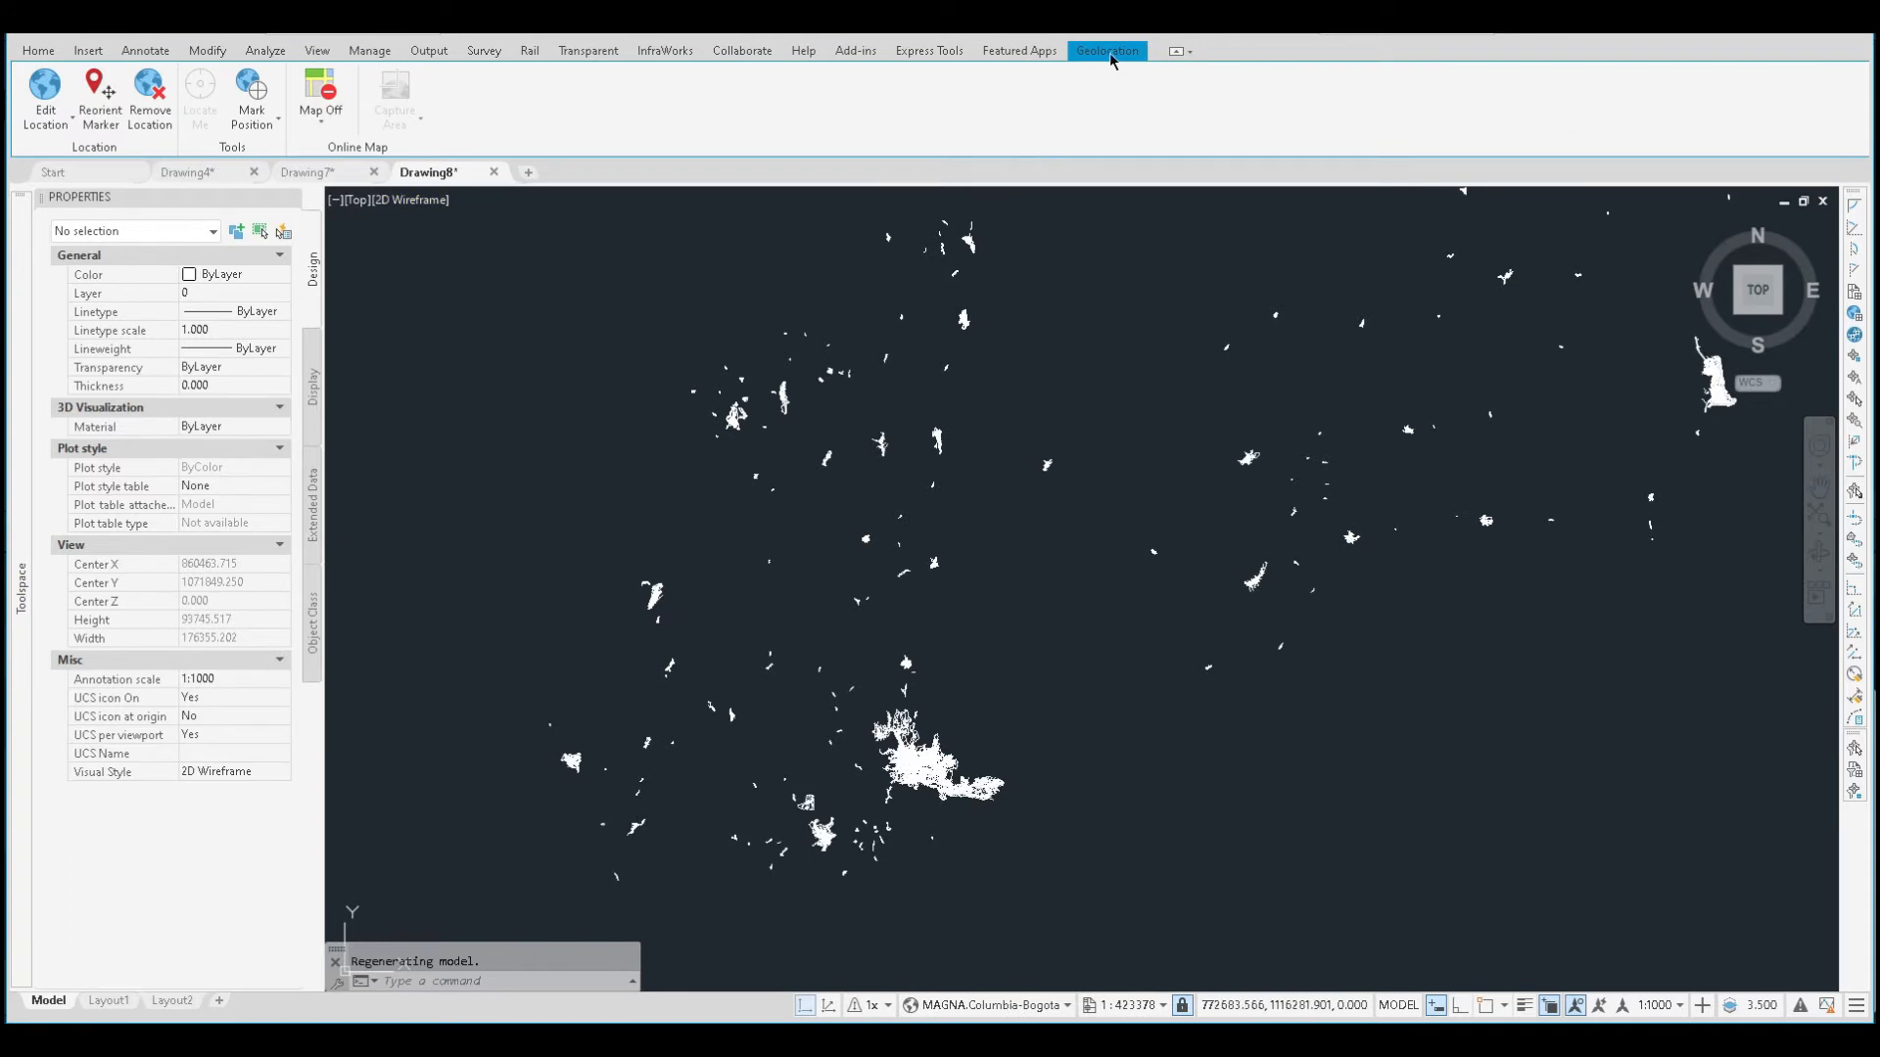
{"action": "left_click", "coordinate": [327, 121]}
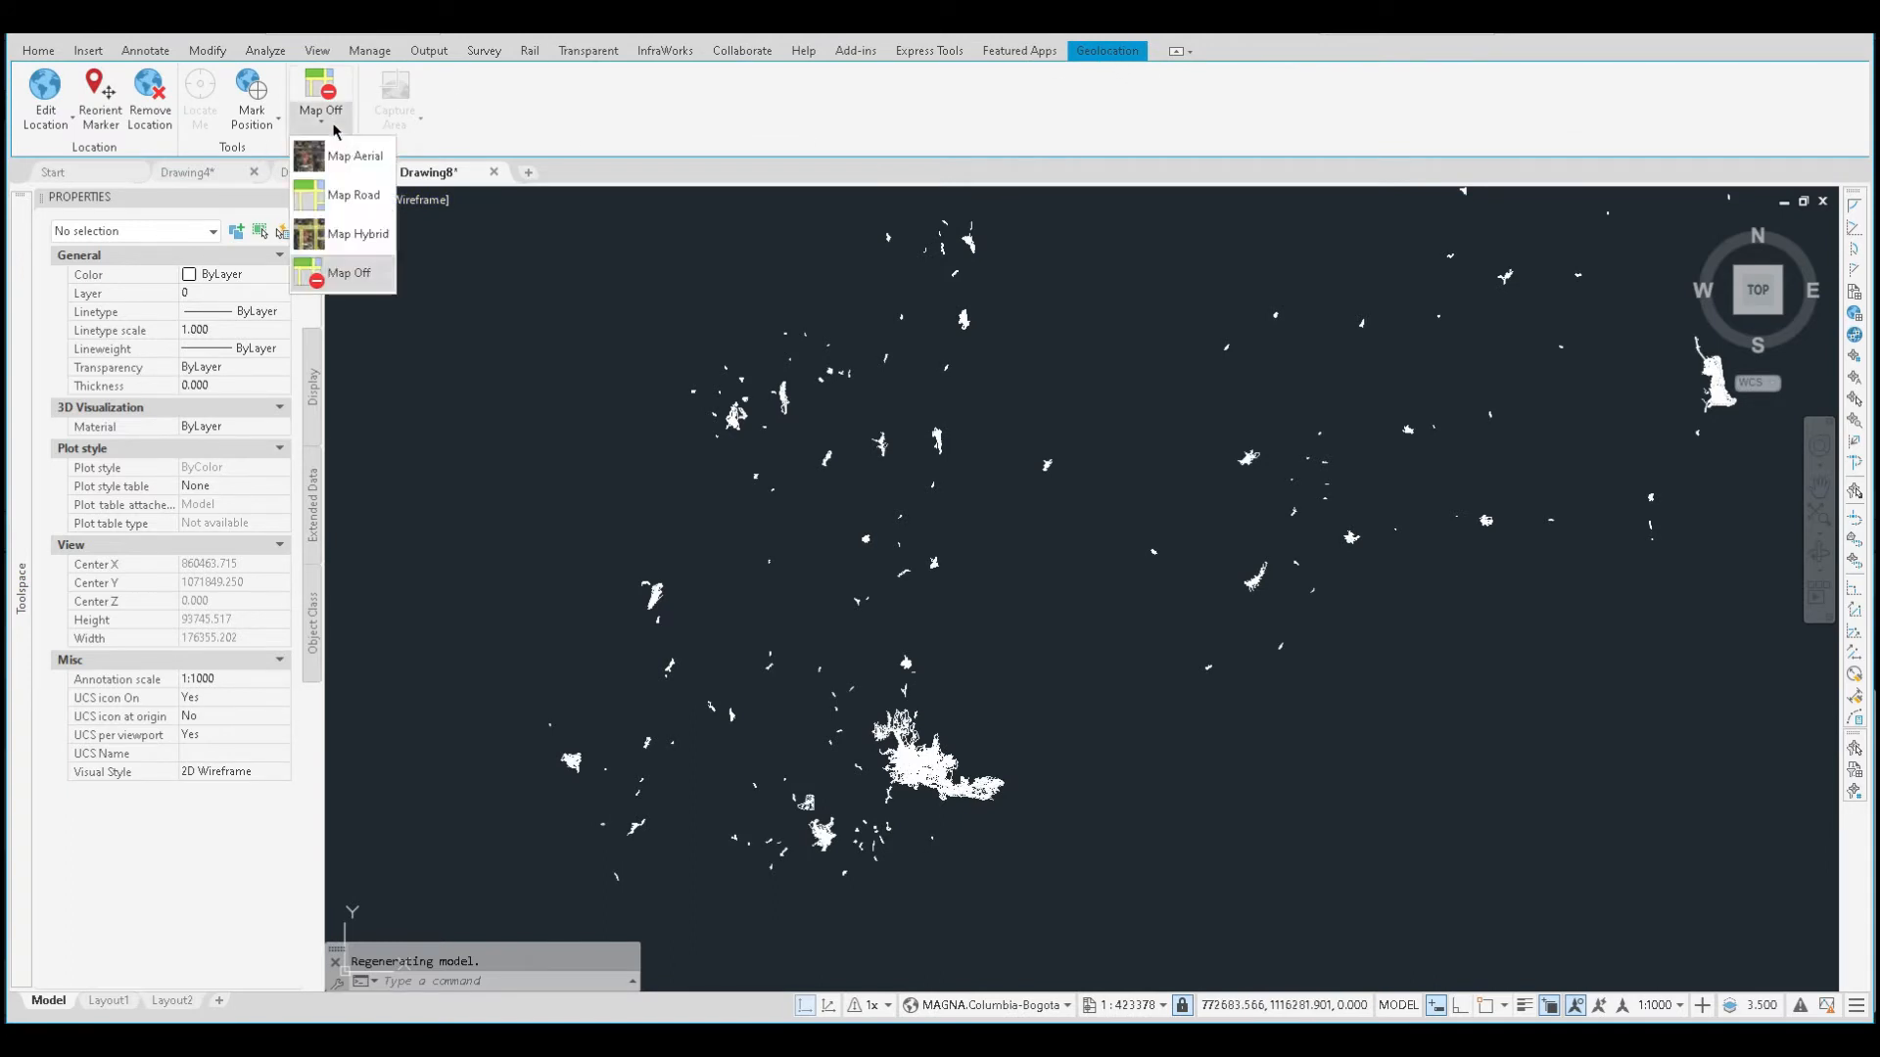
{"action": "left_click", "coordinate": [346, 158]}
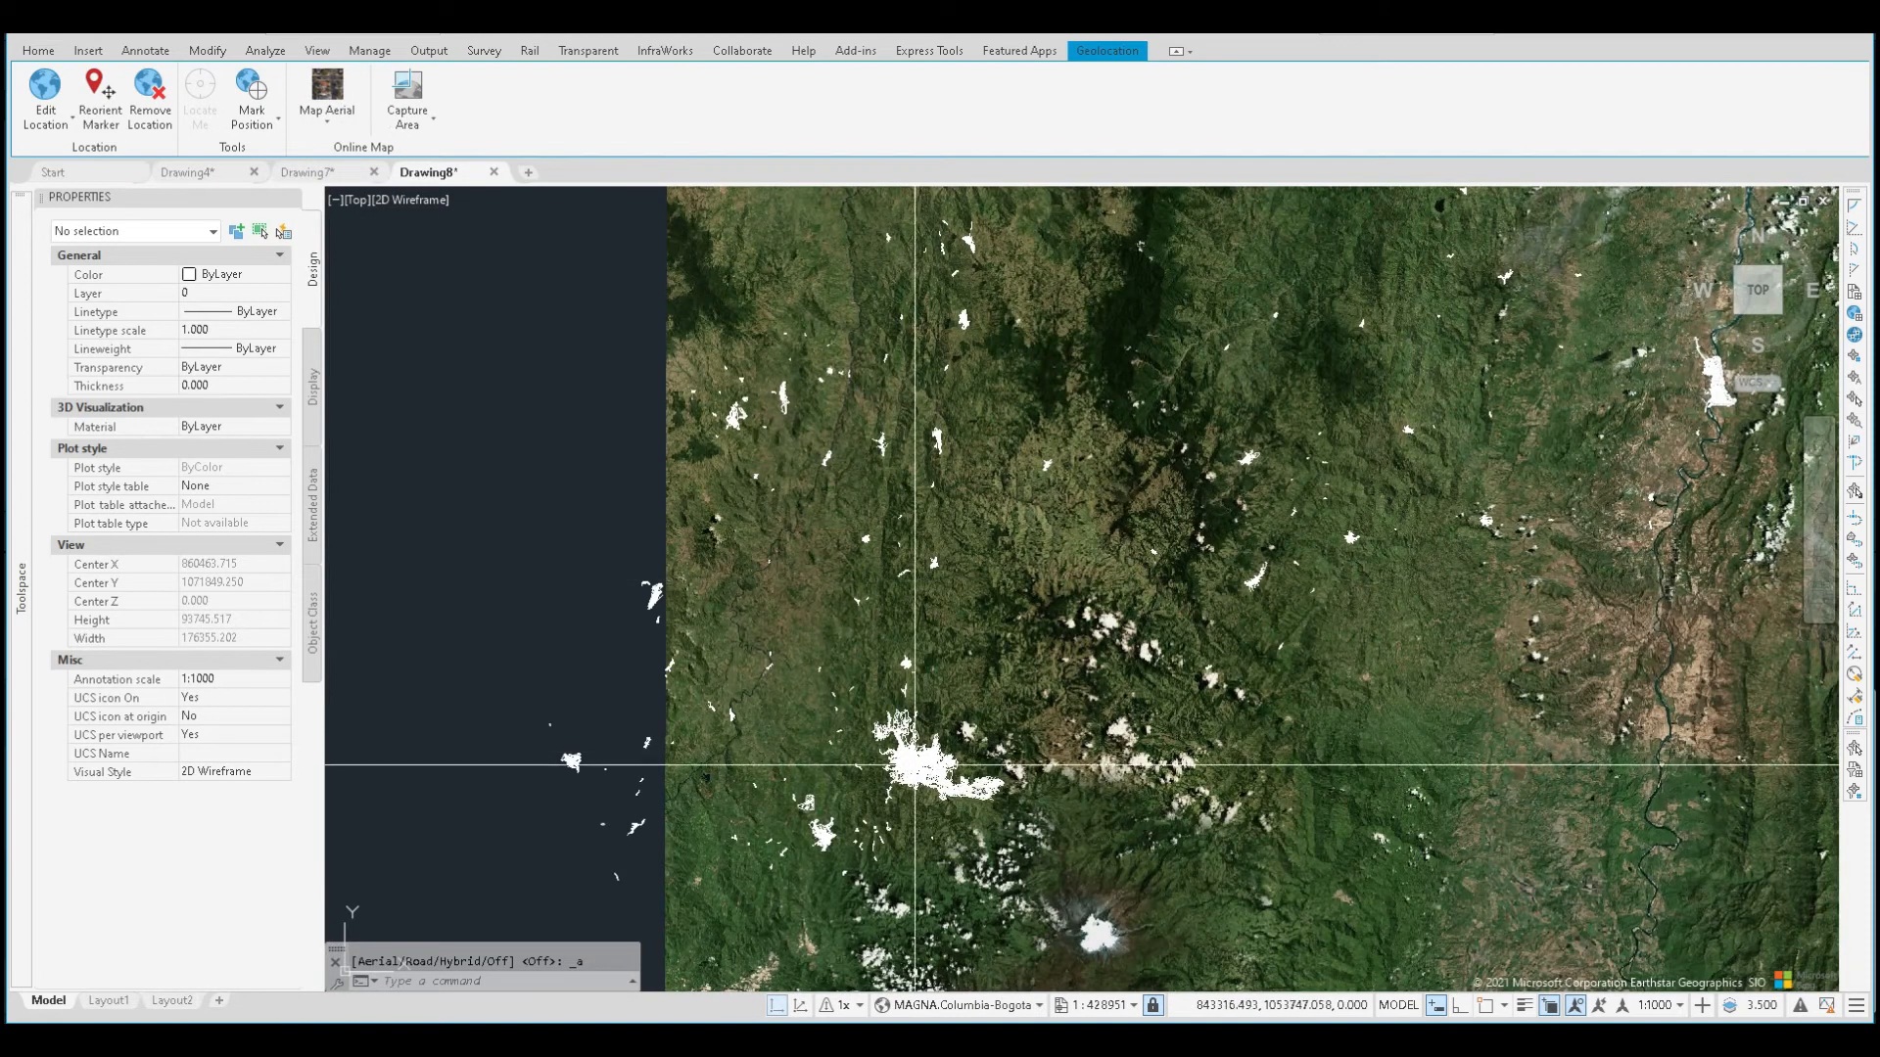
Step: Compare the imported street linework with the aerial imagery across the largest city, around its stadium
{"action": "scroll", "coordinate": [906, 773], "scroll_direction": "up", "scroll_amount": 10}
{"action": "scroll", "coordinate": [1013, 781], "scroll_direction": "up", "scroll_amount": 6}
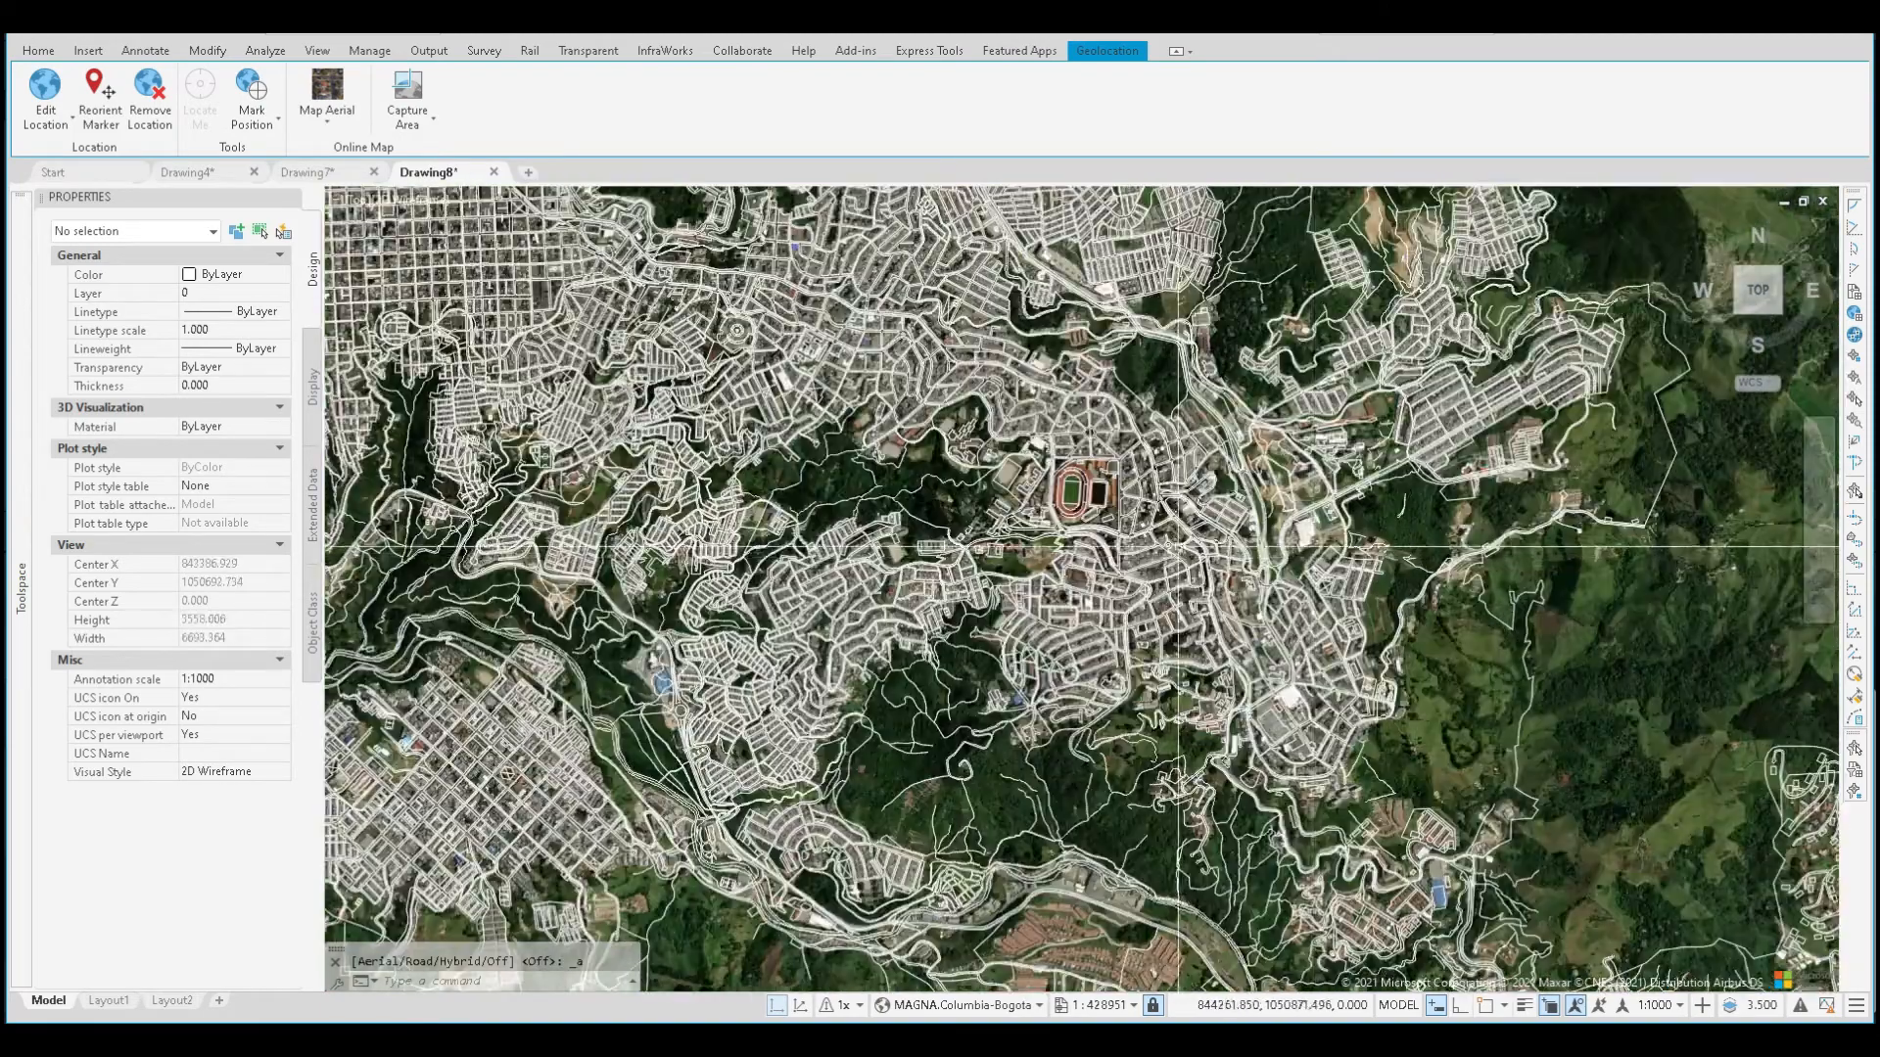
{"action": "scroll", "coordinate": [1090, 447], "scroll_direction": "up", "scroll_amount": 2}
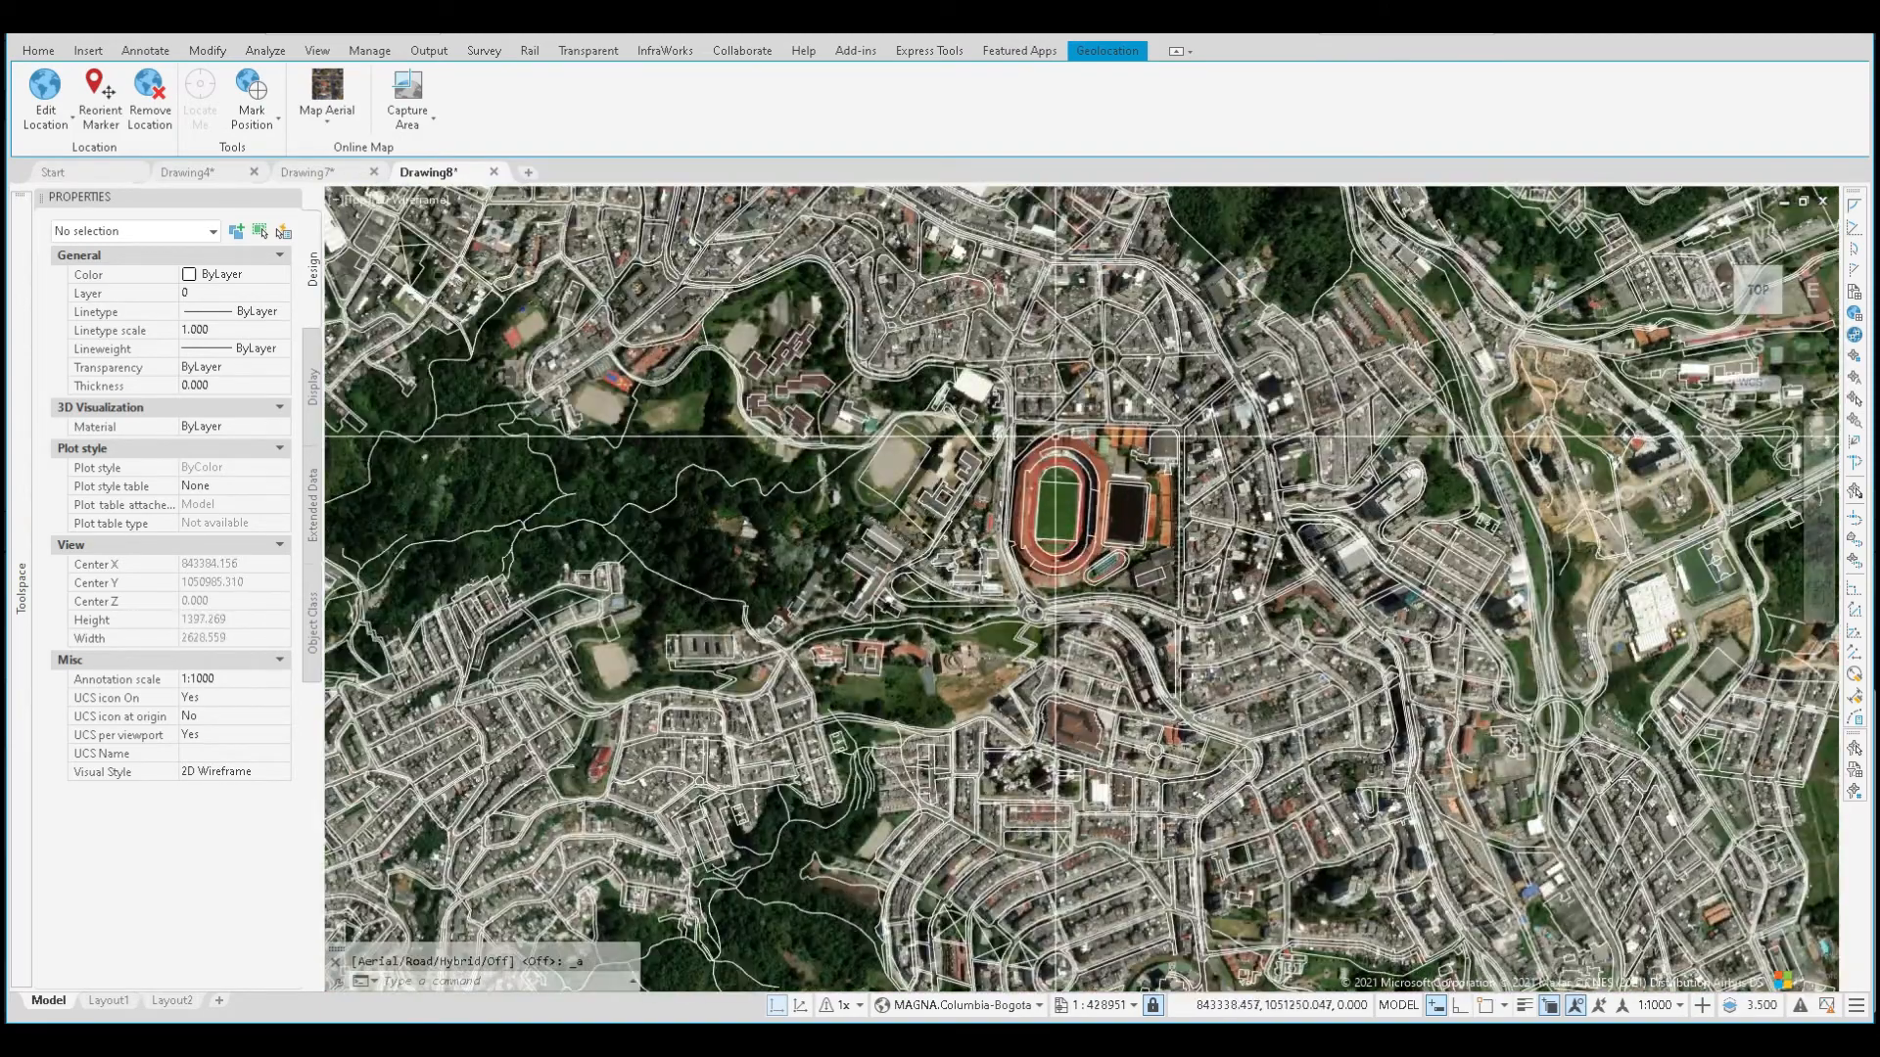
{"action": "middle_click_drag", "start_coordinate": [1160, 463], "coordinate": [1297, 358]}
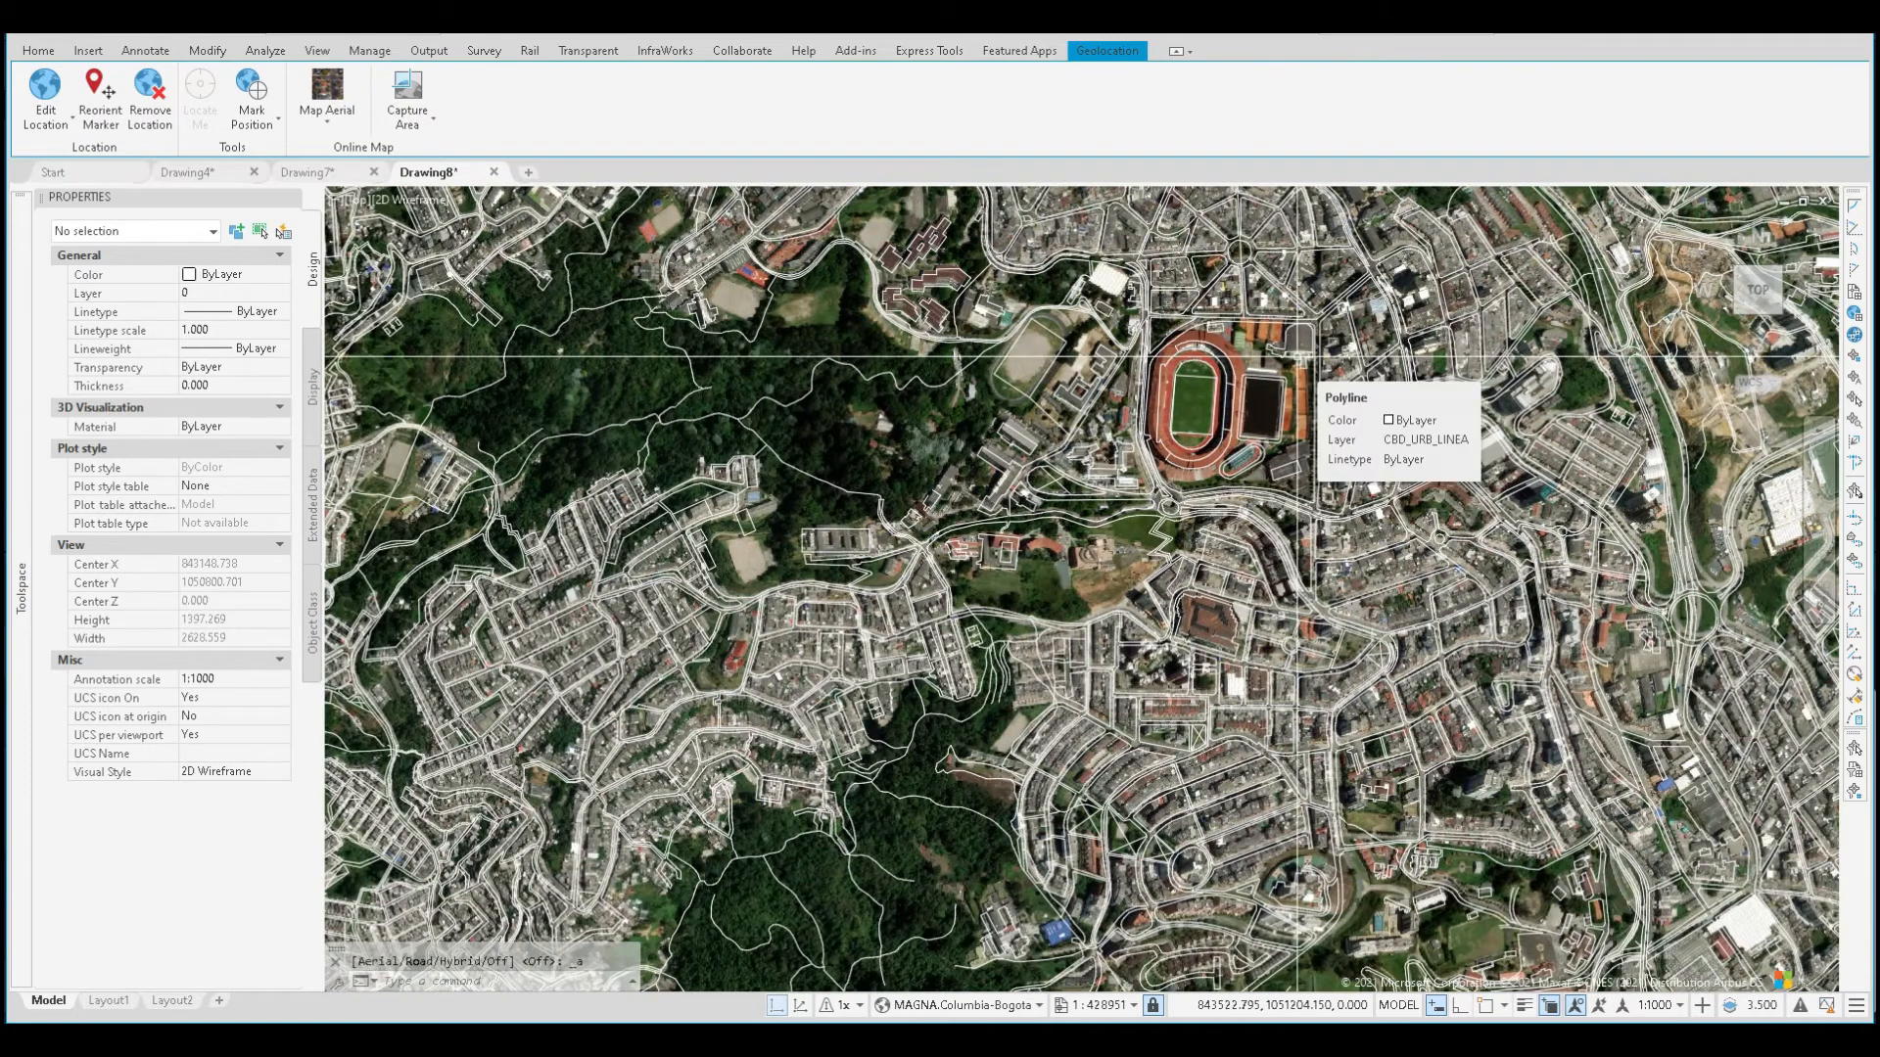
{"action": "middle_click_drag", "start_coordinate": [1219, 436], "coordinate": [1243, 394]}
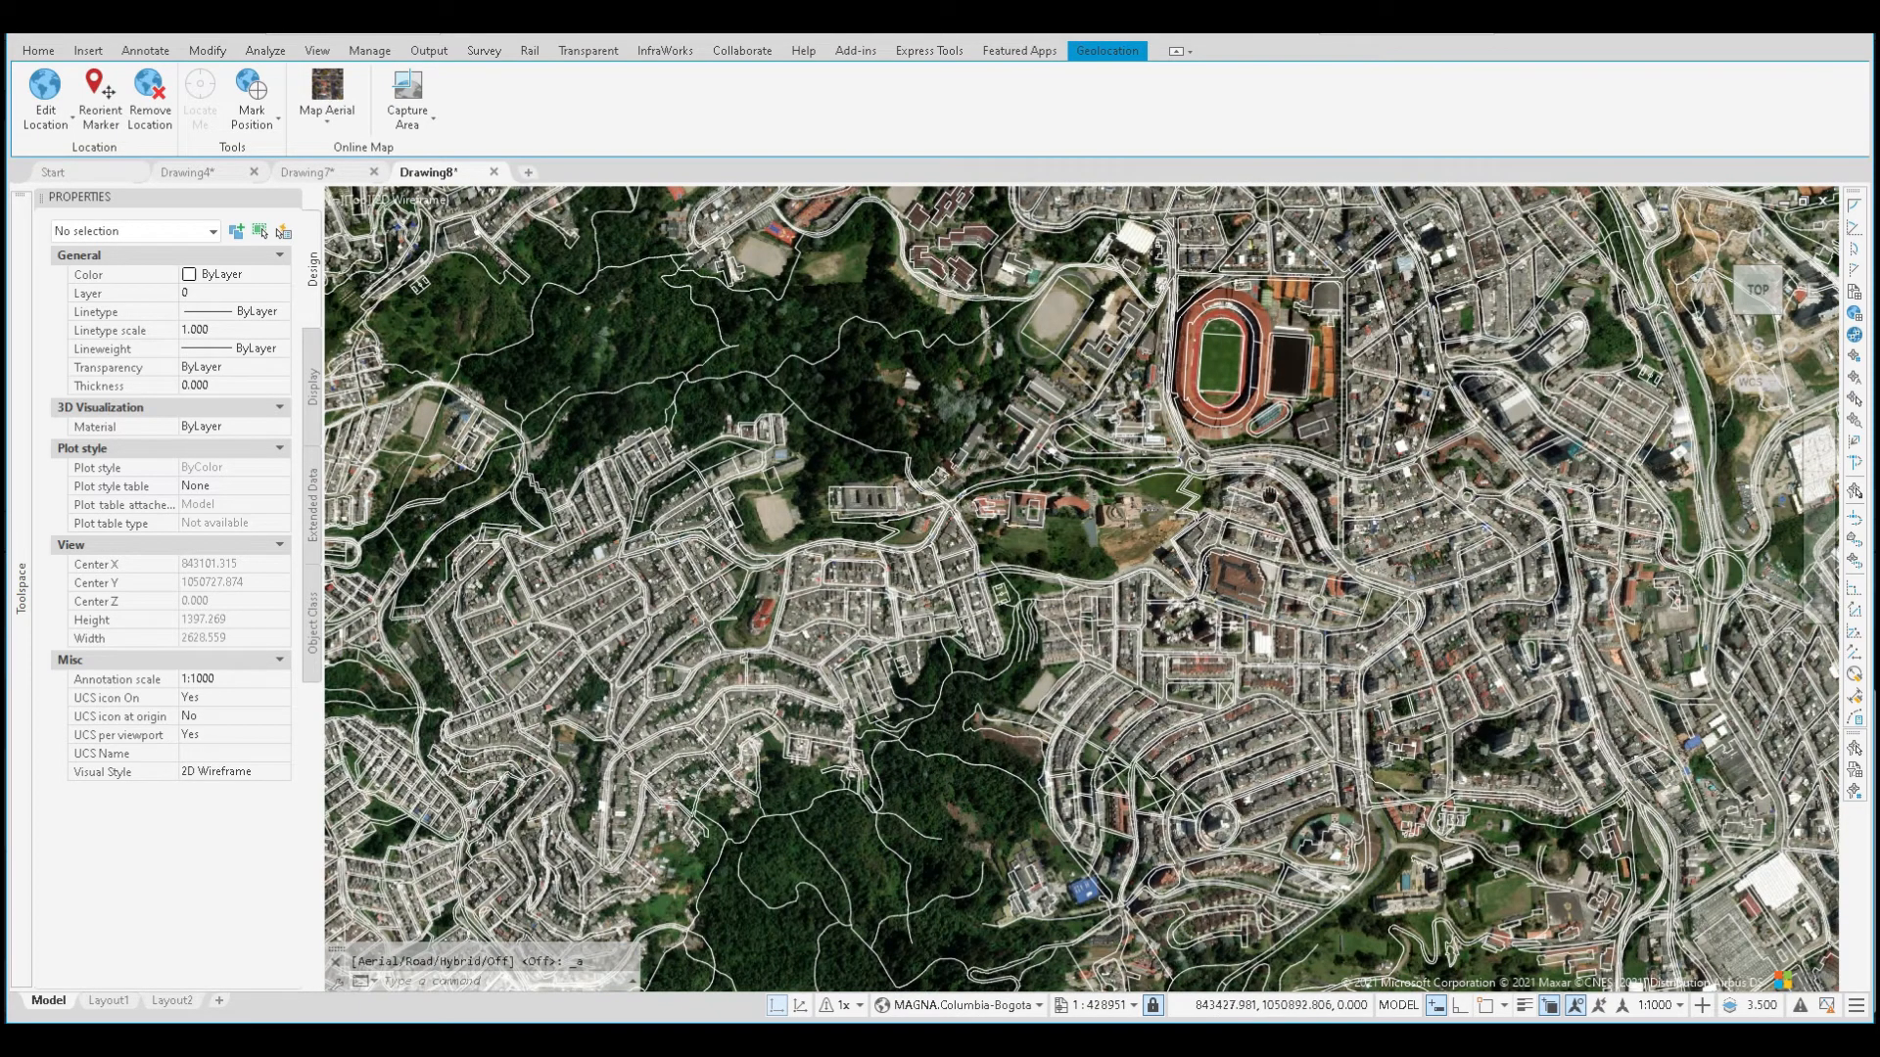
Step: Select the polyline along the stadium's playing field, review its OD:CBD_URB_LINEA object data in the properties, and clear the selection
{"action": "scroll", "coordinate": [1256, 519], "scroll_direction": "up", "scroll_amount": 1}
{"action": "scroll", "coordinate": [1216, 426], "scroll_direction": "up", "scroll_amount": 1}
{"action": "scroll", "coordinate": [1217, 426], "scroll_direction": "up", "scroll_amount": 4}
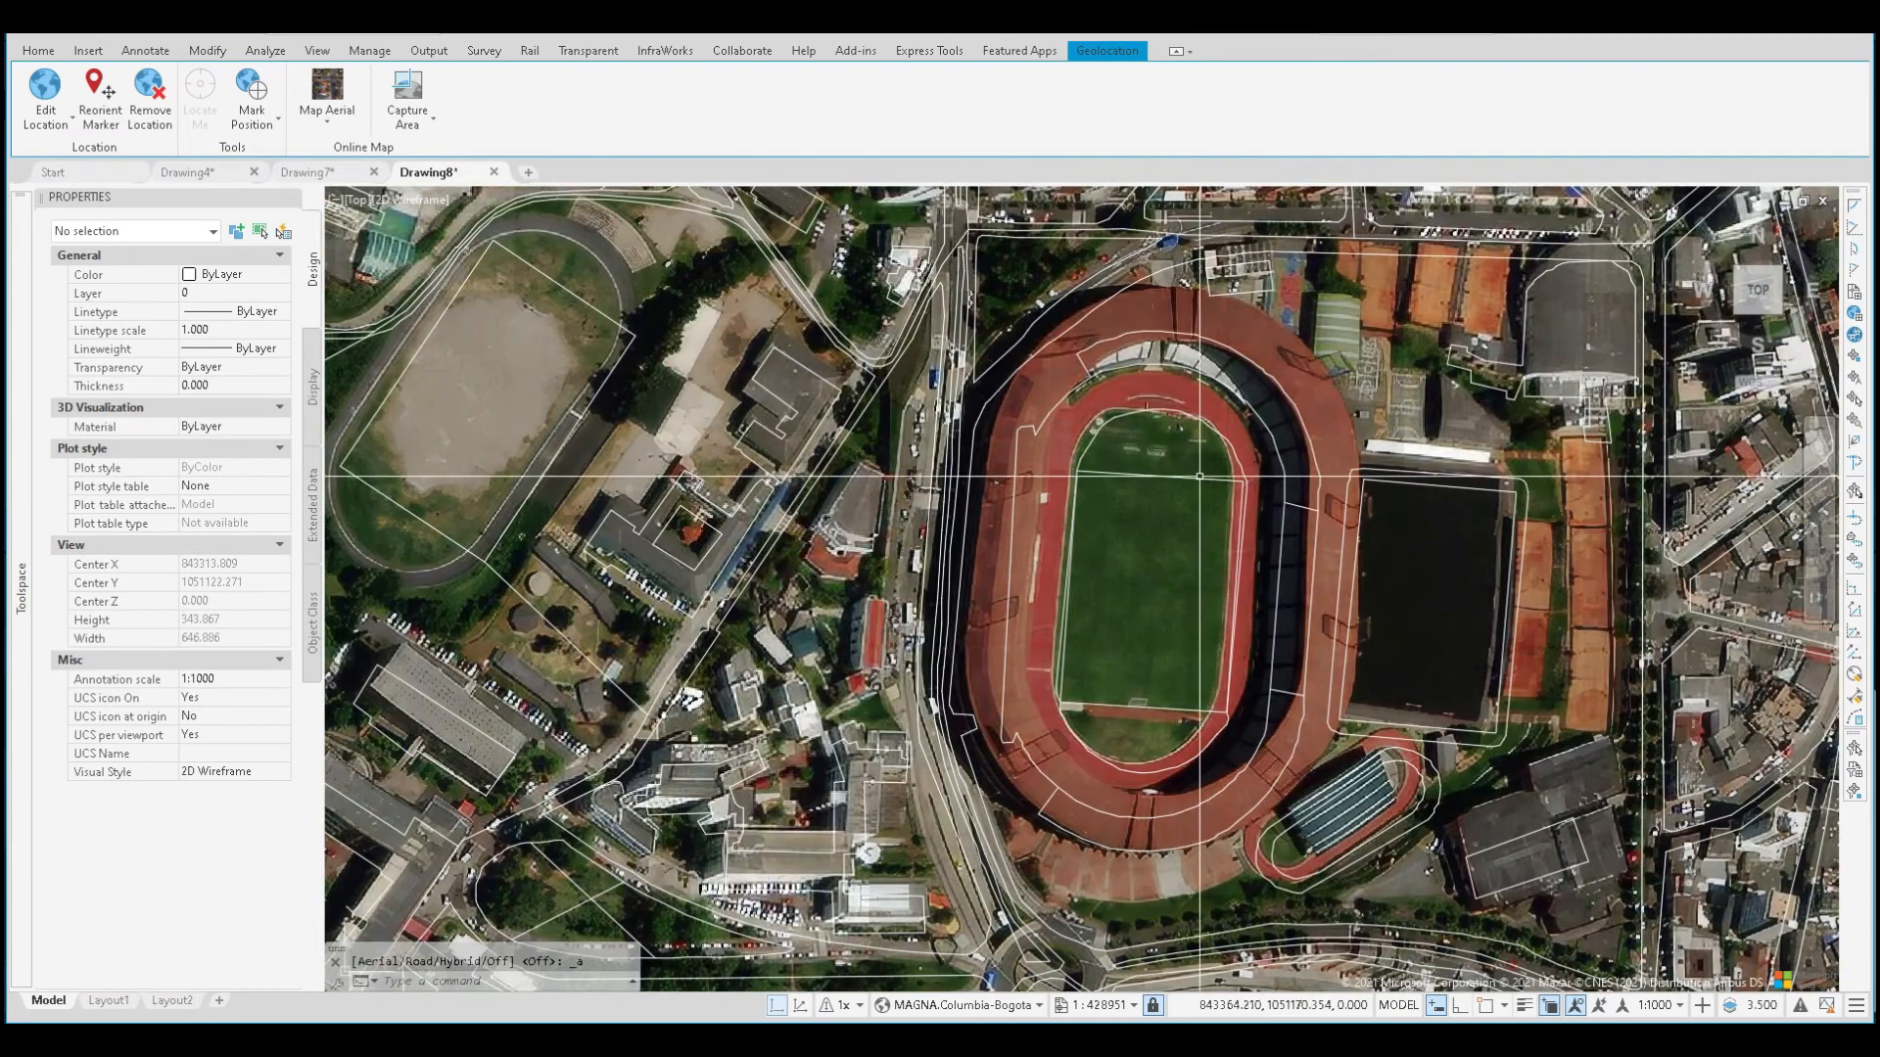
{"action": "left_click", "coordinate": [1197, 479]}
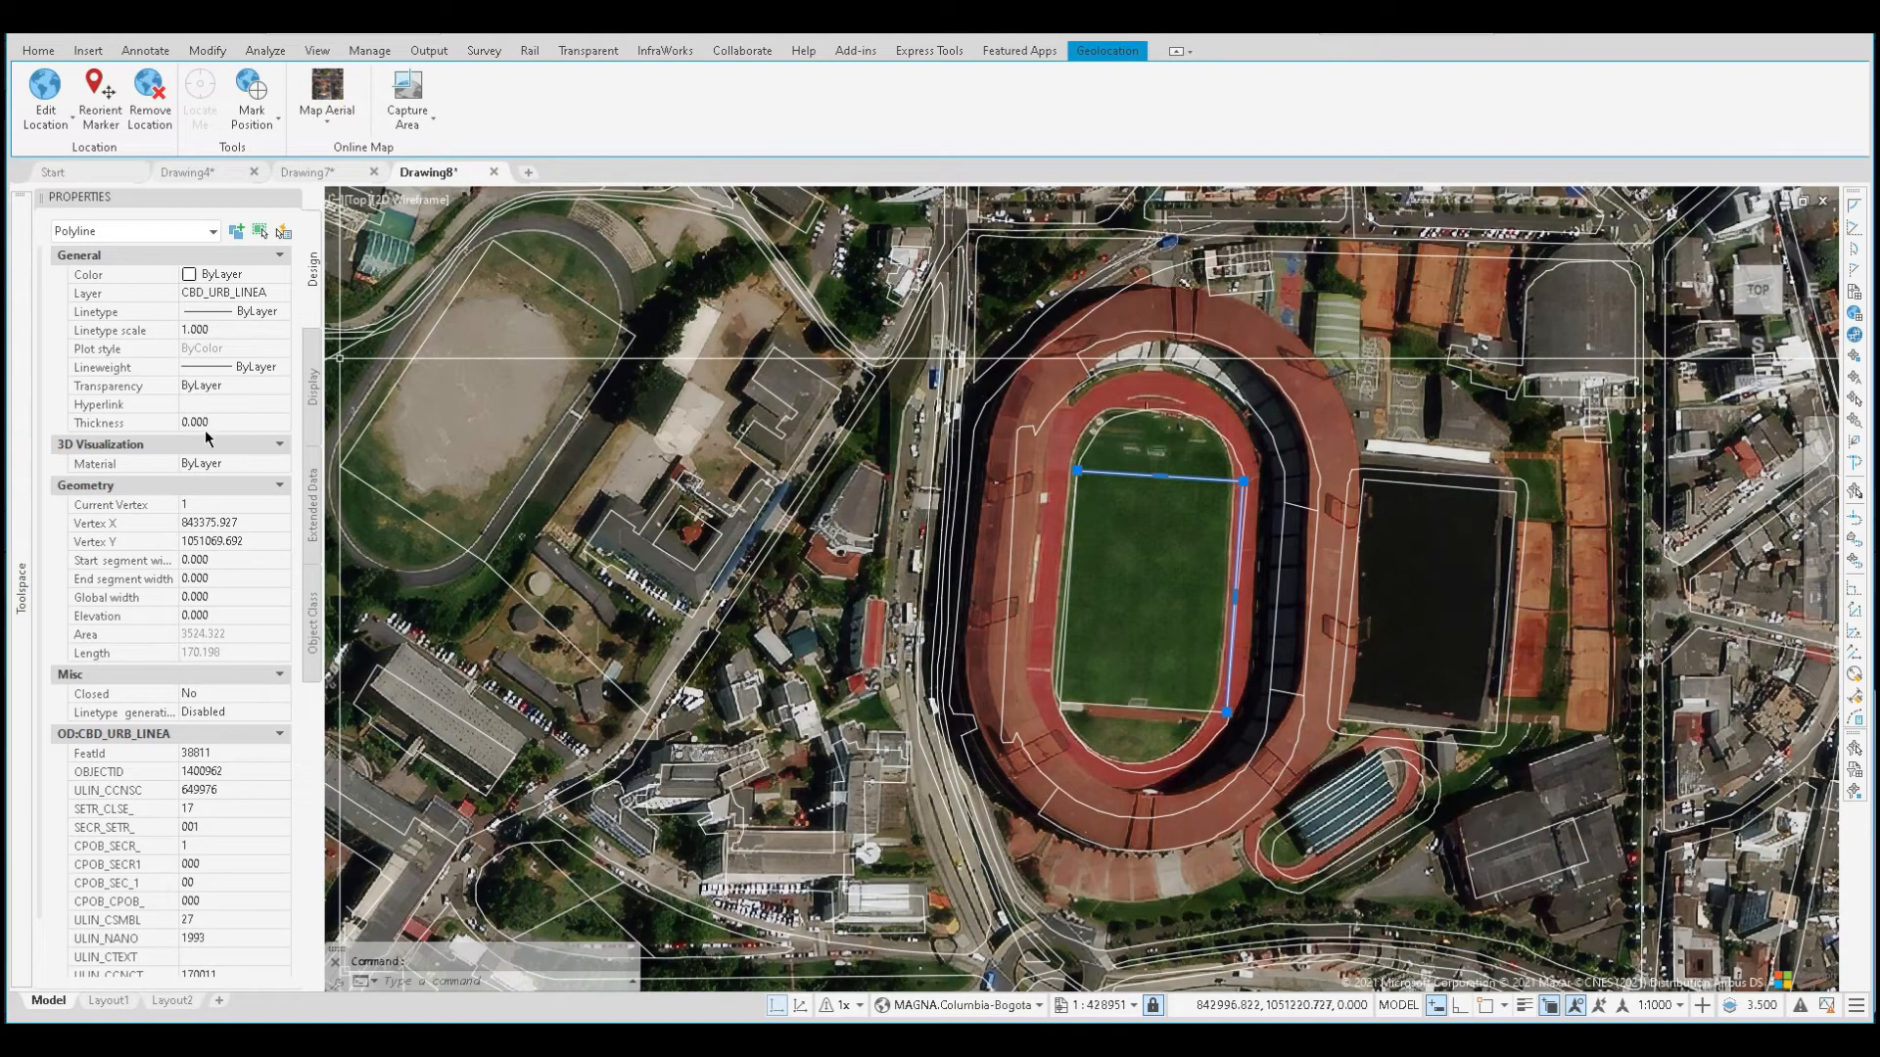
{"action": "scroll", "coordinate": [204, 433], "scroll_direction": "down", "scroll_amount": 1}
{"action": "scroll", "coordinate": [209, 438], "scroll_direction": "up", "scroll_amount": 1}
{"action": "scroll", "coordinate": [167, 393], "scroll_direction": "down", "scroll_amount": 1}
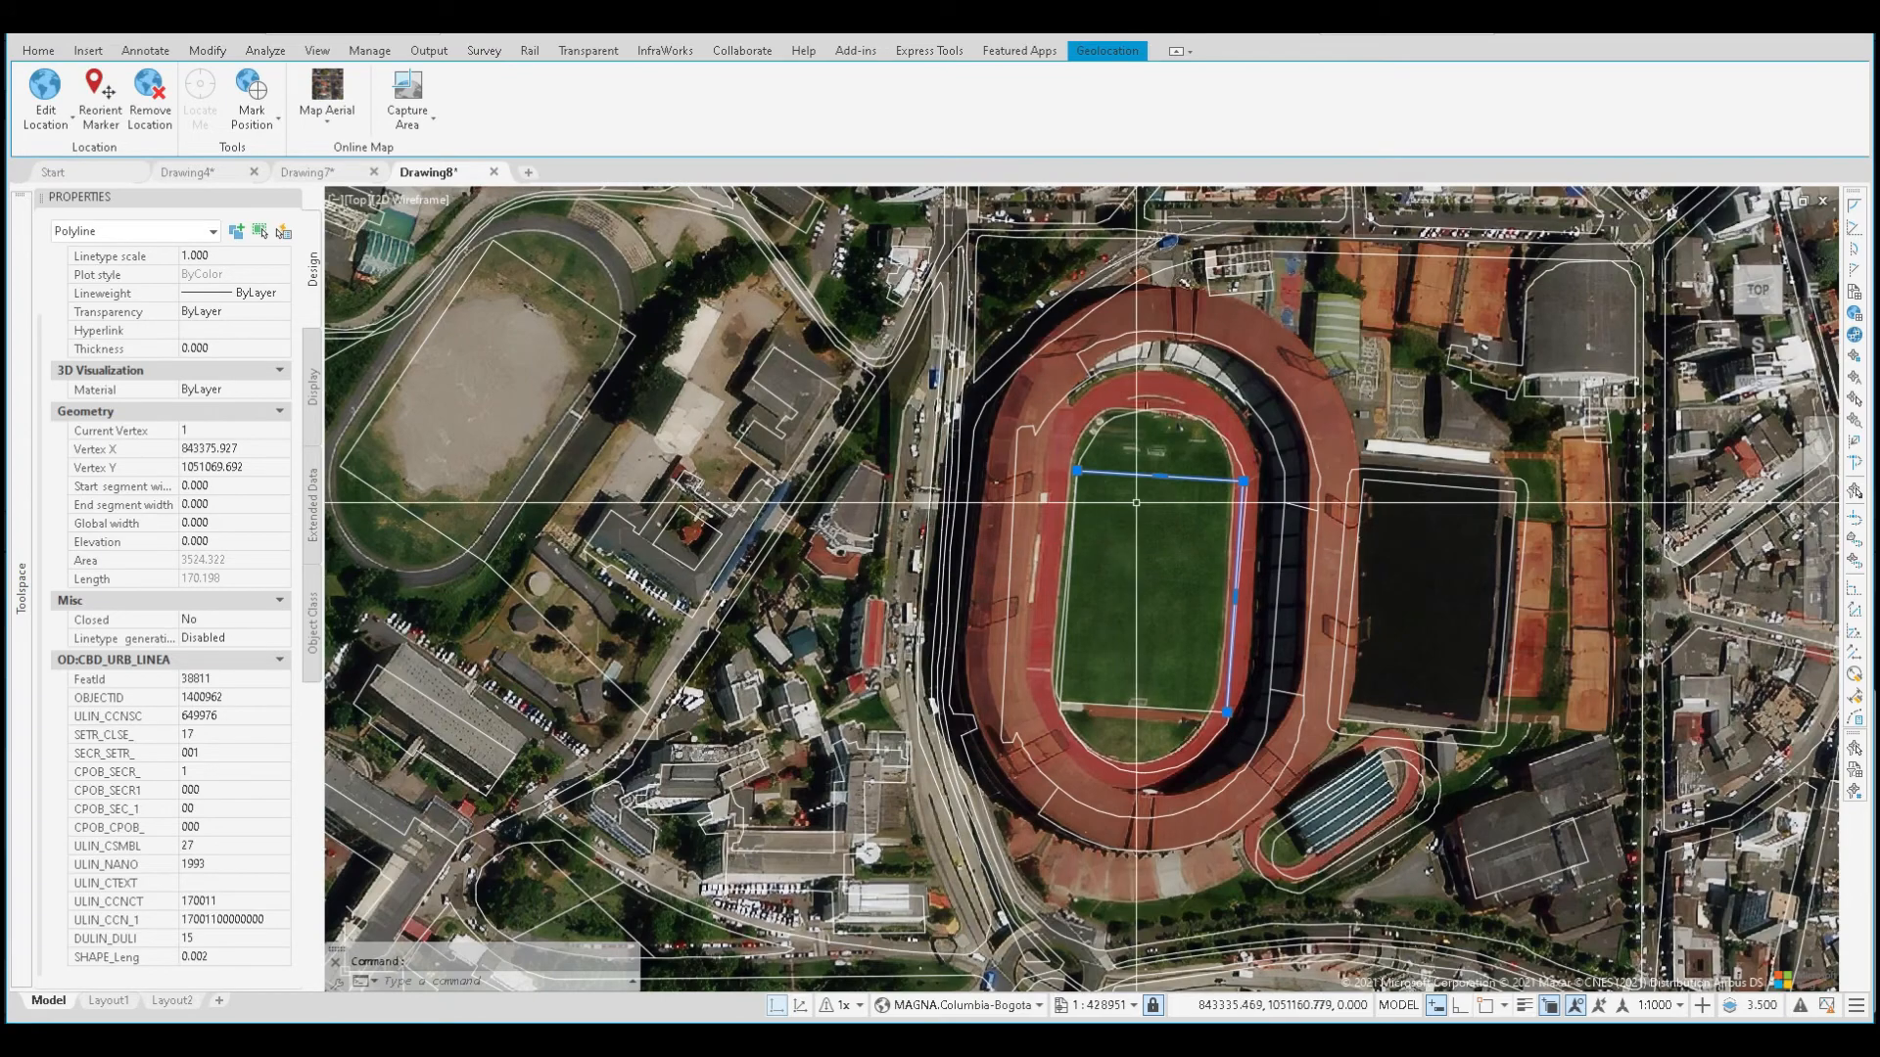
{"action": "scroll", "coordinate": [1138, 511], "scroll_direction": "down", "scroll_amount": 2}
{"action": "scroll", "coordinate": [1139, 510], "scroll_direction": "down", "scroll_amount": 5}
{"action": "scroll", "coordinate": [1145, 494], "scroll_direction": "up", "scroll_amount": 1}
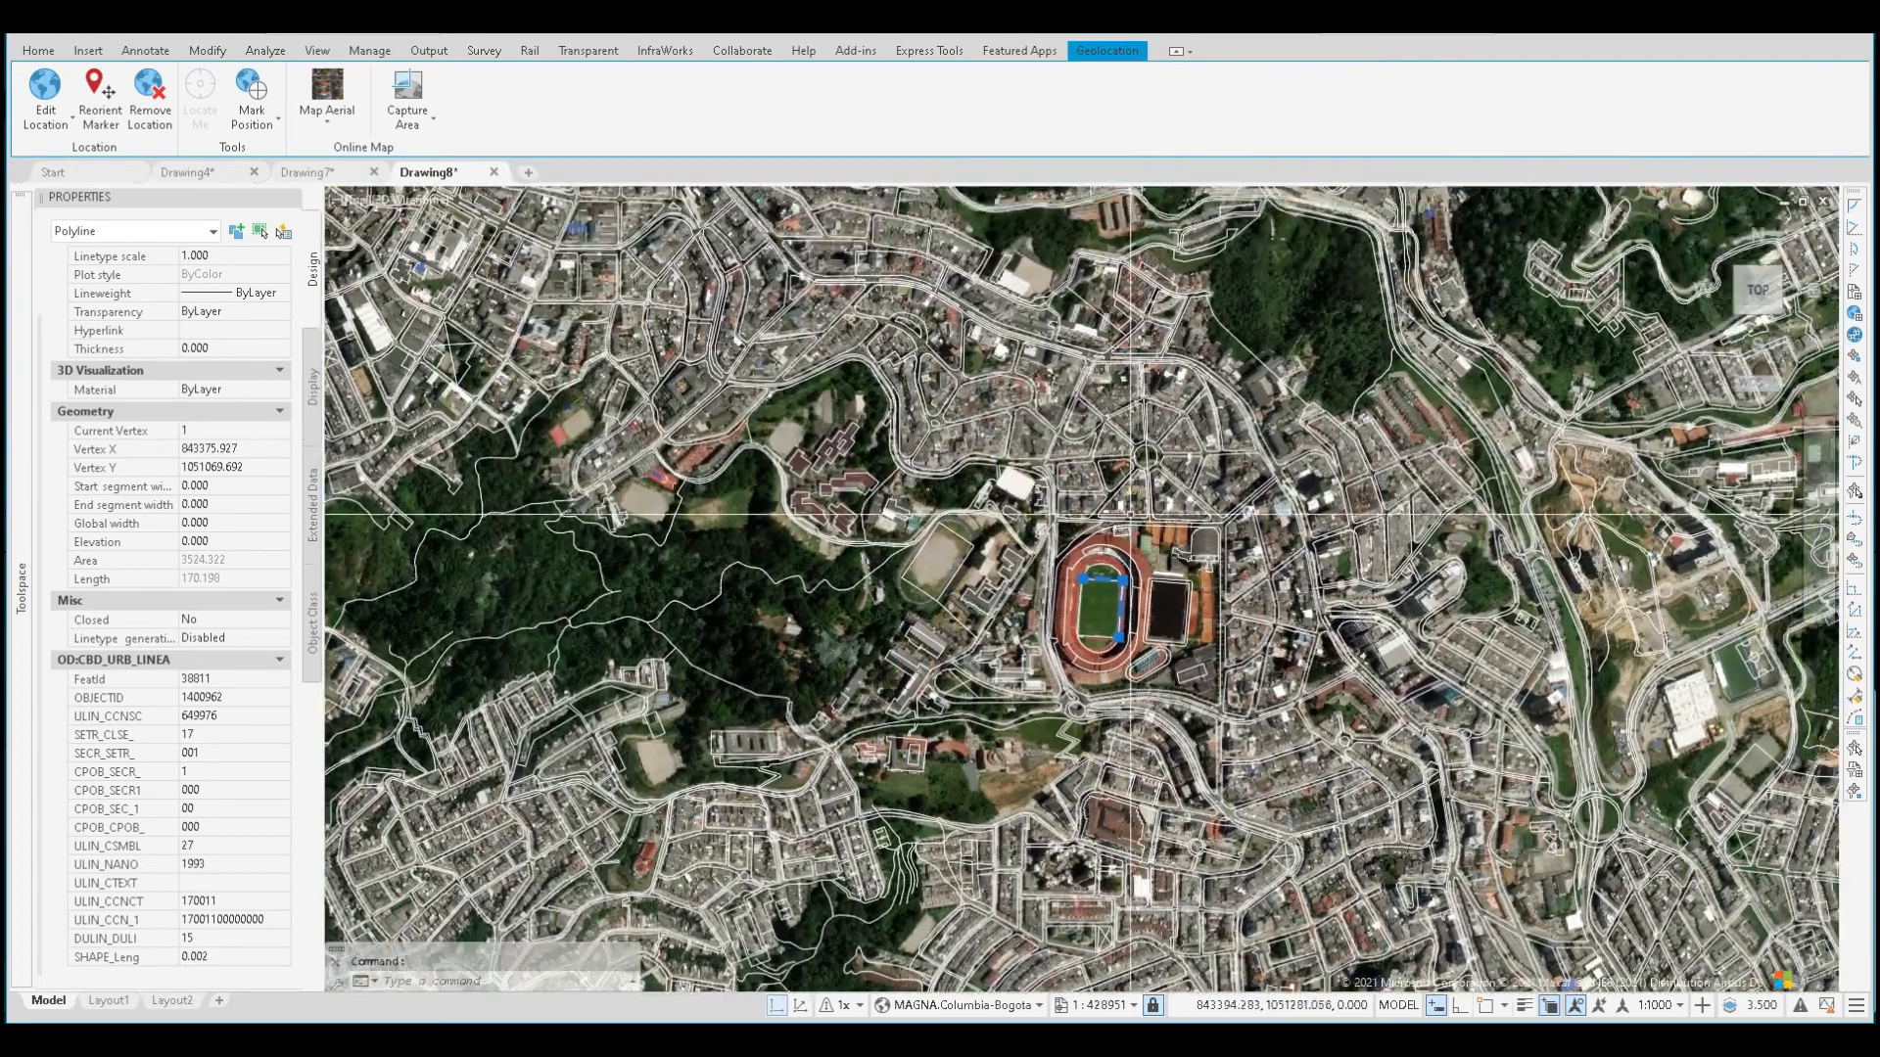
{"action": "key", "text": "Escape"}
Step: Select the city block polyline beside the roundabout north of the stadium to view its object data, and clear the selection
{"action": "scroll", "coordinate": [1153, 474], "scroll_direction": "up", "scroll_amount": 1}
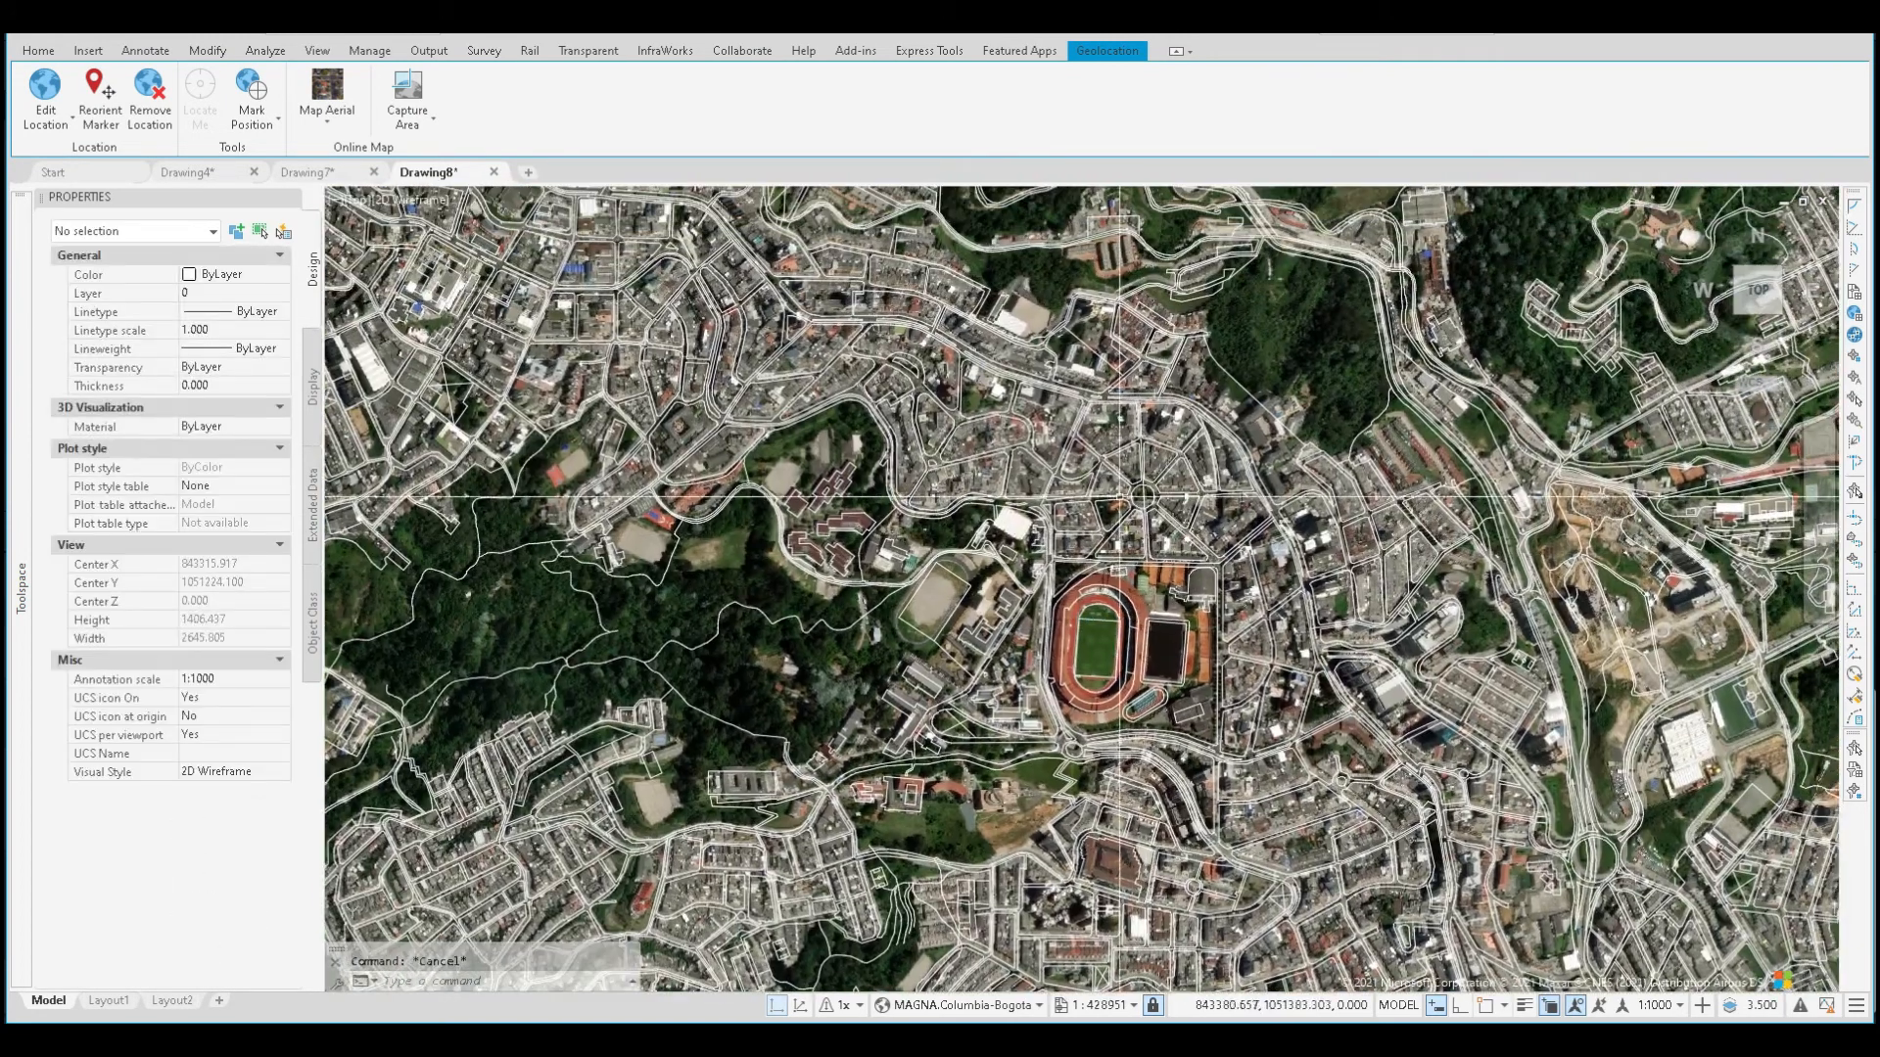
{"action": "scroll", "coordinate": [1153, 461], "scroll_direction": "up", "scroll_amount": 8}
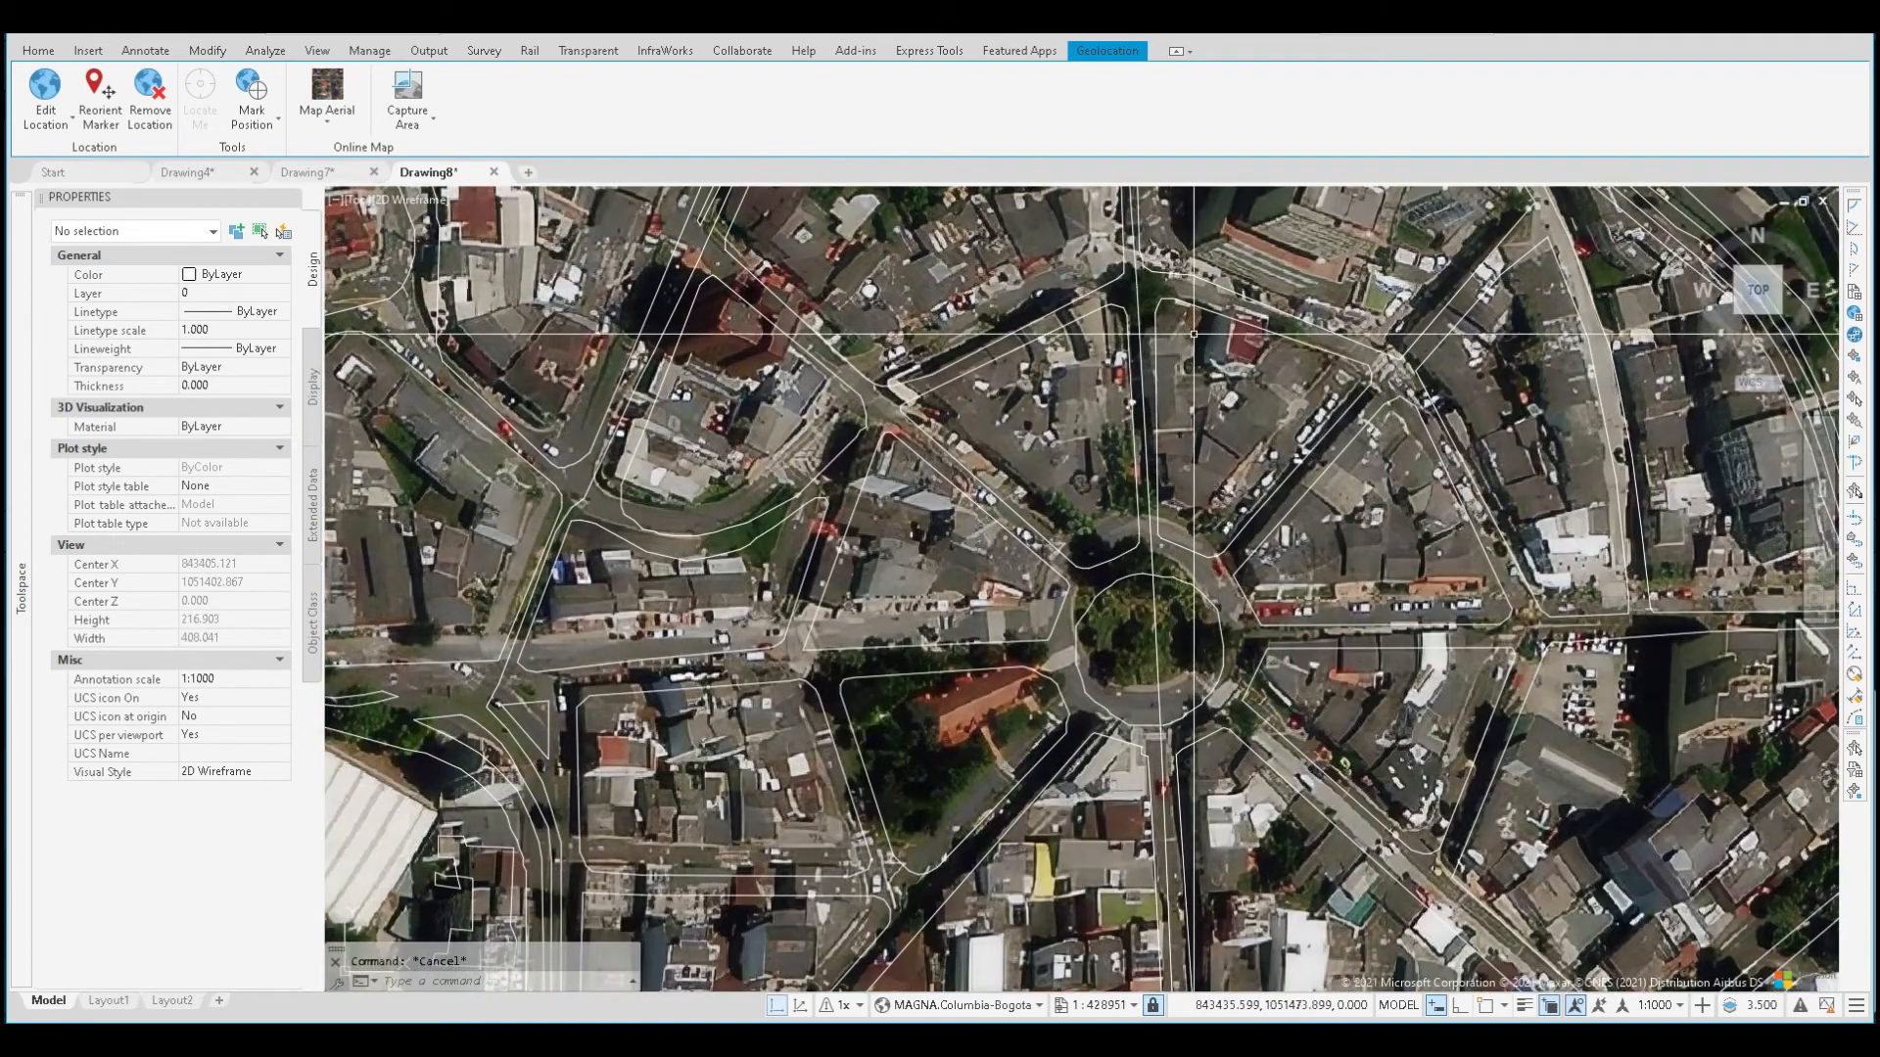
{"action": "middle_click_drag", "start_coordinate": [1166, 454], "coordinate": [1072, 517]}
{"action": "scroll", "coordinate": [1072, 518], "scroll_direction": "down", "scroll_amount": 4}
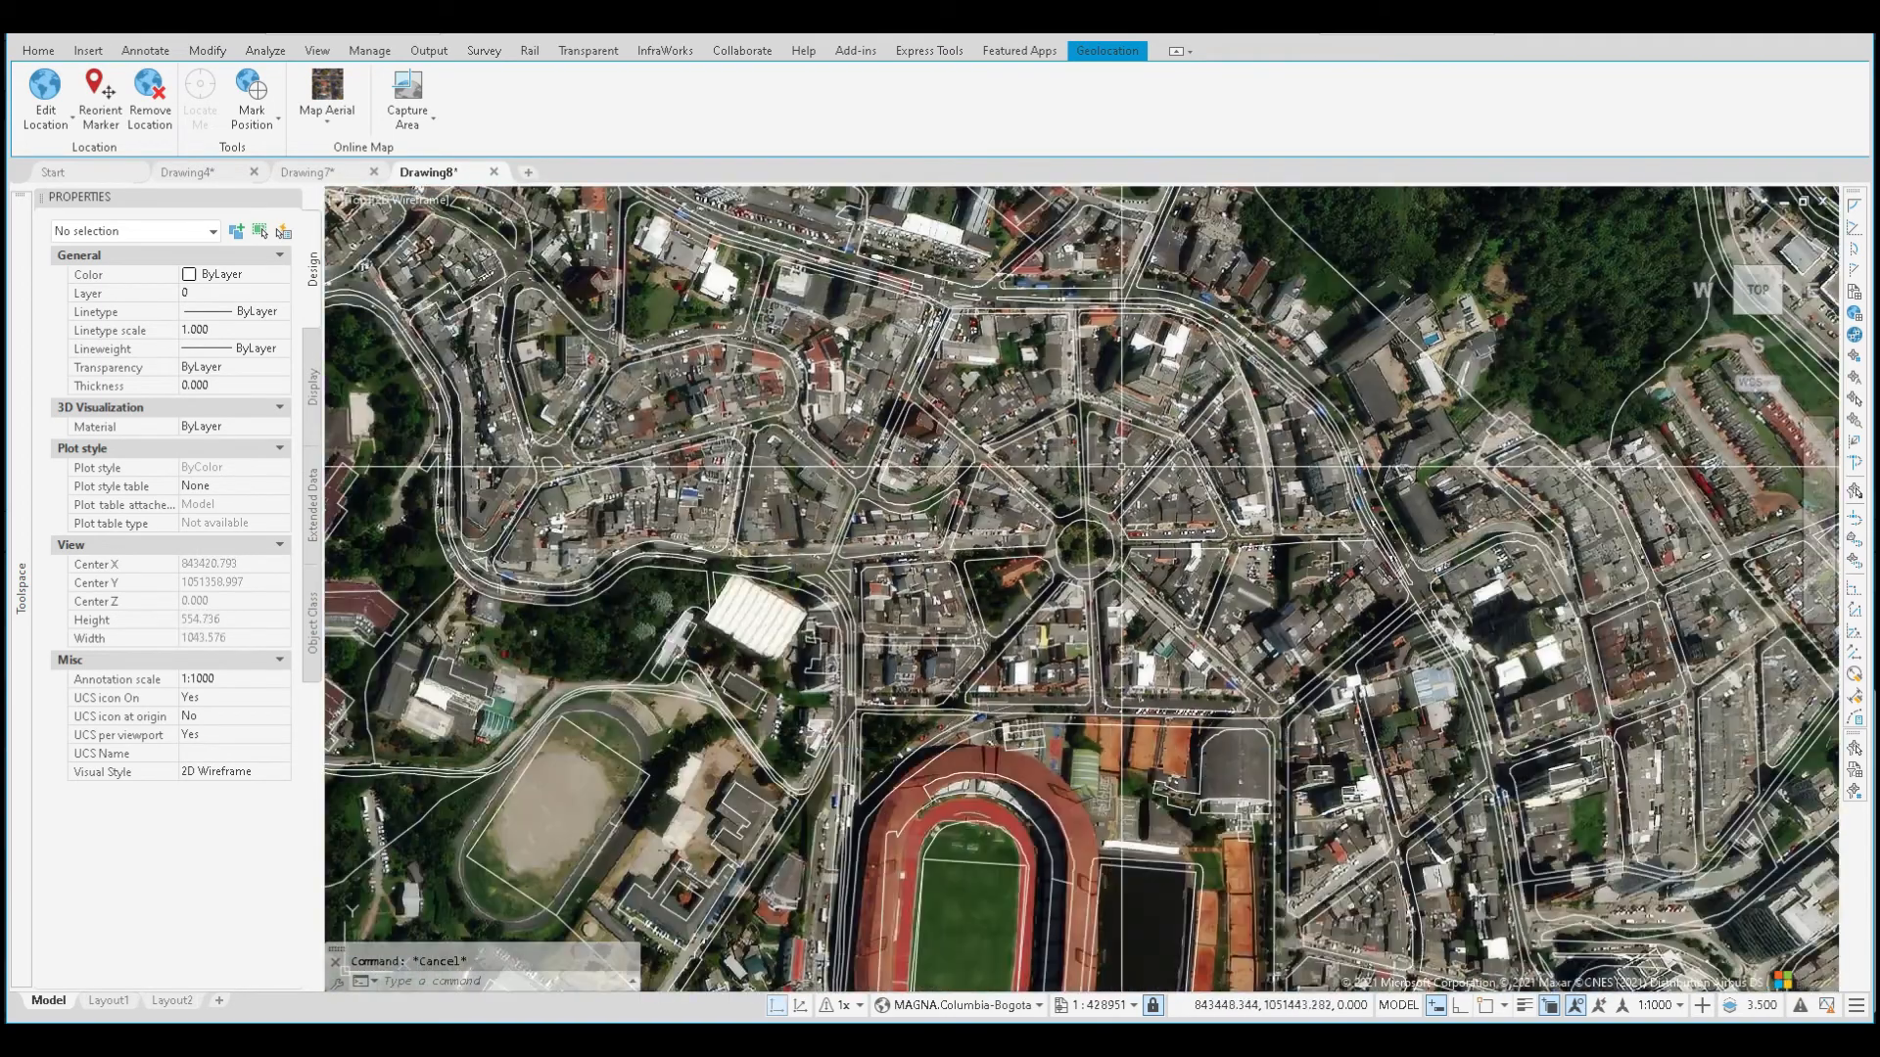
{"action": "scroll", "coordinate": [1143, 464], "scroll_direction": "up", "scroll_amount": 4}
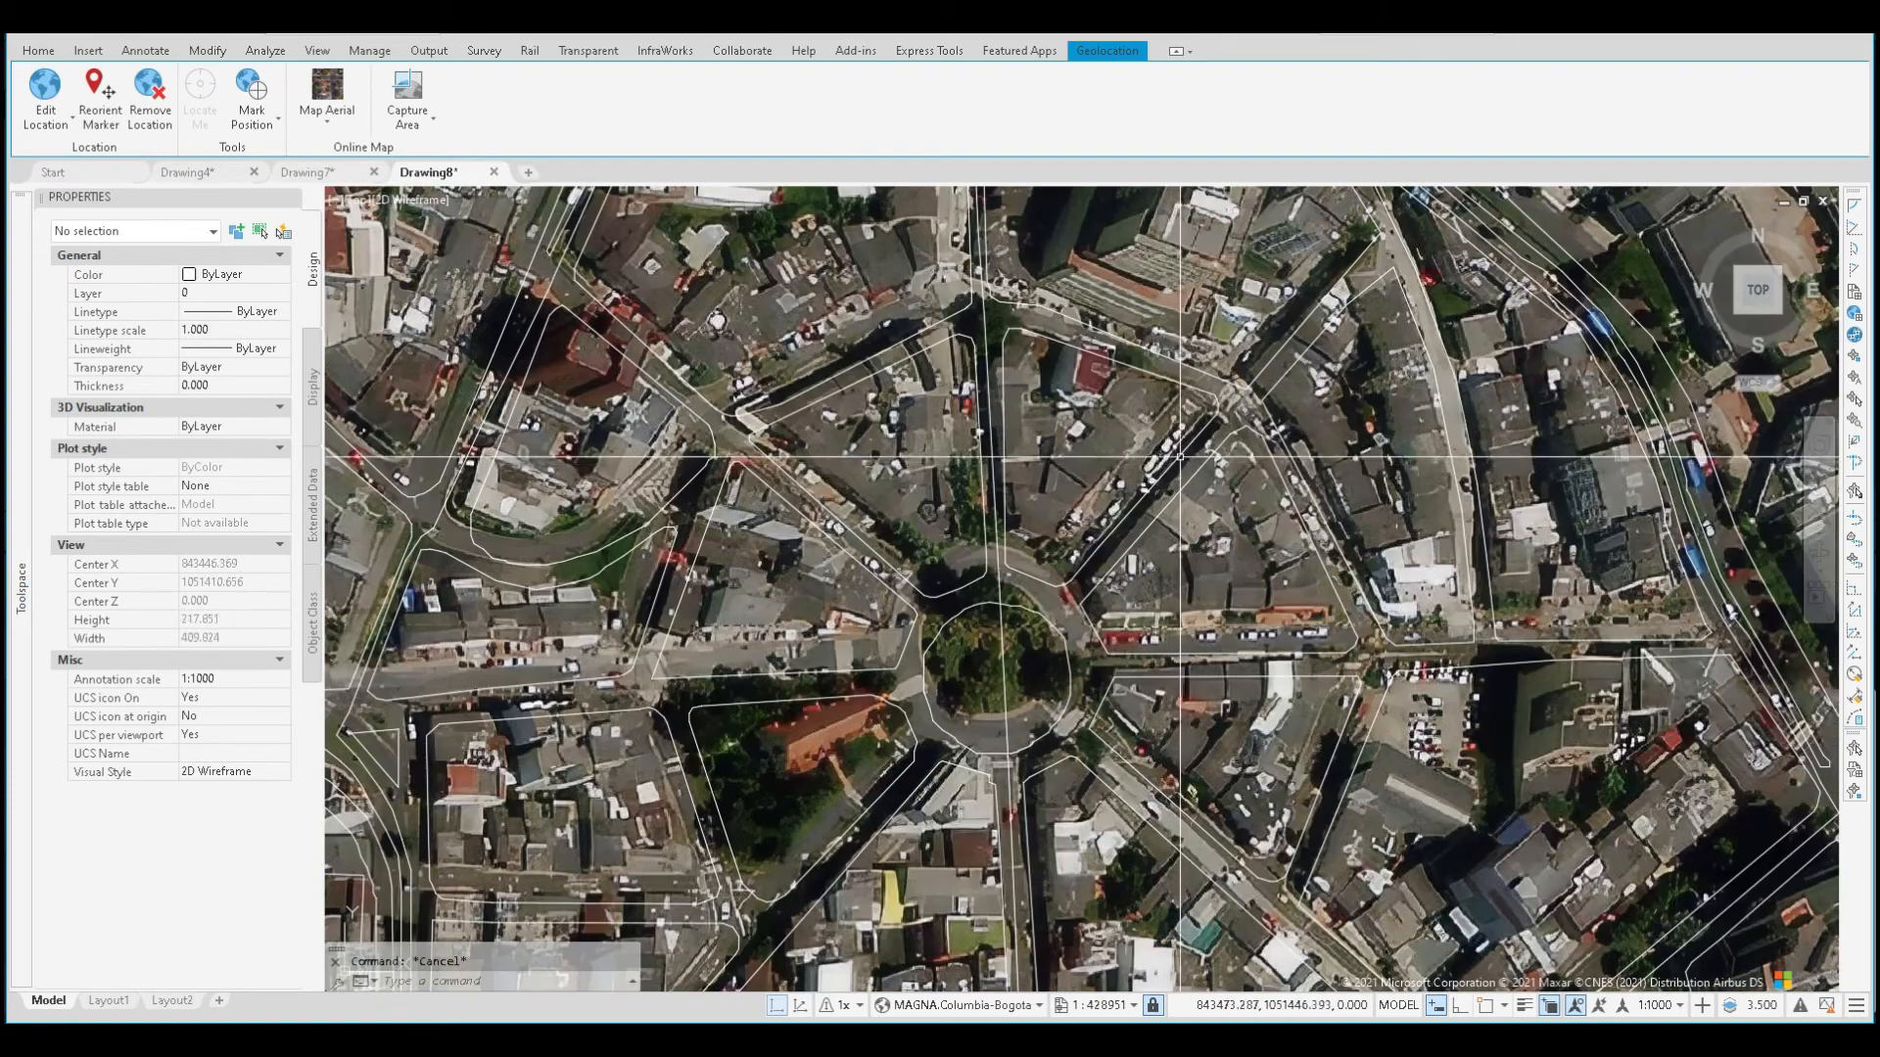
{"action": "left_click", "coordinate": [1175, 458]}
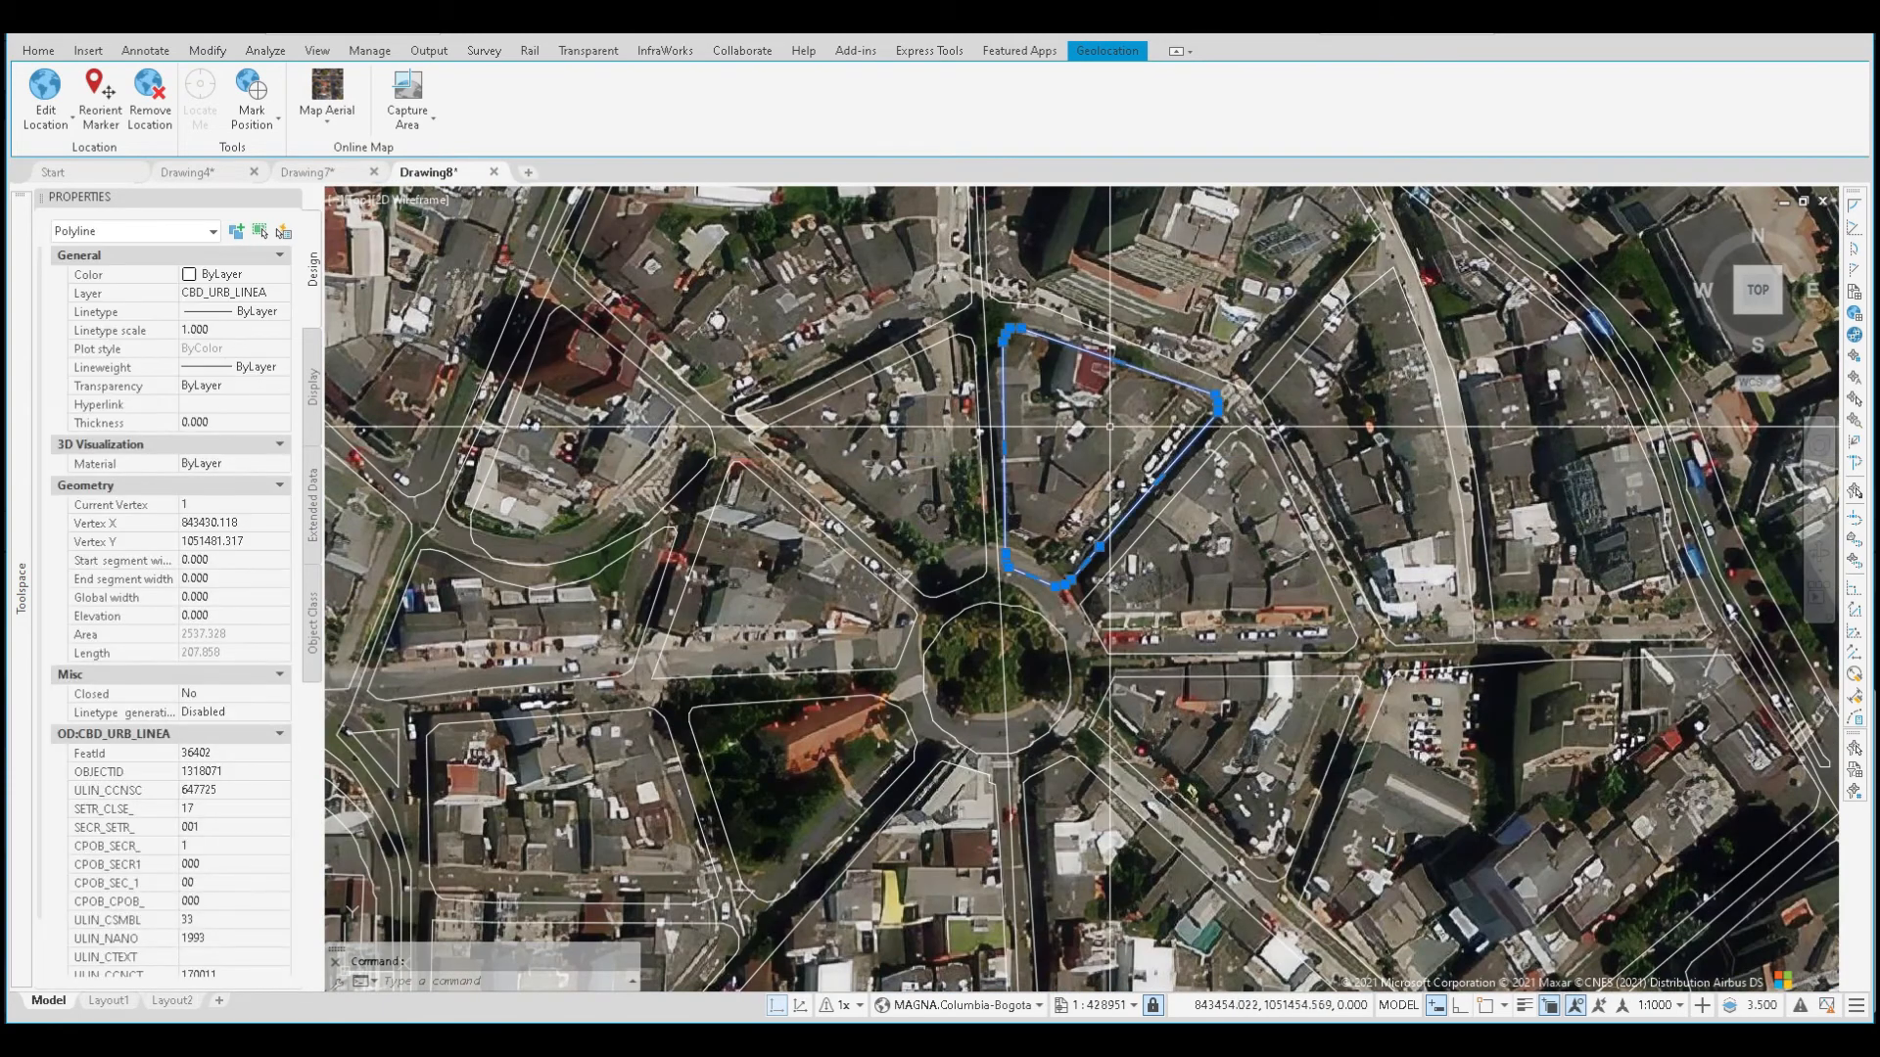
{"action": "scroll", "coordinate": [1082, 458], "scroll_direction": "down", "scroll_amount": 2}
{"action": "scroll", "coordinate": [1082, 458], "scroll_direction": "down", "scroll_amount": 3}
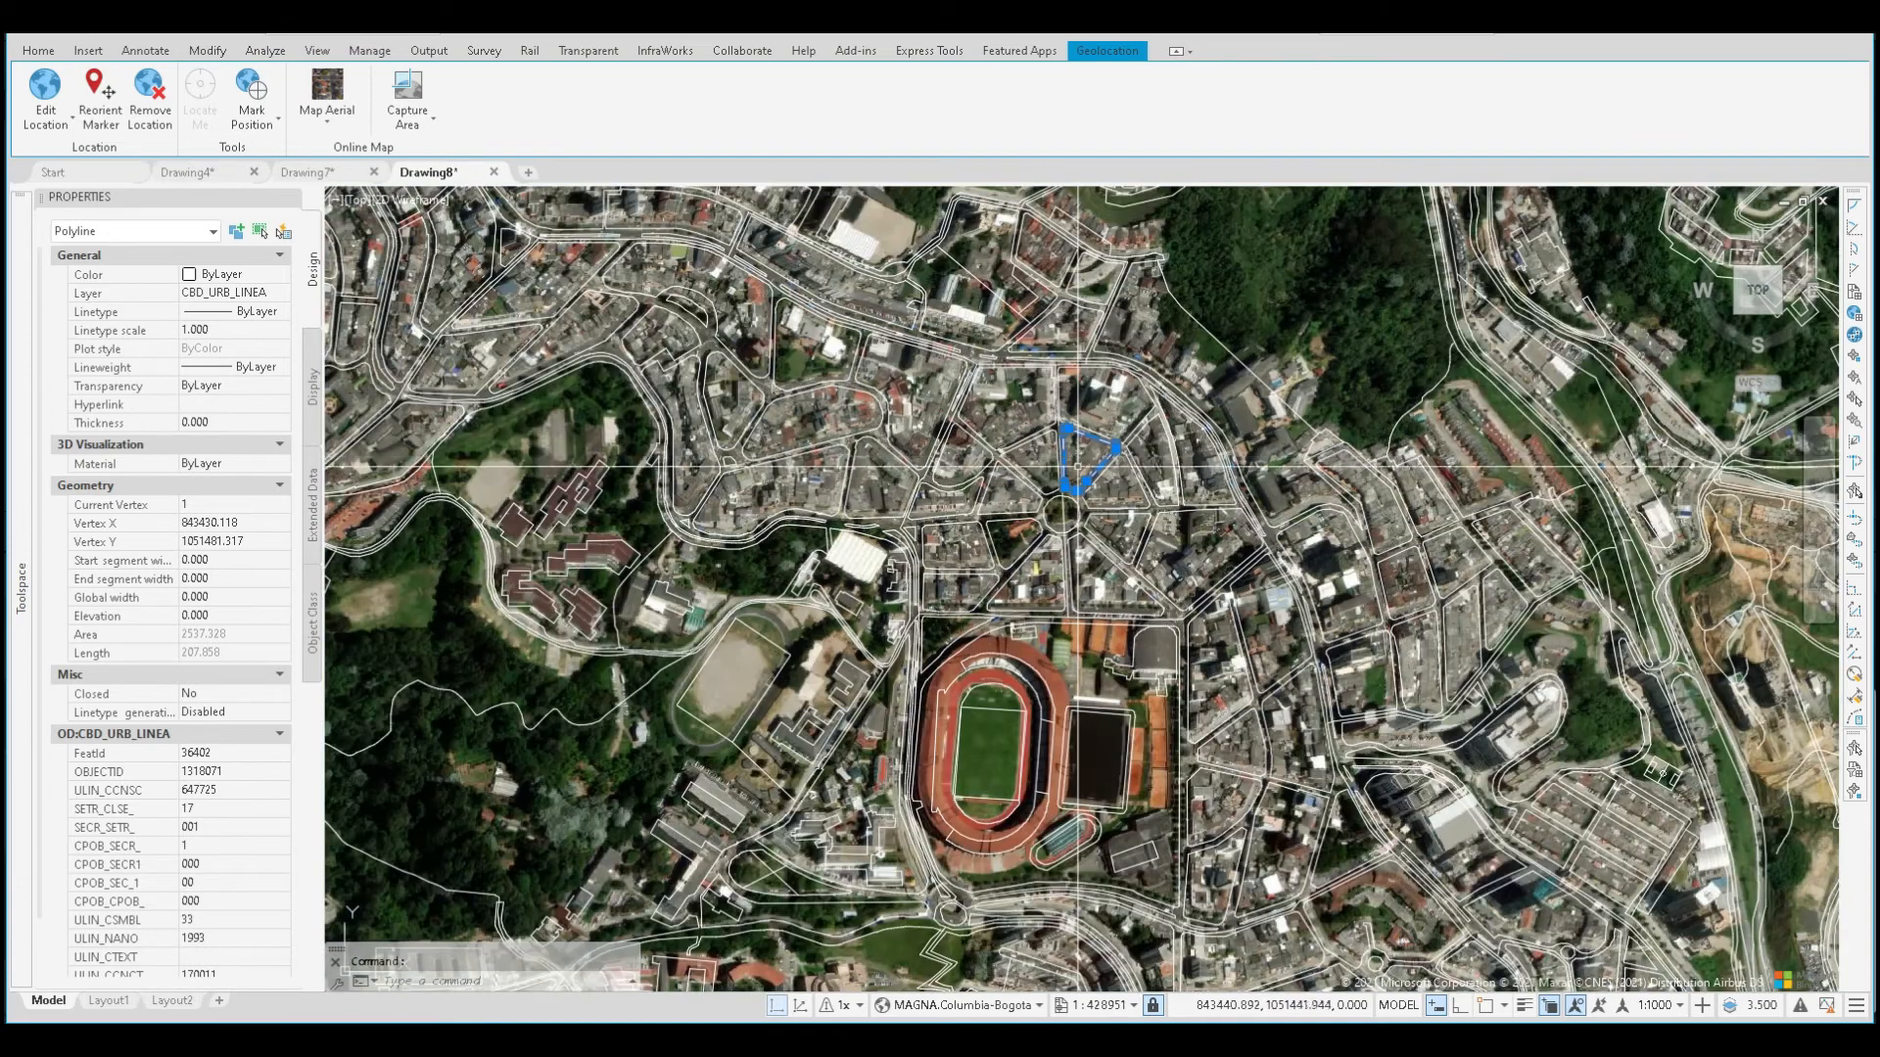
{"action": "key", "text": "Escape"}
{"action": "middle_click_drag", "start_coordinate": [1086, 447], "coordinate": [1076, 471]}
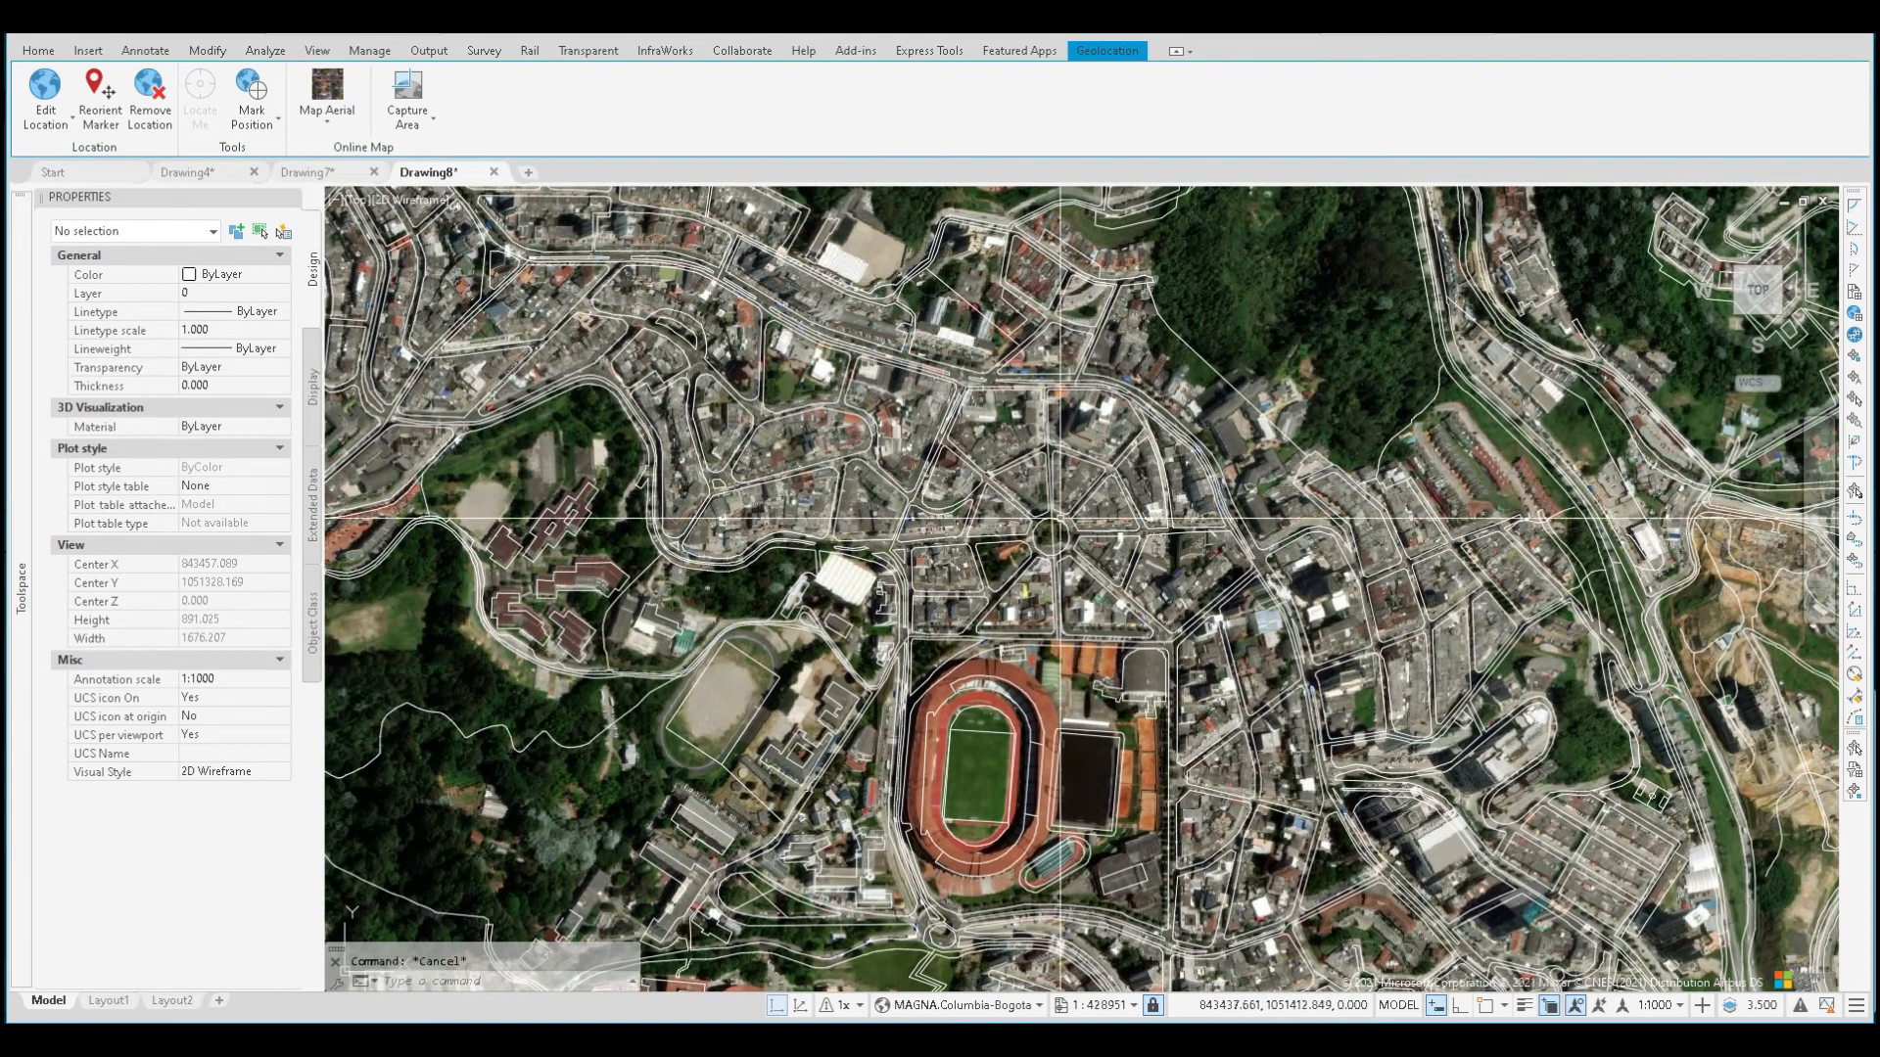
{"action": "middle_click_drag", "start_coordinate": [1060, 505], "coordinate": [1035, 536]}
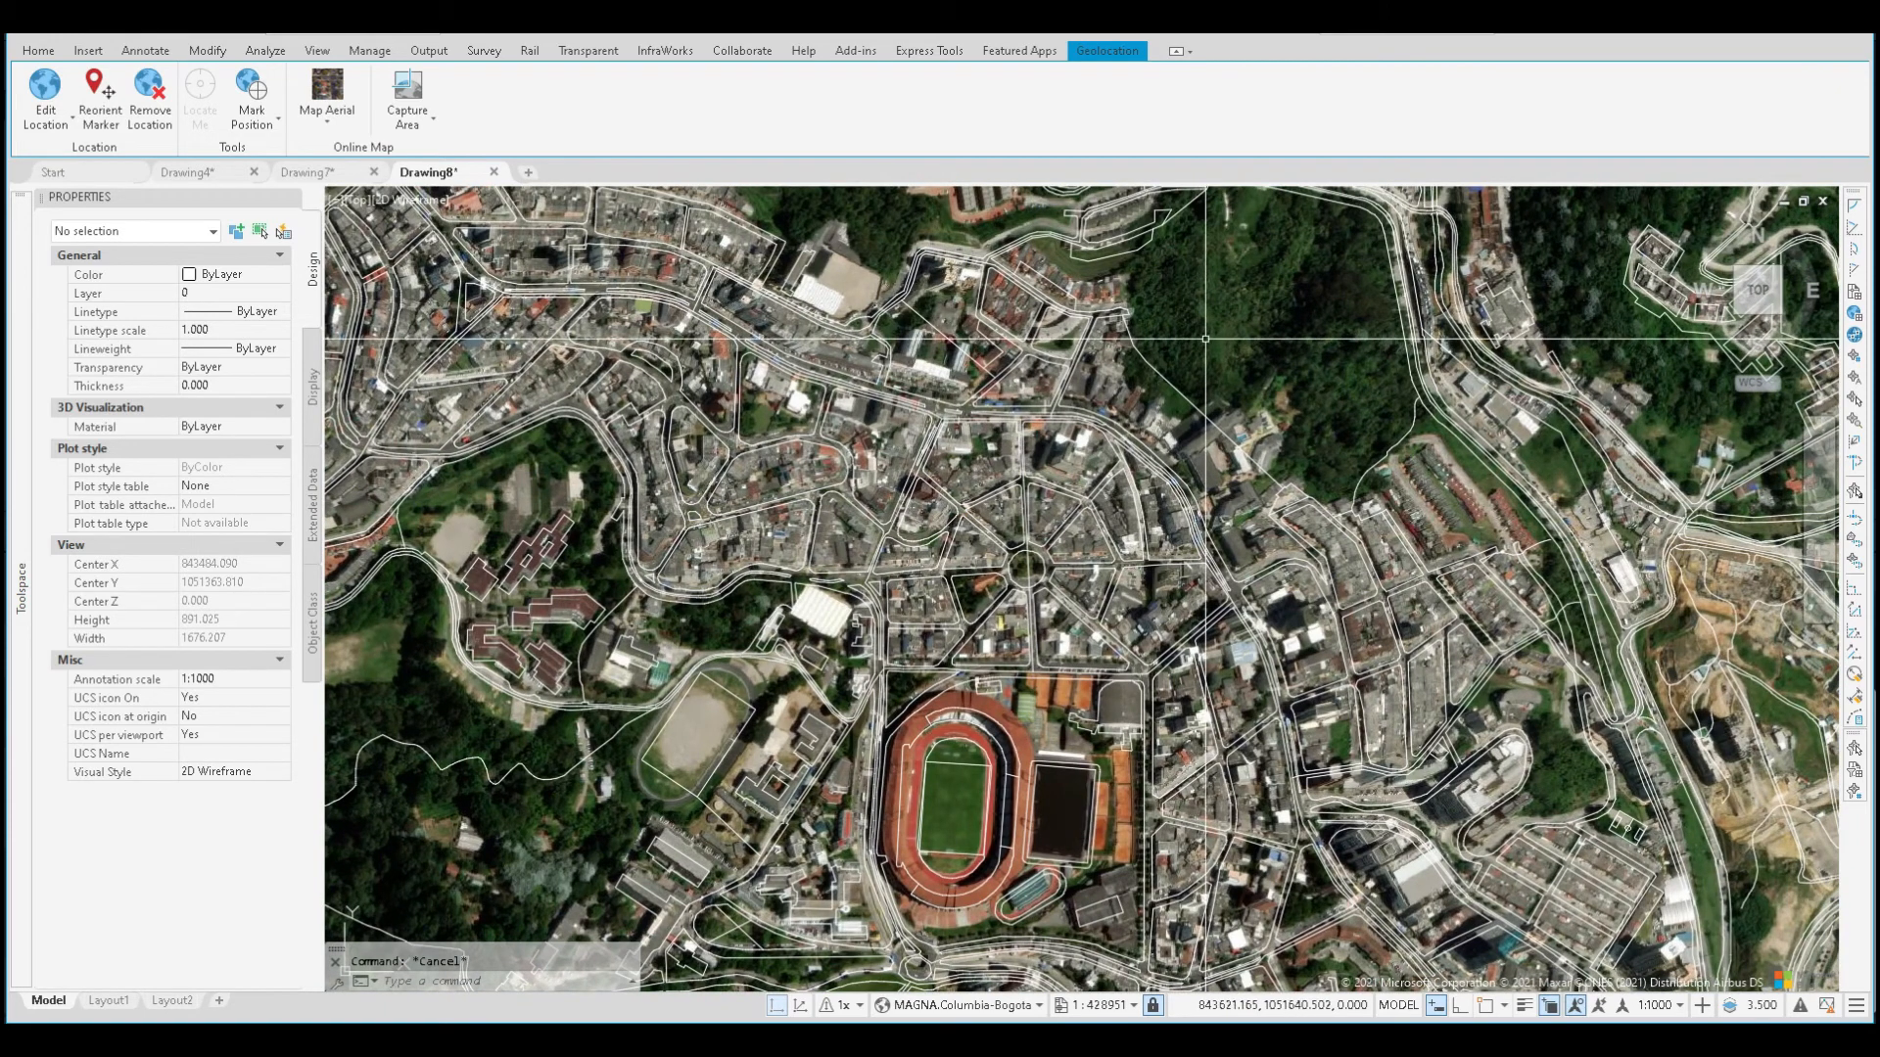
{"action": "middle_click_drag", "start_coordinate": [1215, 342], "coordinate": [1193, 359]}
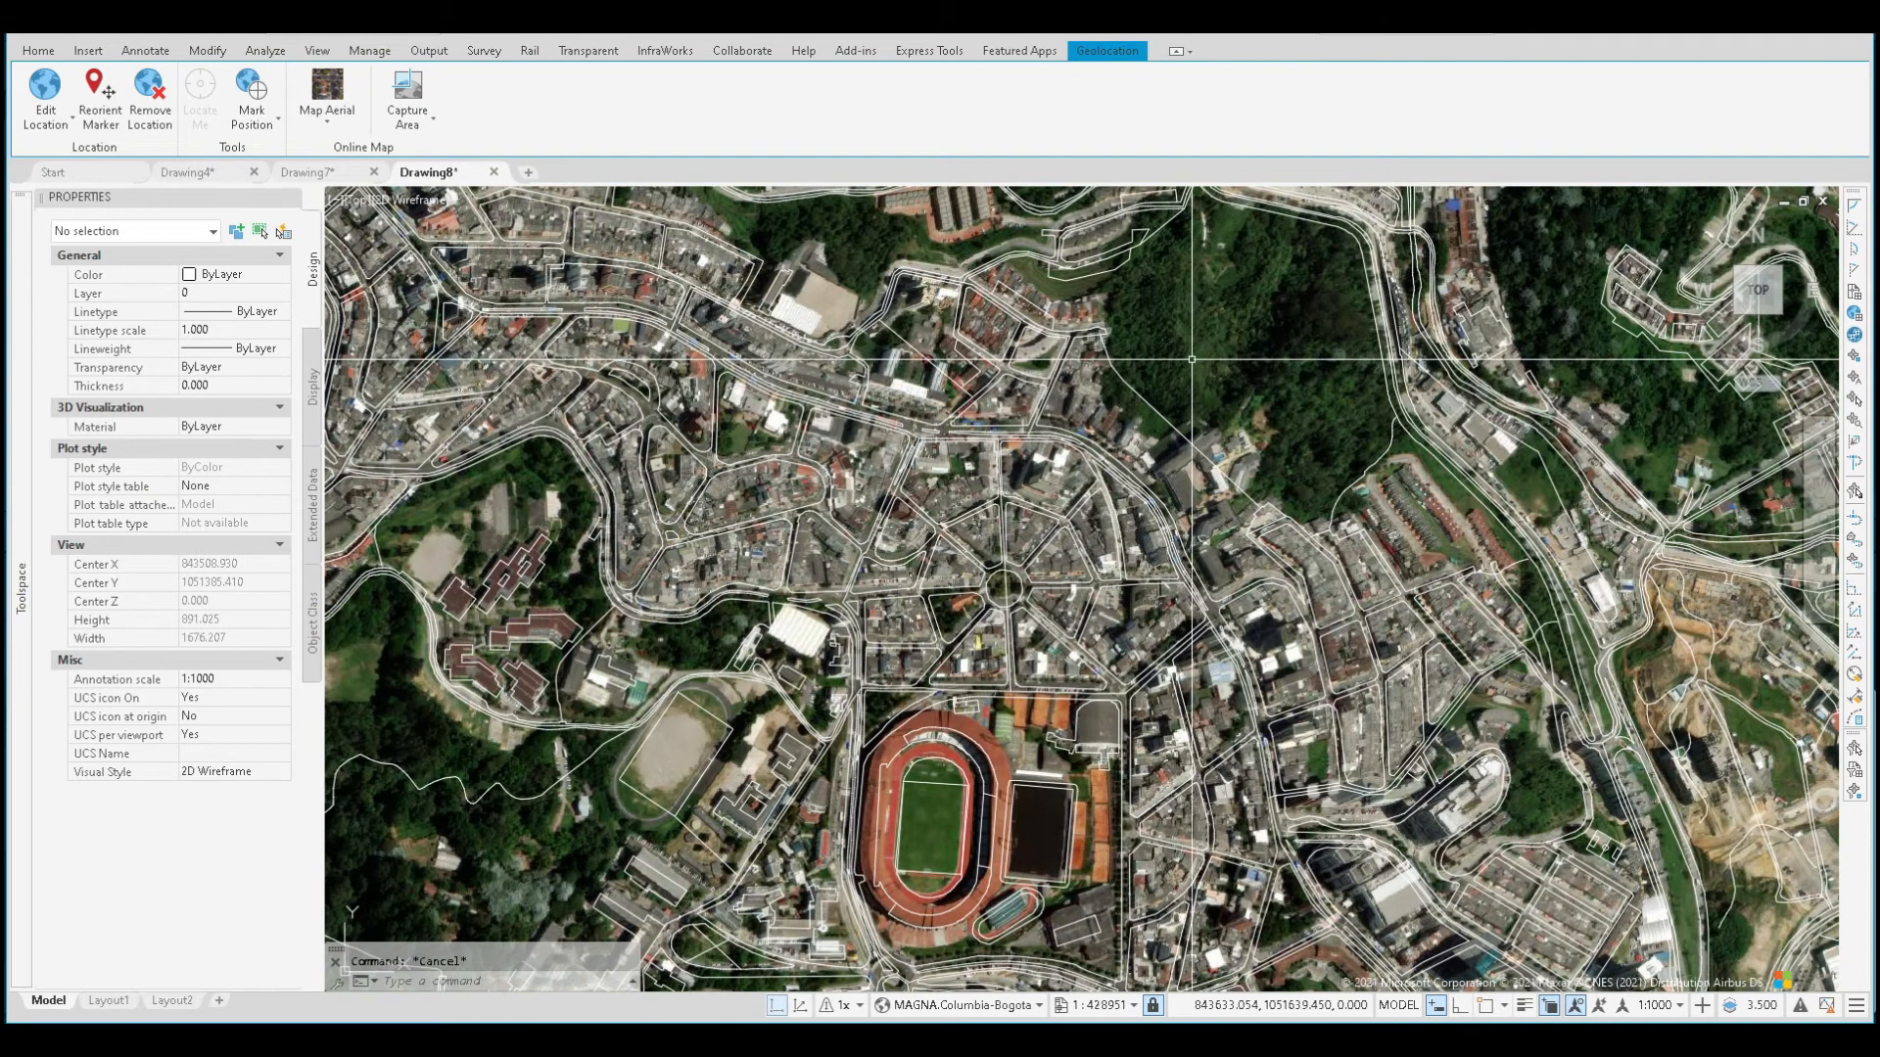
Step: Select the city block polyline northeast of the roundabout to view its object data, and clear the selection
{"action": "scroll", "coordinate": [1019, 525], "scroll_direction": "up", "scroll_amount": 2}
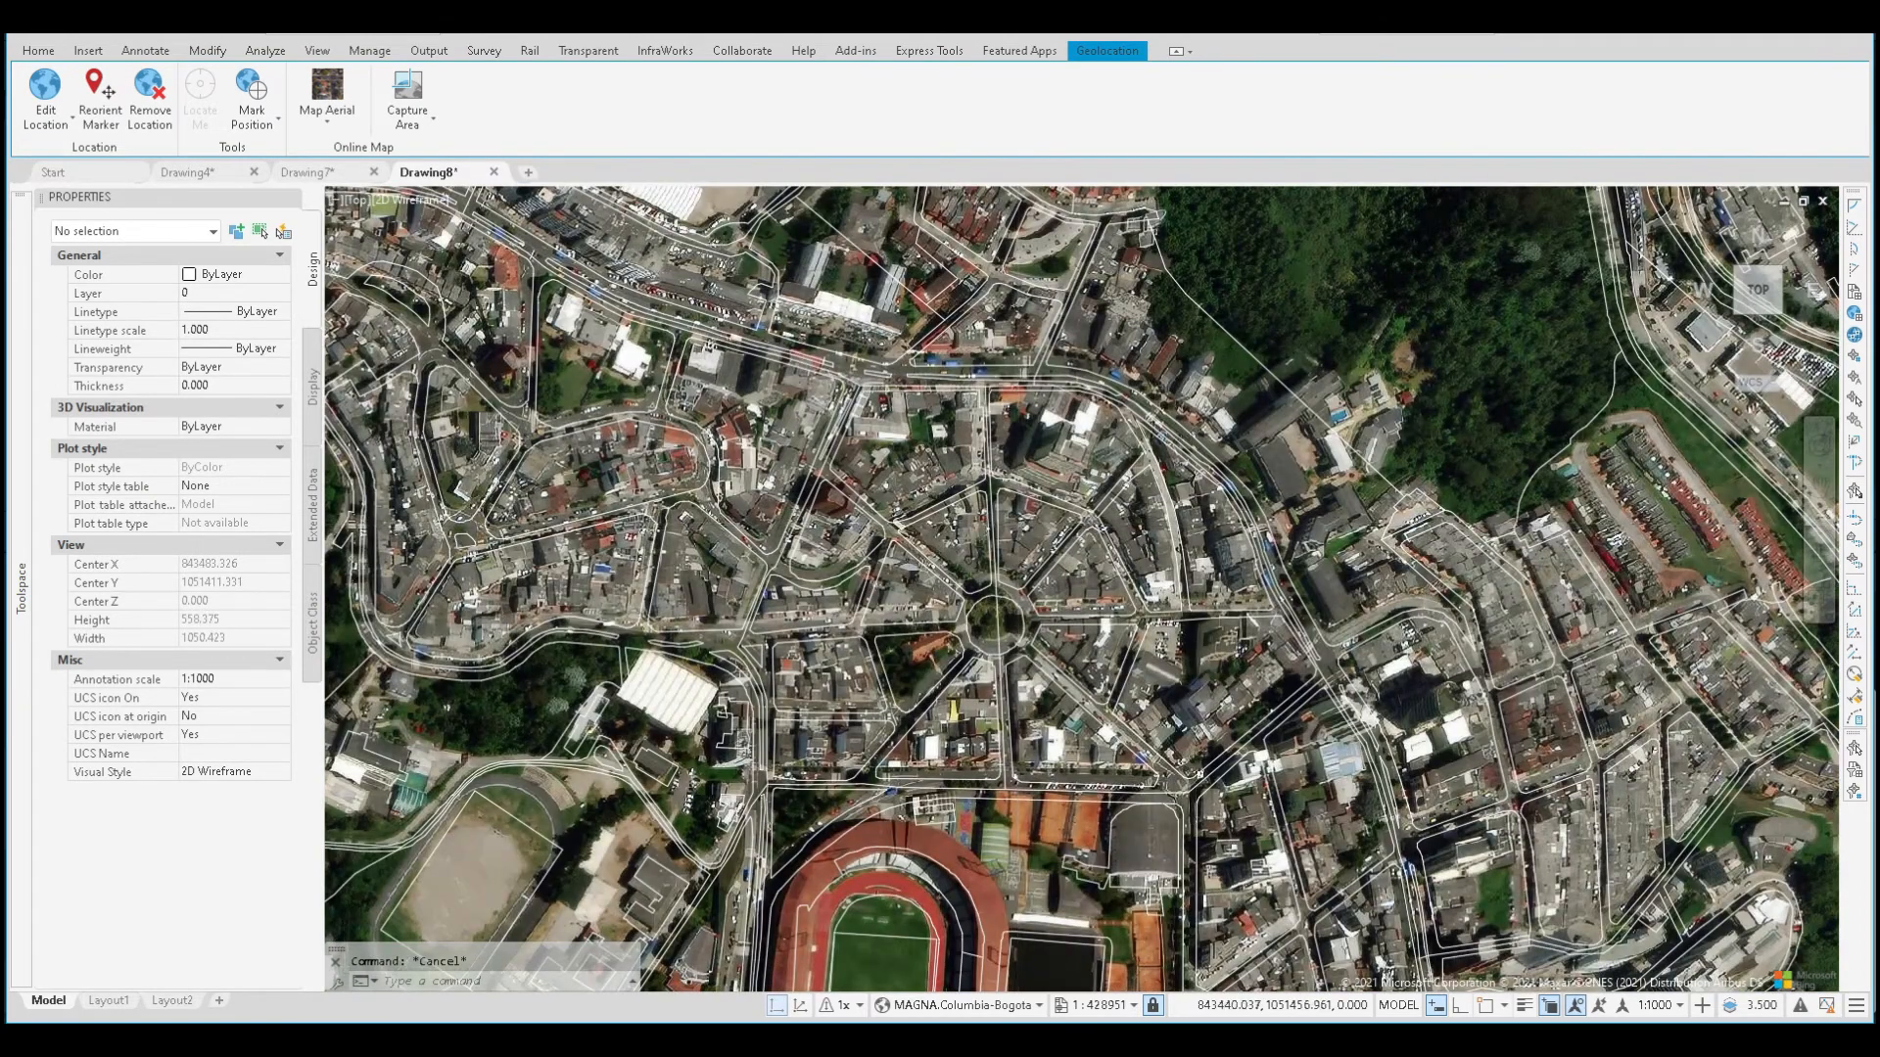
{"action": "scroll", "coordinate": [1038, 504], "scroll_direction": "up", "scroll_amount": 2}
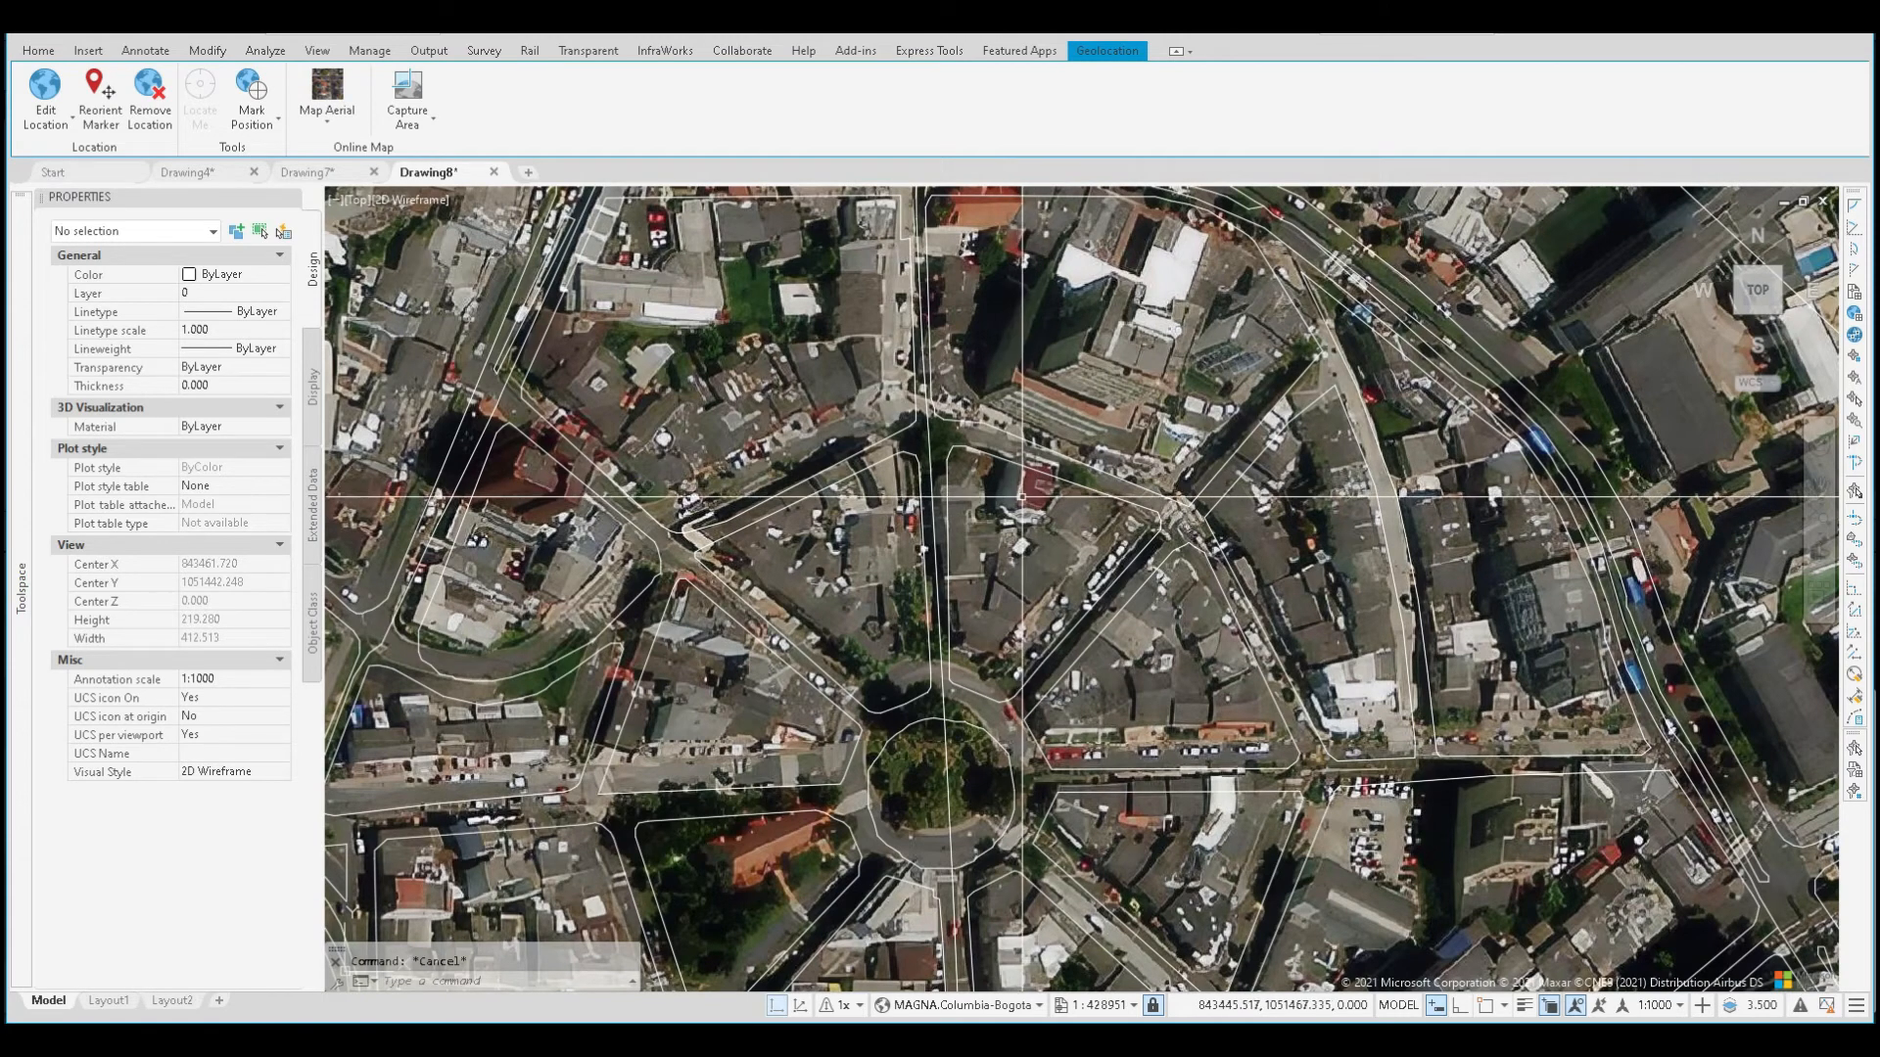
{"action": "left_click", "coordinate": [1051, 477]}
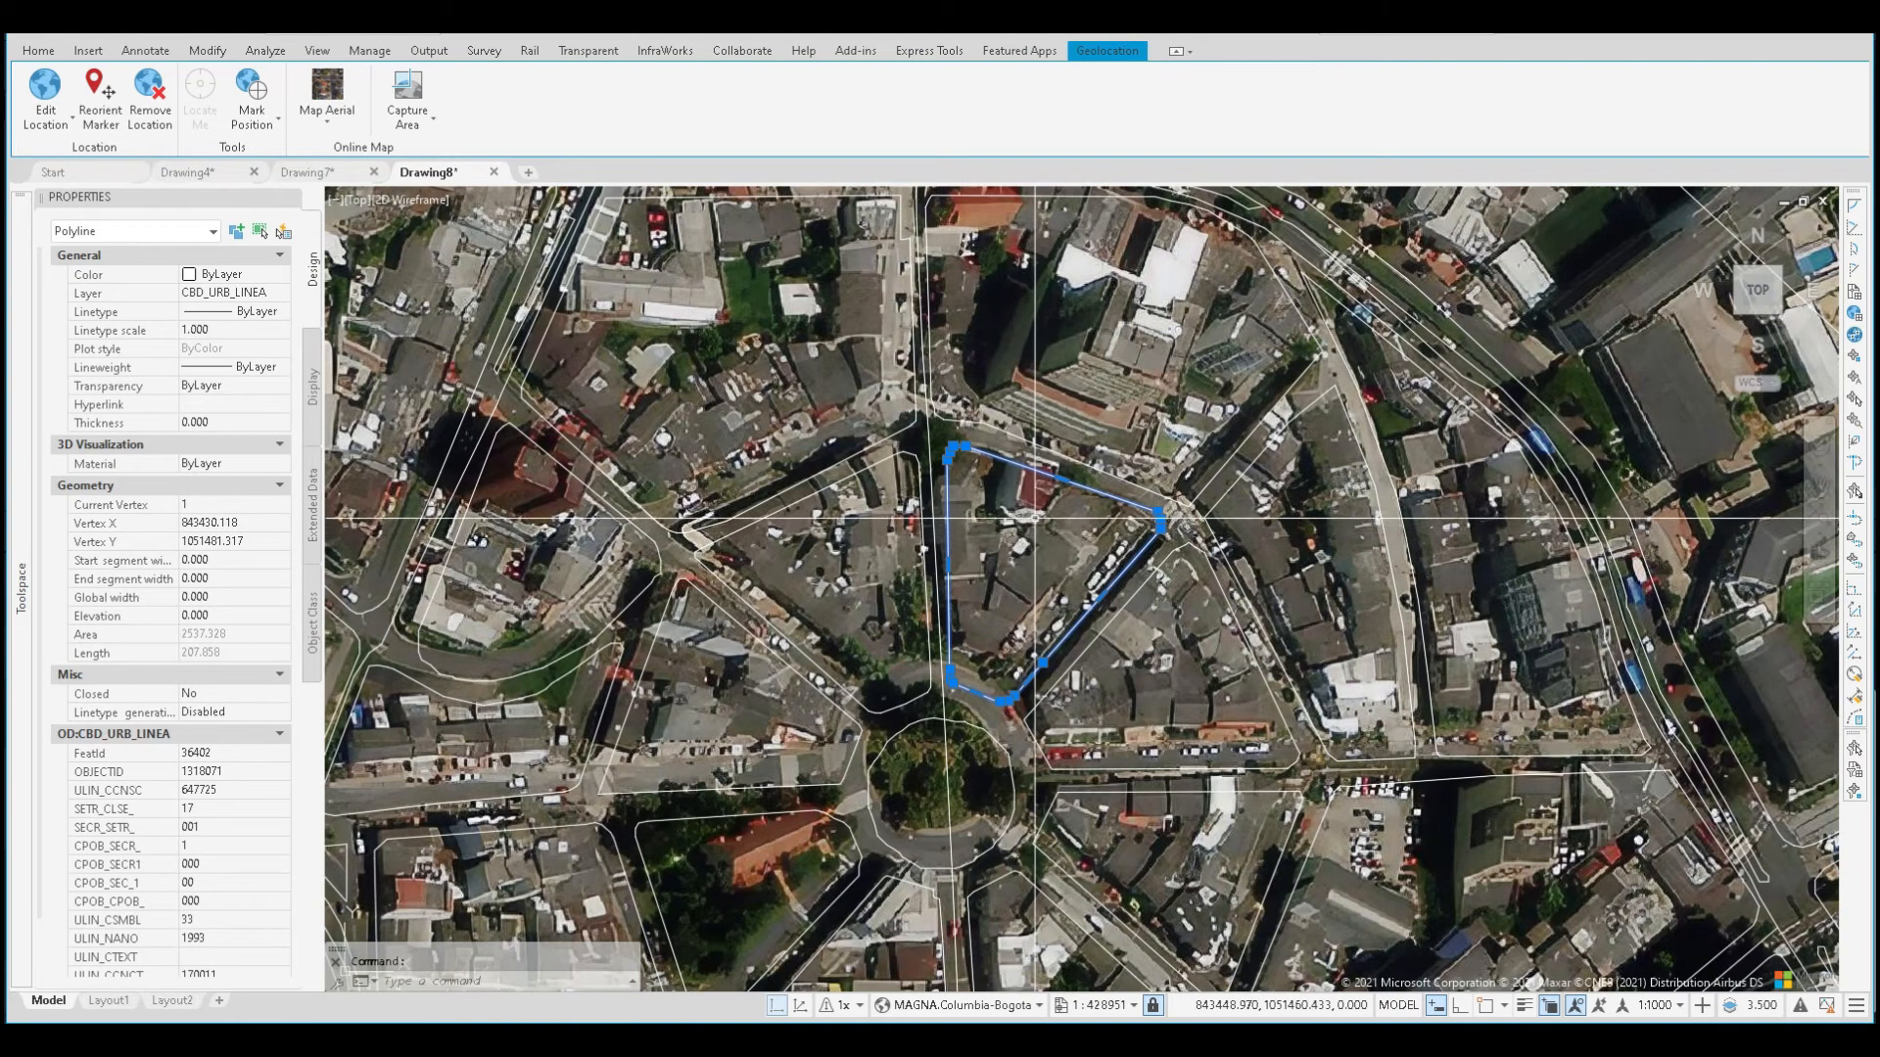
{"action": "middle_click_drag", "start_coordinate": [1112, 409], "coordinate": [1137, 344]}
{"action": "key", "text": "Escape"}
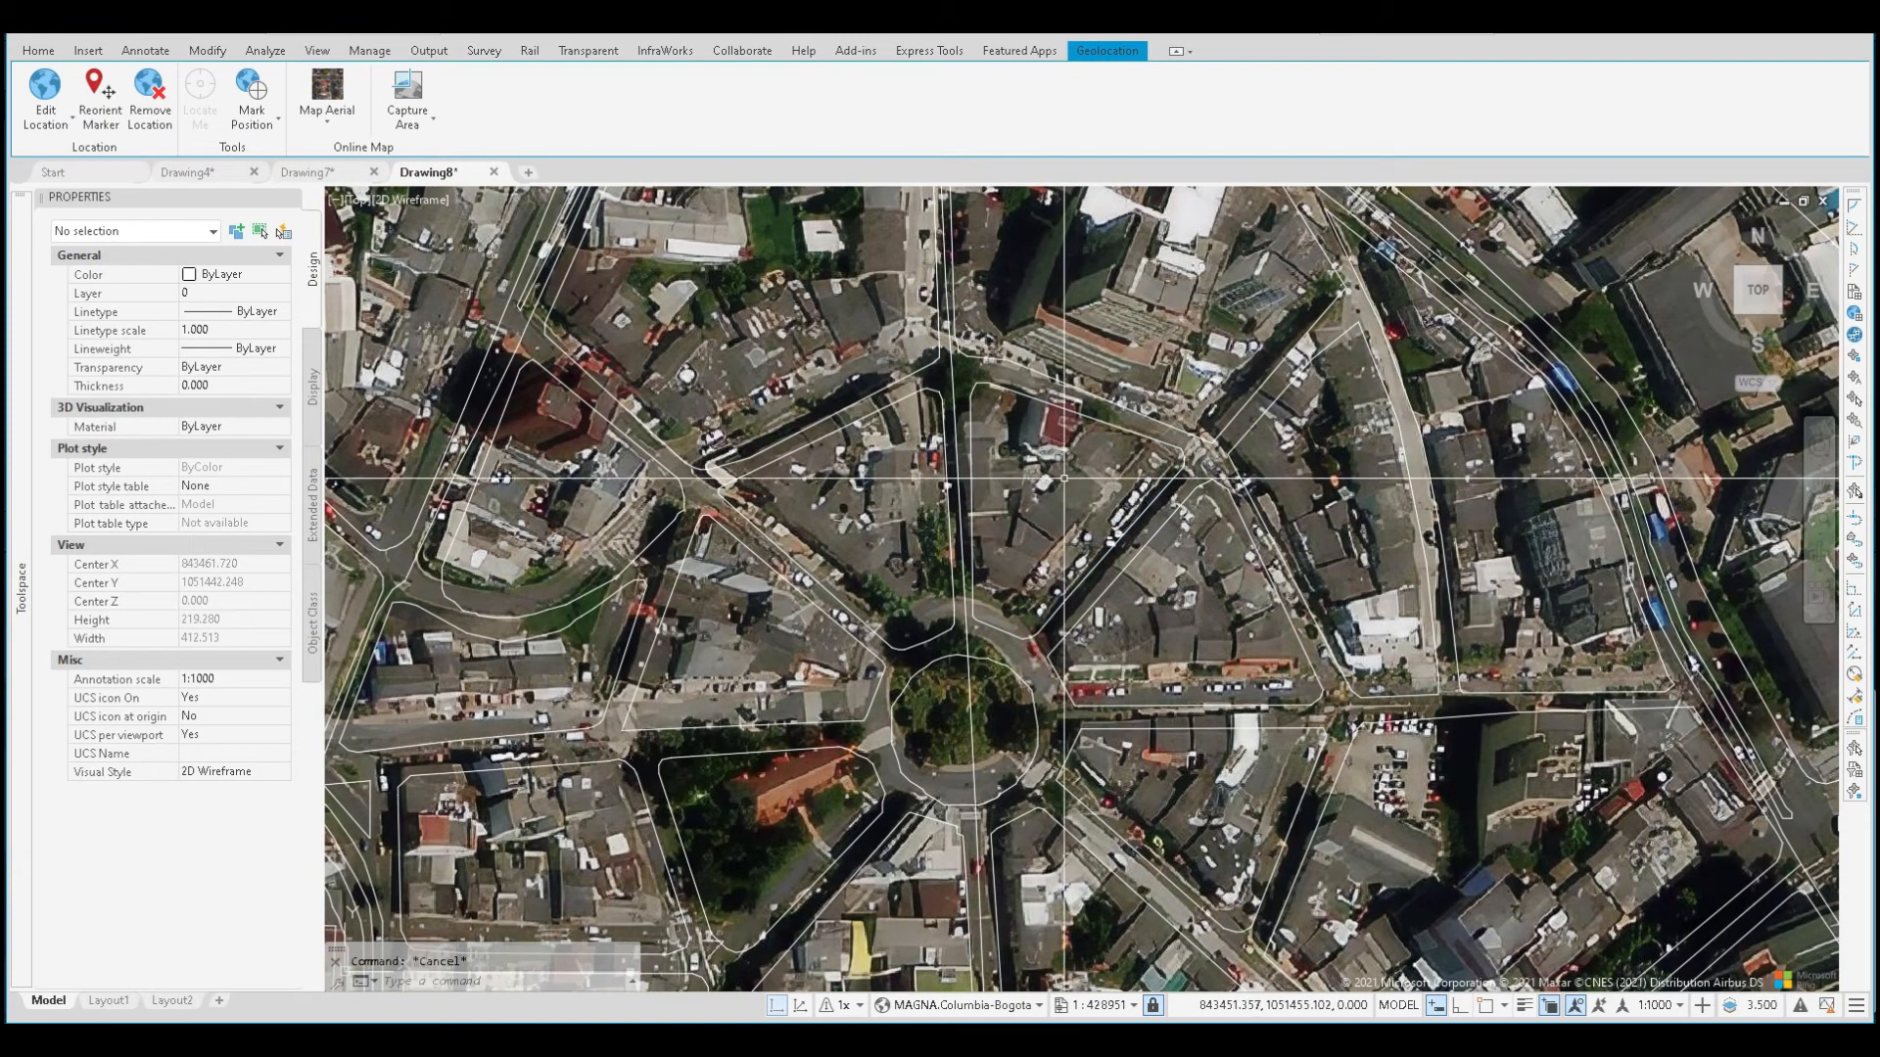
Step: Select the triangular block polyline northwest of the roundabout, view its OD:CBD_URB_LINEA attributes, and clear the selection
{"action": "scroll", "coordinate": [1048, 479], "scroll_direction": "down", "scroll_amount": 2}
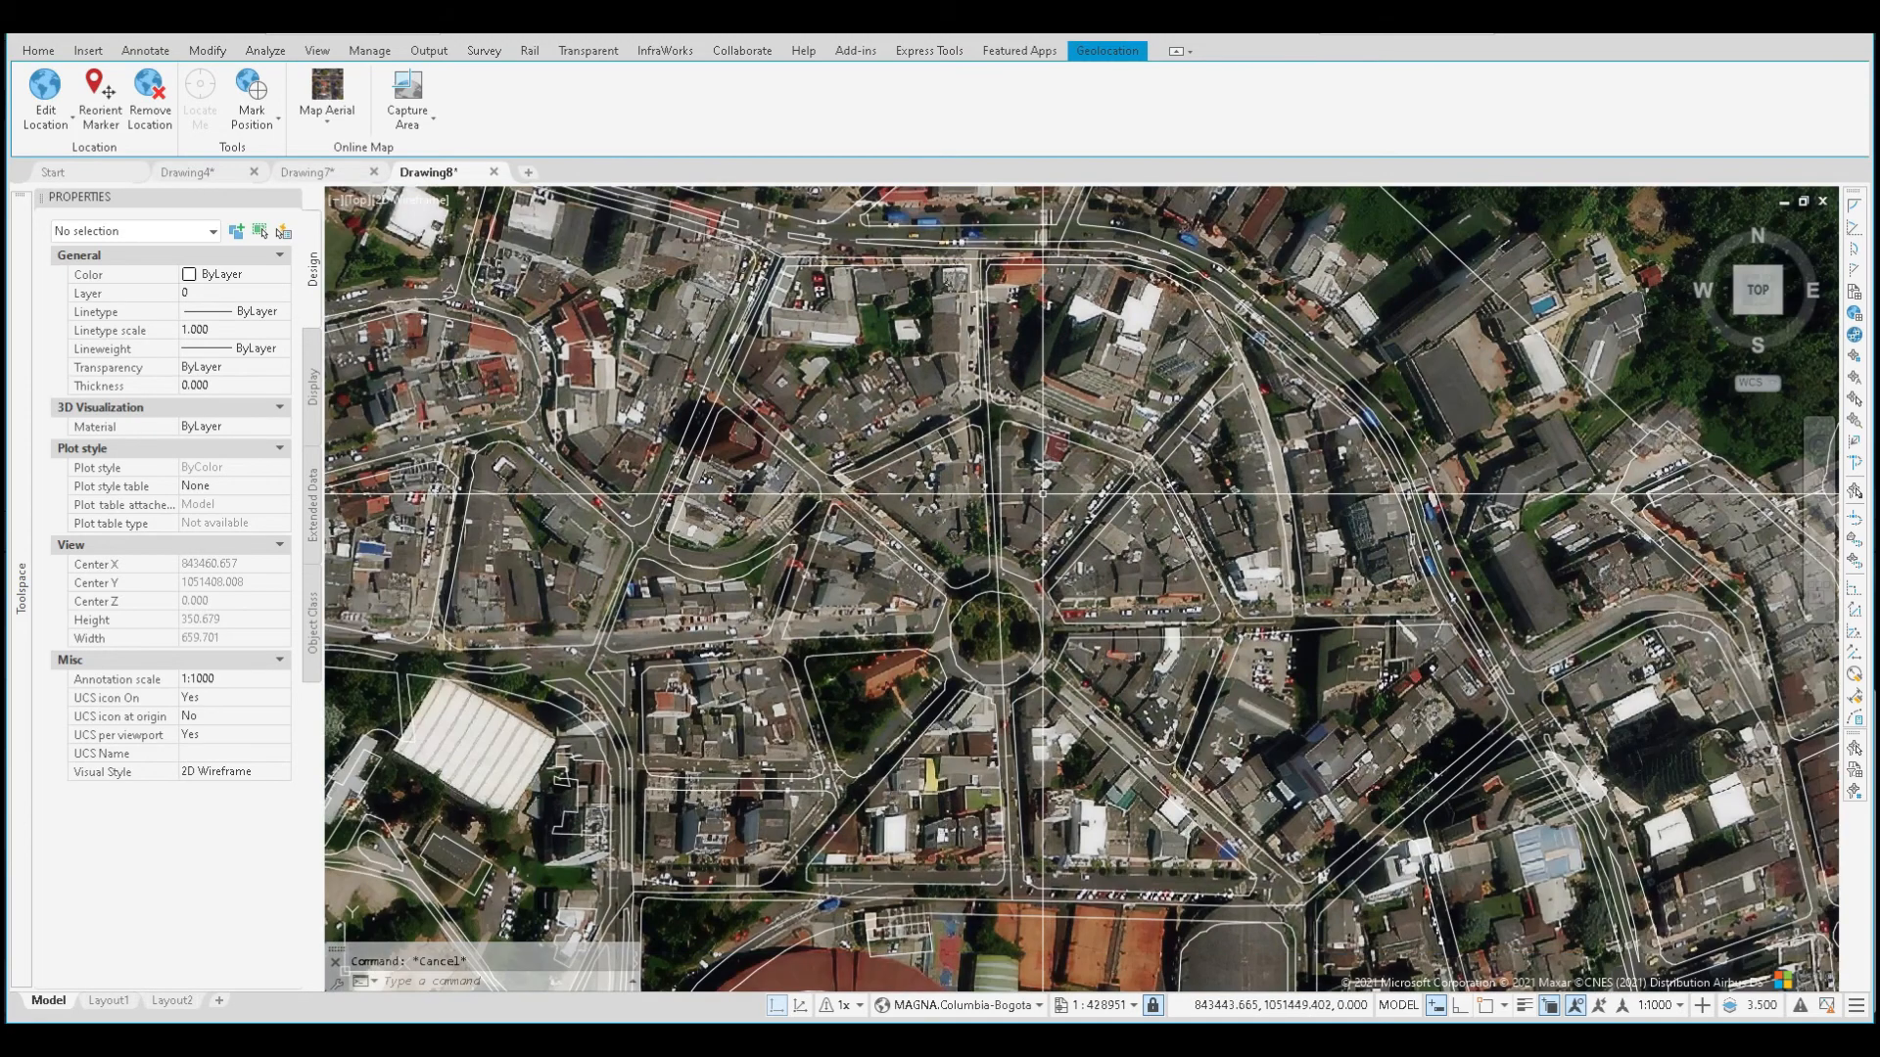
{"action": "left_click", "coordinate": [852, 483]}
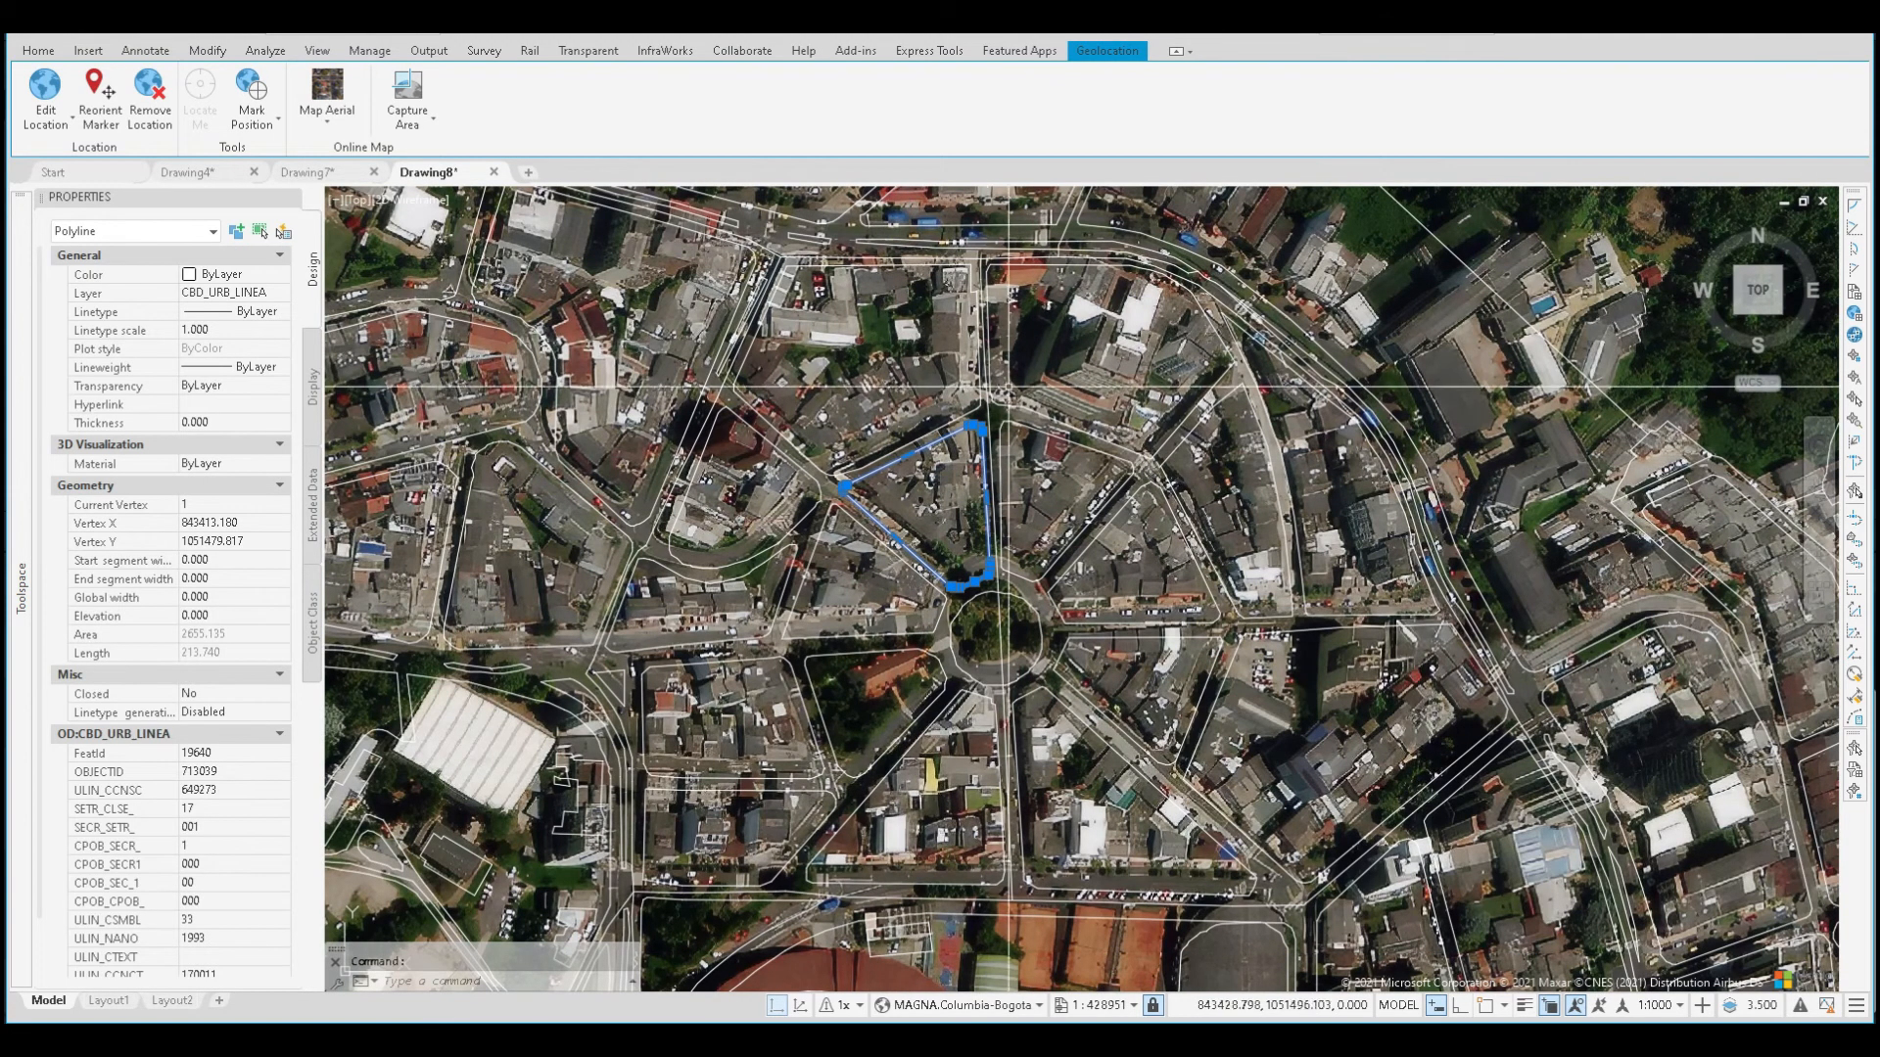
{"action": "scroll", "coordinate": [914, 427], "scroll_direction": "down", "scroll_amount": 5}
{"action": "key", "text": "Escape"}
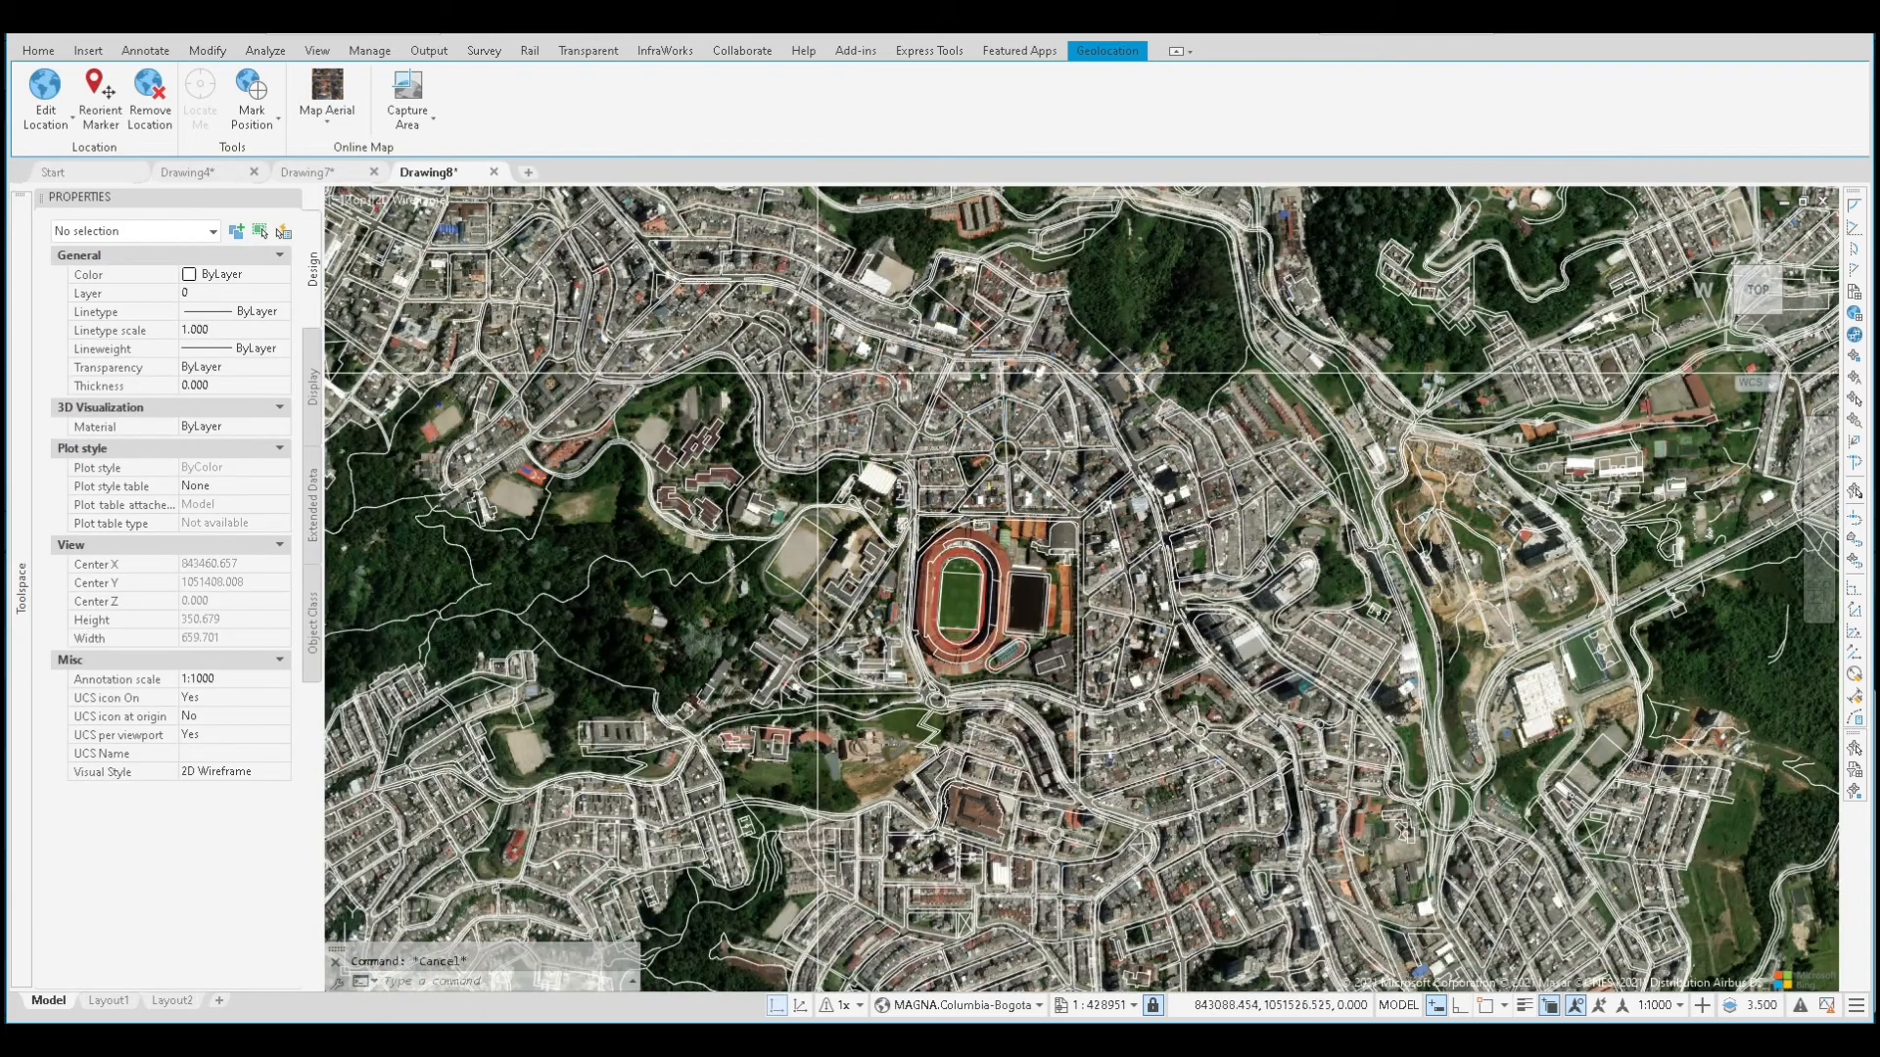
Step: Inspect the object data of a block polyline in the neighbourhood northwest of the stadium, and clear the selection
{"action": "left_click", "coordinate": [821, 376]}
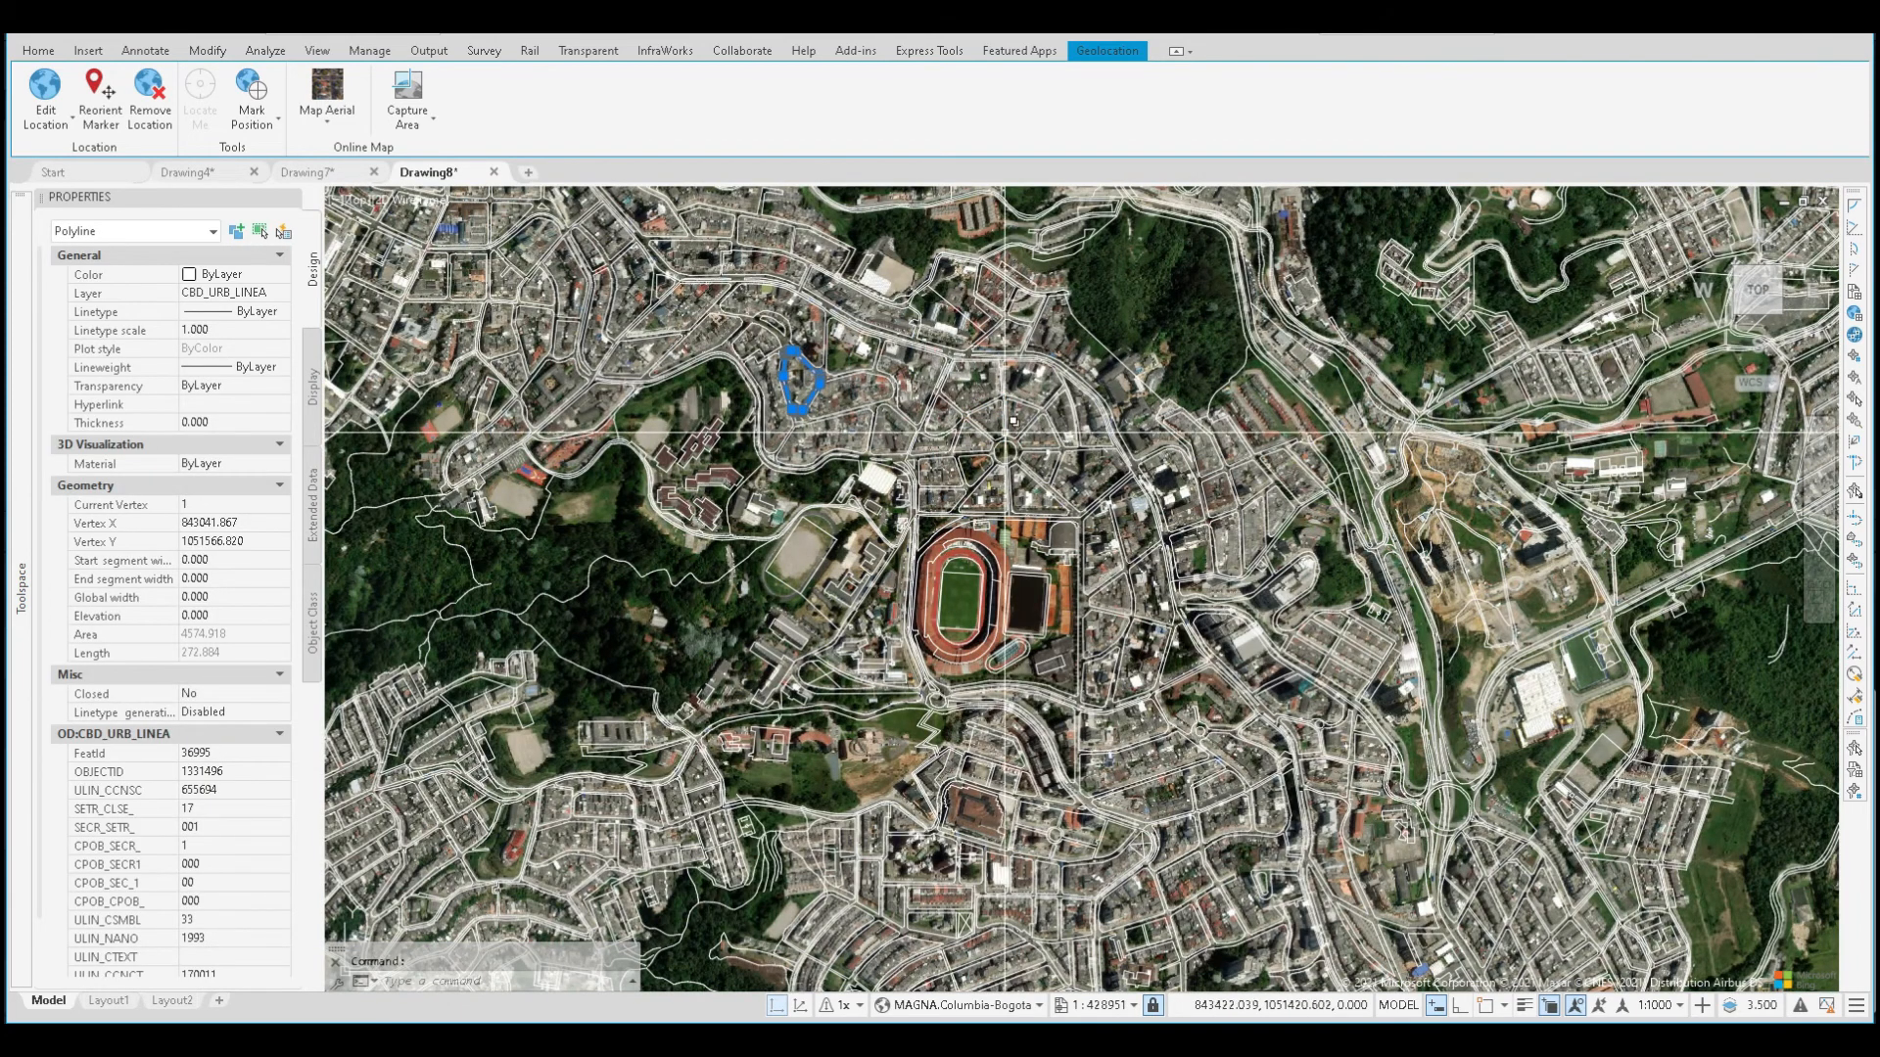
{"action": "key", "text": "Escape"}
{"action": "scroll", "coordinate": [1044, 477], "scroll_direction": "down", "scroll_amount": 2}
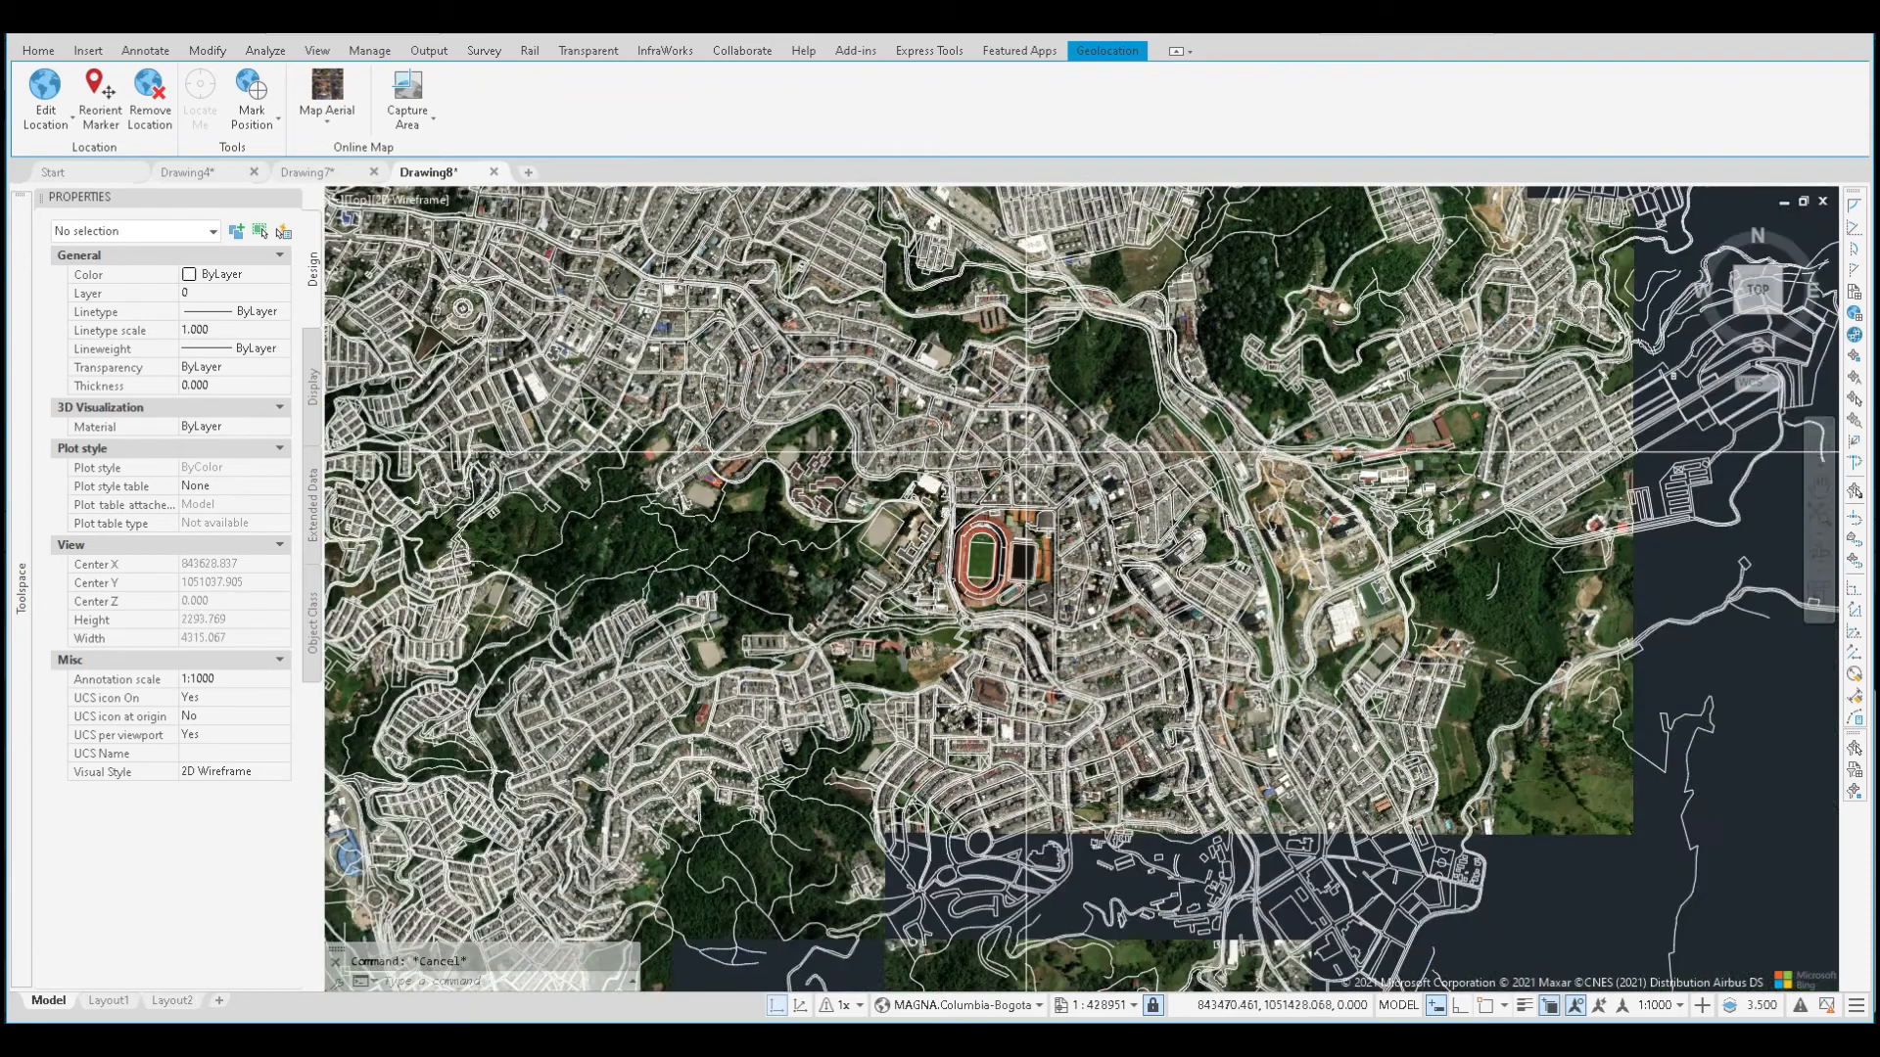
{"action": "scroll", "coordinate": [1044, 477], "scroll_direction": "down", "scroll_amount": 2}
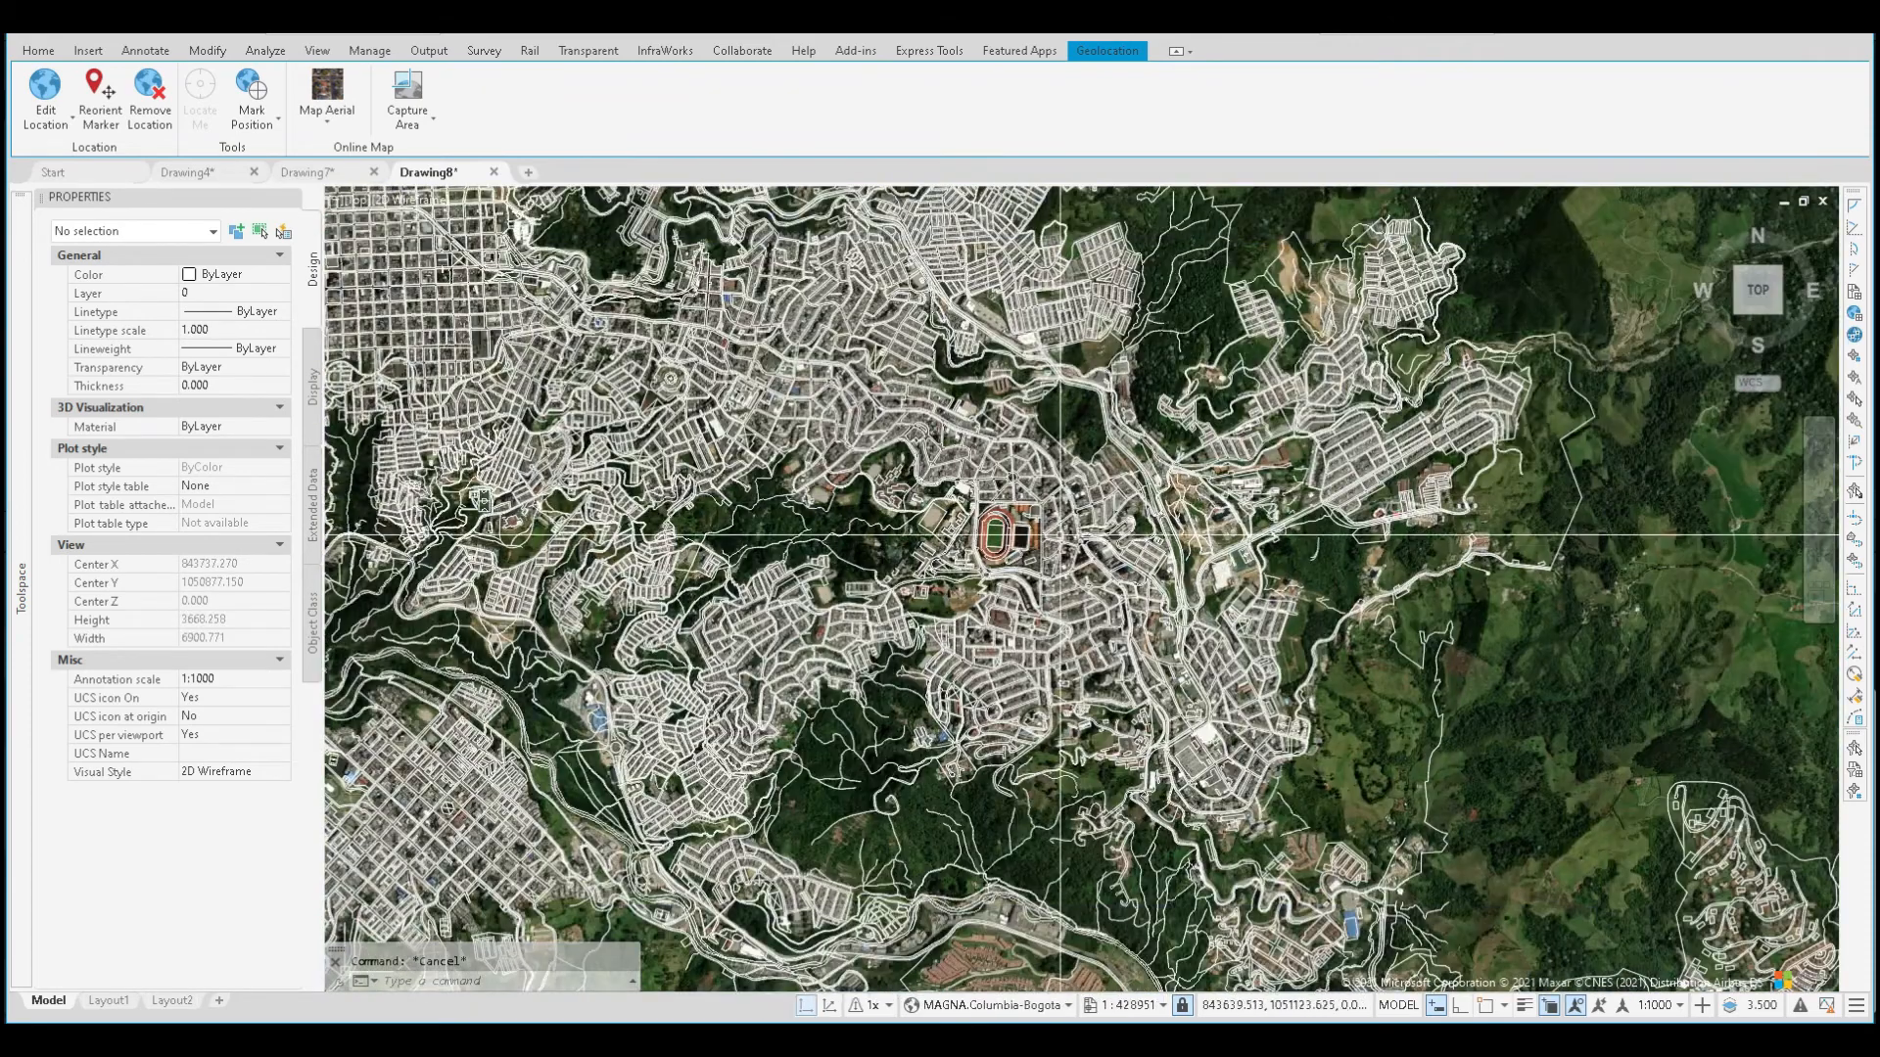
Step: Select the small polyline along the main road northeast of the stadium to view its object data, and clear the selection
{"action": "scroll", "coordinate": [1044, 477], "scroll_direction": "up", "scroll_amount": 6}
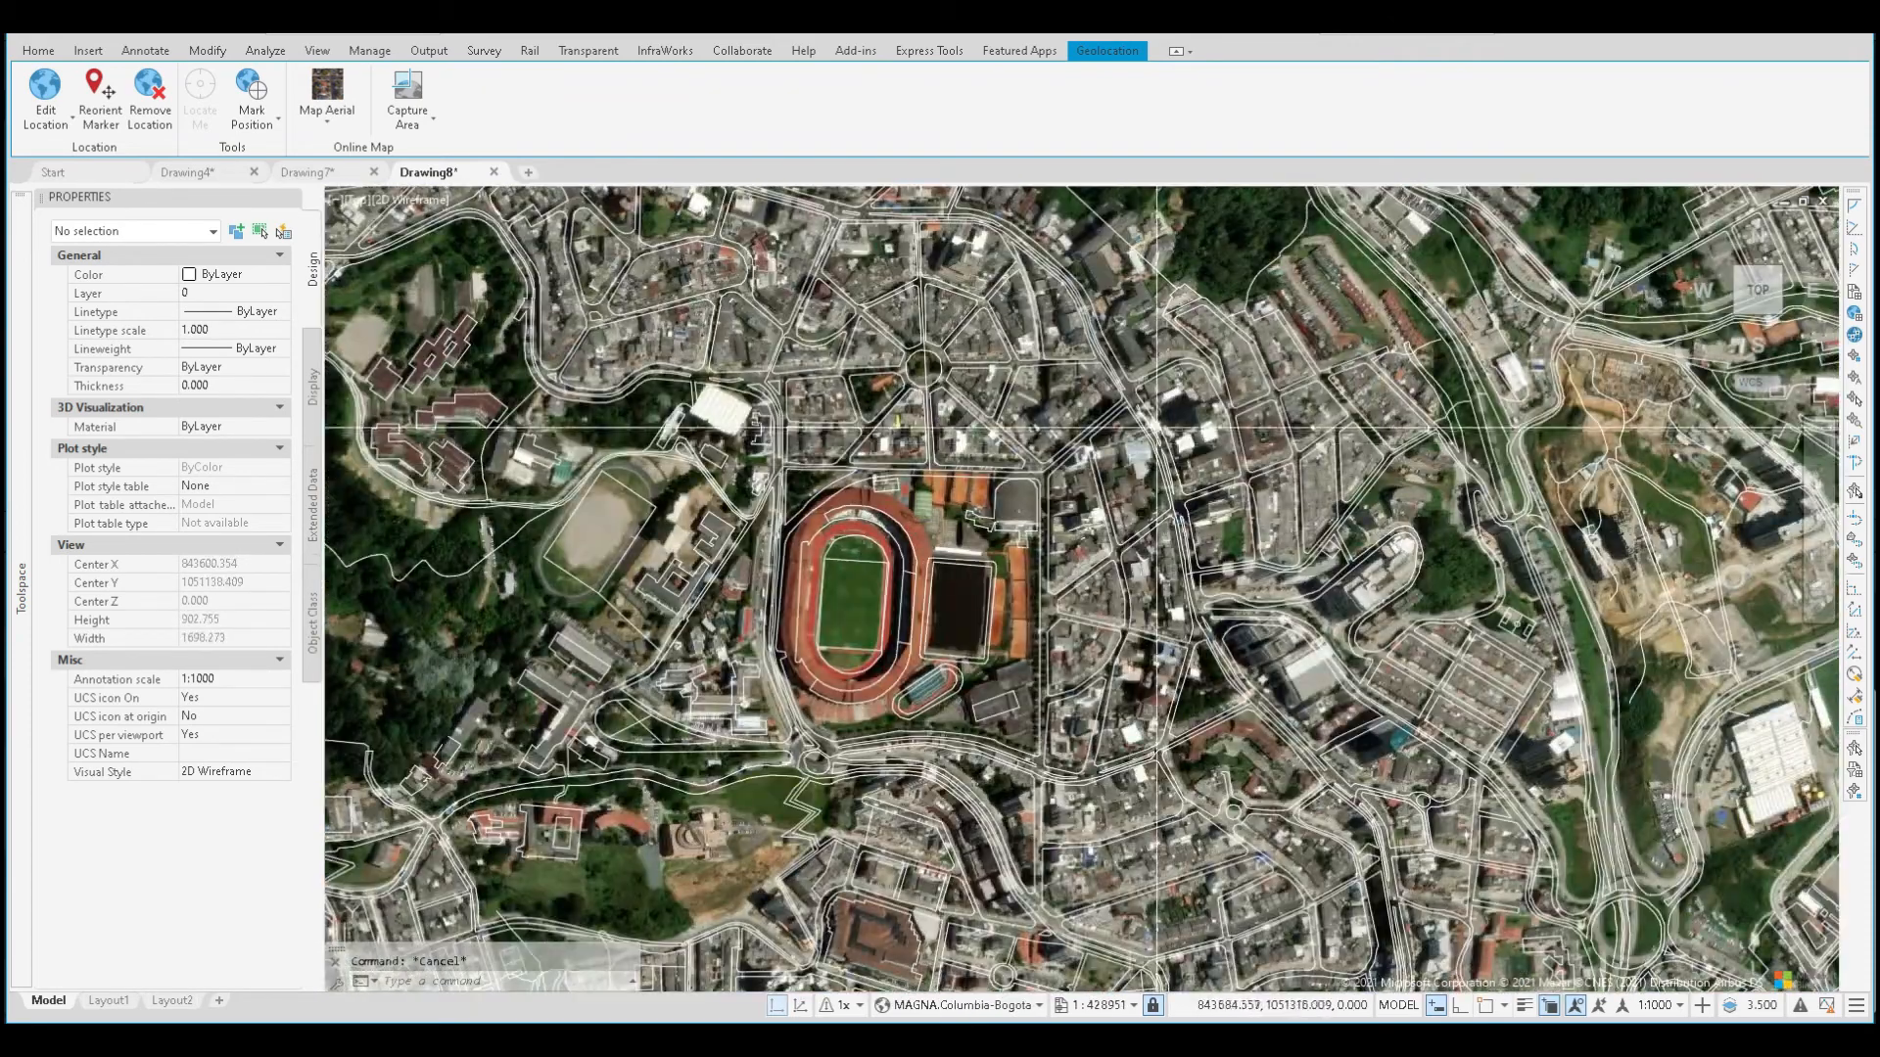
{"action": "left_click", "coordinate": [1152, 428]}
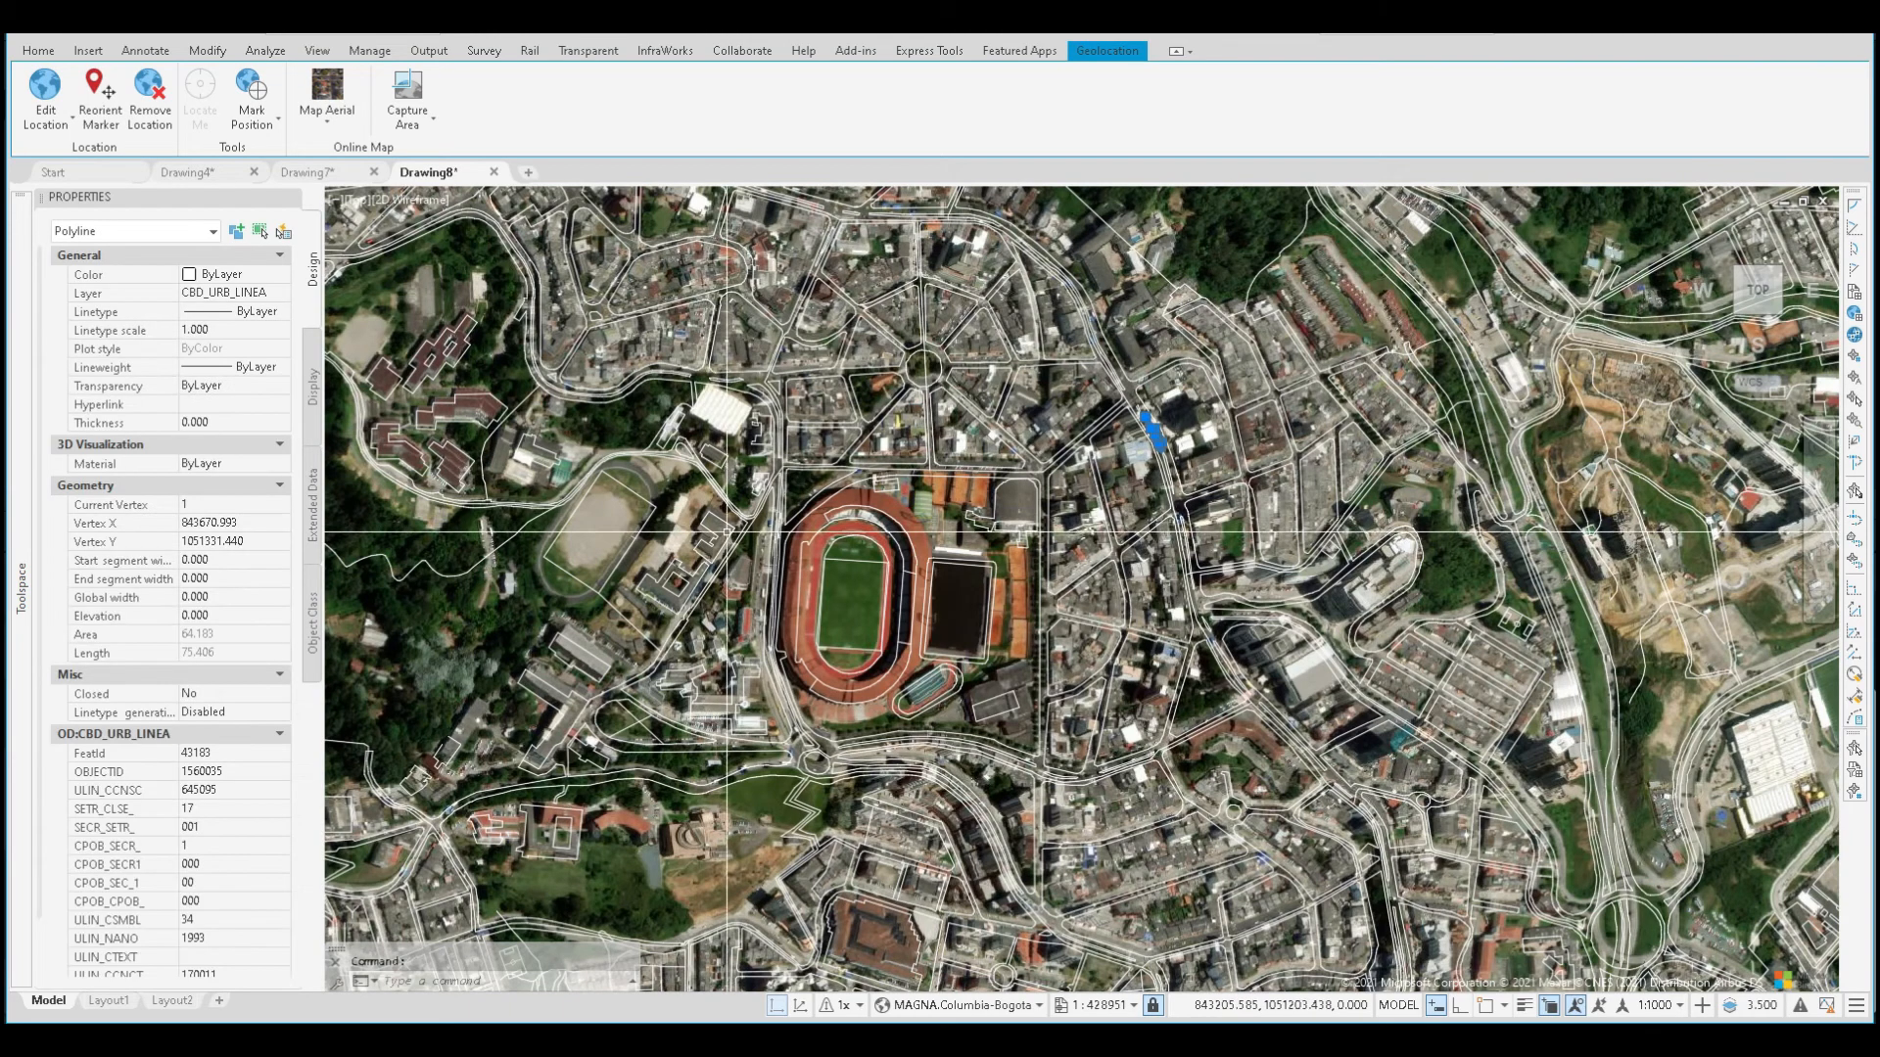
{"action": "scroll", "coordinate": [991, 524], "scroll_direction": "down", "scroll_amount": 4}
{"action": "scroll", "coordinate": [772, 455], "scroll_direction": "up", "scroll_amount": 5}
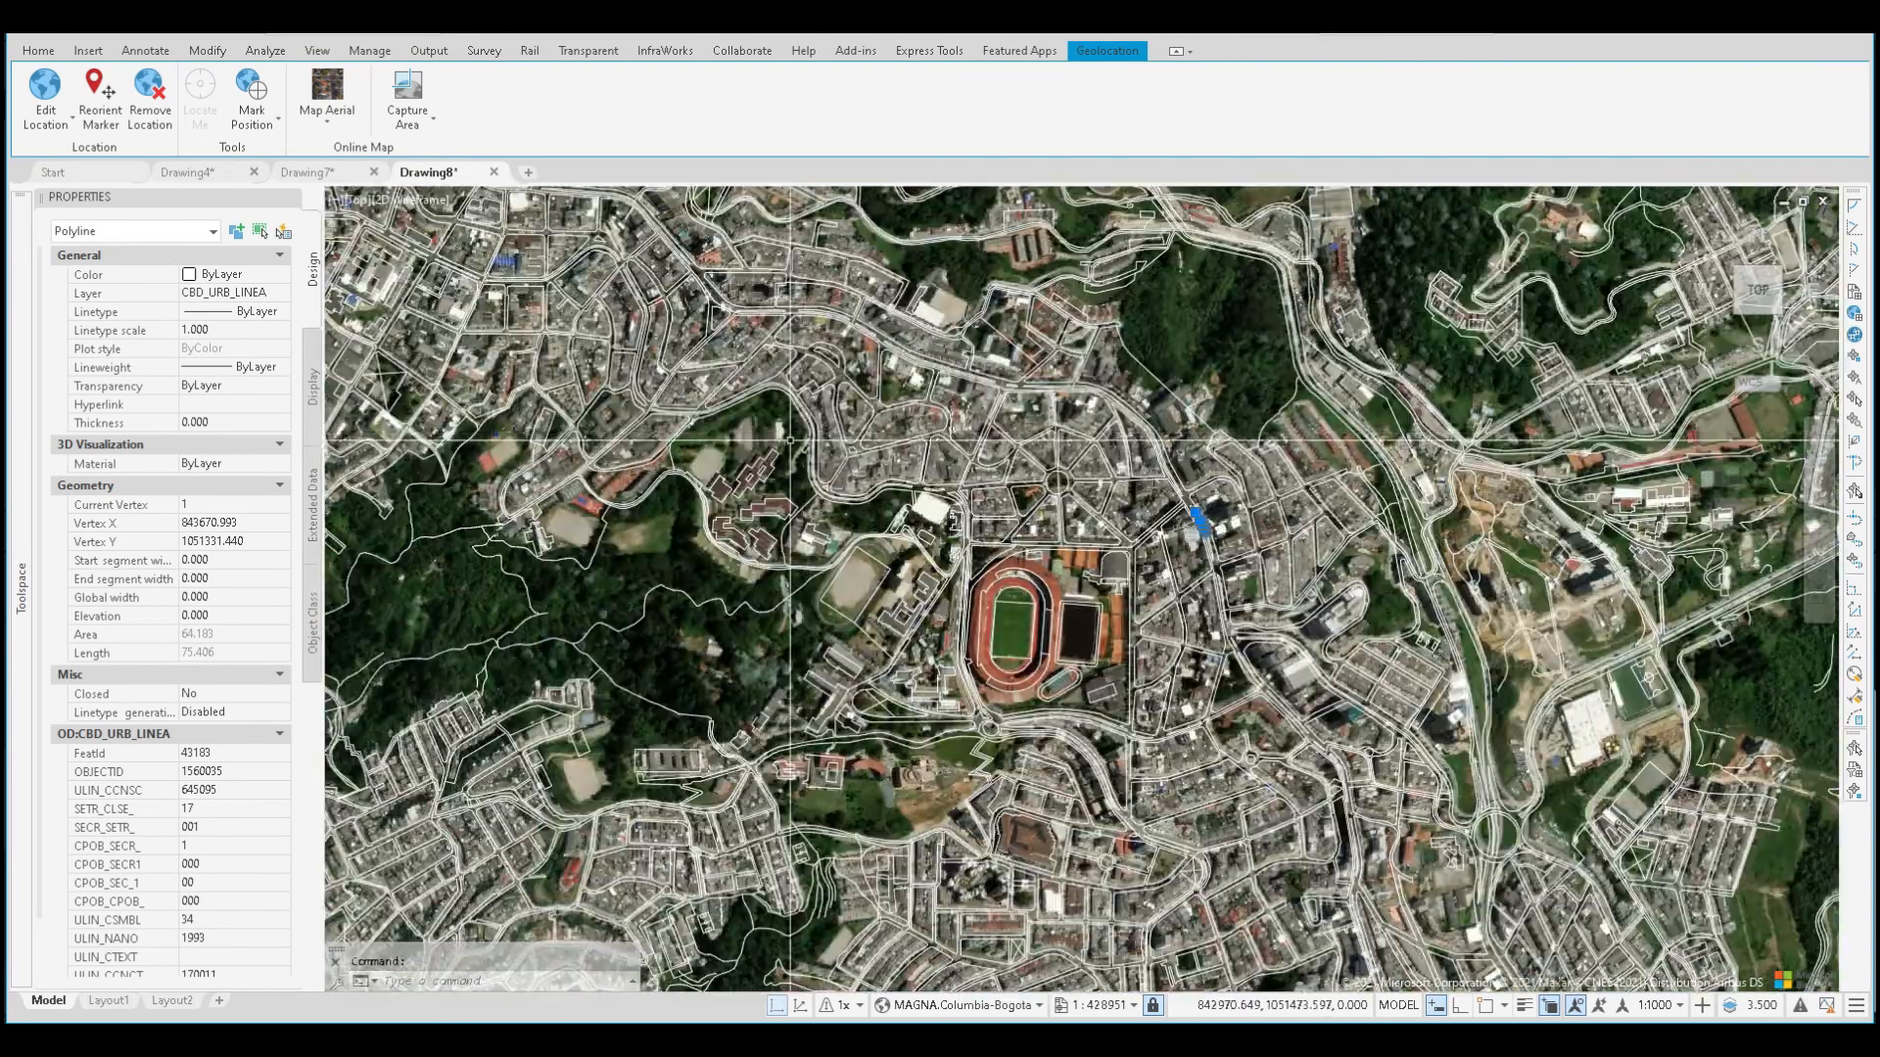
{"action": "key", "text": "Escape"}
Step: Select the outline of the long red-roofed building northwest of the stadium, view its object data, and clear the selection
{"action": "left_click", "coordinate": [763, 453]}
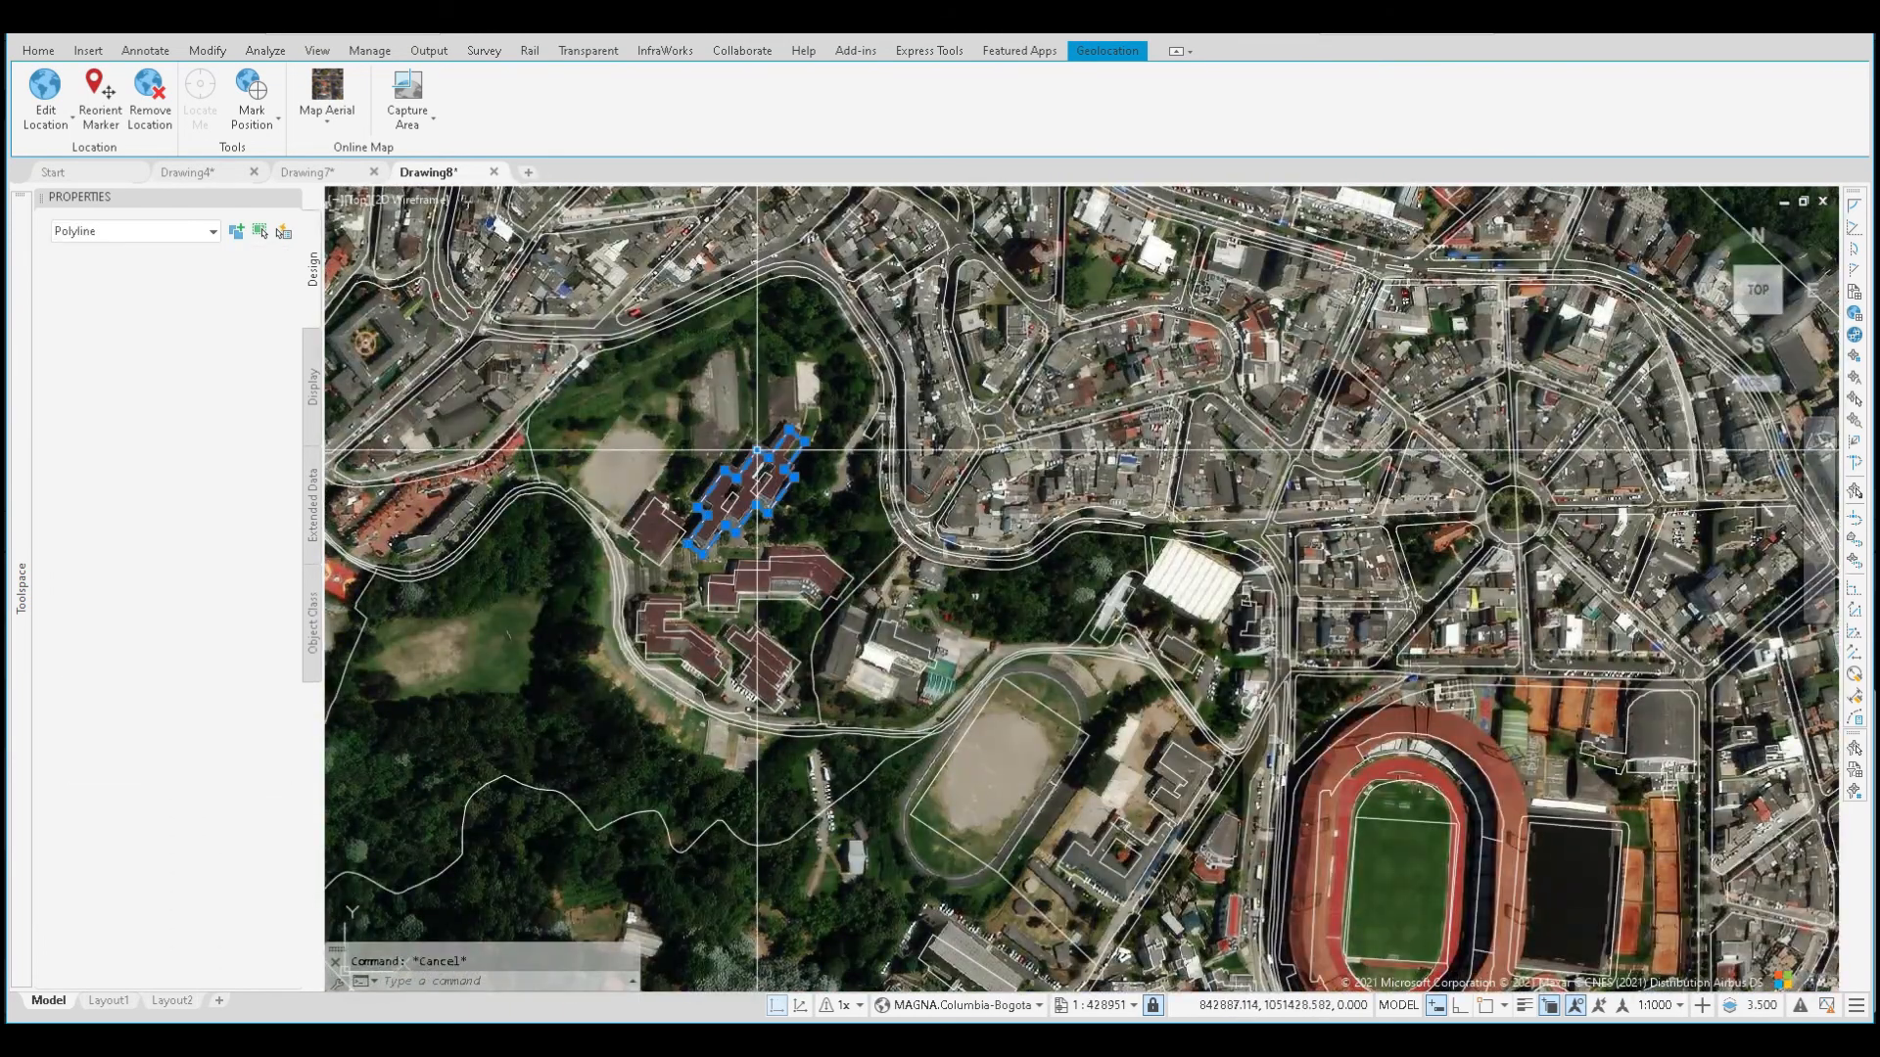
{"action": "scroll", "coordinate": [886, 401], "scroll_direction": "down", "scroll_amount": 3}
{"action": "scroll", "coordinate": [793, 431], "scroll_direction": "down", "scroll_amount": 2}
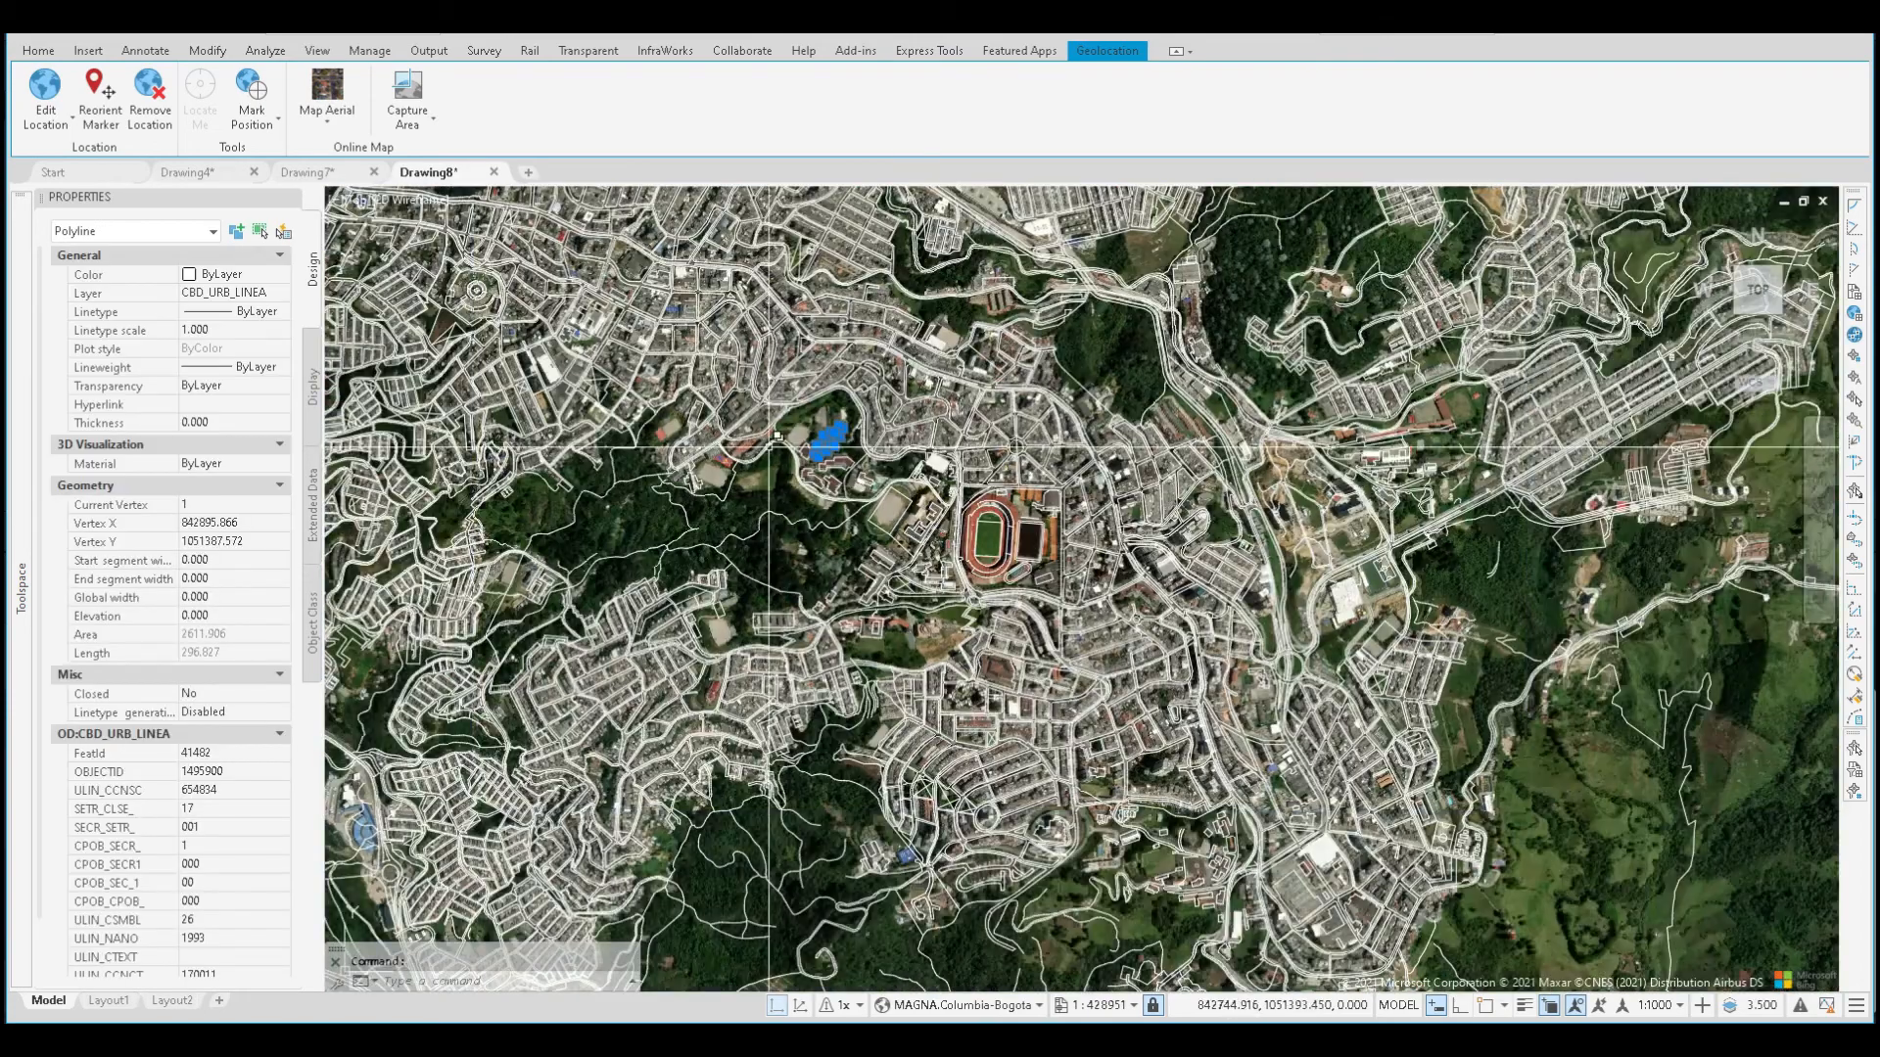
{"action": "key", "text": "Escape"}
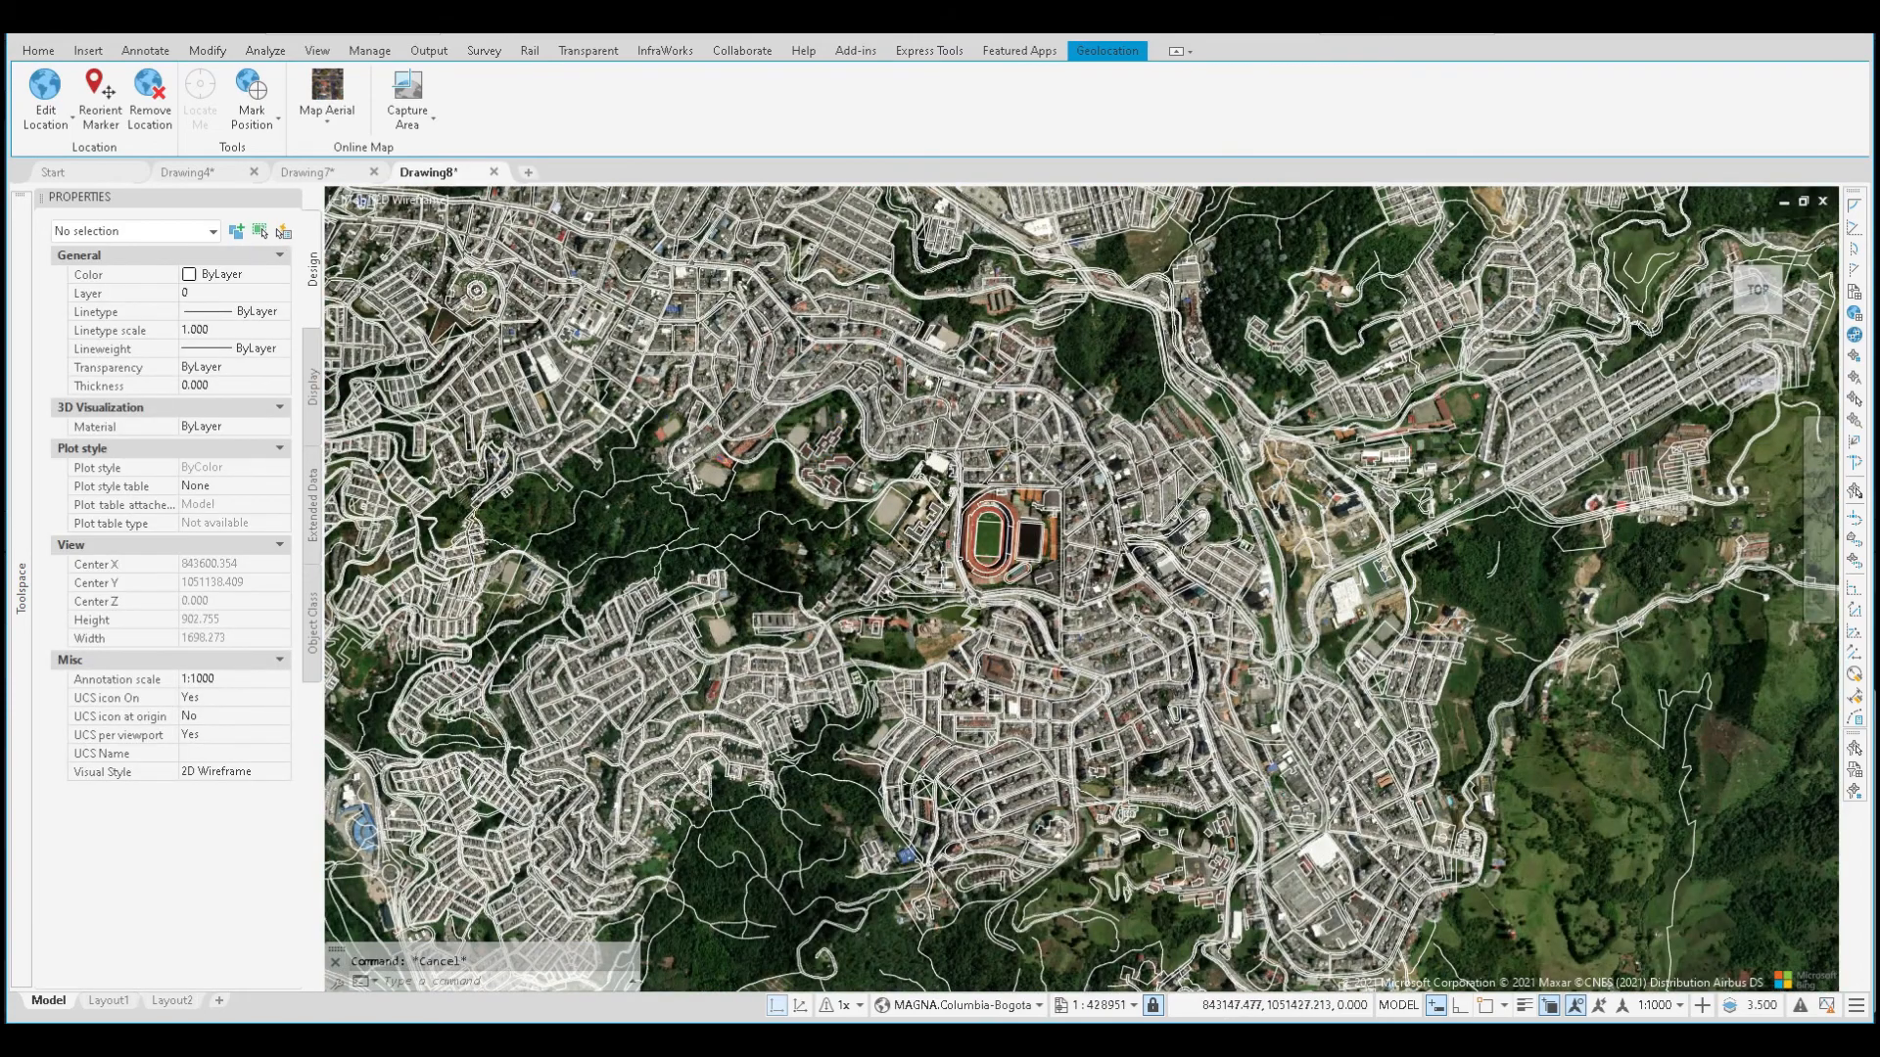
Step: Examine how the imported linework matches the aerial imagery over the whole city and closely around the stadium
{"action": "scroll", "coordinate": [953, 479], "scroll_direction": "down", "scroll_amount": 5}
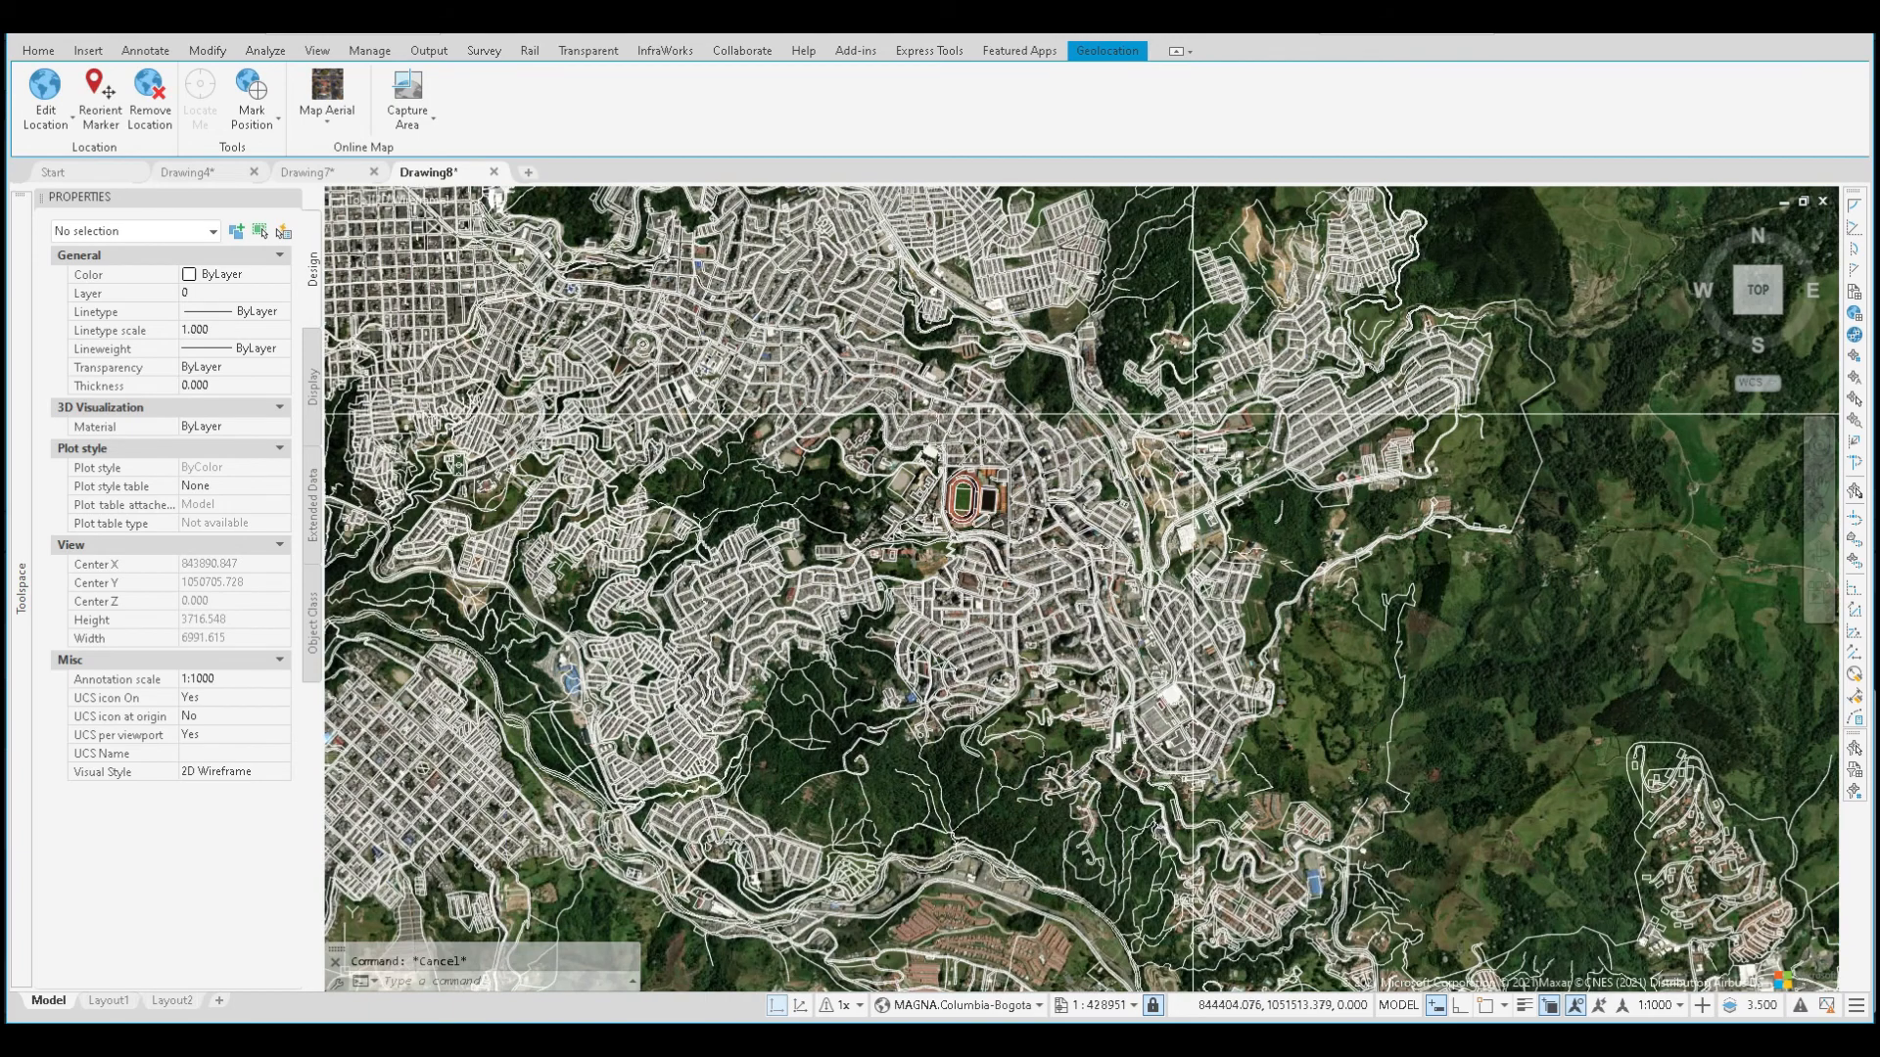
{"action": "scroll", "coordinate": [1263, 436], "scroll_direction": "down", "scroll_amount": 4}
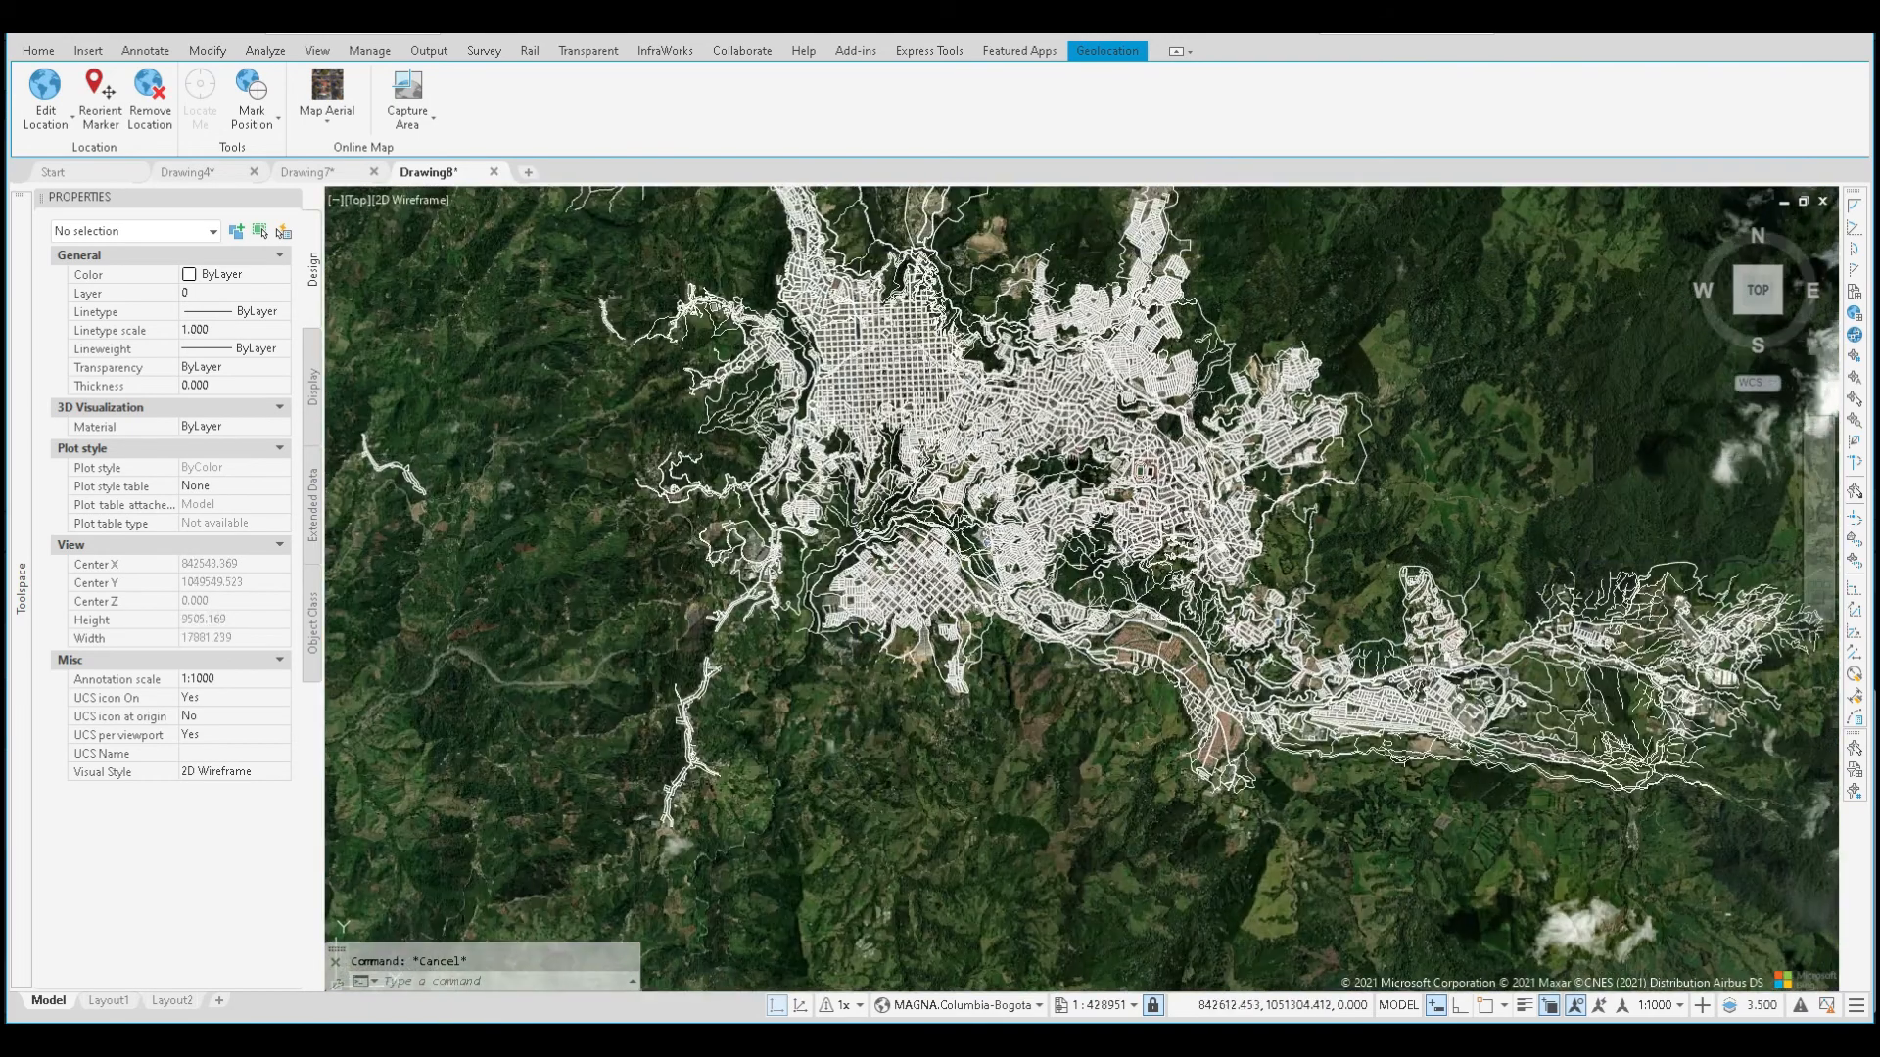
{"action": "scroll", "coordinate": [1145, 471], "scroll_direction": "up", "scroll_amount": 9}
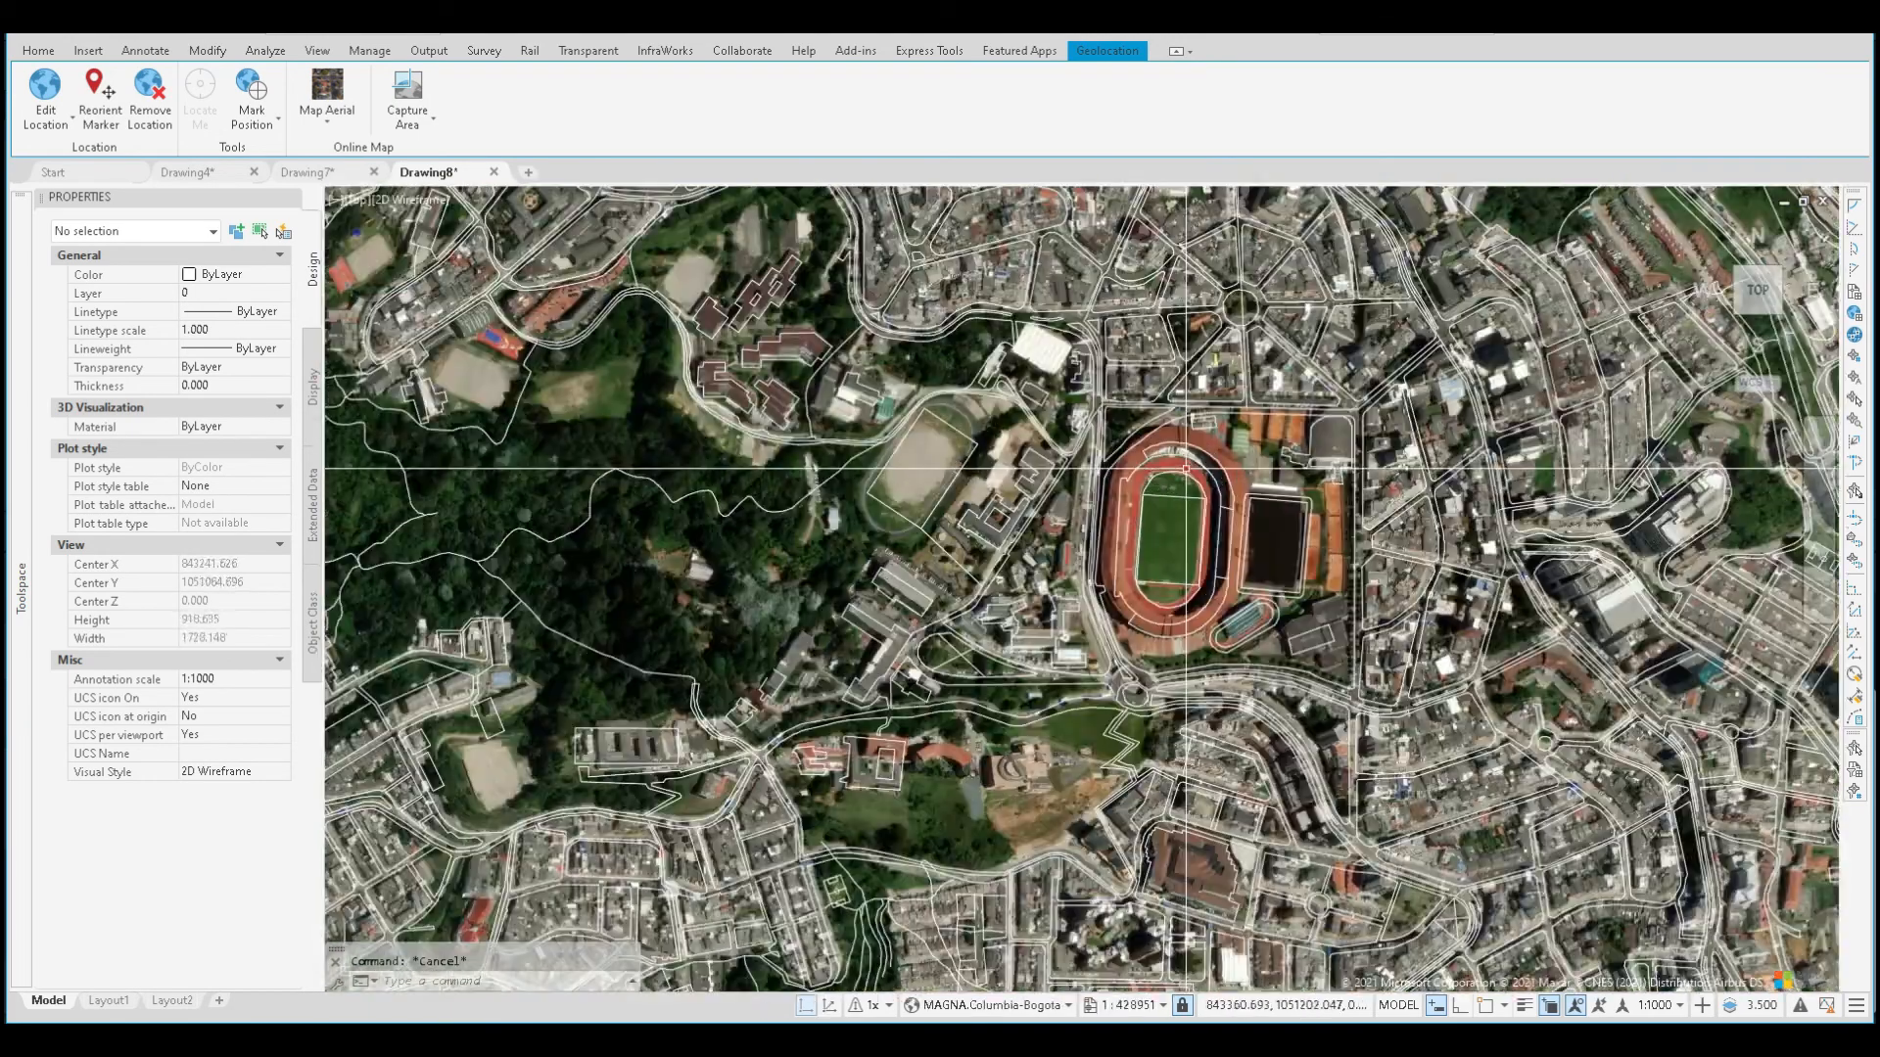
{"action": "scroll", "coordinate": [1194, 457], "scroll_direction": "up", "scroll_amount": 2}
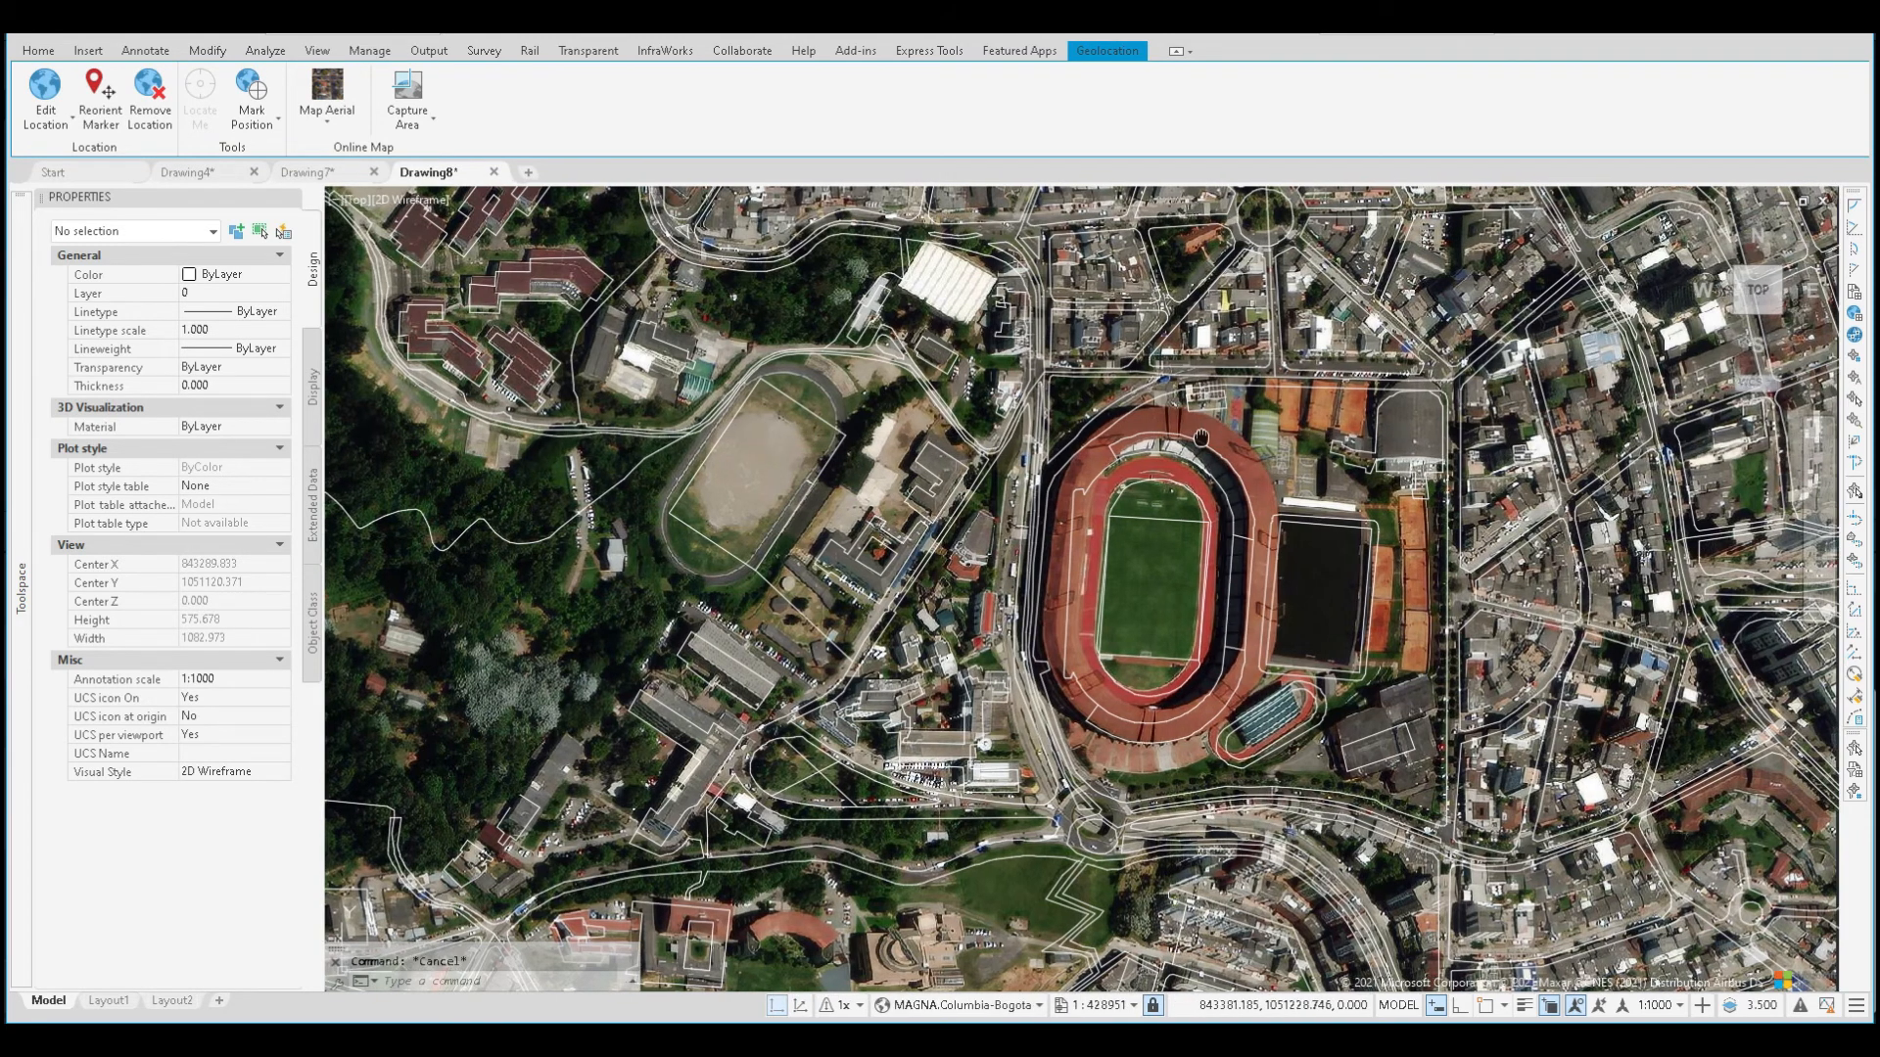
{"action": "middle_click_drag", "start_coordinate": [1214, 438], "coordinate": [1152, 421]}
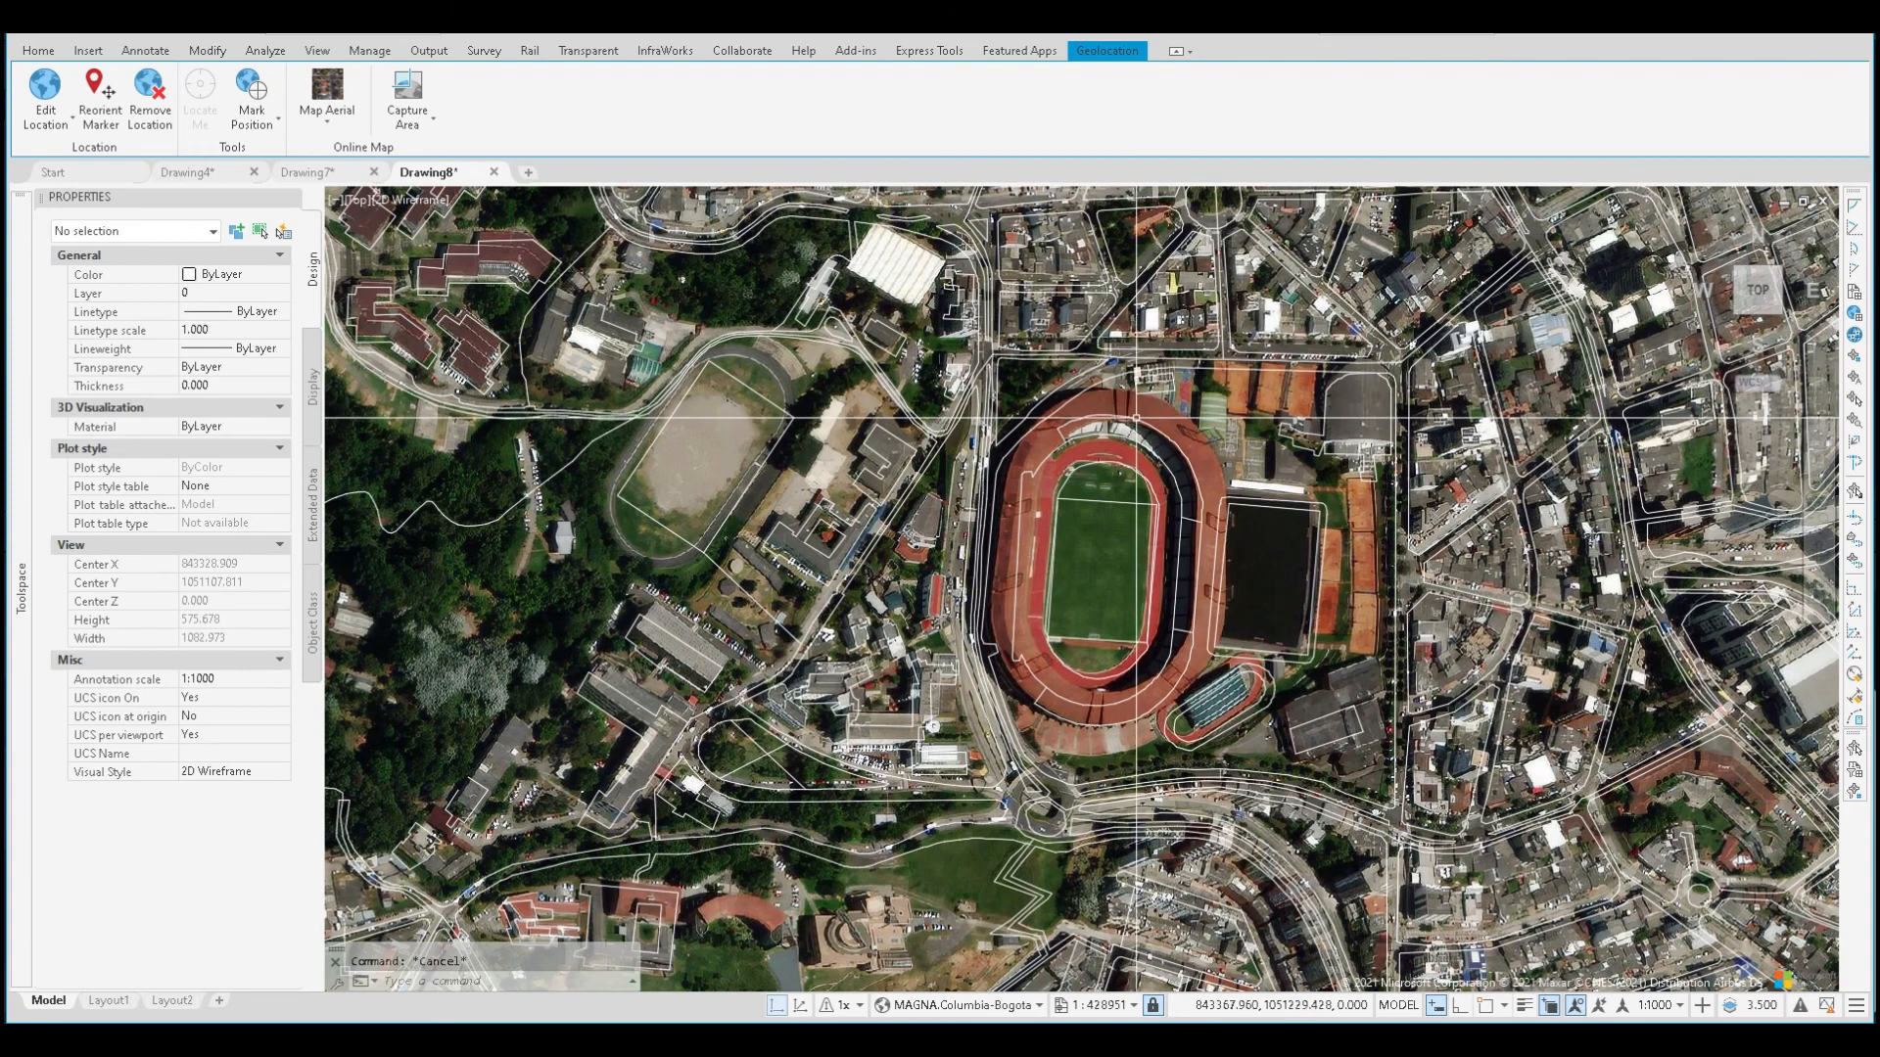
{"action": "scroll", "coordinate": [1162, 413], "scroll_direction": "up", "scroll_amount": 4}
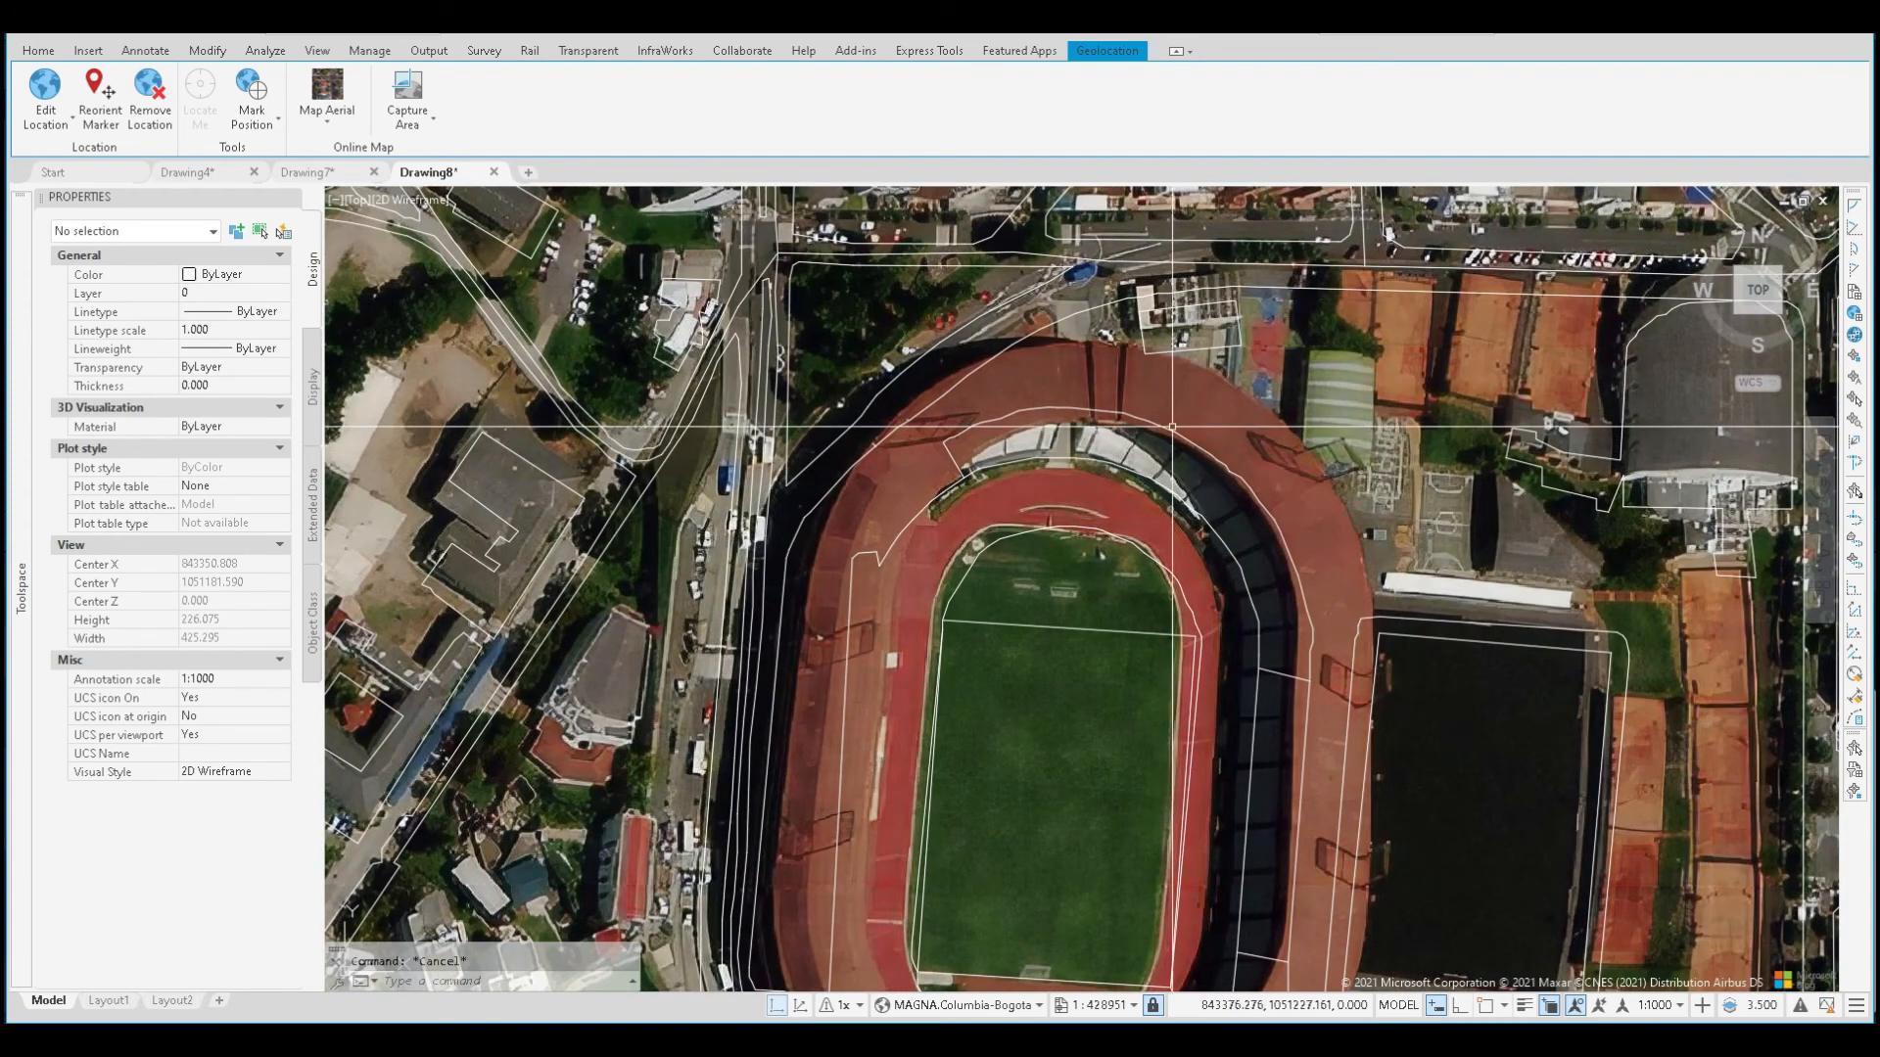
{"action": "scroll", "coordinate": [1091, 477], "scroll_direction": "down", "scroll_amount": 2}
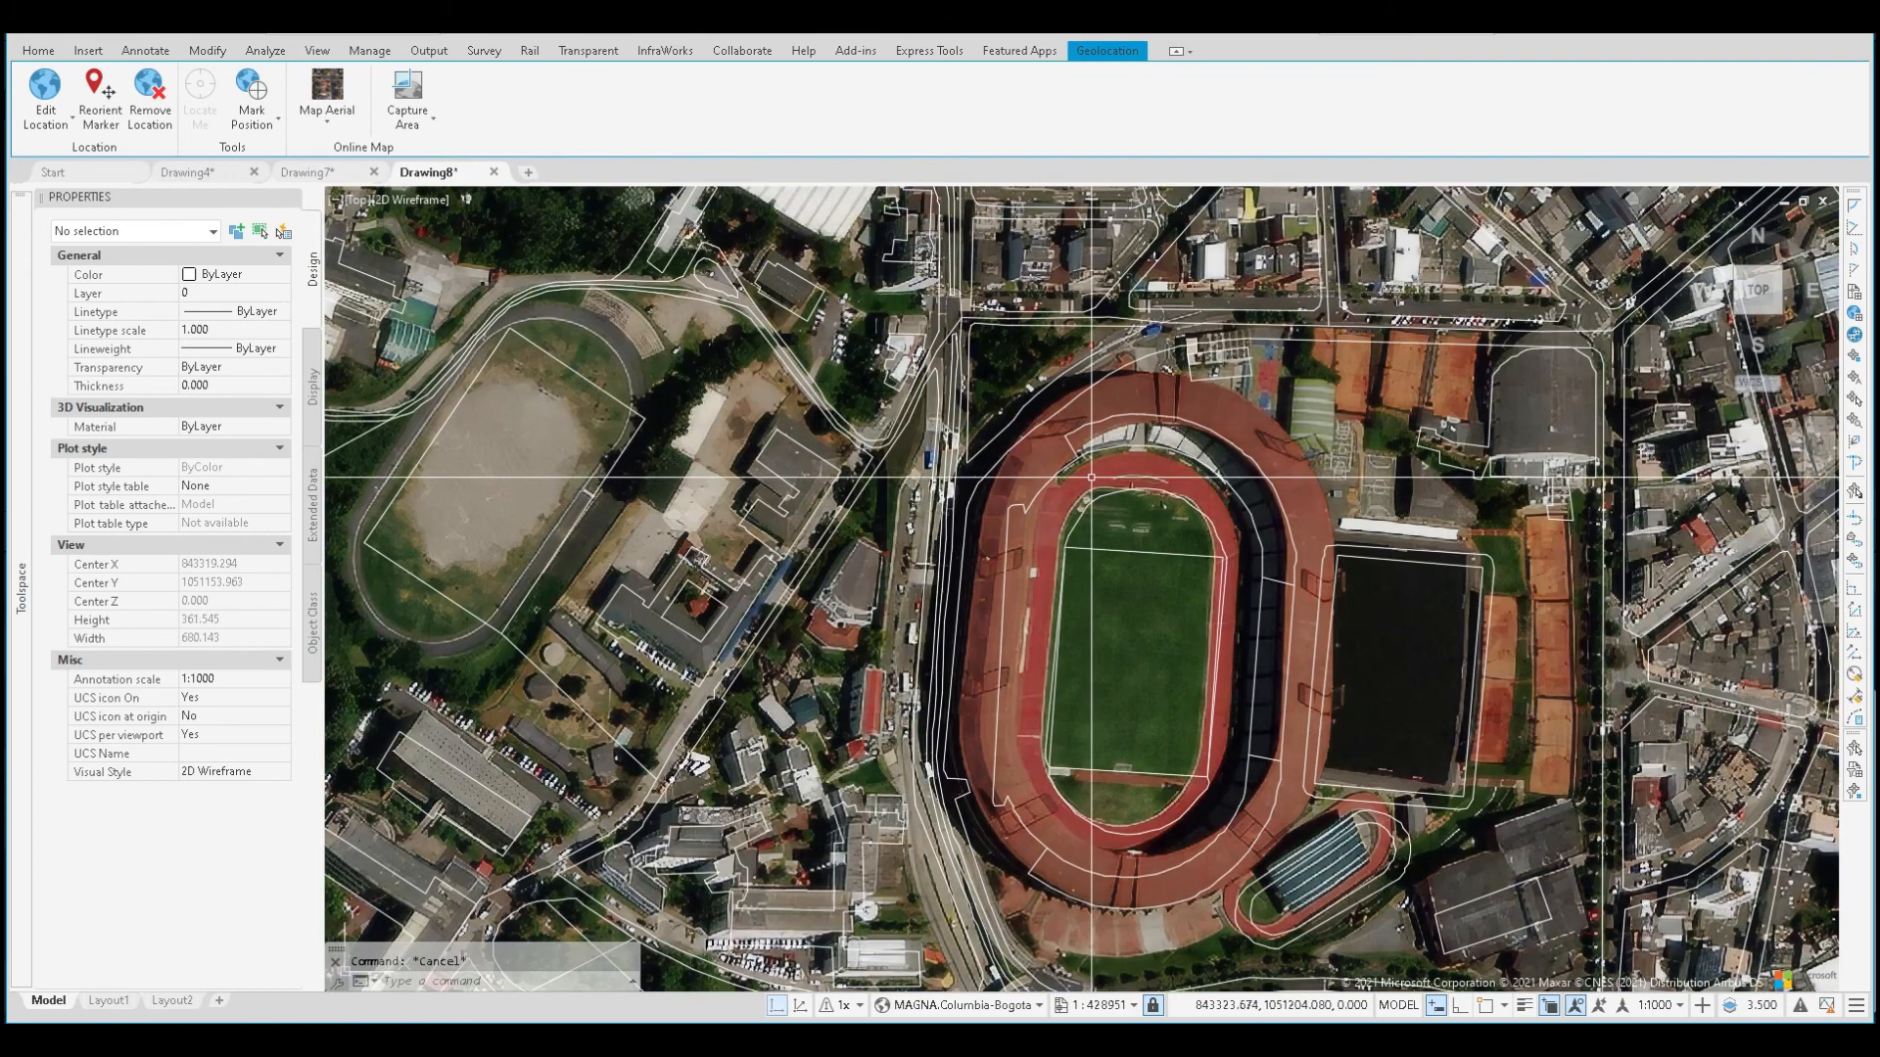
{"action": "scroll", "coordinate": [1092, 477], "scroll_direction": "down", "scroll_amount": 2}
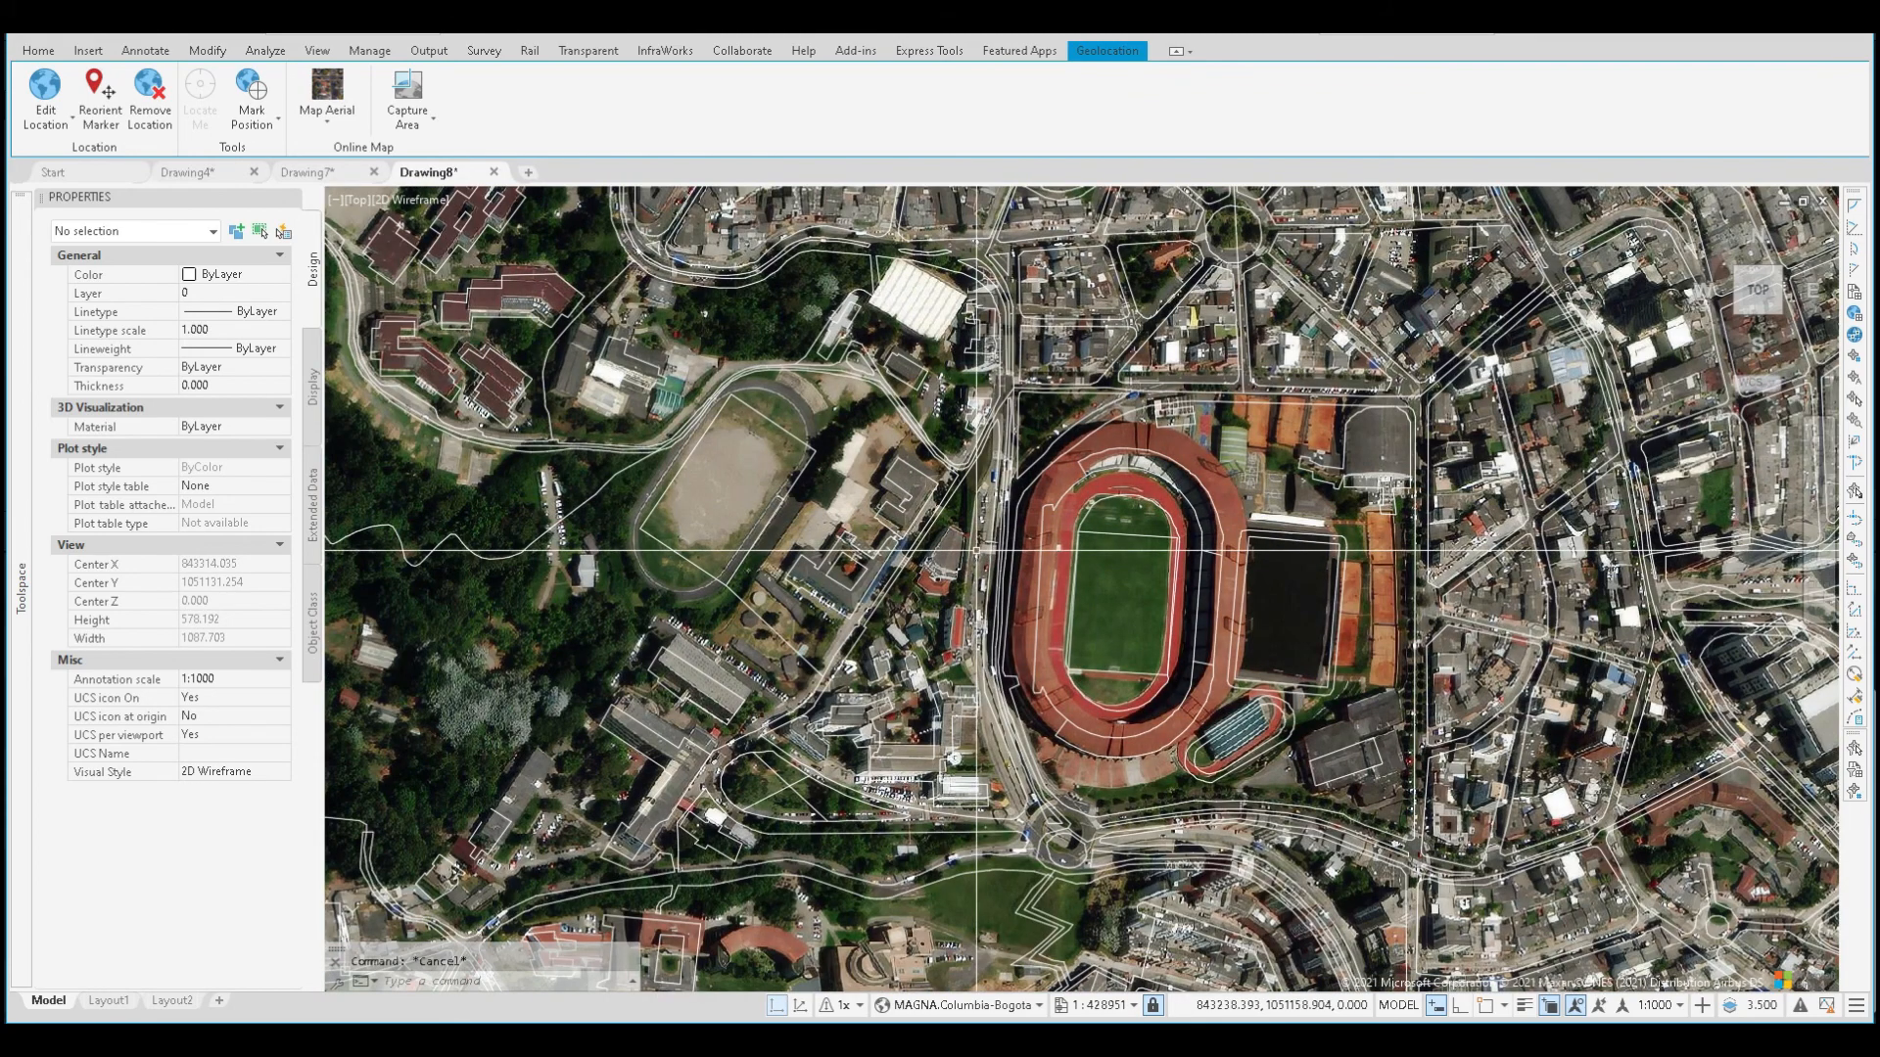